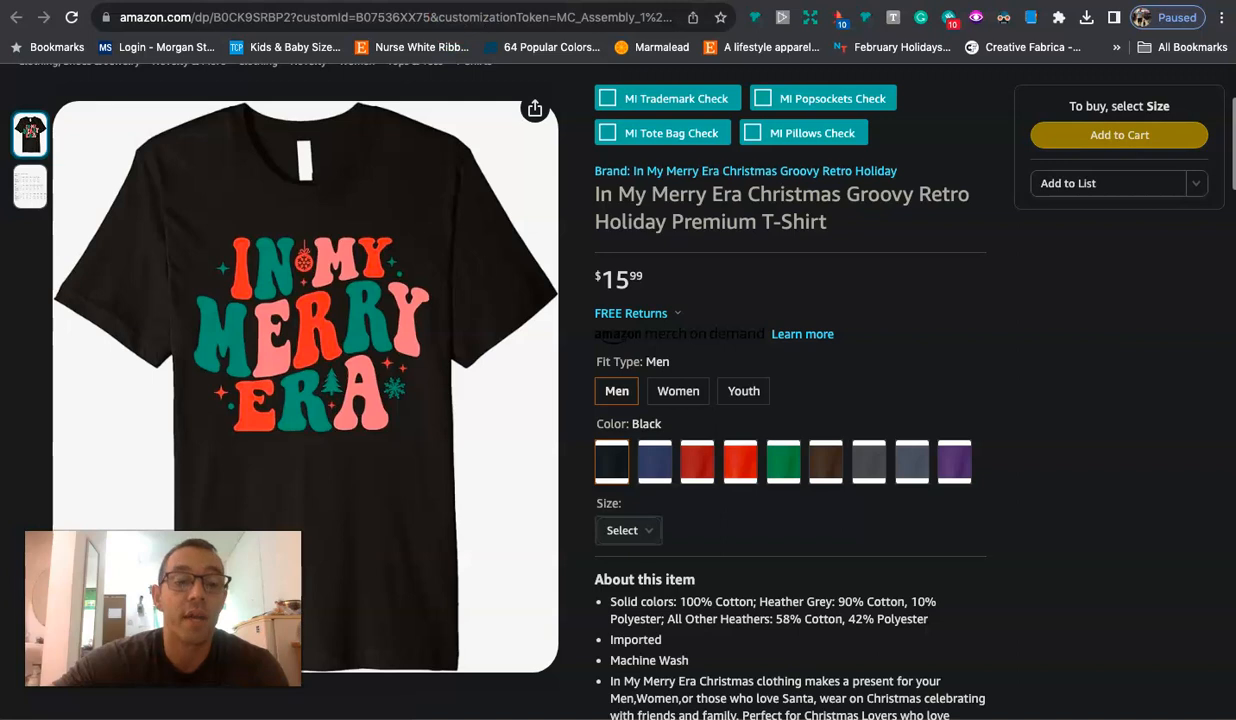
Review the daily sales chart and the monthly and all-time sales totals on the PrettyMerch dashboard.
{"action": "left_click", "coordinate": [449, 2]}
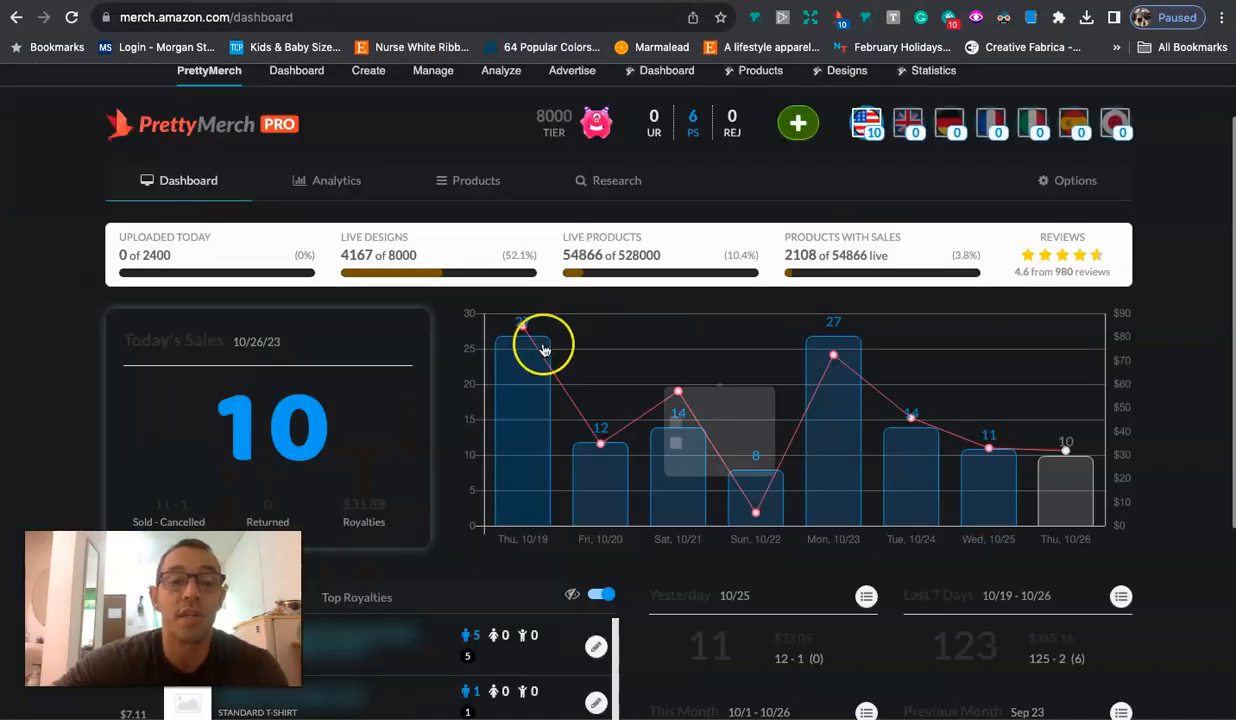
{"action": "scroll", "coordinate": [544, 349], "scroll_direction": "down", "scroll_amount": 1}
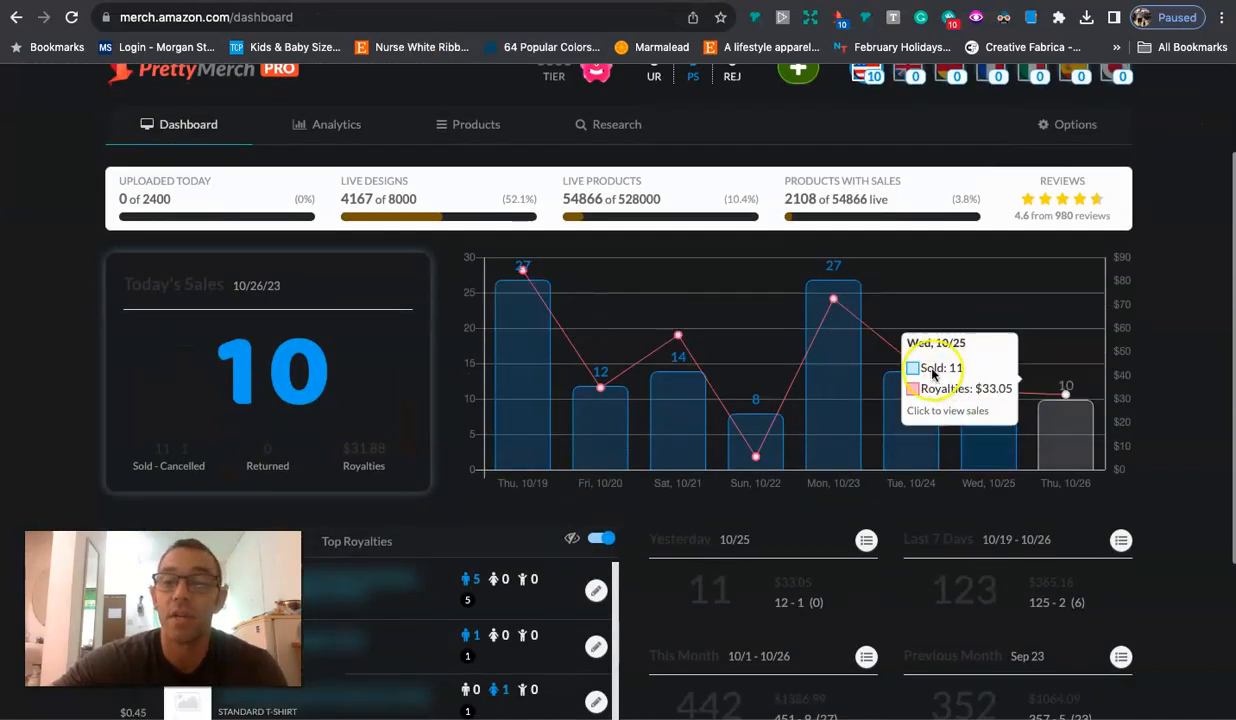
{"action": "mouse_move", "coordinate": [912, 366]}
{"action": "mouse_move", "coordinate": [1006, 392]}
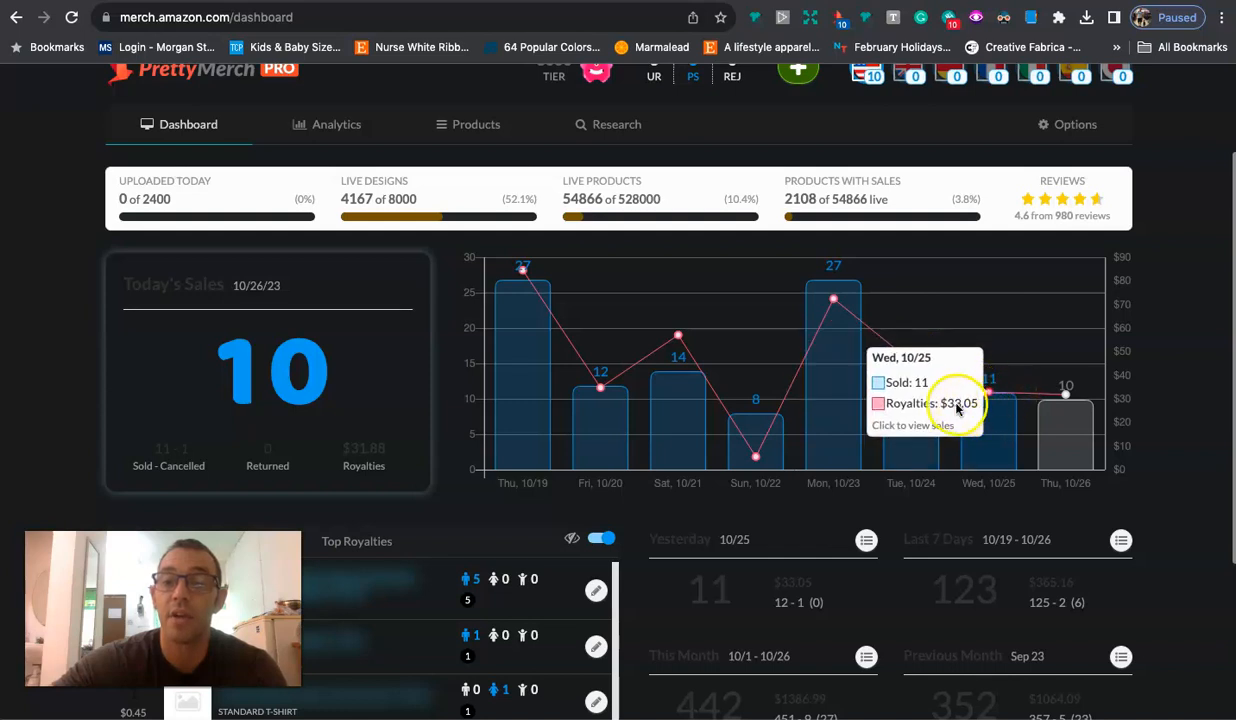
{"action": "mouse_move", "coordinate": [1068, 398]}
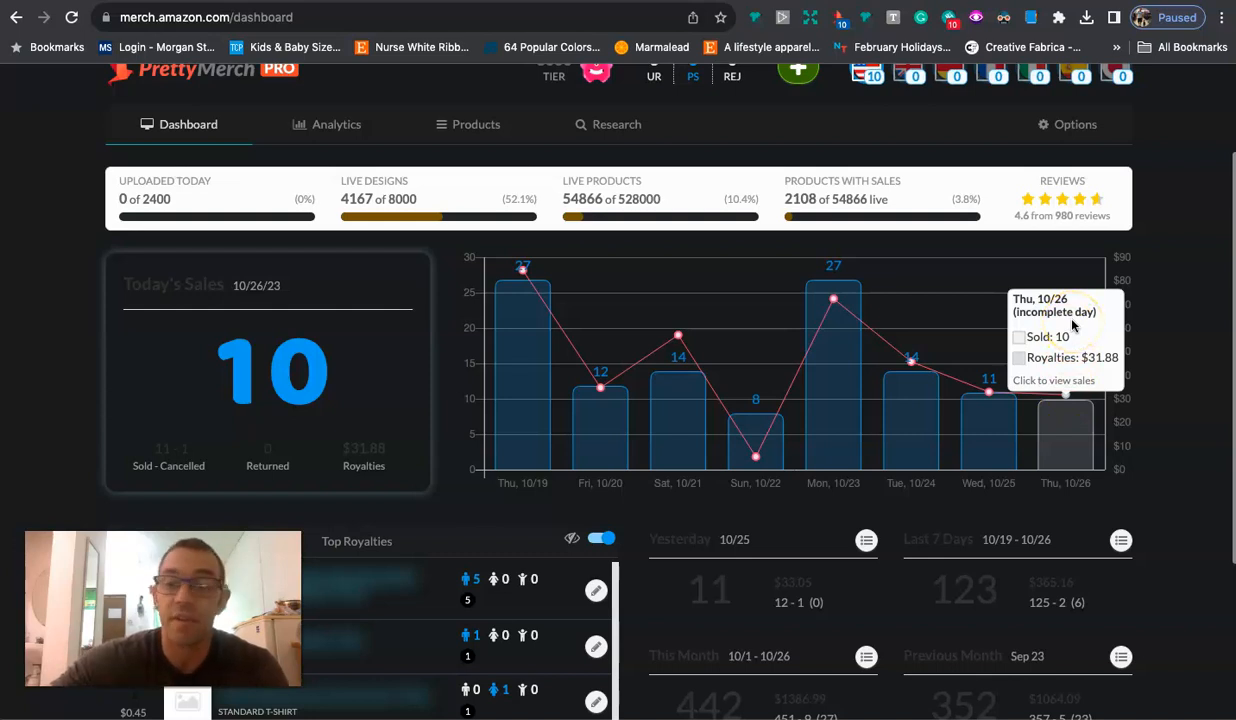
{"action": "scroll", "coordinate": [781, 322], "scroll_direction": "down", "scroll_amount": 3}
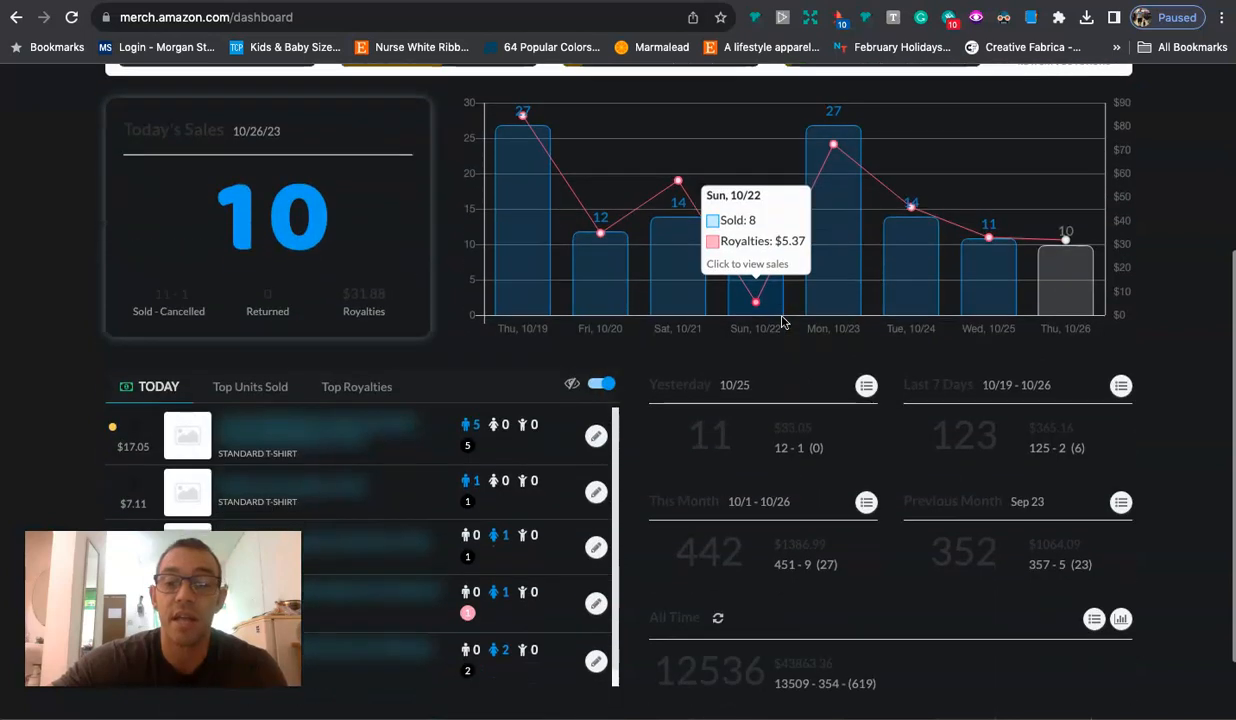
{"action": "scroll", "coordinate": [782, 321], "scroll_direction": "down", "scroll_amount": 1}
{"action": "scroll", "coordinate": [820, 464], "scroll_direction": "up", "scroll_amount": 5}
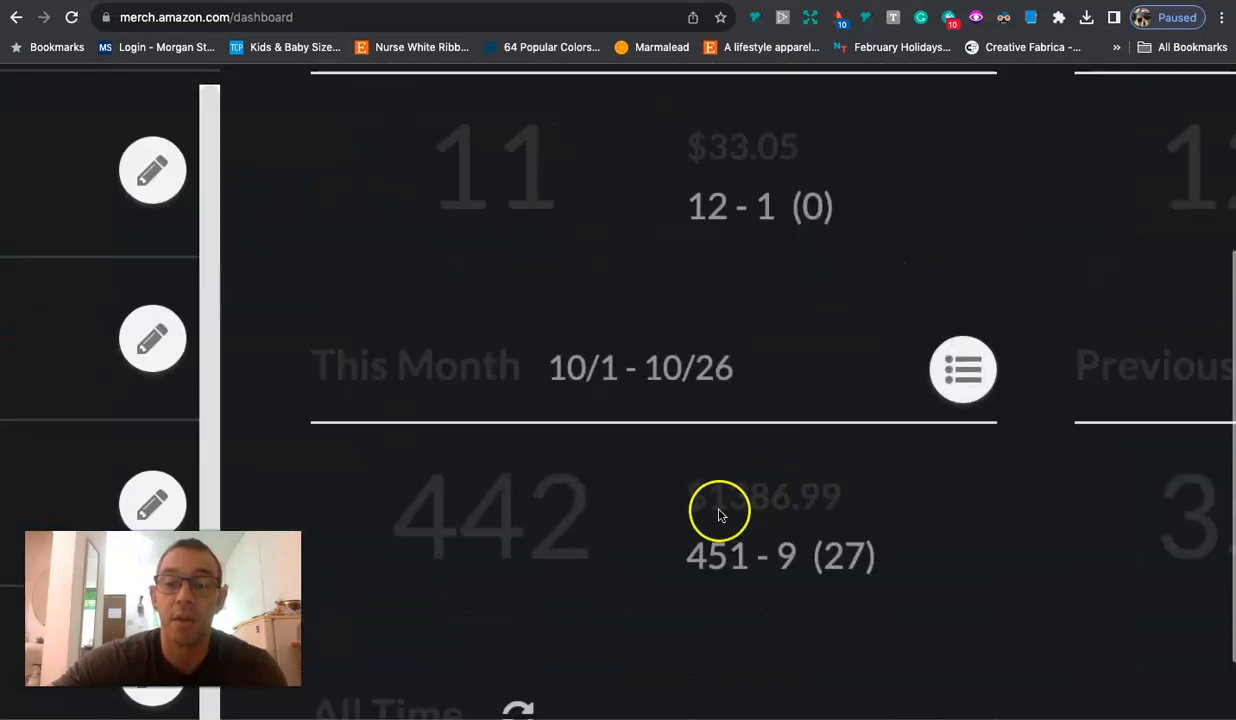
{"action": "scroll", "coordinate": [800, 500], "scroll_direction": "down", "scroll_amount": 5}
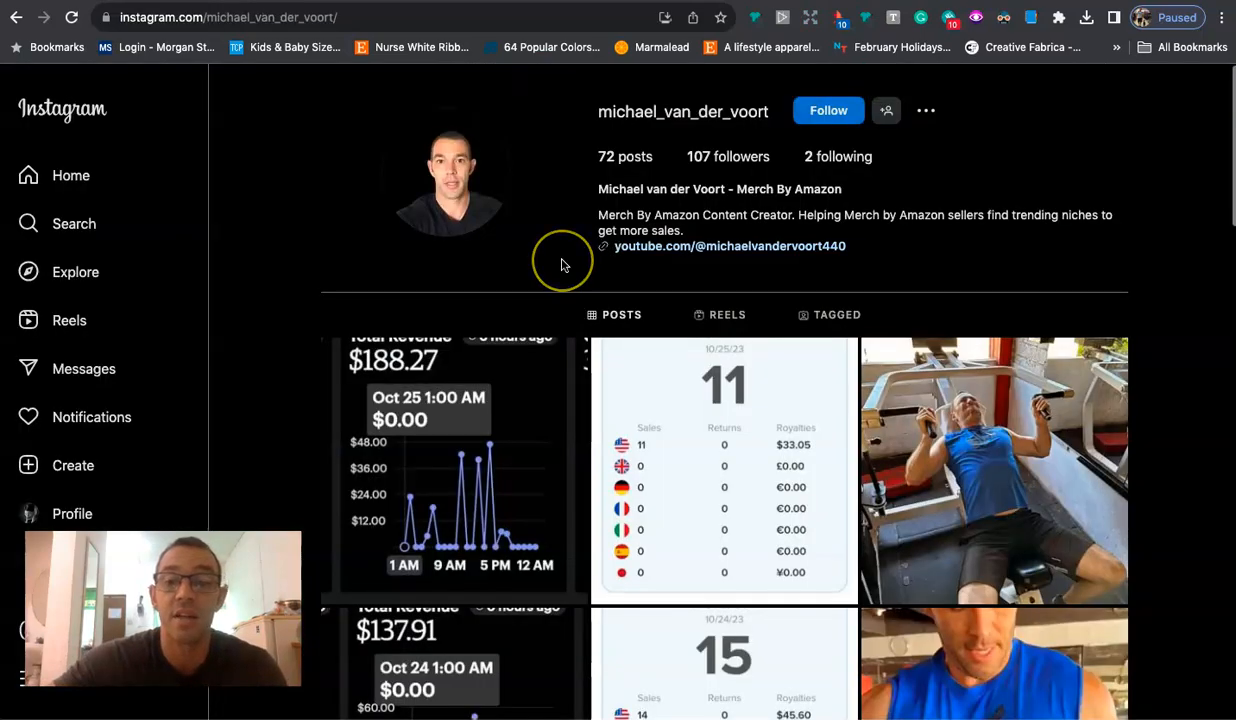
Browse the daily sales and revenue posts on the creator's Instagram profile and return to the In My Merry Era T-shirt listing on Amazon.
{"action": "scroll", "coordinate": [560, 255], "scroll_direction": "down", "scroll_amount": 3}
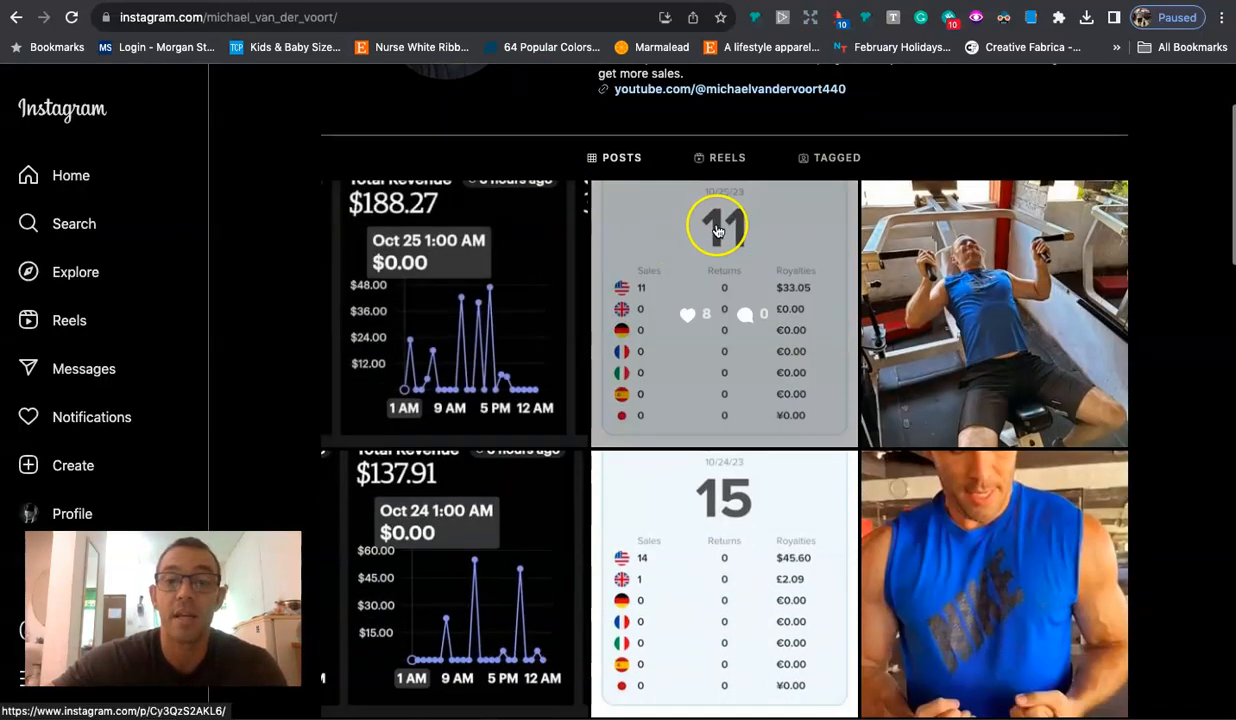
{"action": "scroll", "coordinate": [716, 231], "scroll_direction": "down", "scroll_amount": 6}
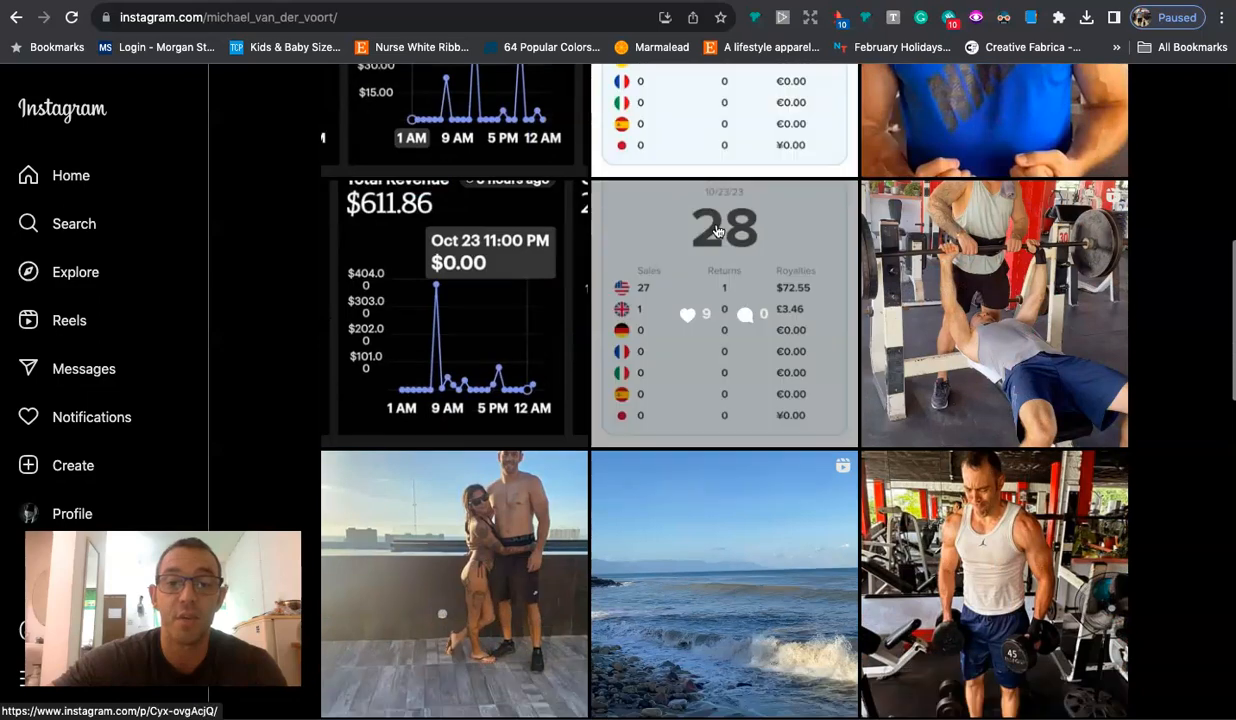
{"action": "scroll", "coordinate": [494, 335], "scroll_direction": "up", "scroll_amount": 7}
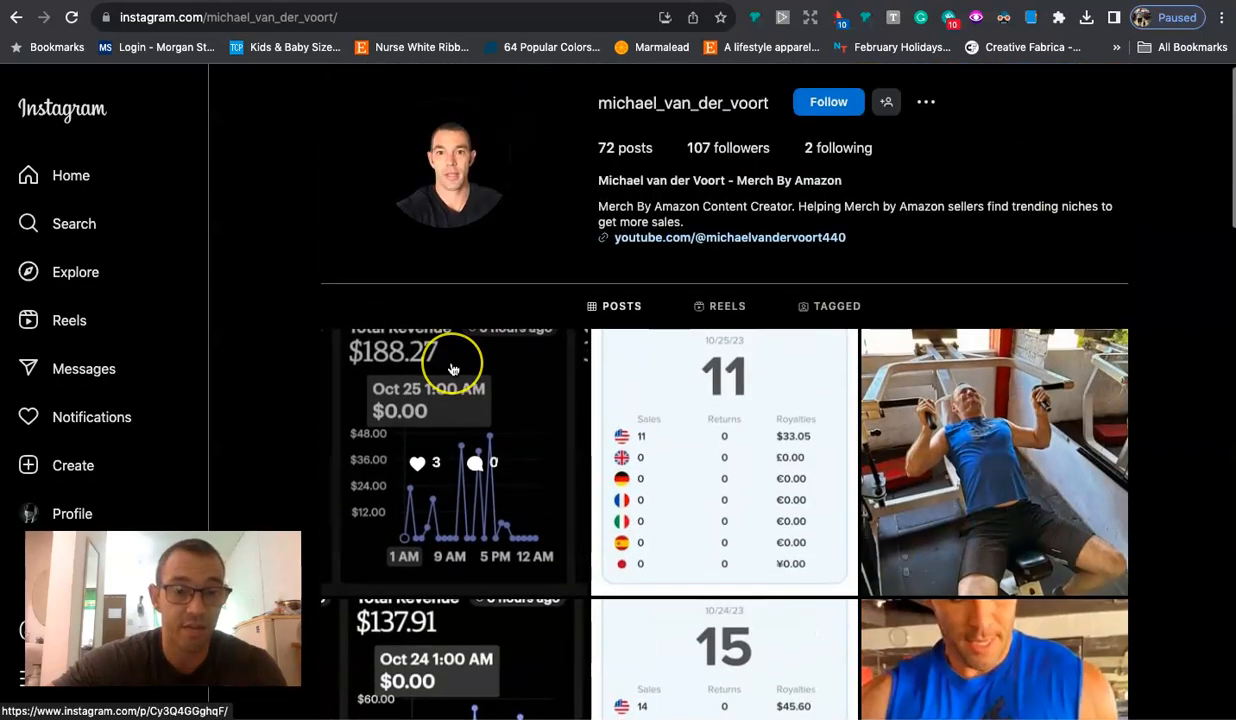
{"action": "scroll", "coordinate": [455, 359], "scroll_direction": "down", "scroll_amount": 2}
{"action": "scroll", "coordinate": [453, 370], "scroll_direction": "down", "scroll_amount": 4}
{"action": "scroll", "coordinate": [453, 370], "scroll_direction": "up", "scroll_amount": 5, "text": "ctrl"}
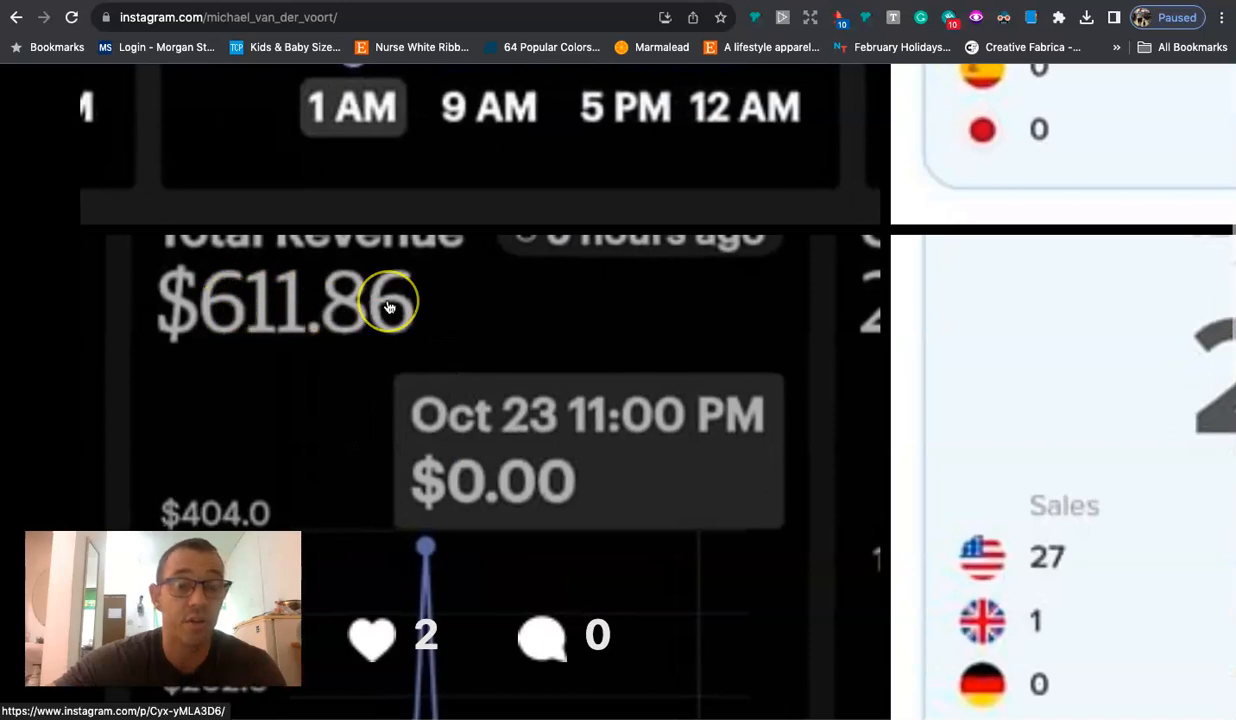
{"action": "scroll", "coordinate": [389, 307], "scroll_direction": "down", "scroll_amount": 5, "text": "ctrl"}
{"action": "left_click", "coordinate": [714, 340]}
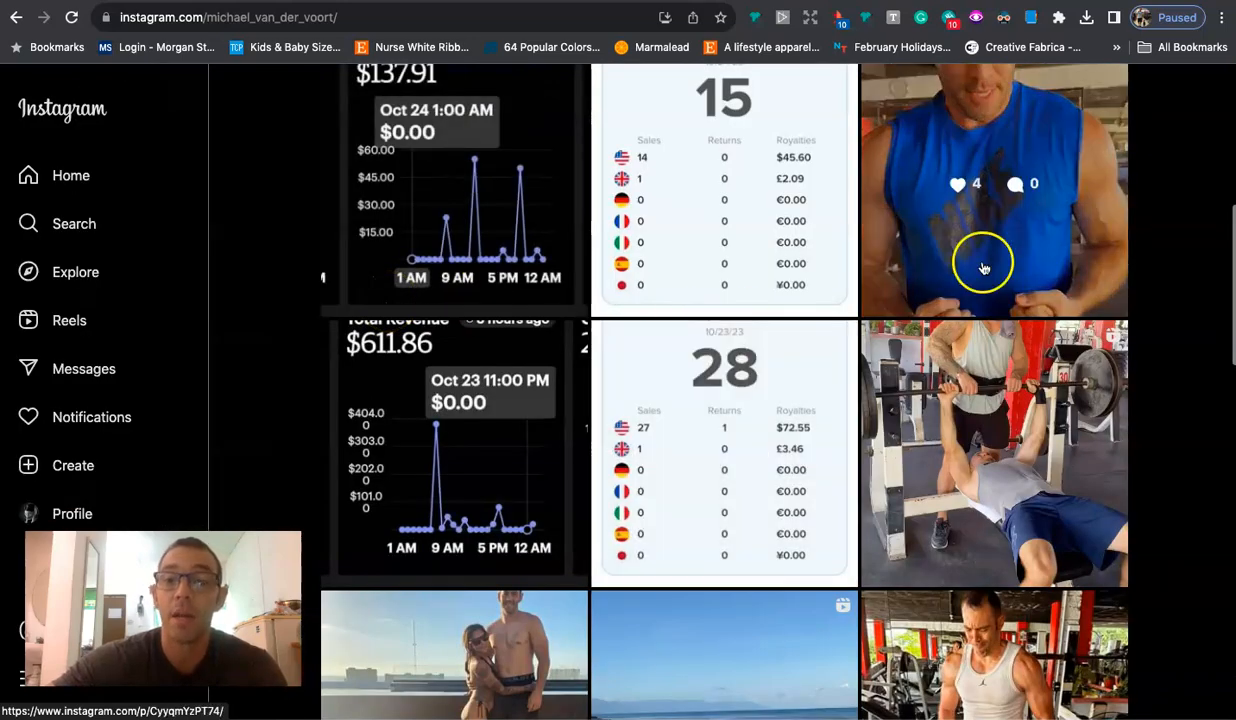
{"action": "scroll", "coordinate": [982, 263], "scroll_direction": "down", "scroll_amount": 5}
{"action": "scroll", "coordinate": [781, 233], "scroll_direction": "down", "scroll_amount": 4}
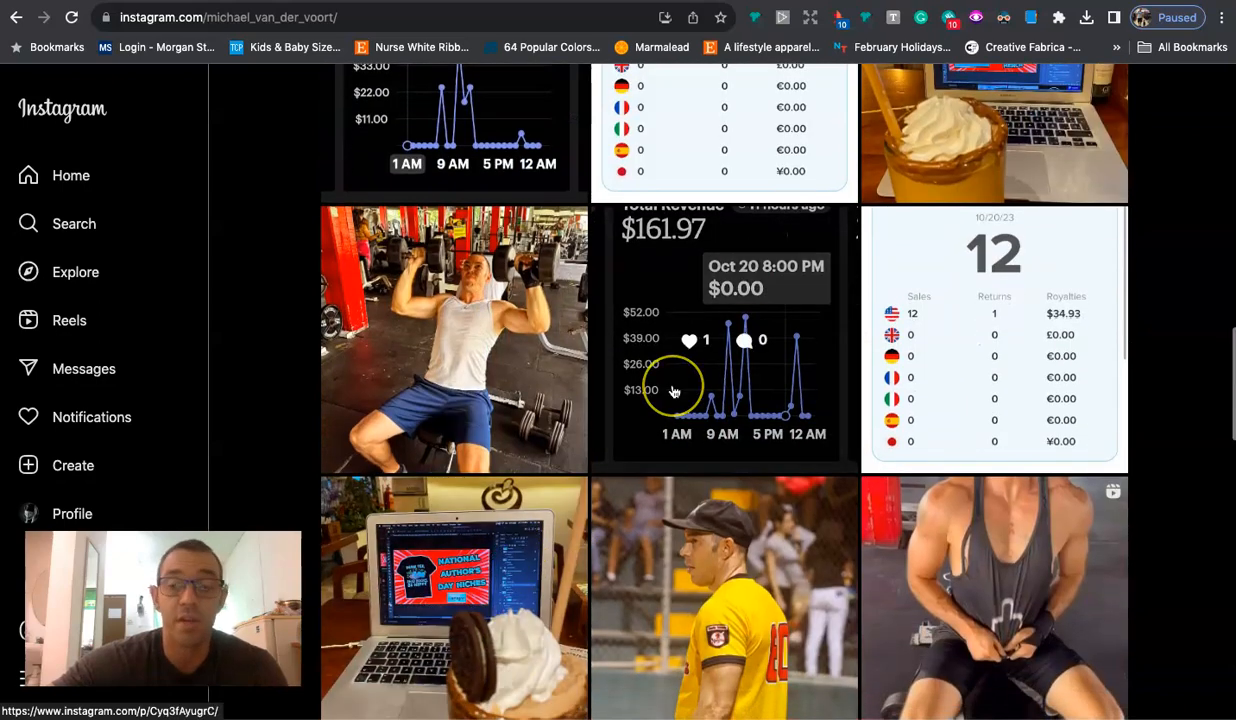
{"action": "scroll", "coordinate": [670, 390], "scroll_direction": "down", "scroll_amount": 10}
{"action": "scroll", "coordinate": [674, 392], "scroll_direction": "up", "scroll_amount": 5}
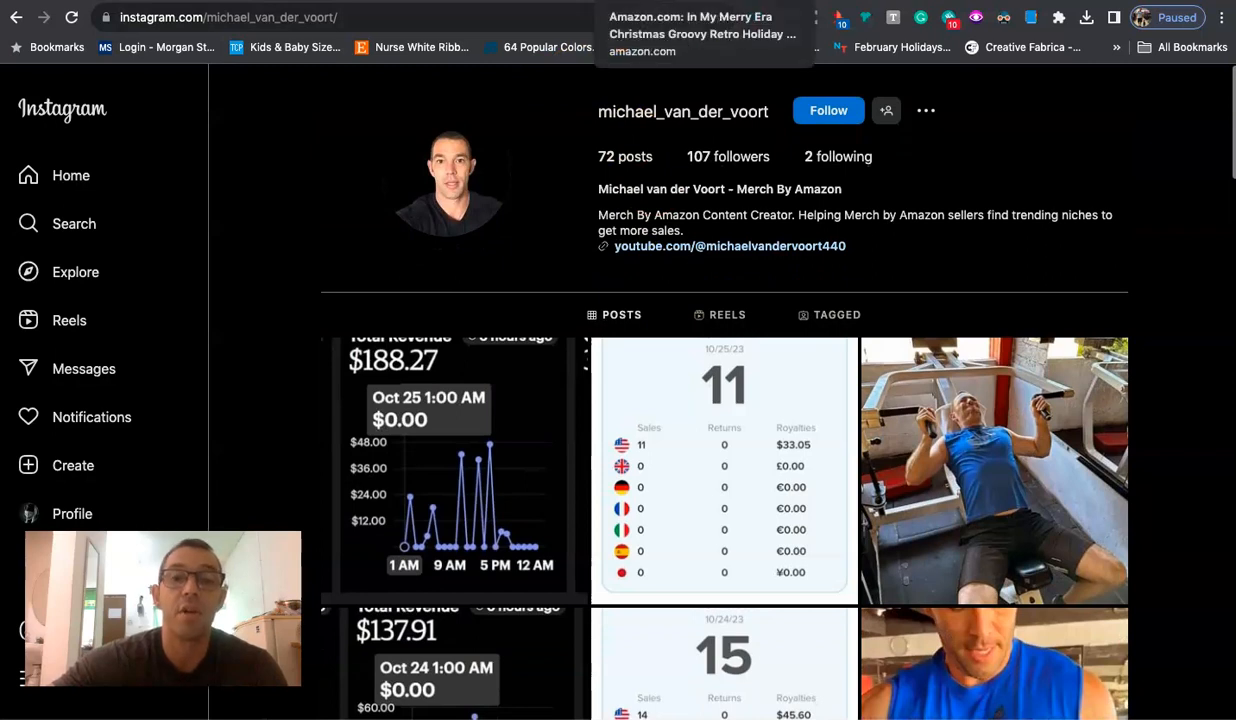
{"action": "left_click", "coordinate": [640, 1]}
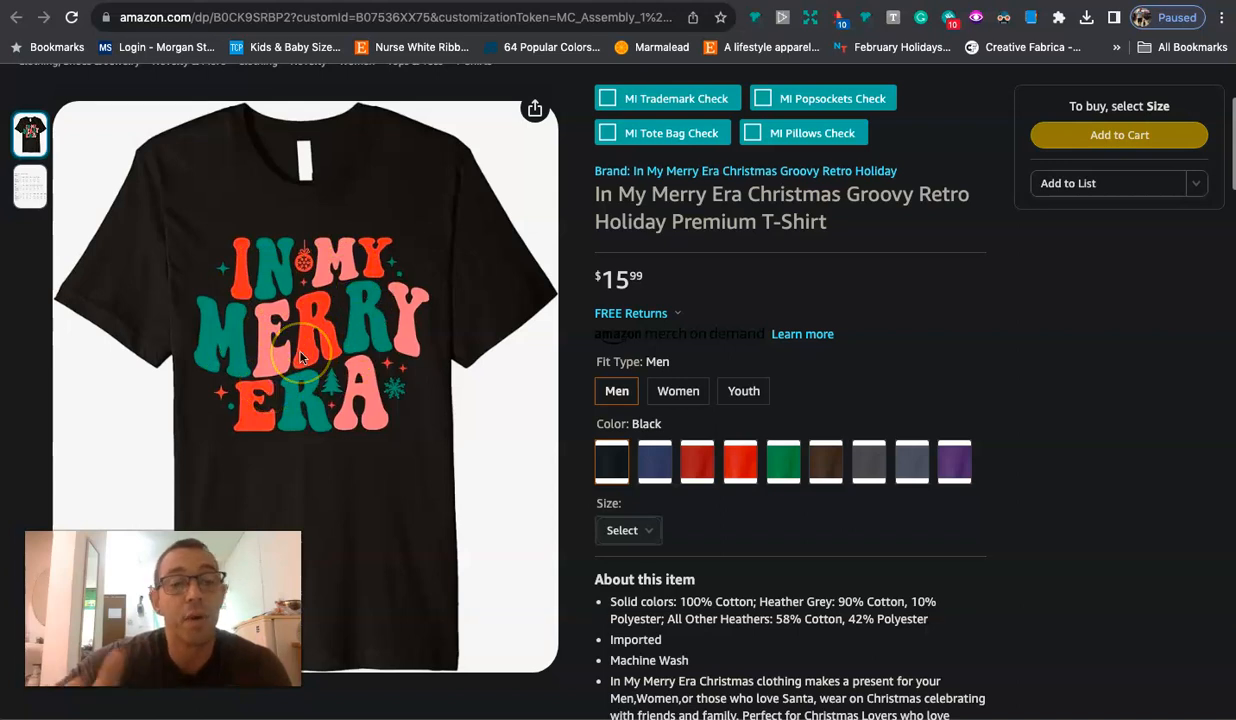
Switch to Photoshop and create a new 4500 x 5400 px RGB document with a near-black navy custom background.
{"action": "mouse_move", "coordinate": [430, 705]}
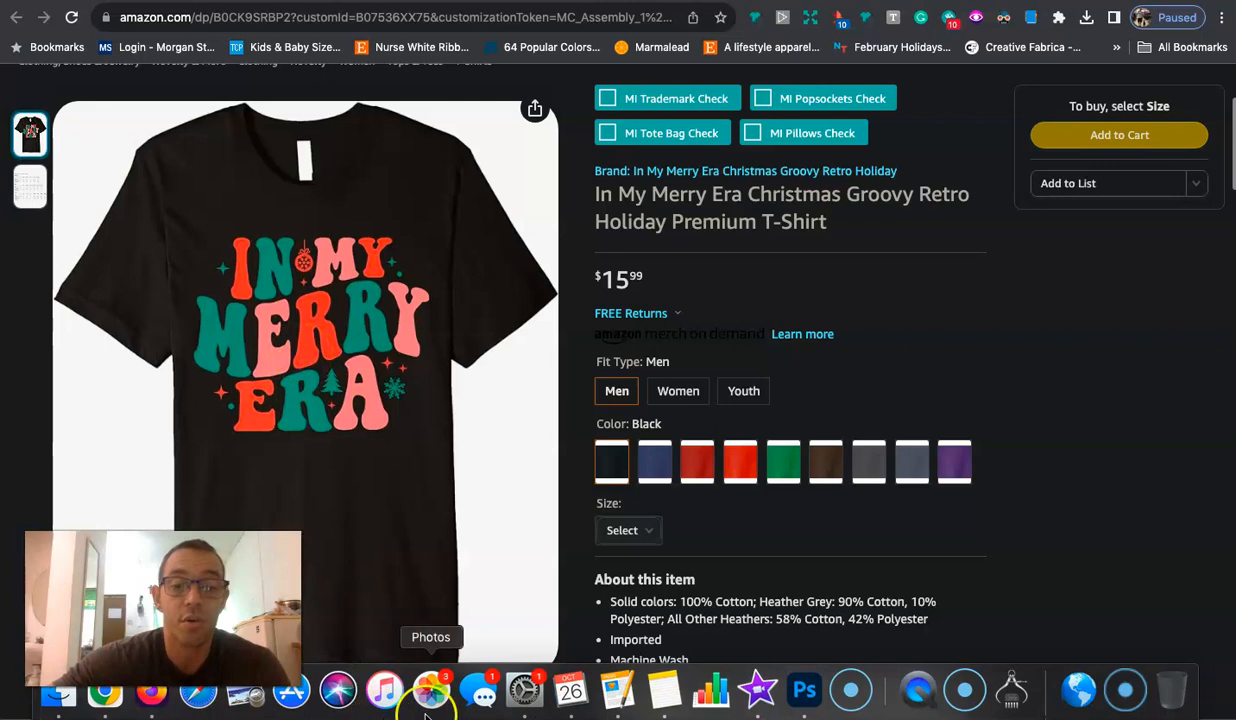
{"action": "left_click", "coordinate": [803, 690]}
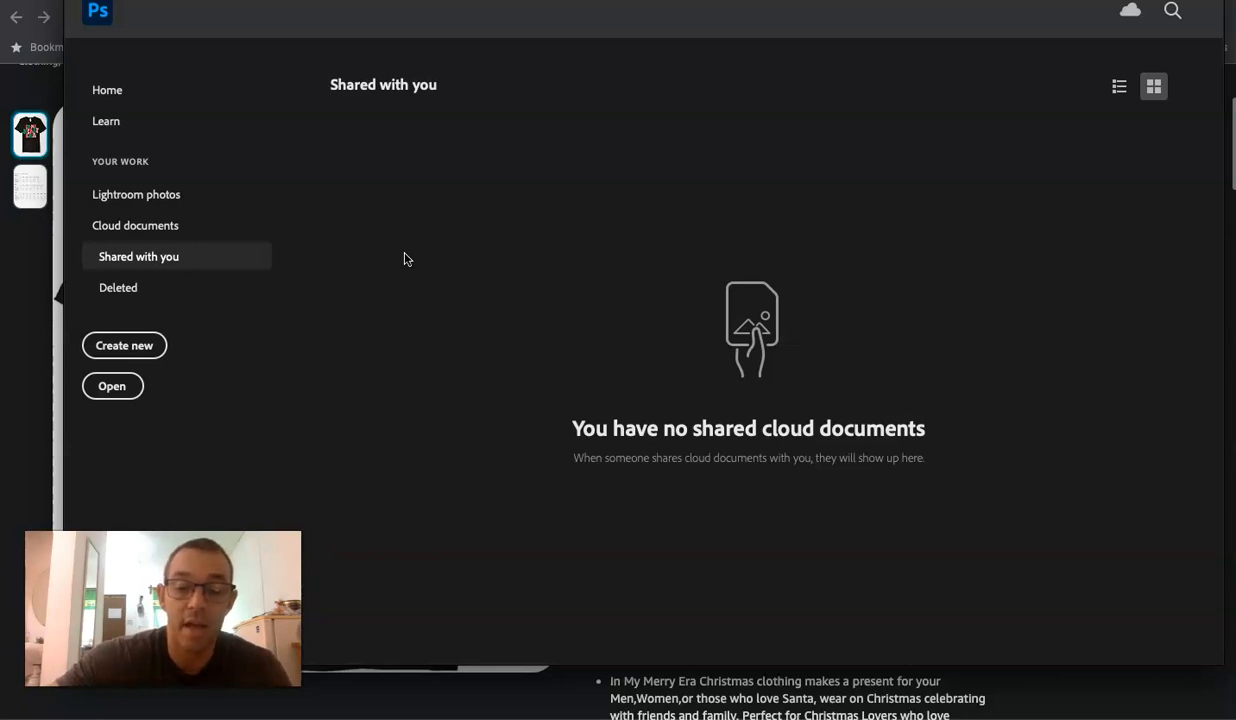
{"action": "key", "text": "super+n"}
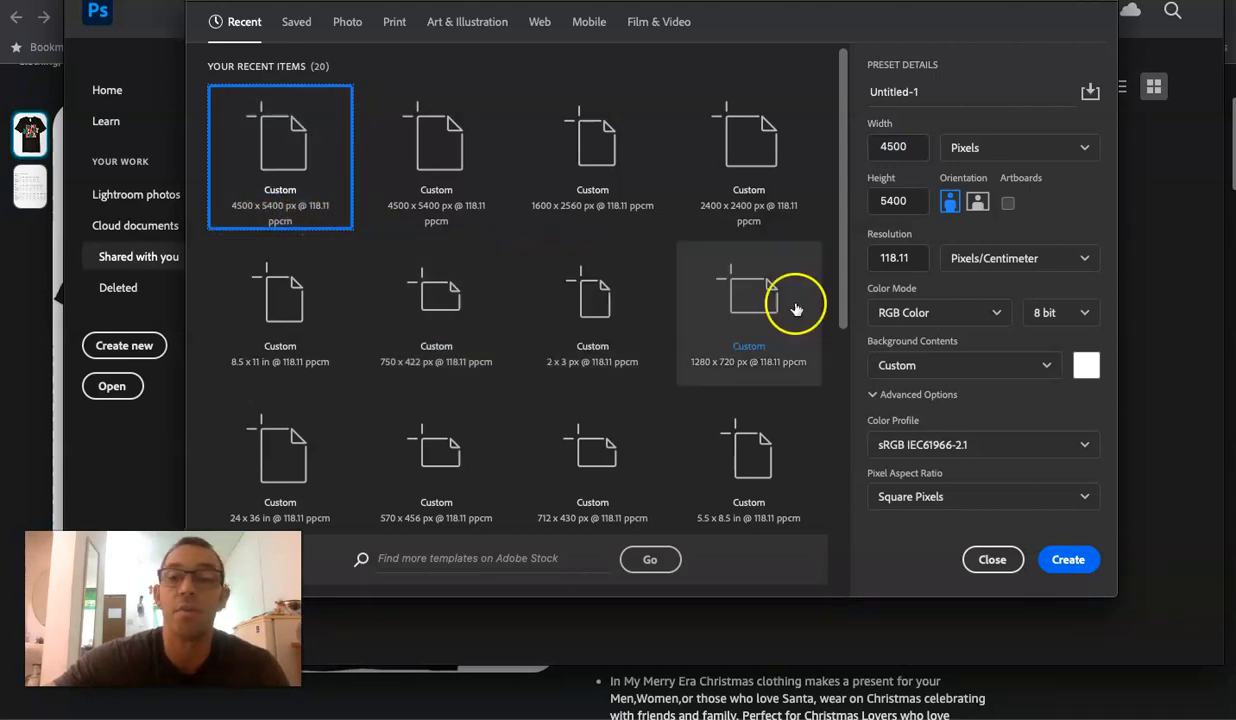
{"action": "left_click", "coordinate": [1087, 367]}
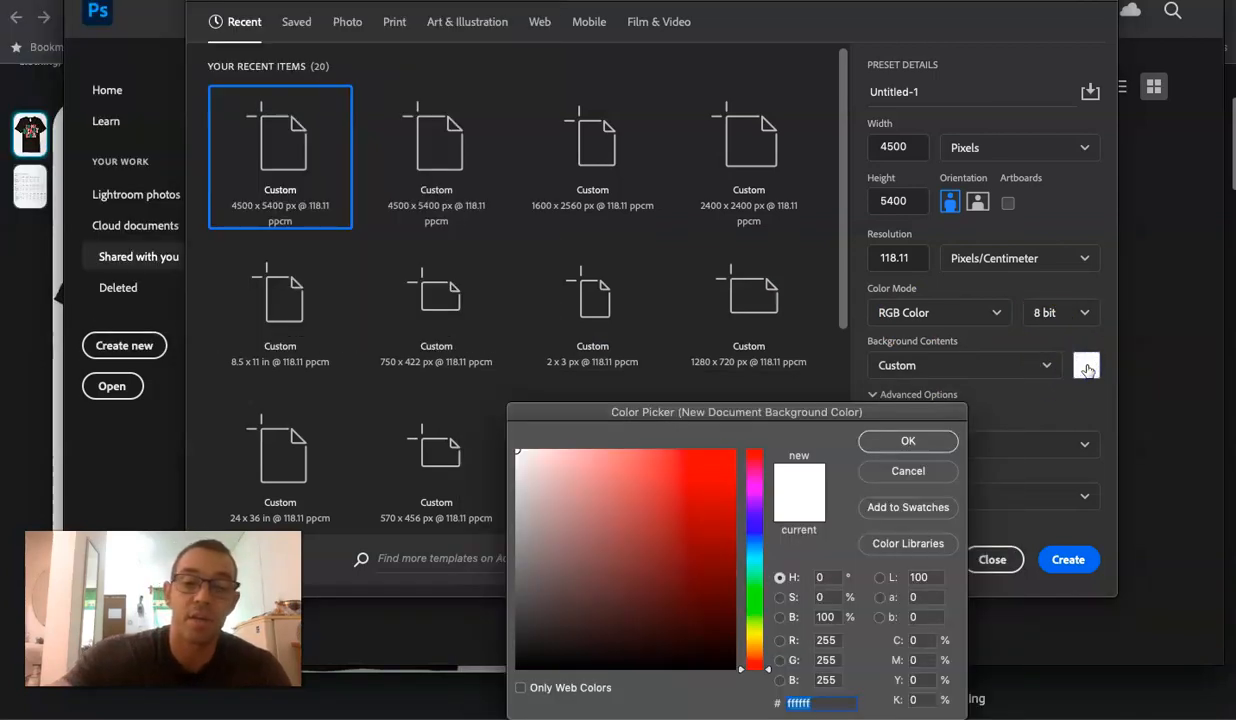
{"action": "type", "text": "f"}
{"action": "left_click", "coordinate": [907, 441]}
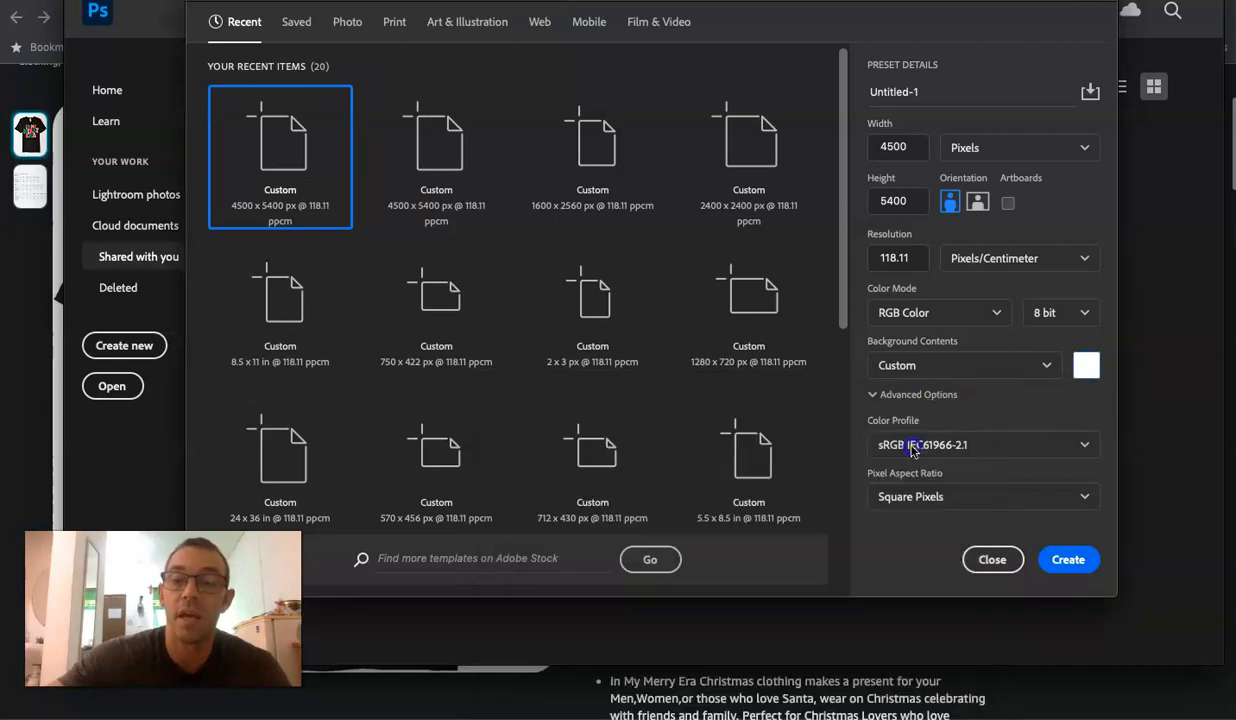
{"action": "left_click", "coordinate": [1070, 564]}
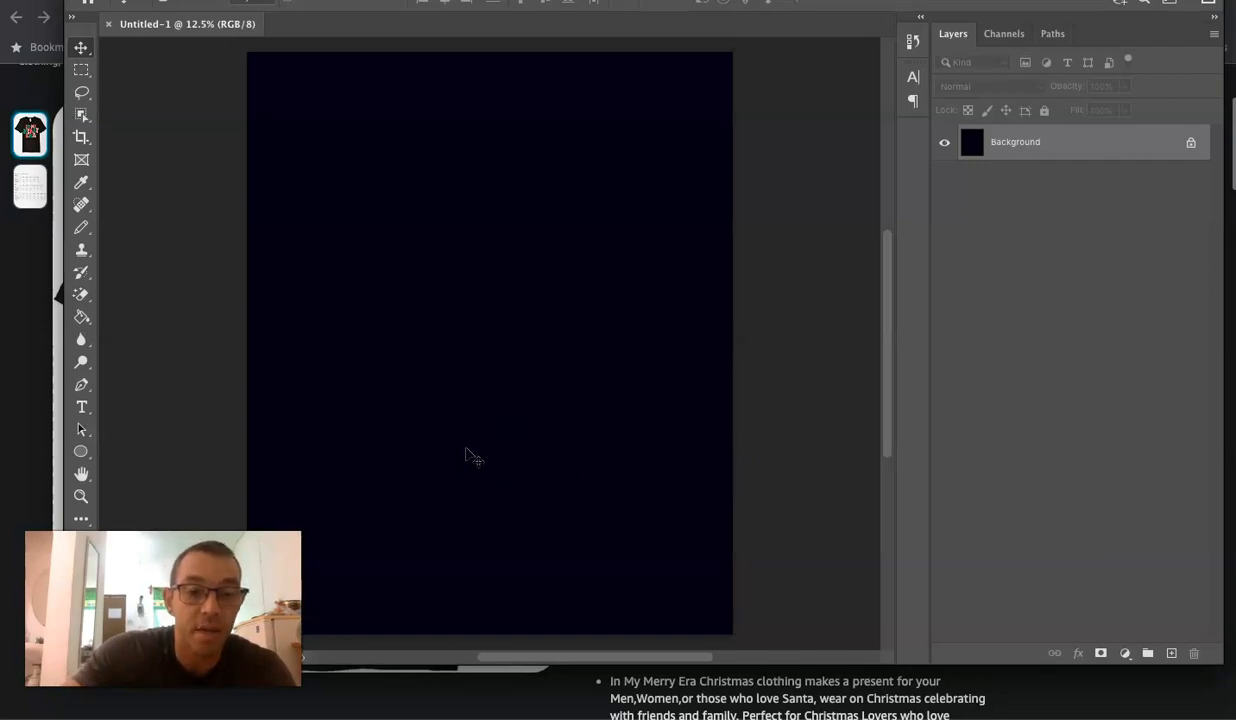
Add the text "in my" near the top of the canvas in the a Abstract Groovy font.
{"action": "key", "text": "t"}
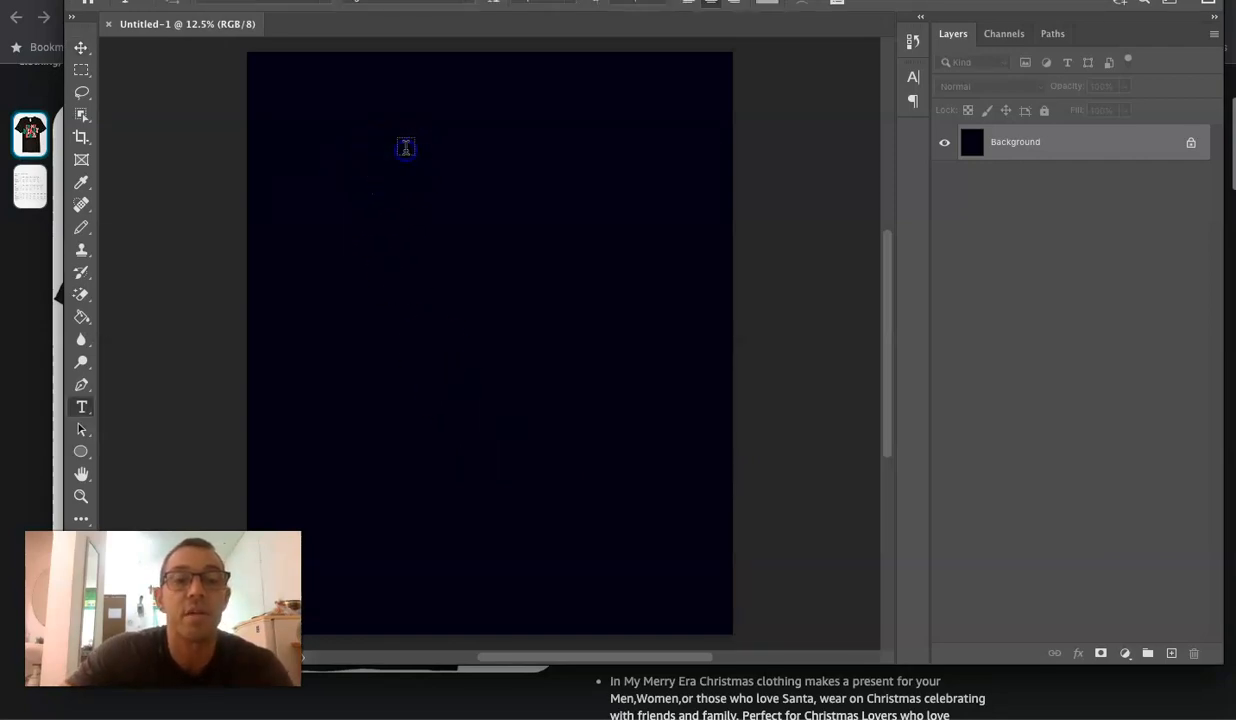
{"action": "left_click", "coordinate": [405, 147]}
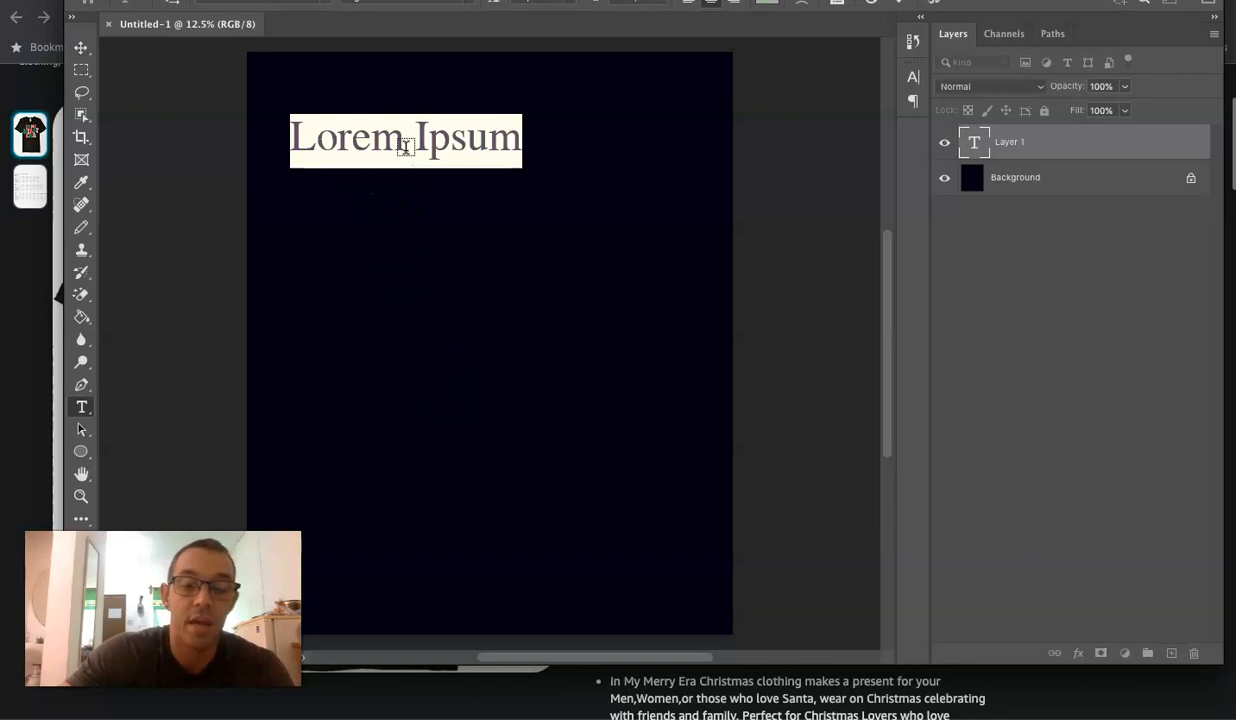
{"action": "type", "text": "in "}
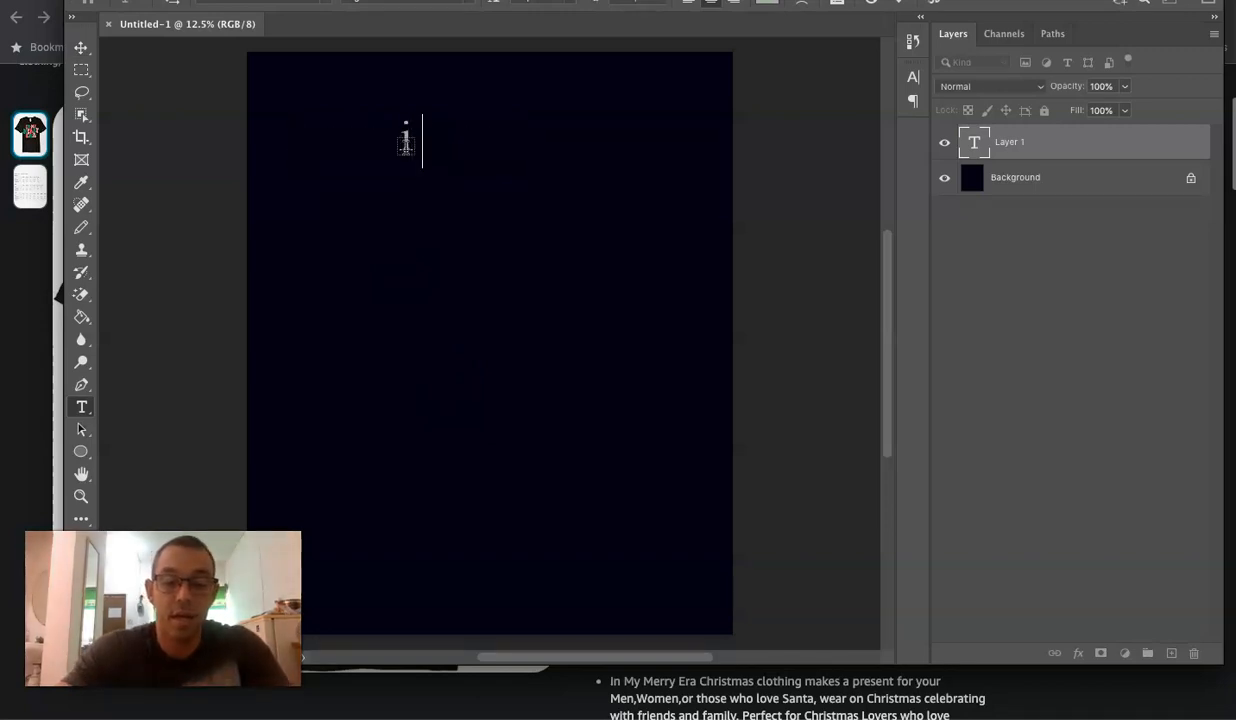
{"action": "type", "text": "my"}
{"action": "key", "text": "ctrl+a"}
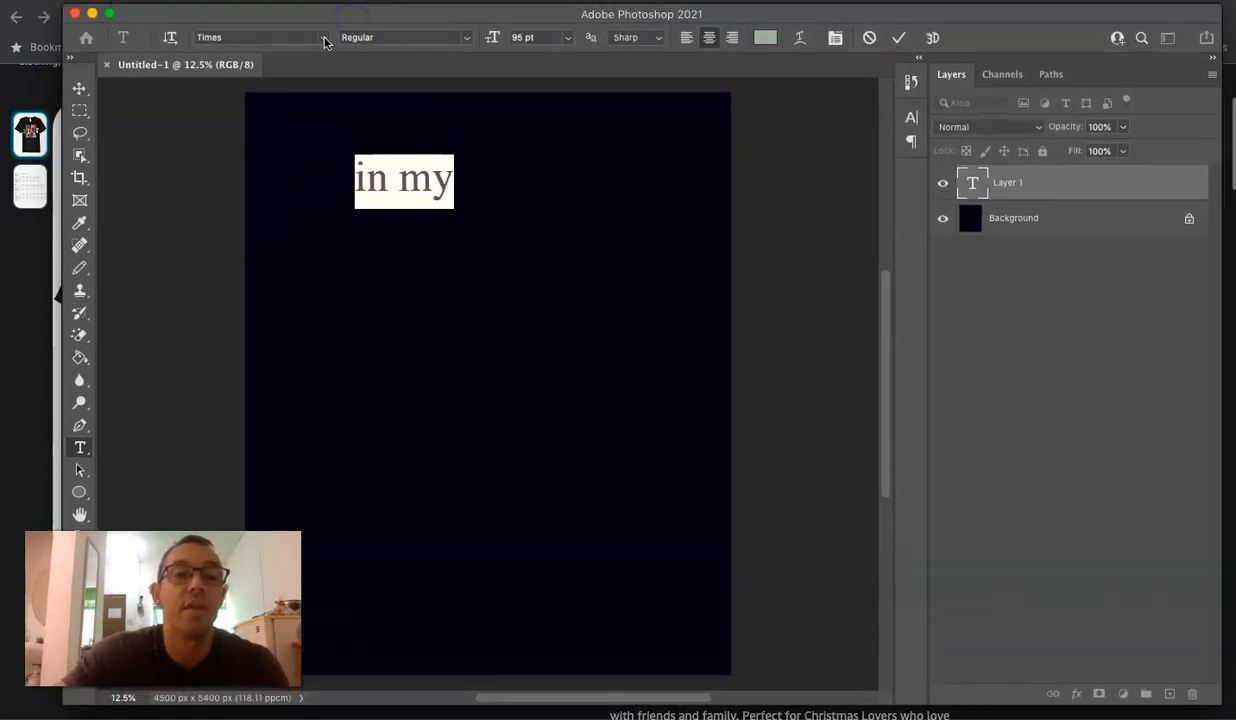
{"action": "left_click", "coordinate": [324, 38]}
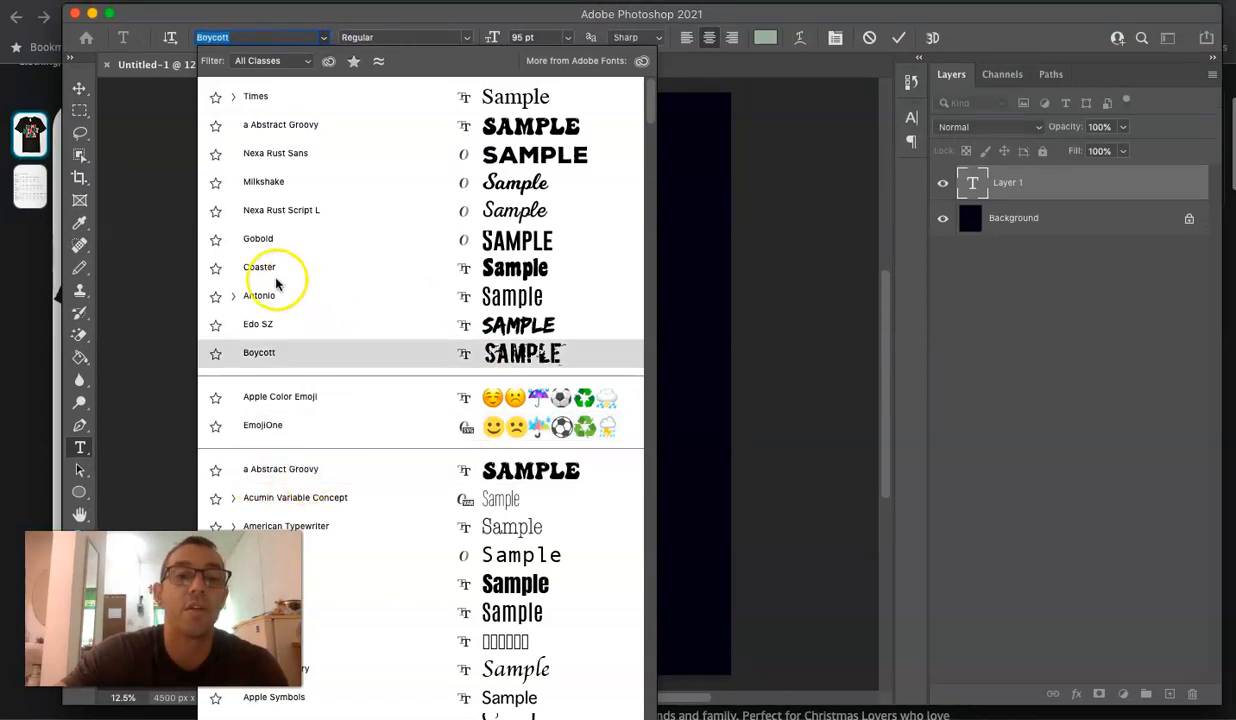
{"action": "left_click", "coordinate": [531, 477]}
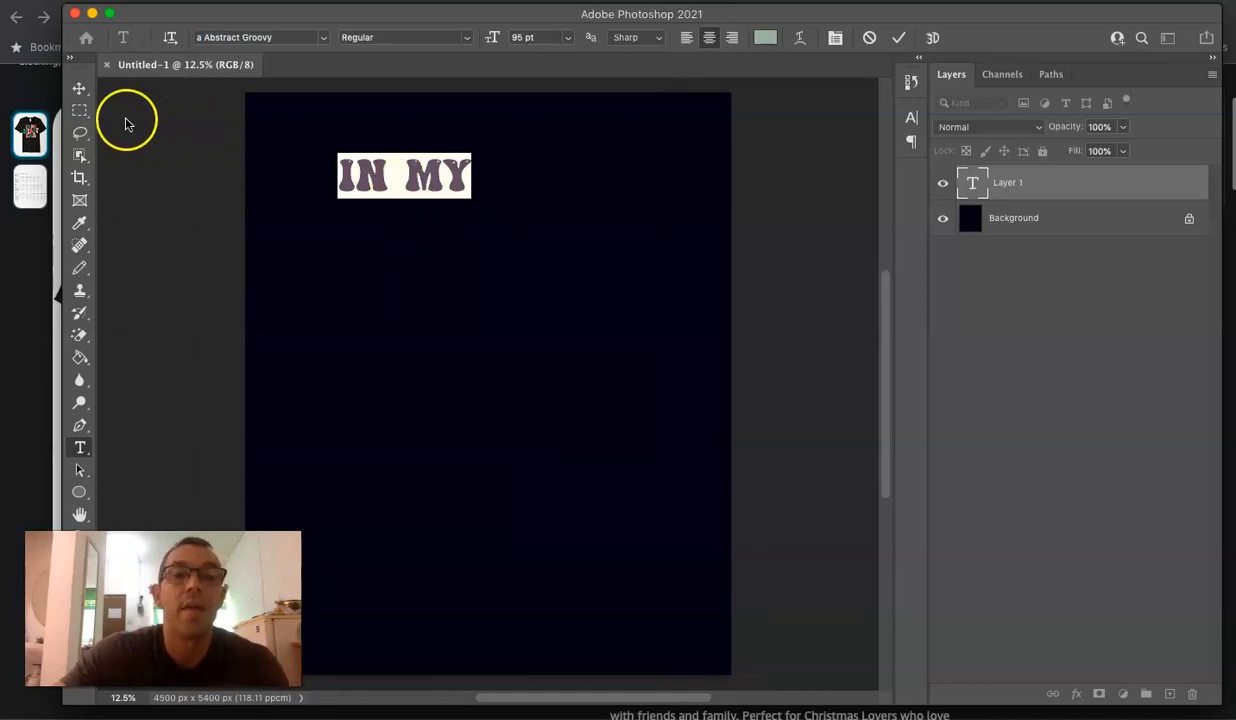
Set the "in my" text colour to white (fff) and its font size to 190 pt.
{"action": "left_click", "coordinate": [765, 38]}
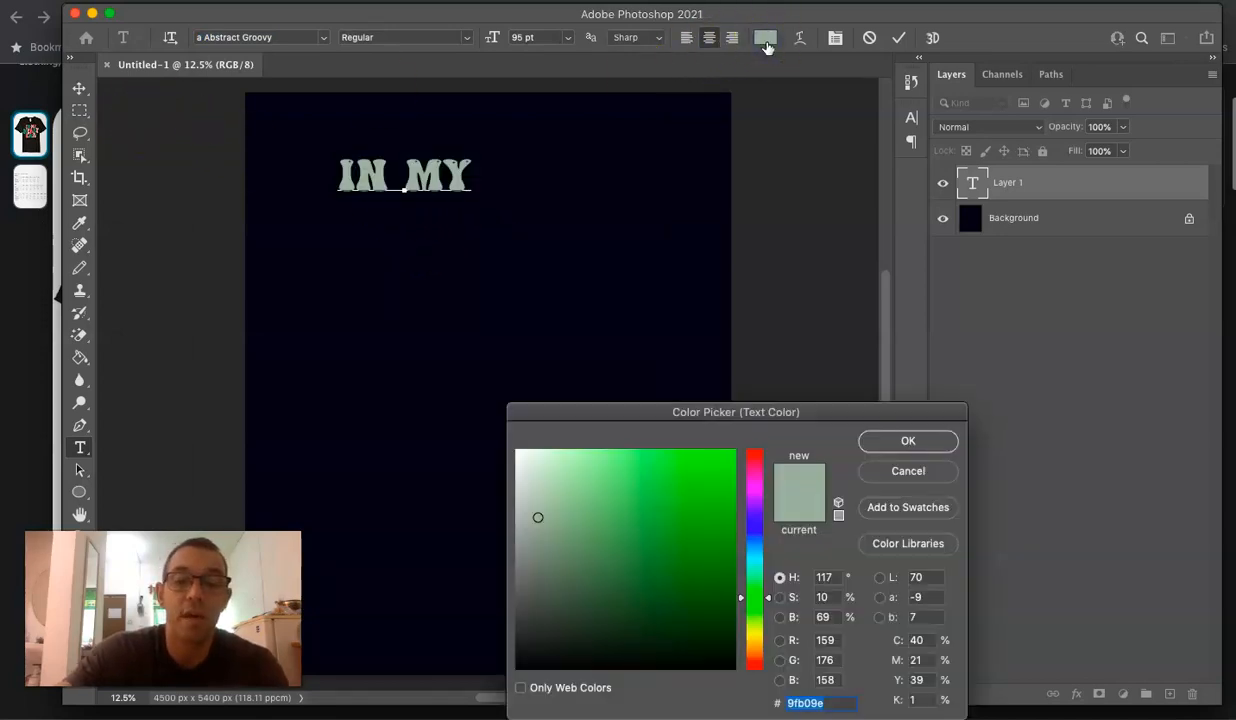
{"action": "type", "text": "fff"}
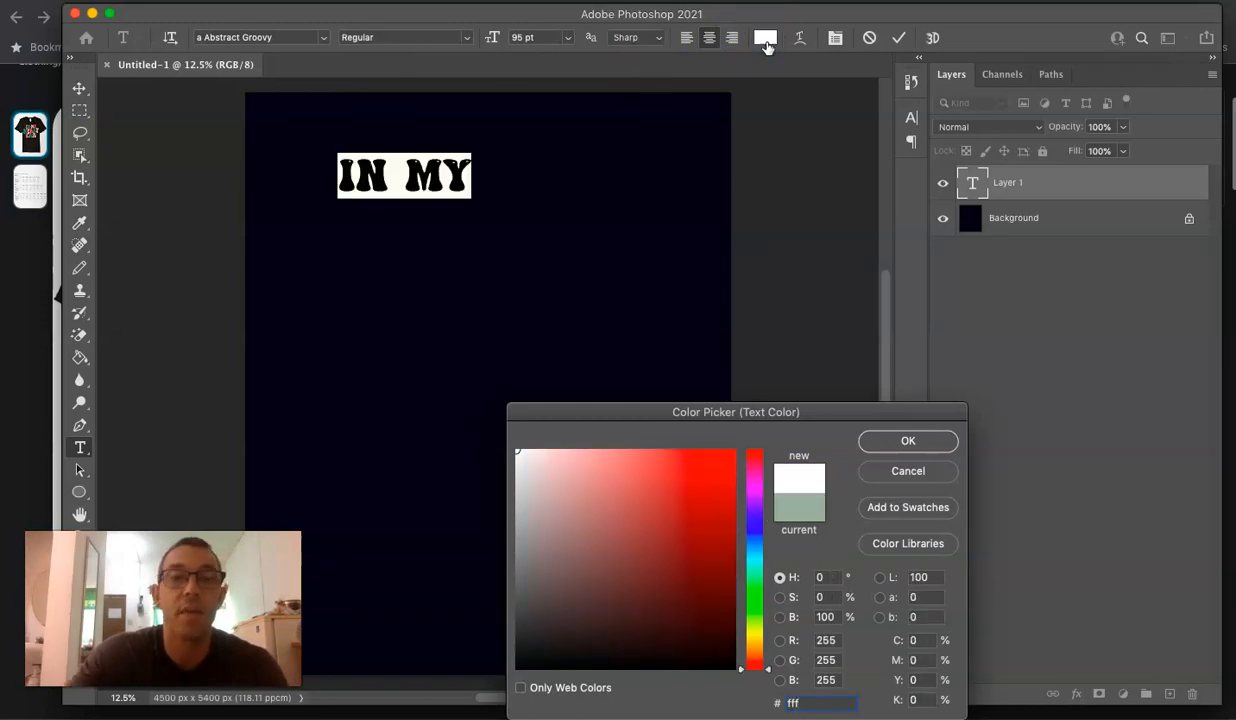
{"action": "key", "text": "Return"}
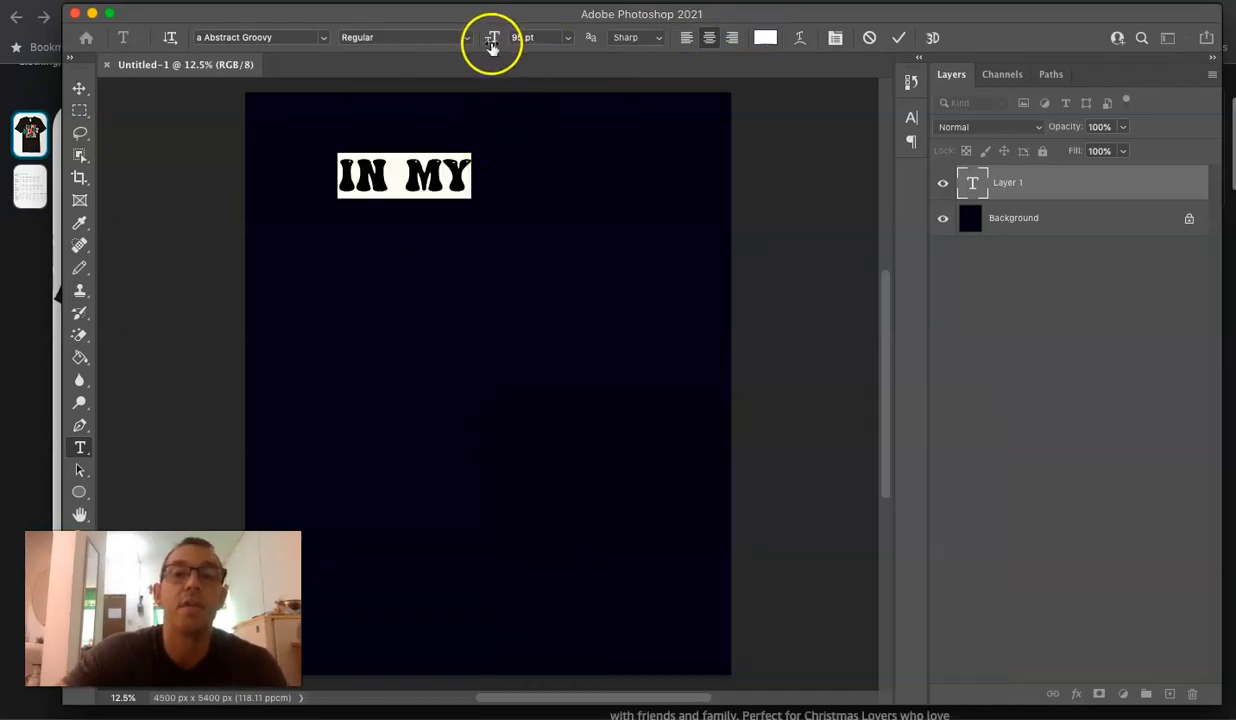
{"action": "left_click_drag", "start_coordinate": [491, 45], "coordinate": [502, 47]}
{"action": "left_click_drag", "start_coordinate": [505, 48], "coordinate": [573, 43]}
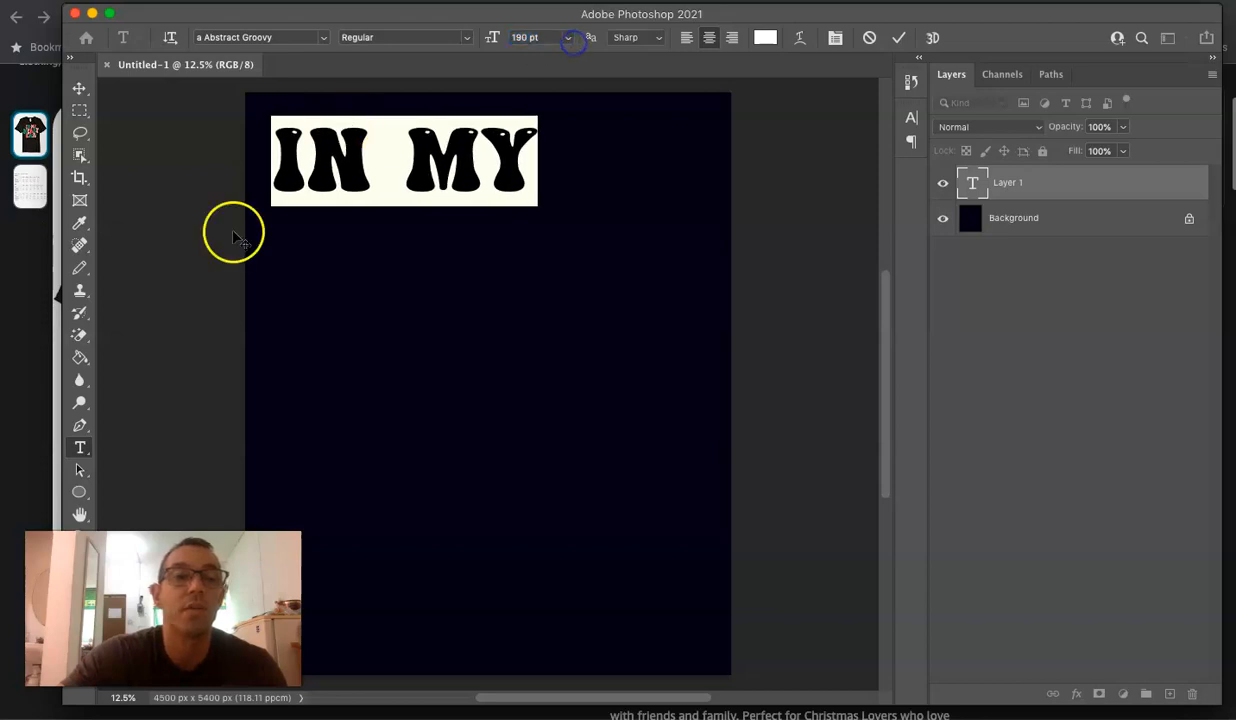
Centre the "in my" text layer horizontally on the whole canvas and clear the selection.
{"action": "left_click", "coordinate": [79, 91]}
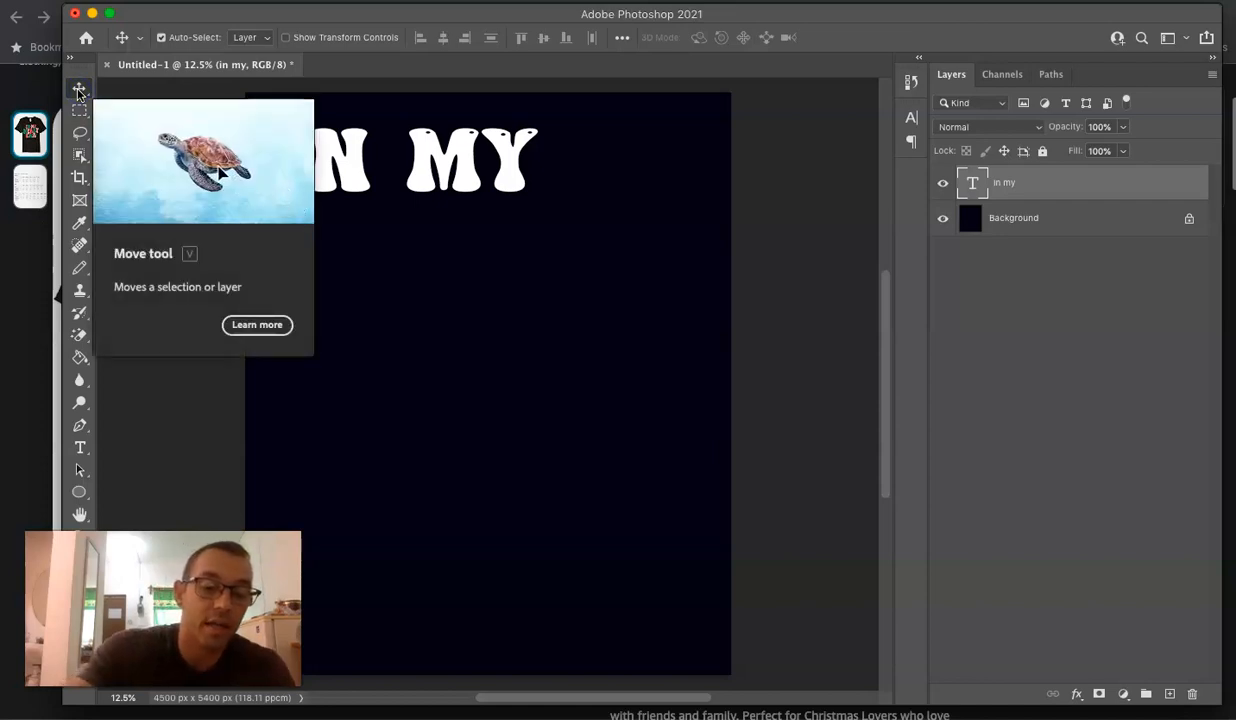
{"action": "key", "text": "super+a"}
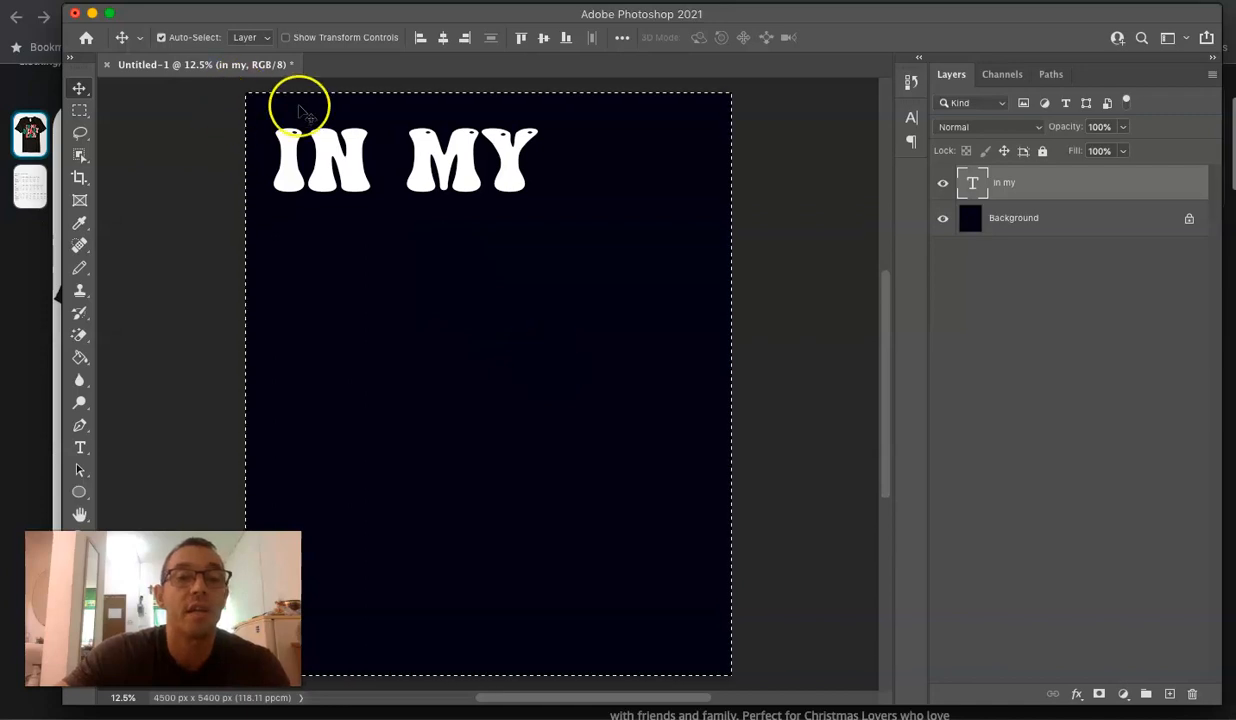
{"action": "left_click", "coordinate": [442, 38]}
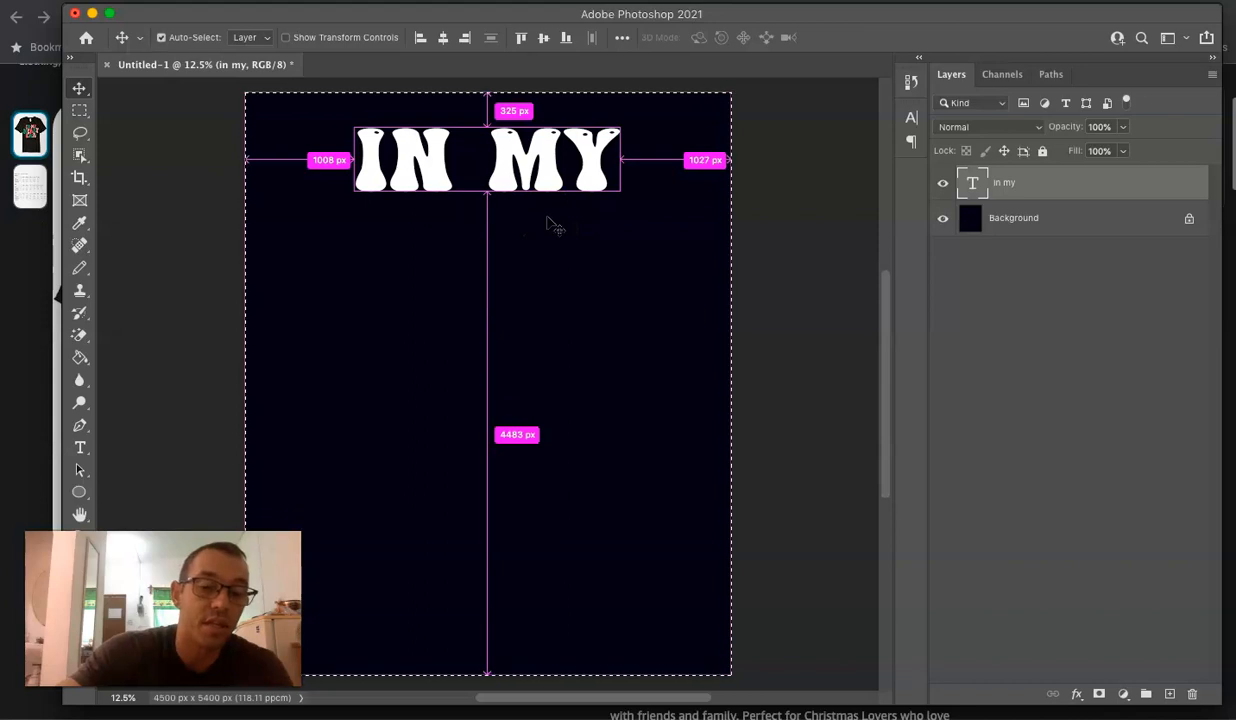
{"action": "key", "text": "super+d"}
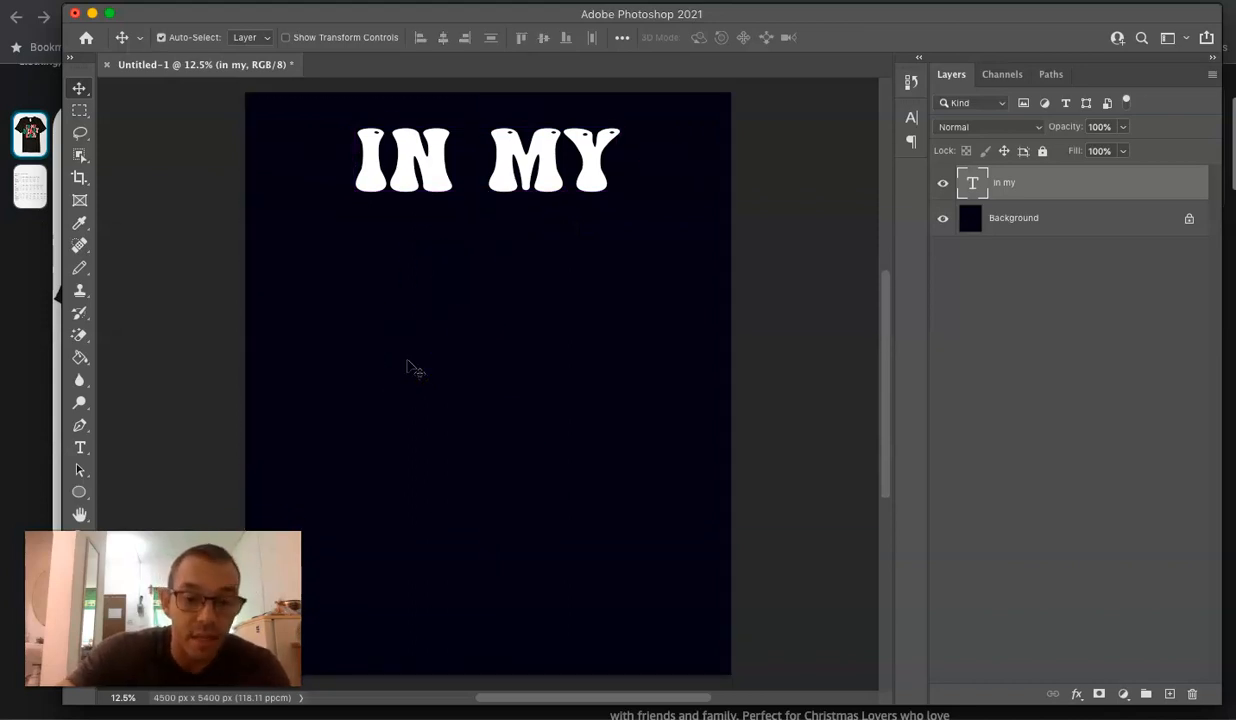
Add the text "naughty" on a new line below "in my" and centre it horizontally on the canvas.
{"action": "key", "text": "t"}
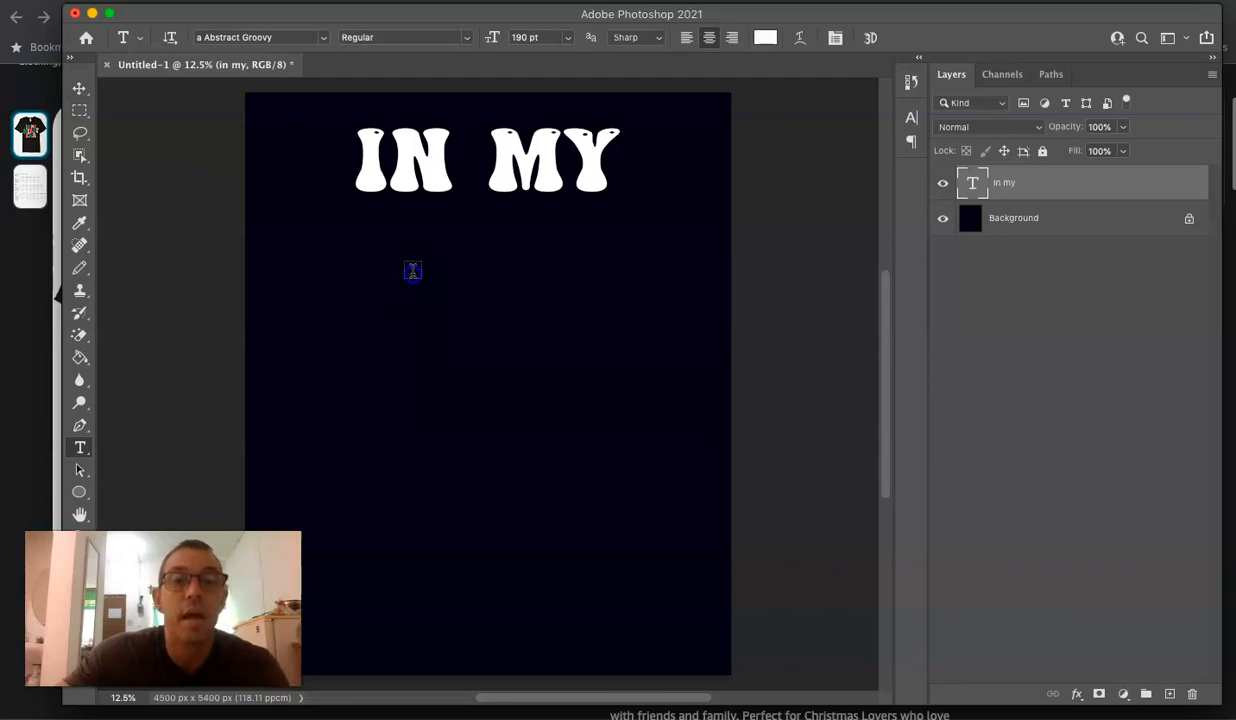
{"action": "left_click", "coordinate": [412, 270]}
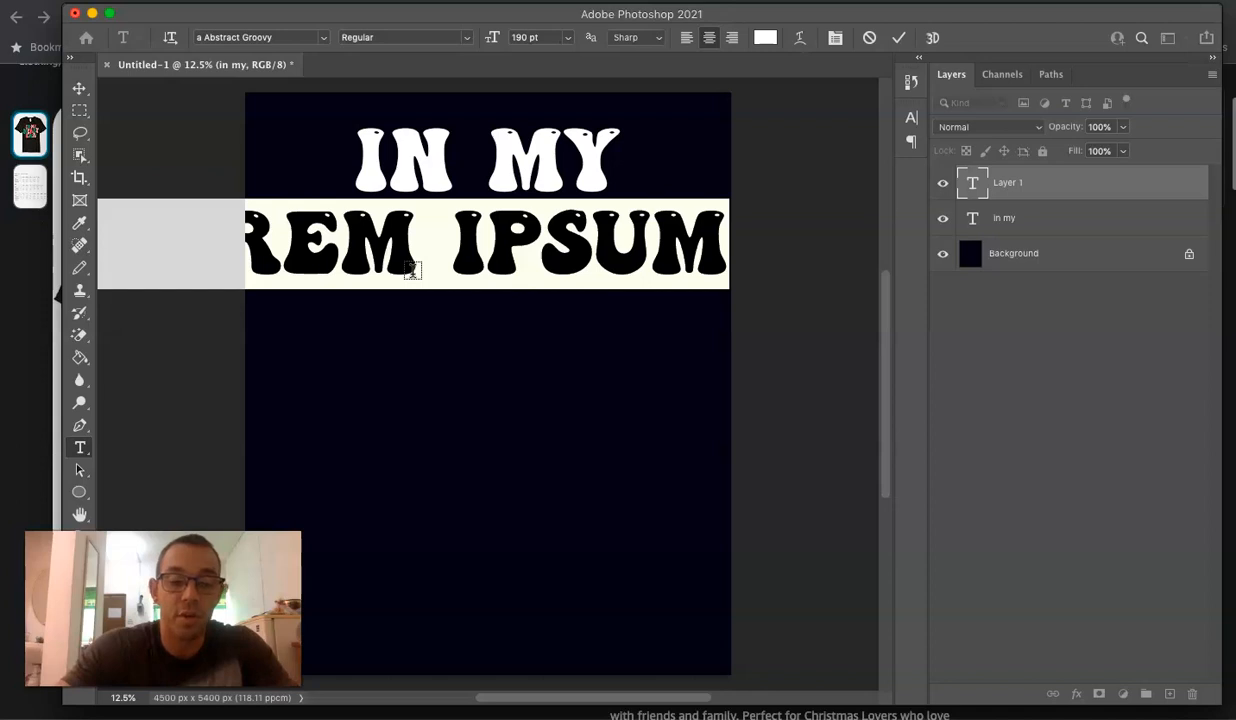
{"action": "type", "text": "NAUGHTY"}
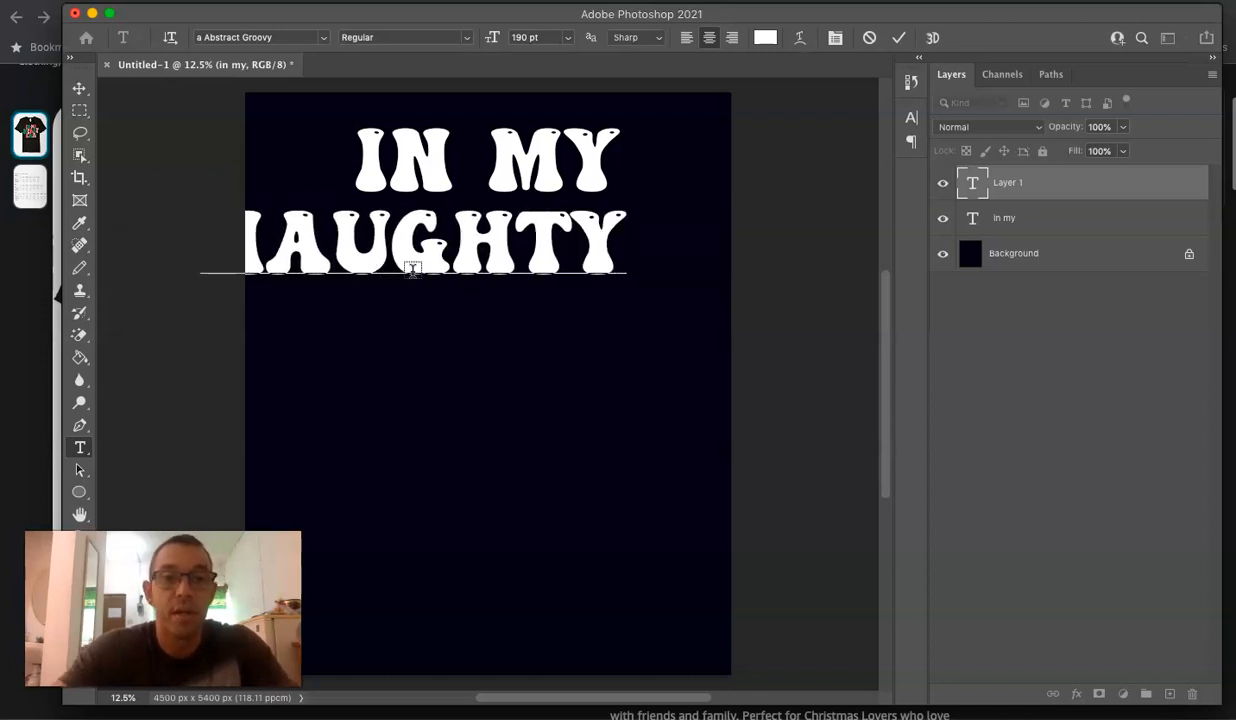
{"action": "left_click", "coordinate": [79, 89]}
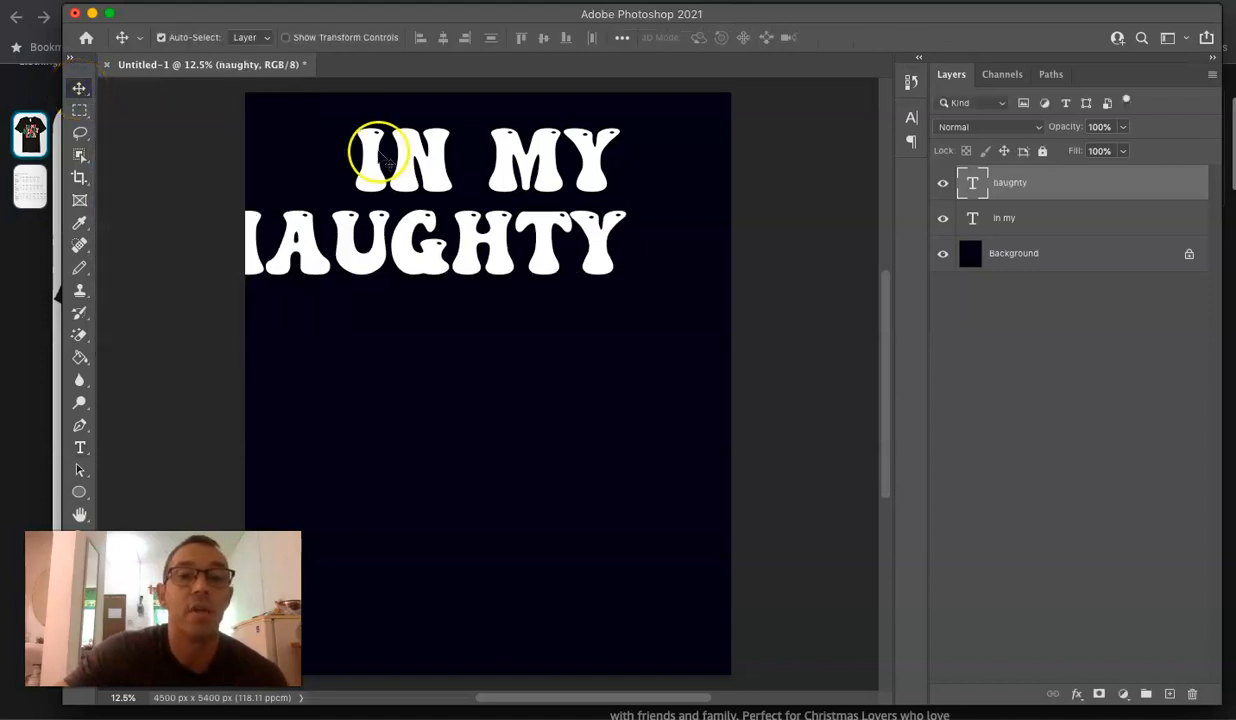
{"action": "key", "text": "super+a"}
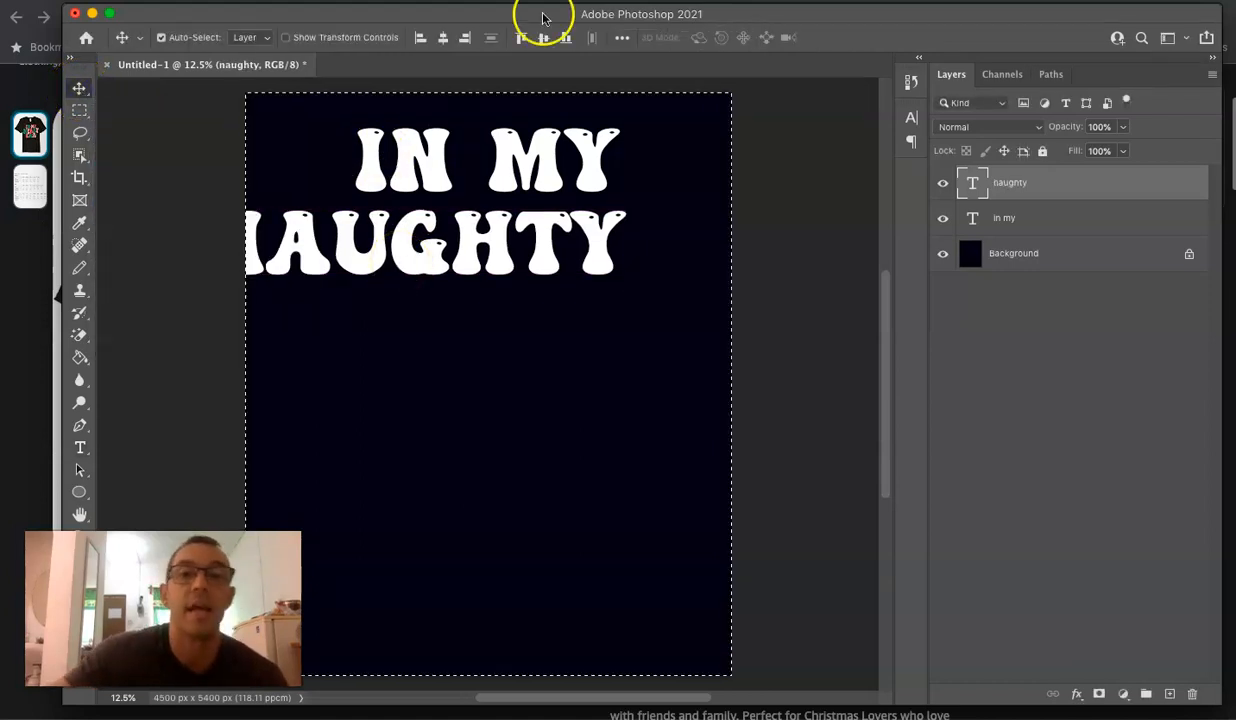
{"action": "left_click", "coordinate": [440, 40]}
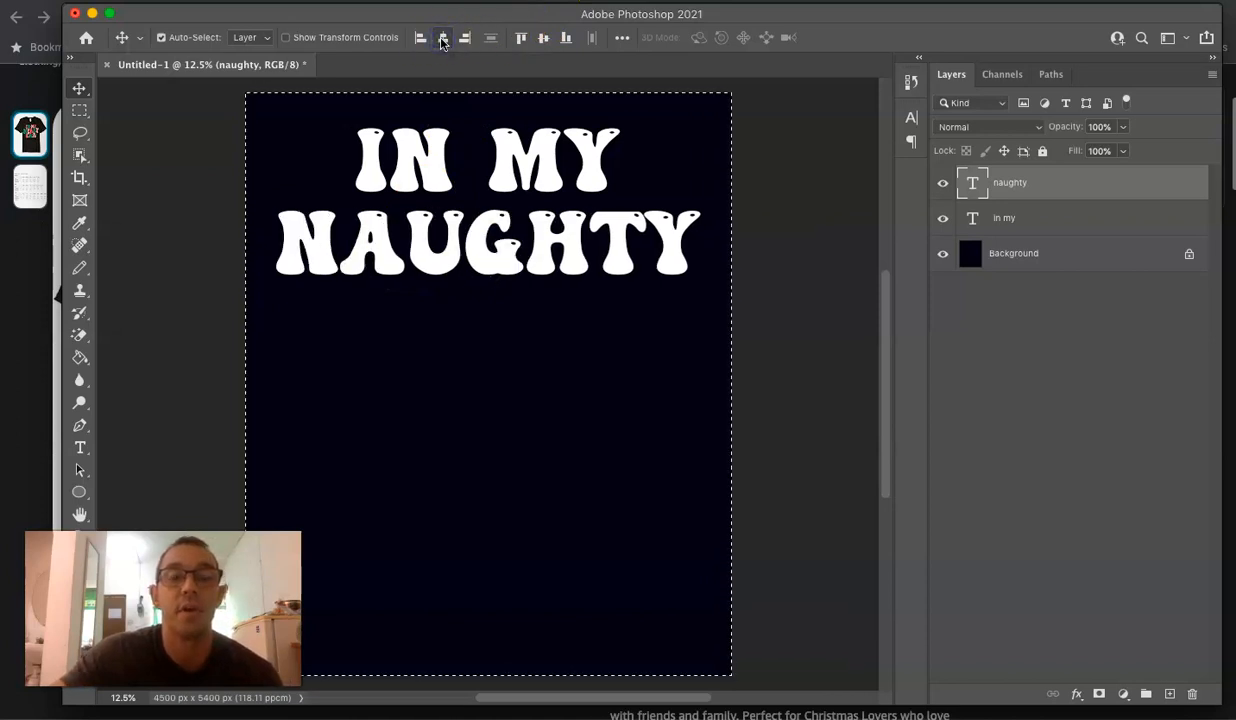
{"action": "key", "text": "super+d"}
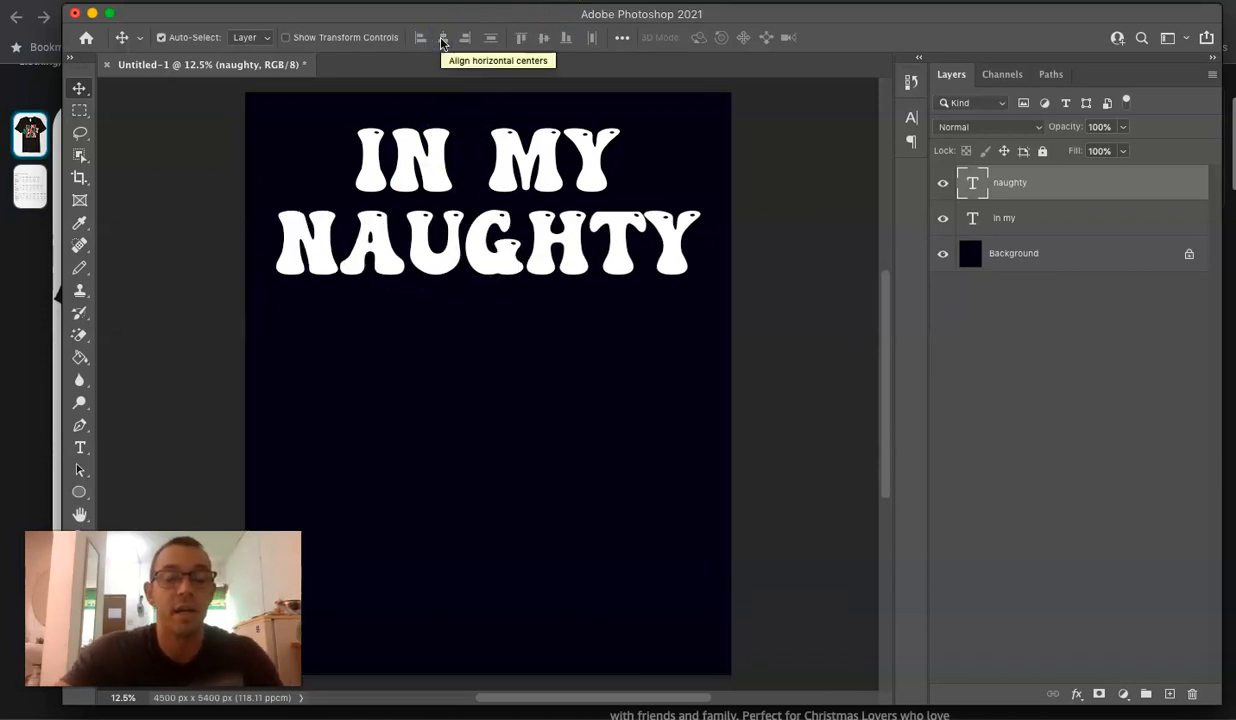
Add the text "aunt" at 249 pt and place it centred beneath "naughty" with matching line spacing.
{"action": "key", "text": "t"}
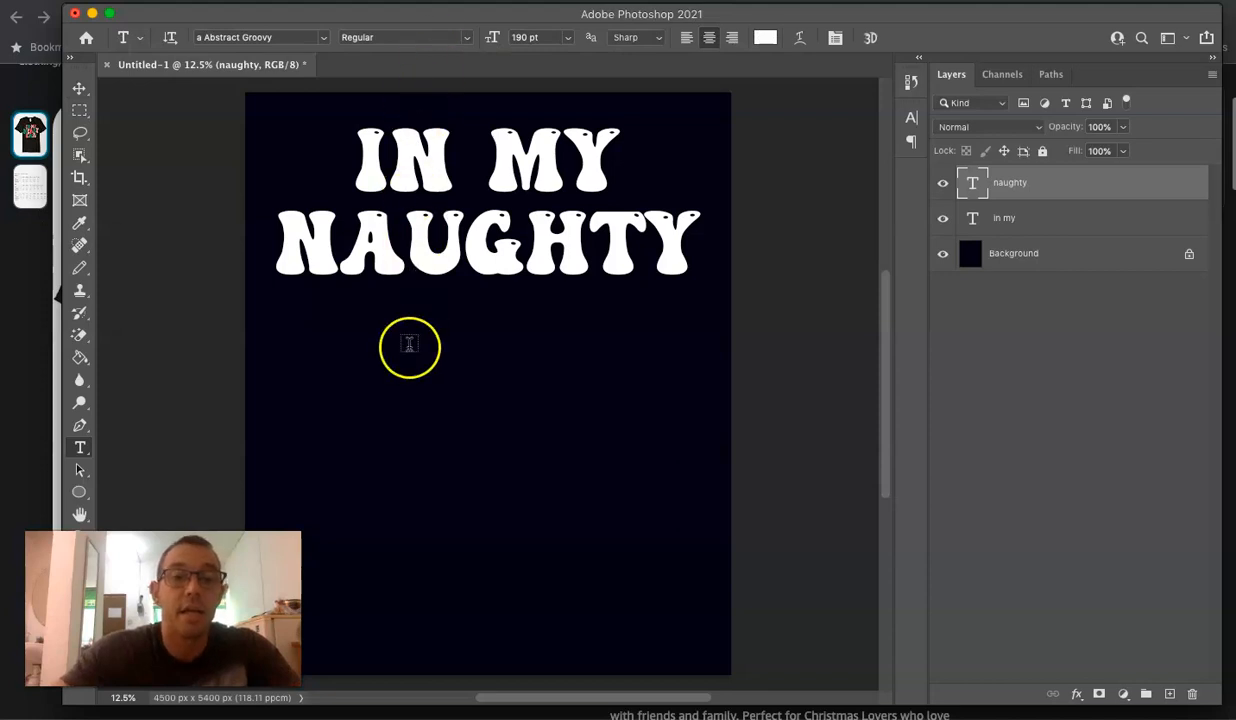
{"action": "left_click", "coordinate": [409, 344]}
{"action": "type", "text": "AUNT"}
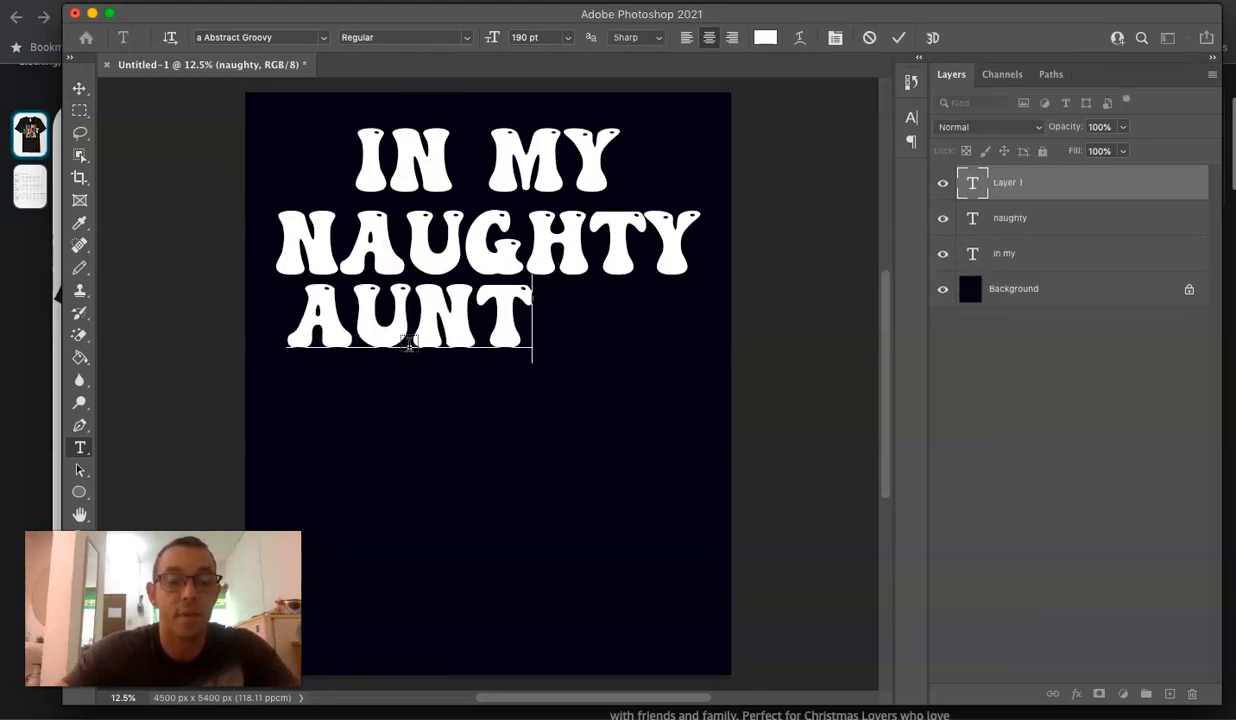
{"action": "key", "text": "super+a"}
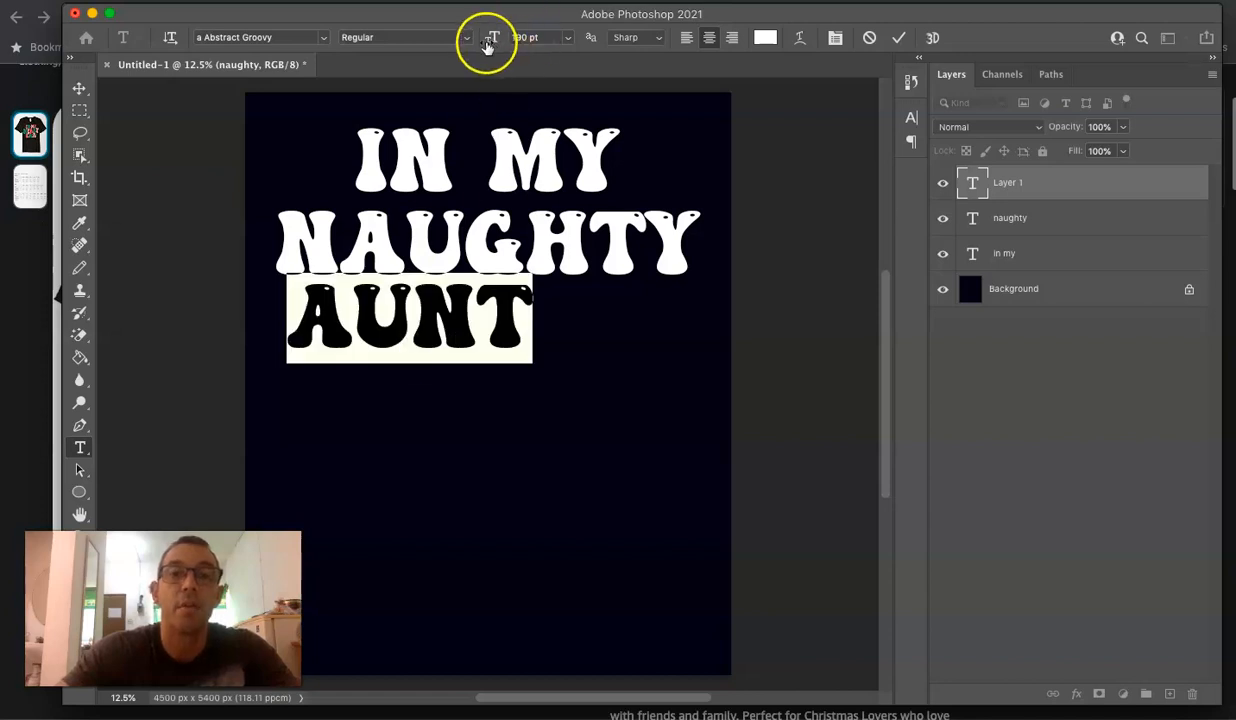
{"action": "left_click_drag", "start_coordinate": [487, 45], "coordinate": [538, 46]}
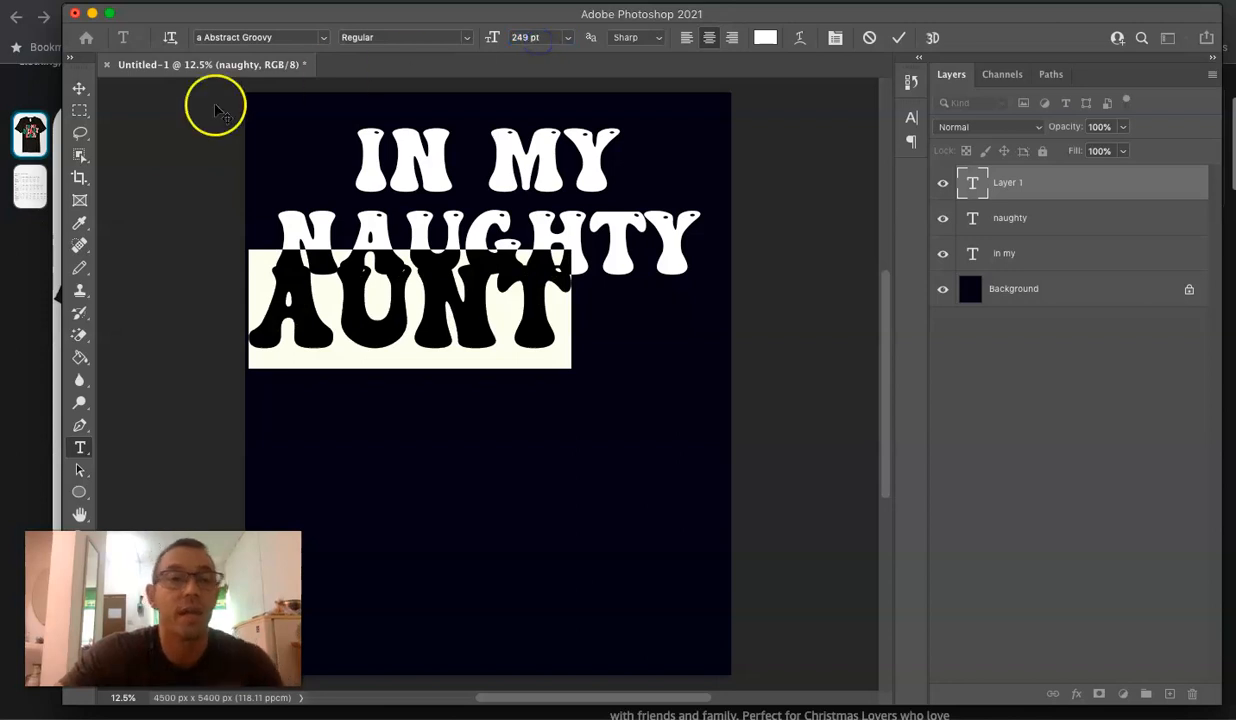
{"action": "left_click", "coordinate": [78, 92]}
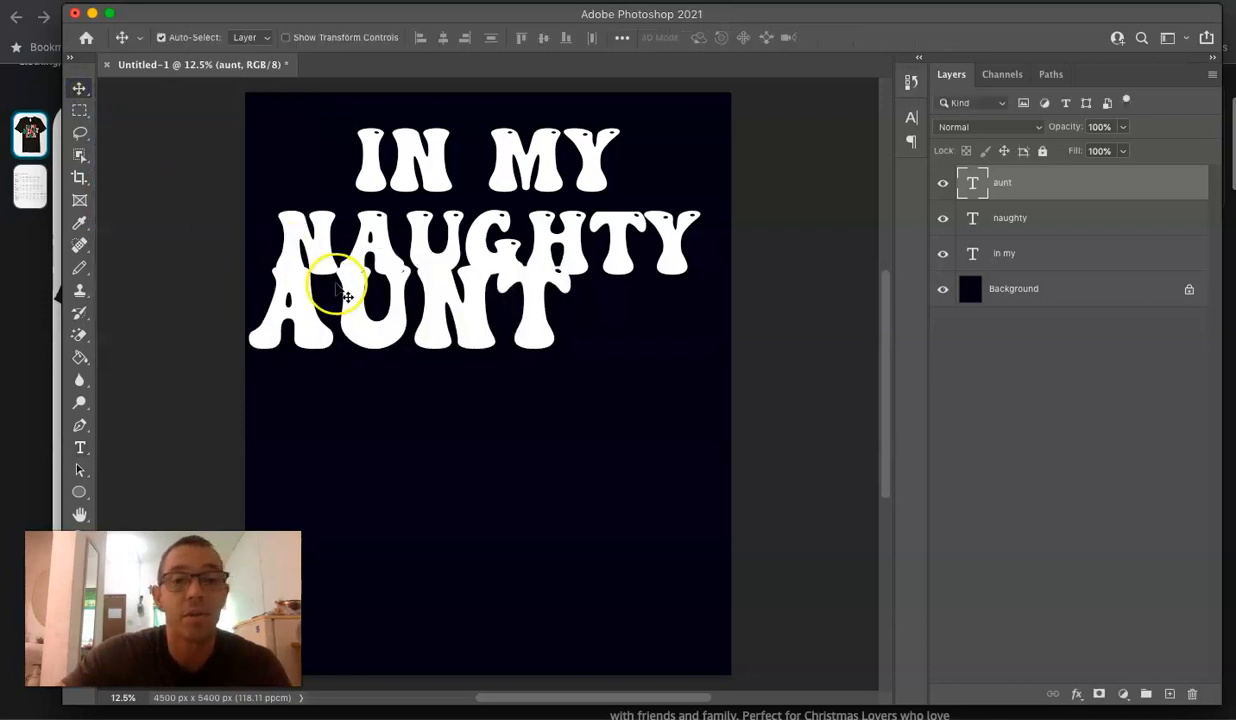
{"action": "left_click_drag", "start_coordinate": [389, 334], "coordinate": [447, 362]}
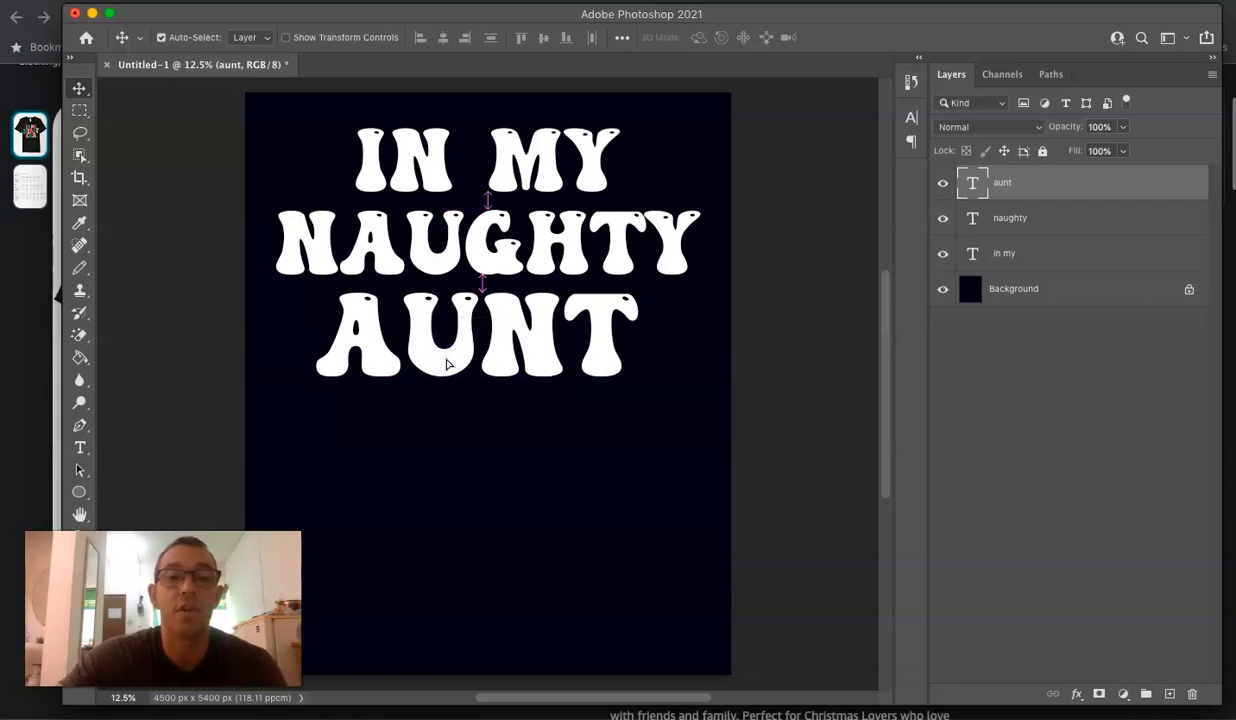
Set the font size of the "aunt" text to 242 pt.
{"action": "key", "text": "t"}
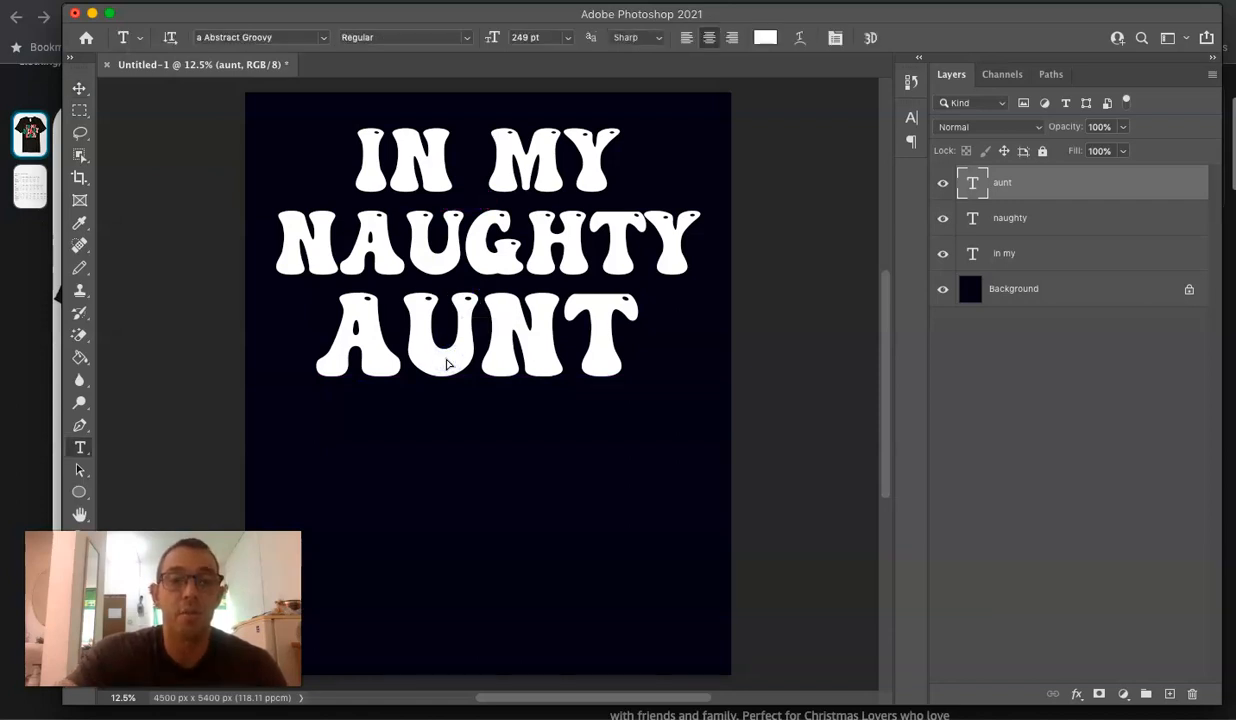
{"action": "double_click", "coordinate": [447, 362]}
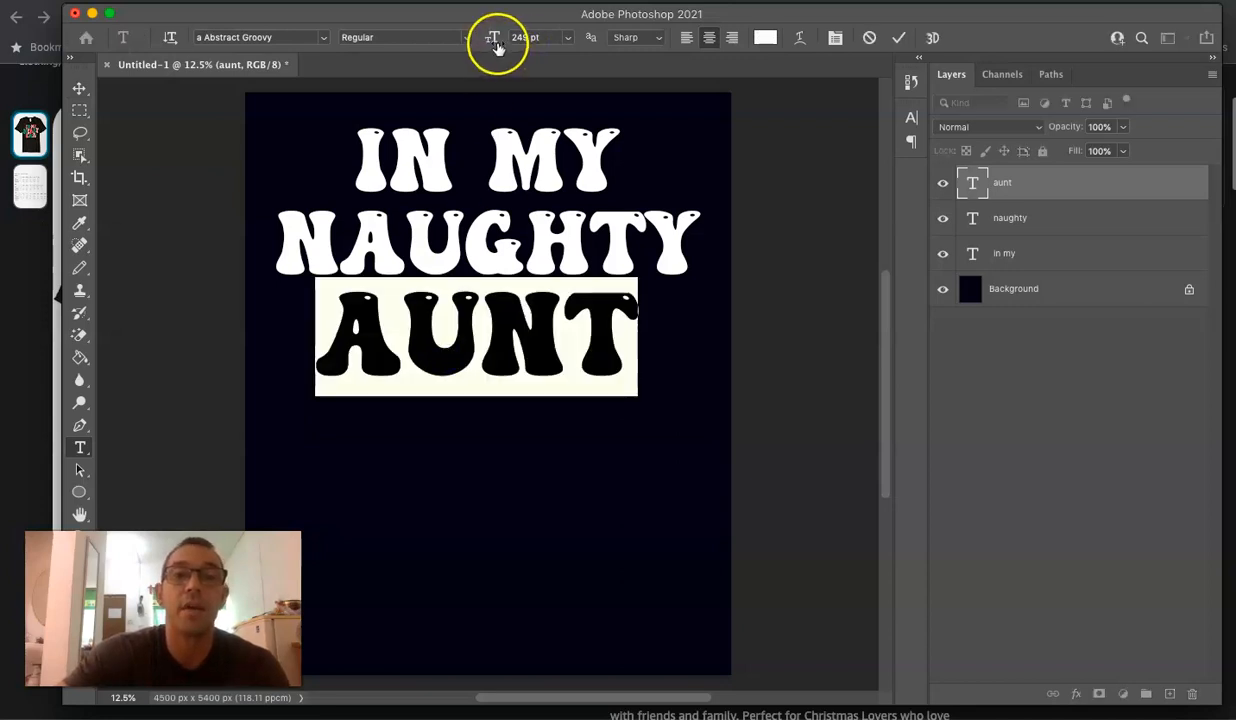
{"action": "left_click_drag", "start_coordinate": [494, 47], "coordinate": [492, 48]}
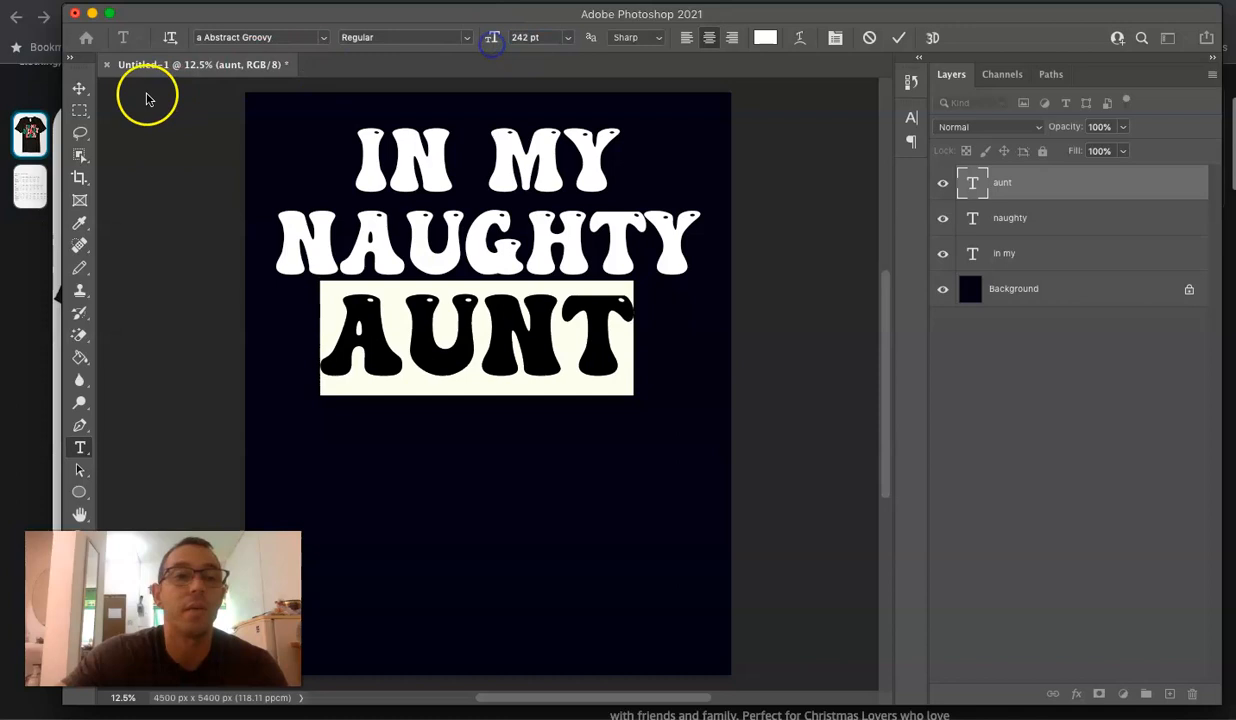
{"action": "left_click", "coordinate": [79, 88]}
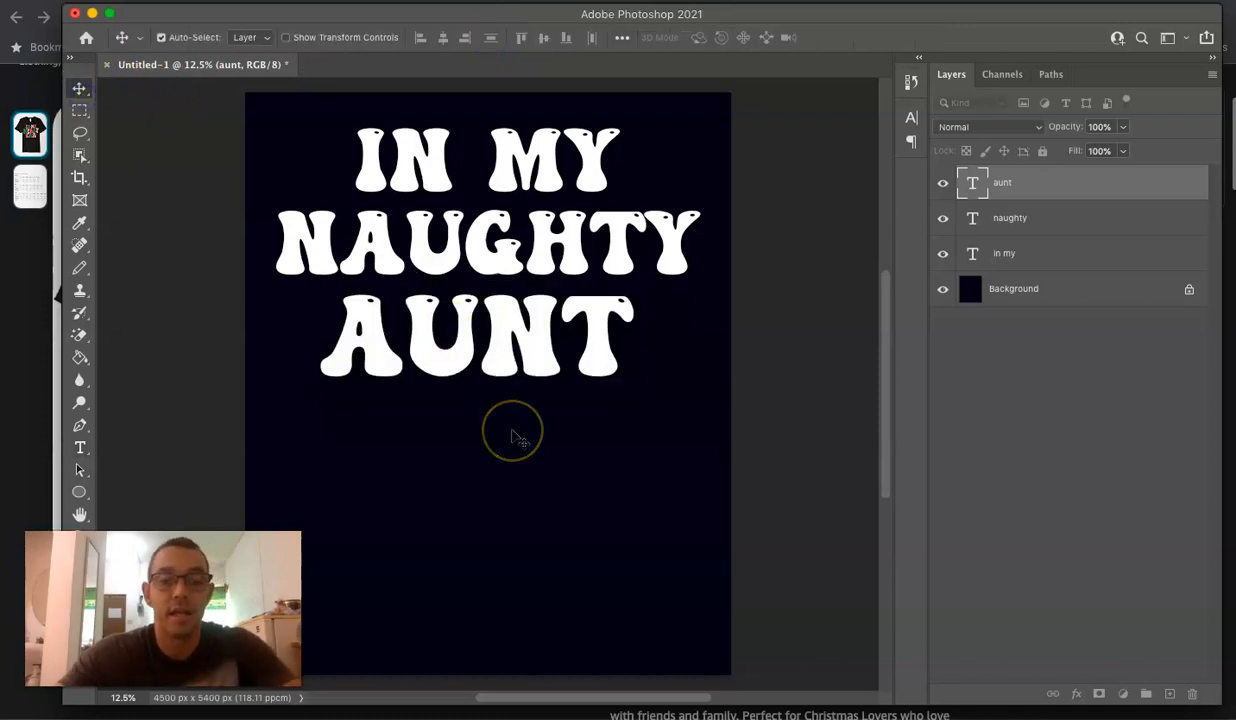
Add the text "era" below "aunt" and enlarge it so its letters are taller than those of "aunt".
{"action": "key", "text": "t"}
{"action": "left_click", "coordinate": [446, 439]}
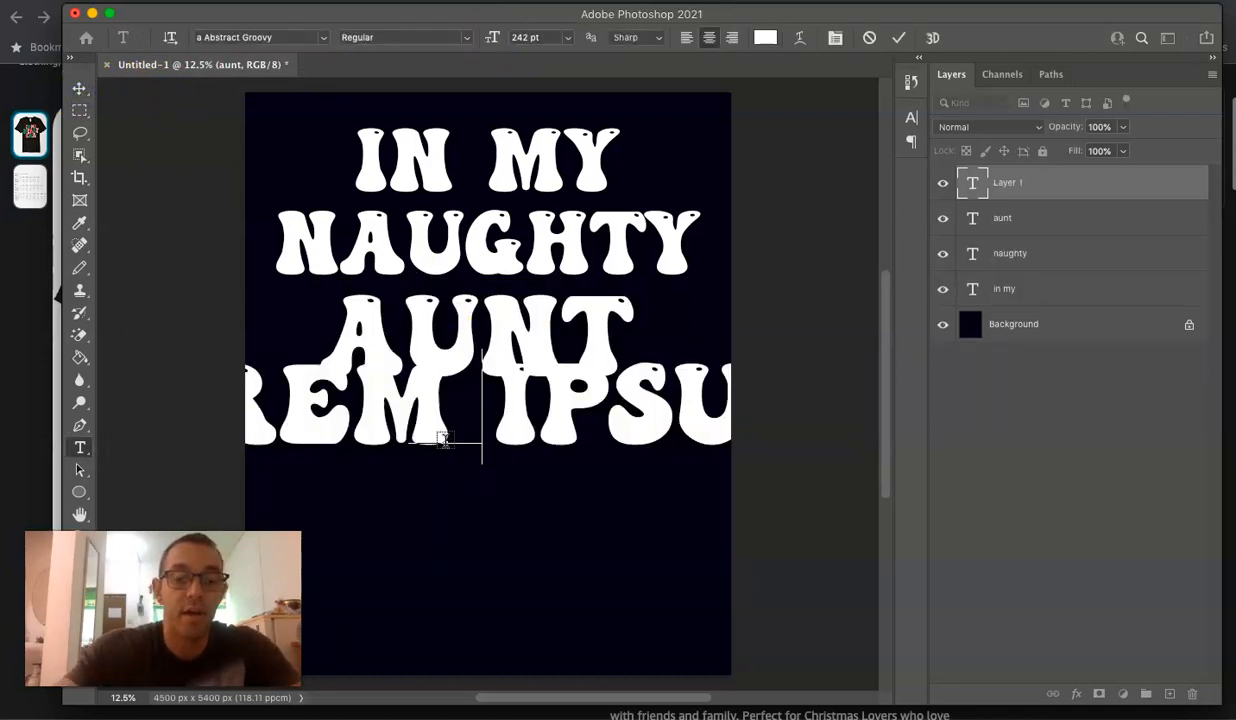
{"action": "type", "text": "ERA"}
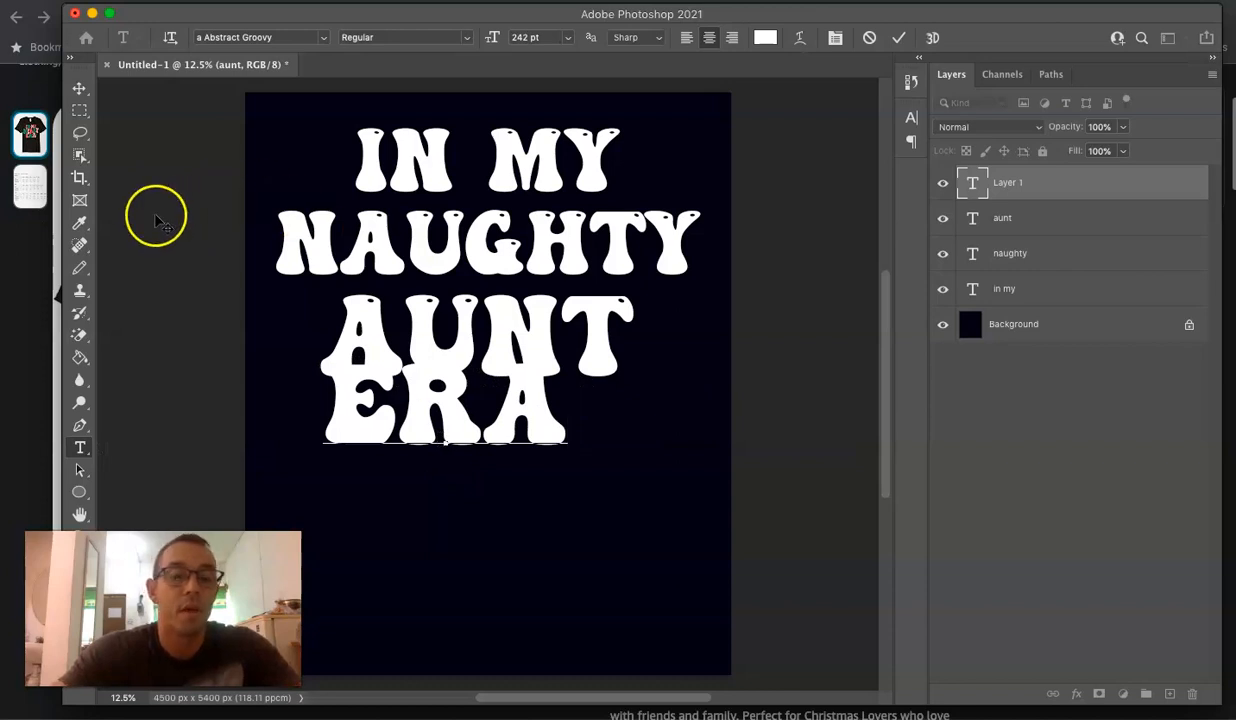
{"action": "key", "text": "super+a"}
{"action": "mouse_move", "coordinate": [502, 48]}
{"action": "left_mouse_down"}
{"action": "mouse_move", "coordinate": [491, 47]}
{"action": "mouse_move", "coordinate": [541, 50]}
{"action": "mouse_move", "coordinate": [500, 47]}
{"action": "left_mouse_up"}
{"action": "left_click", "coordinate": [86, 86]}
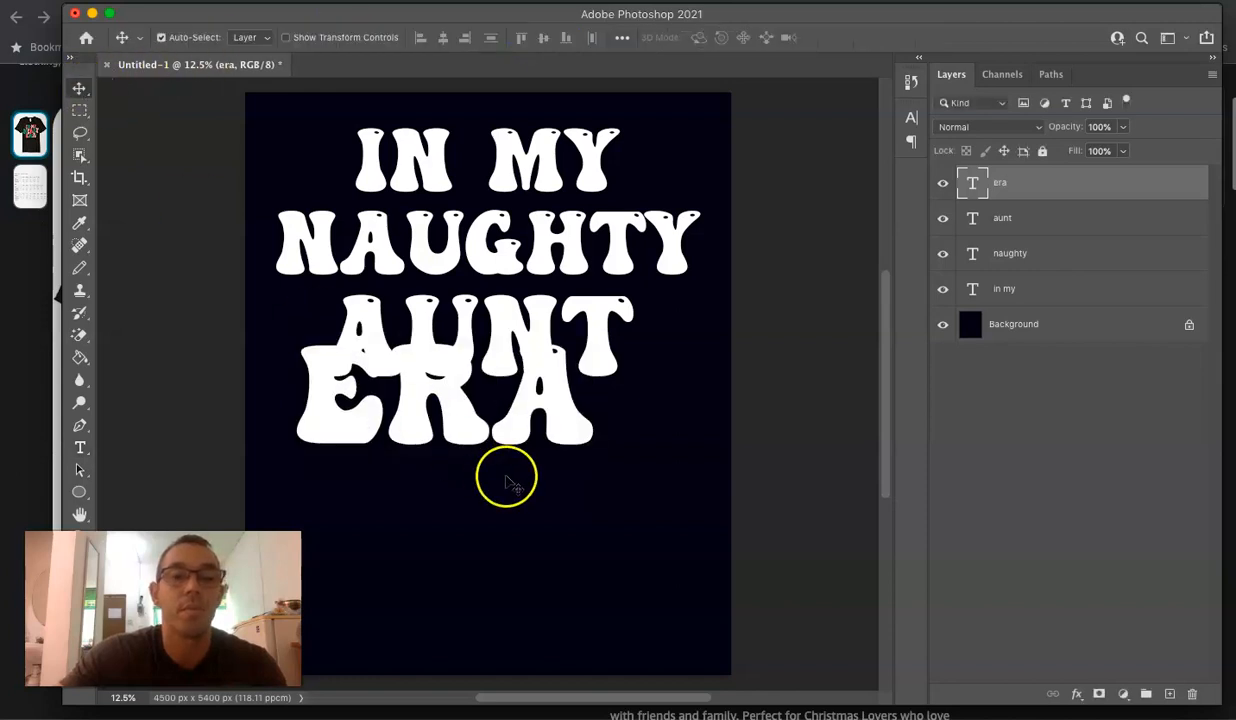
Place "era" centred beneath "aunt" with even spacing and nudge the "in my" line slightly upward.
{"action": "left_click_drag", "start_coordinate": [455, 422], "coordinate": [487, 471]}
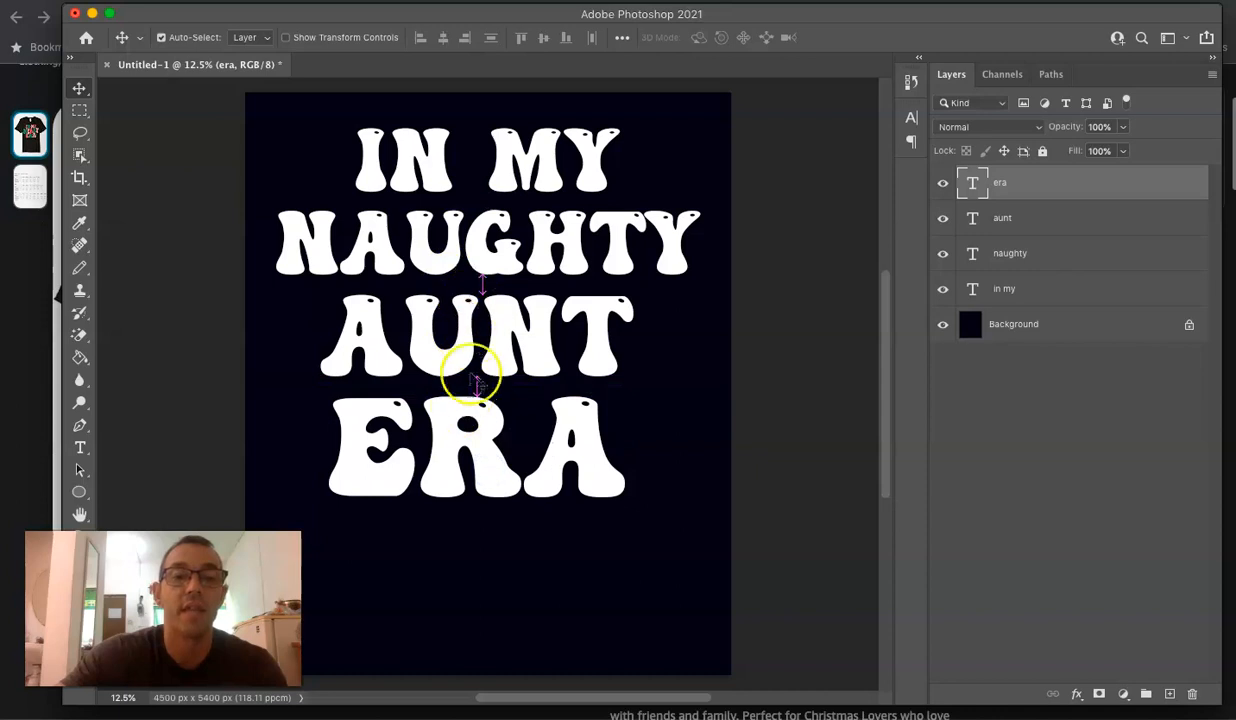
{"action": "left_click", "coordinate": [500, 172]}
{"action": "left_click_drag", "start_coordinate": [500, 172], "coordinate": [501, 173]}
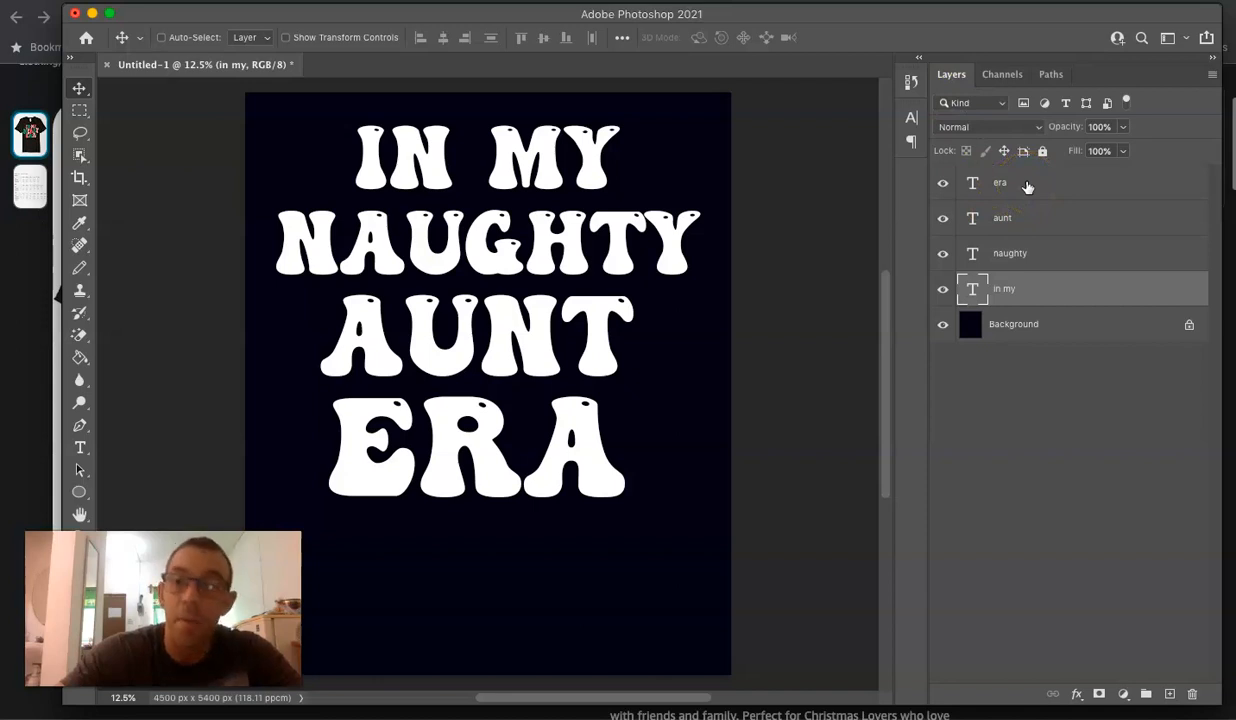
Group the "in my", "naughty", "aunt" and "era" text layers and convert the group to a smart object.
{"action": "left_click", "coordinate": [1027, 185], "text": "super"}
{"action": "left_click", "coordinate": [1017, 226], "text": "super"}
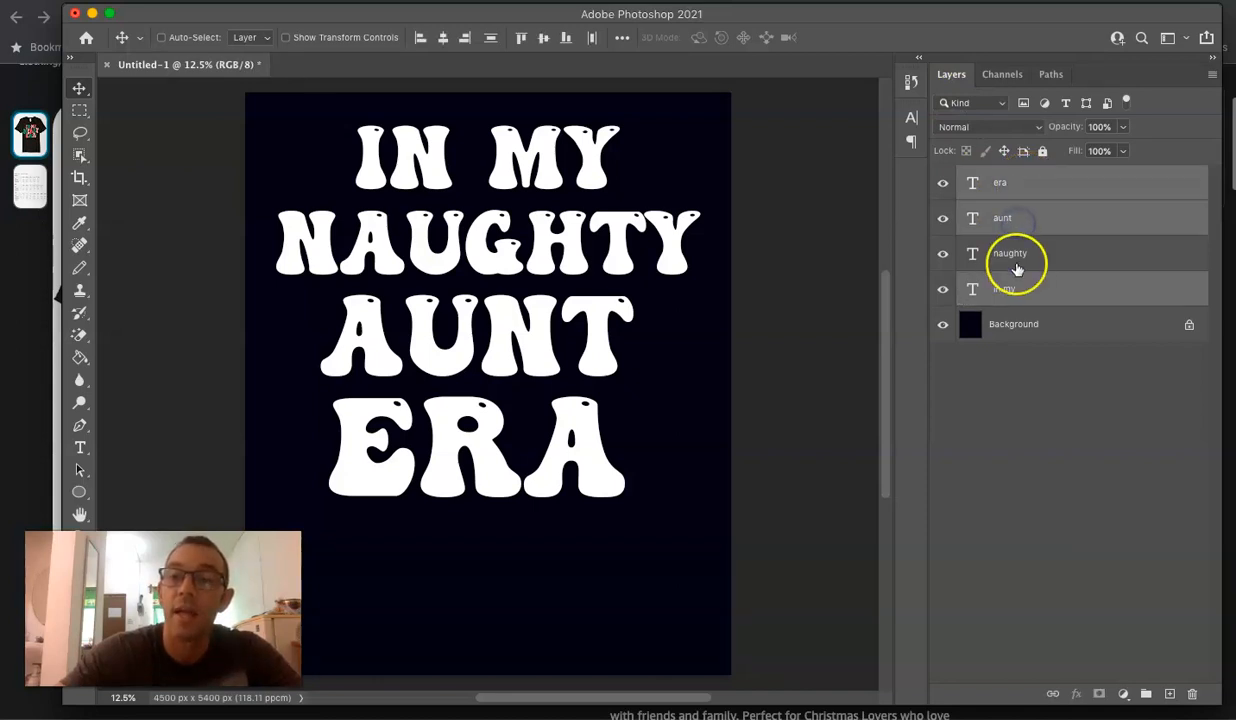
{"action": "left_click", "coordinate": [1015, 262], "text": "super"}
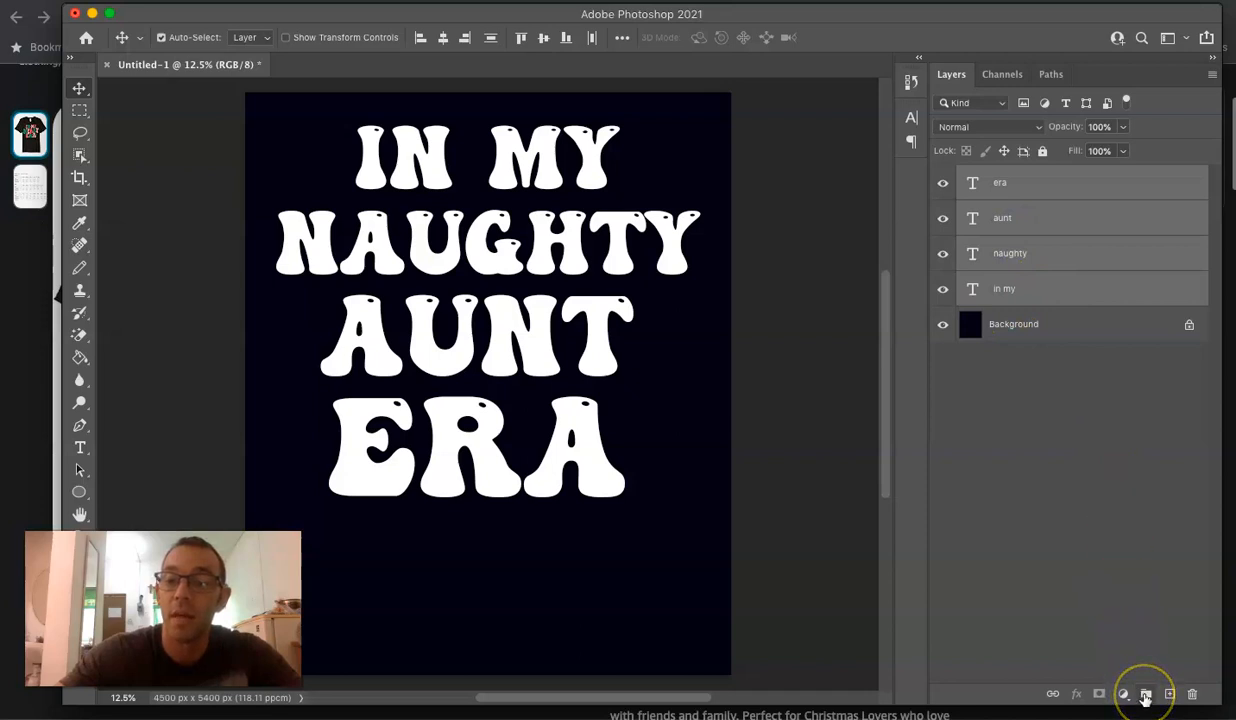
{"action": "left_click", "coordinate": [1146, 695]}
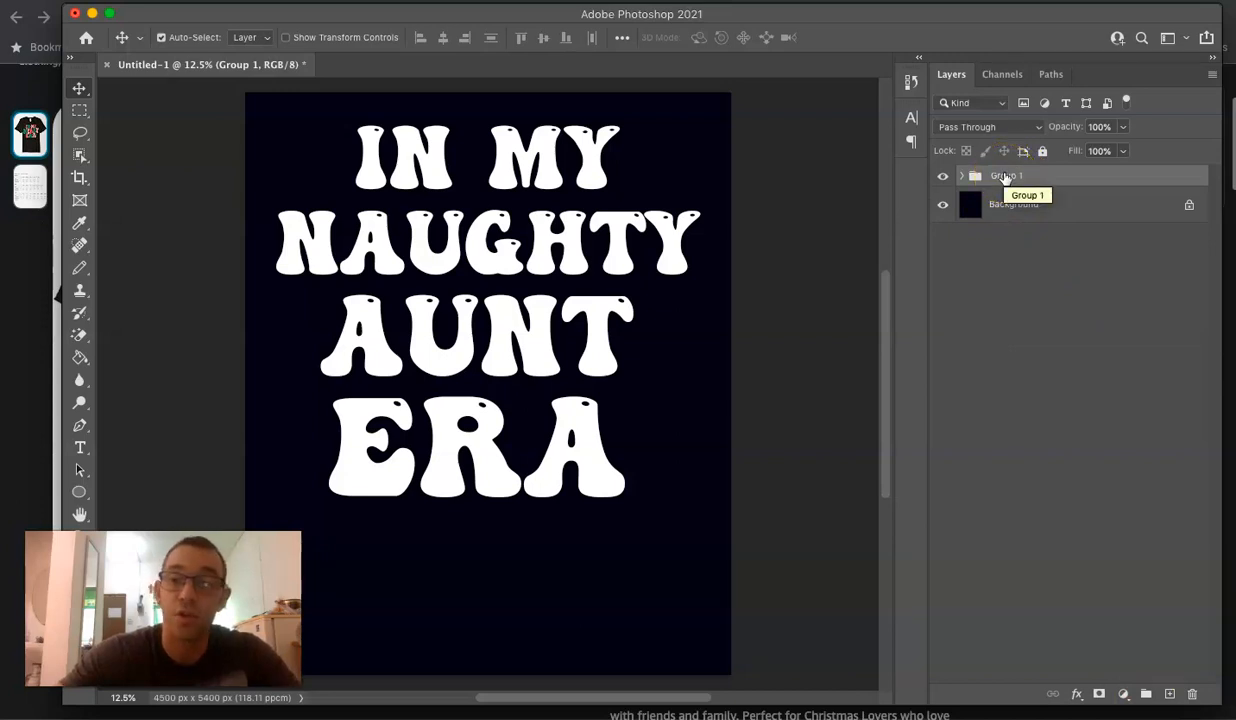
{"action": "right_click", "coordinate": [1005, 177]}
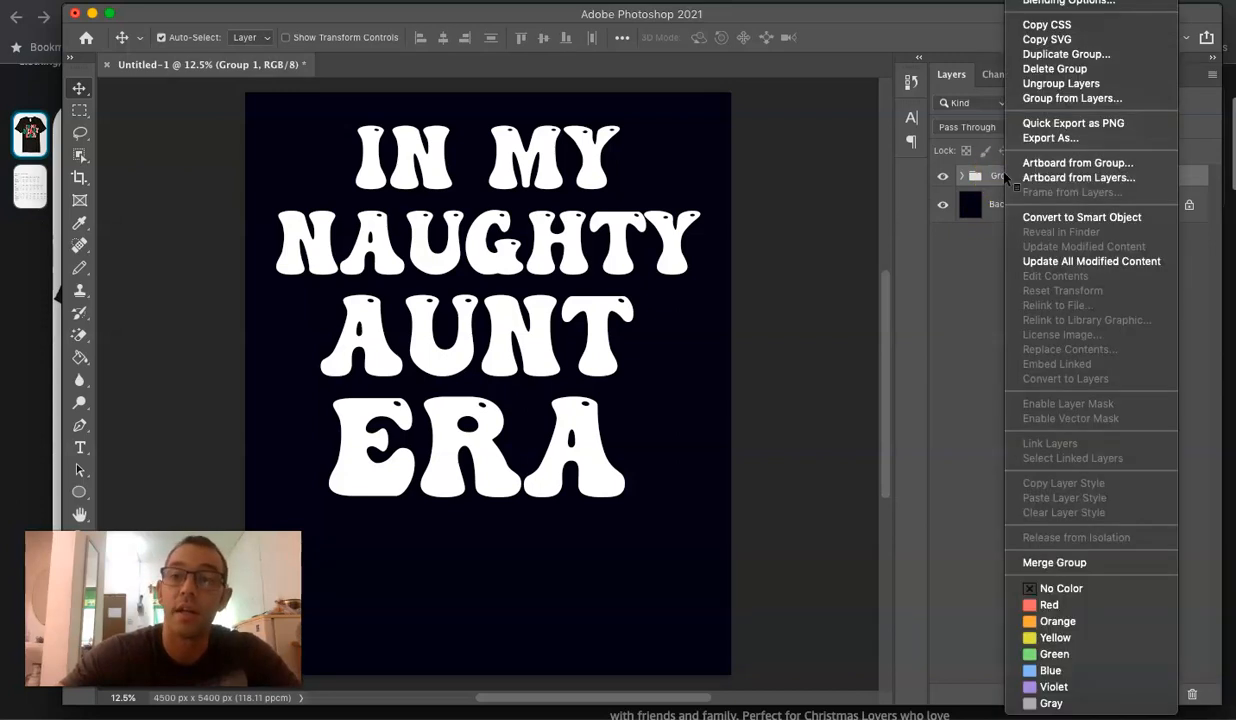
{"action": "left_click", "coordinate": [1052, 222]}
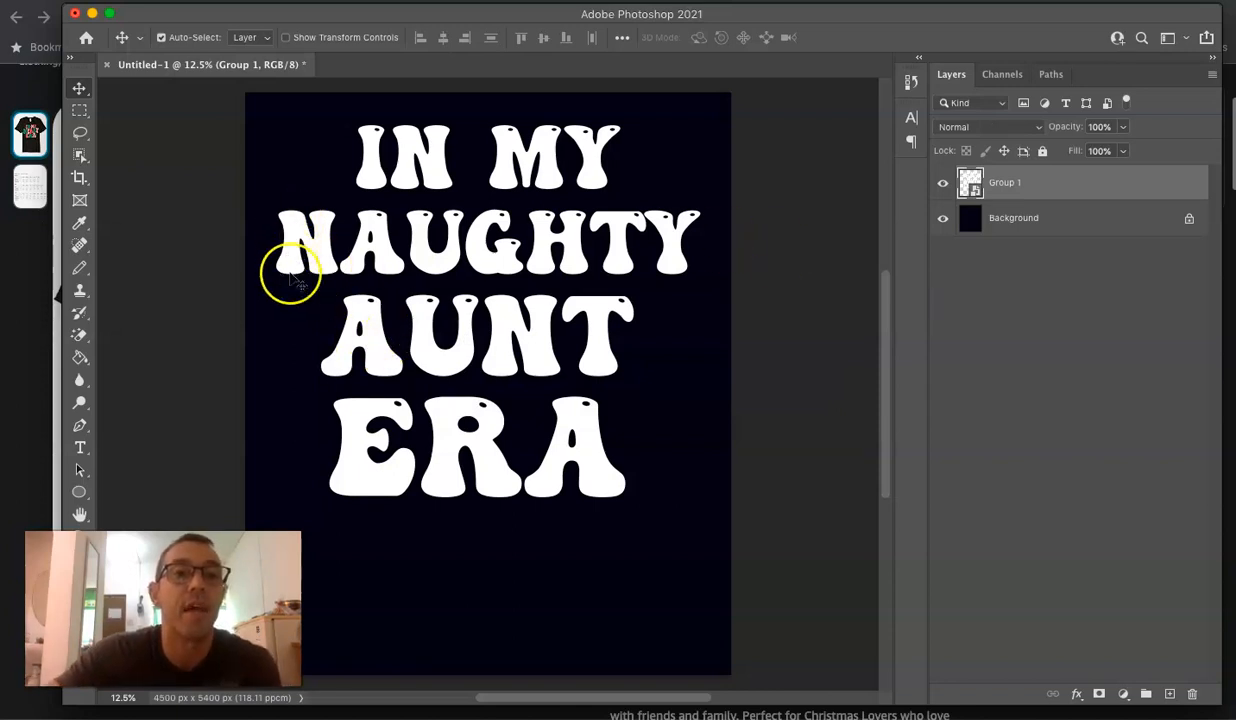
Free Transform the text smart object and apply the Wave warp preset to it.
{"action": "left_click", "coordinate": [165, 0]}
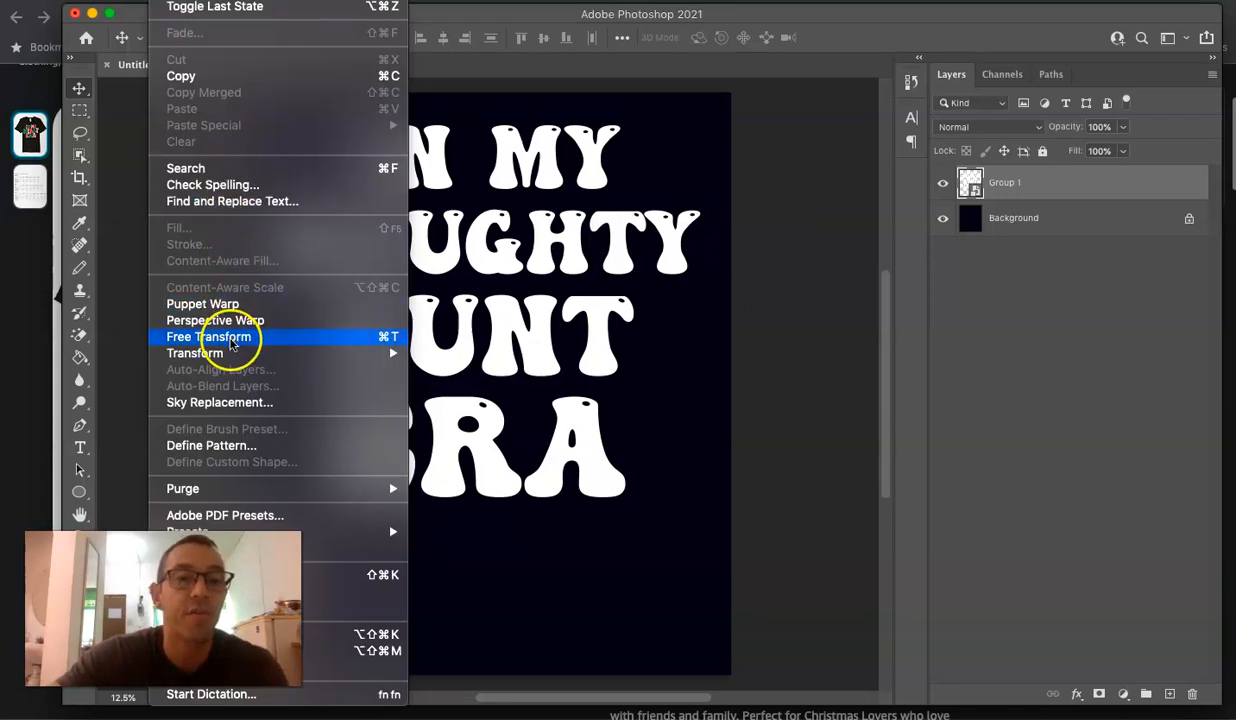
{"action": "left_click", "coordinate": [230, 338]}
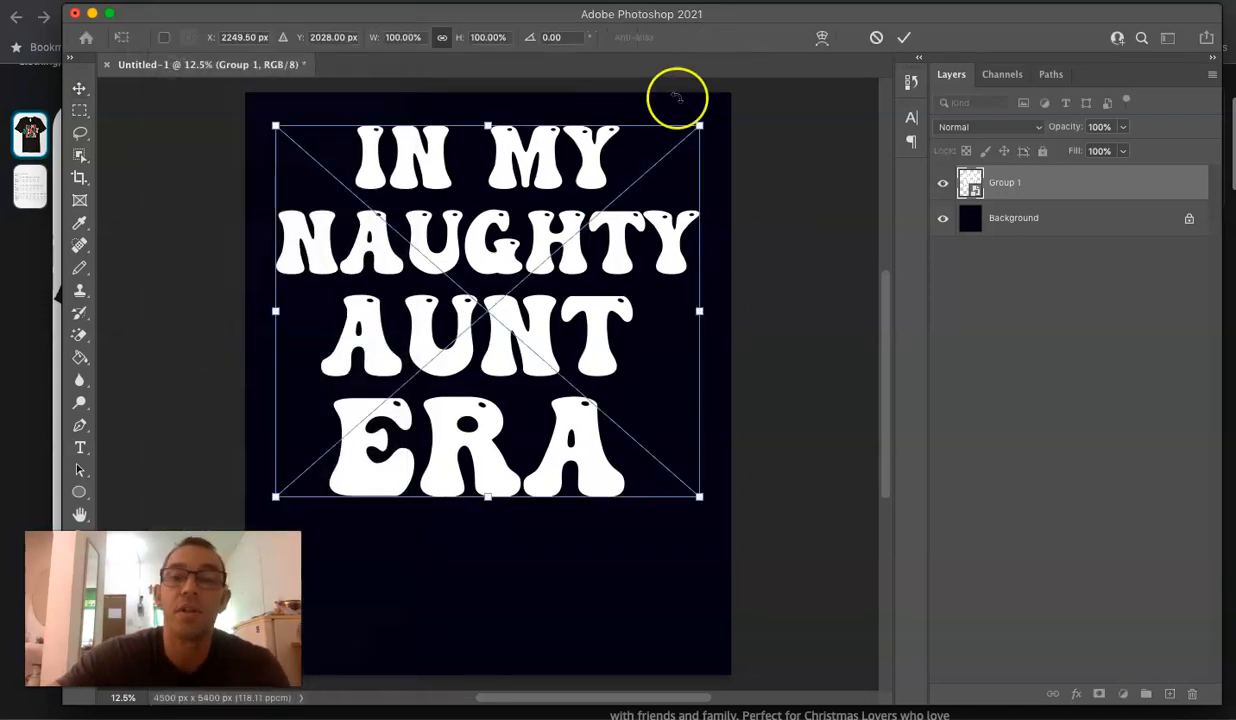
{"action": "left_click", "coordinate": [822, 40]}
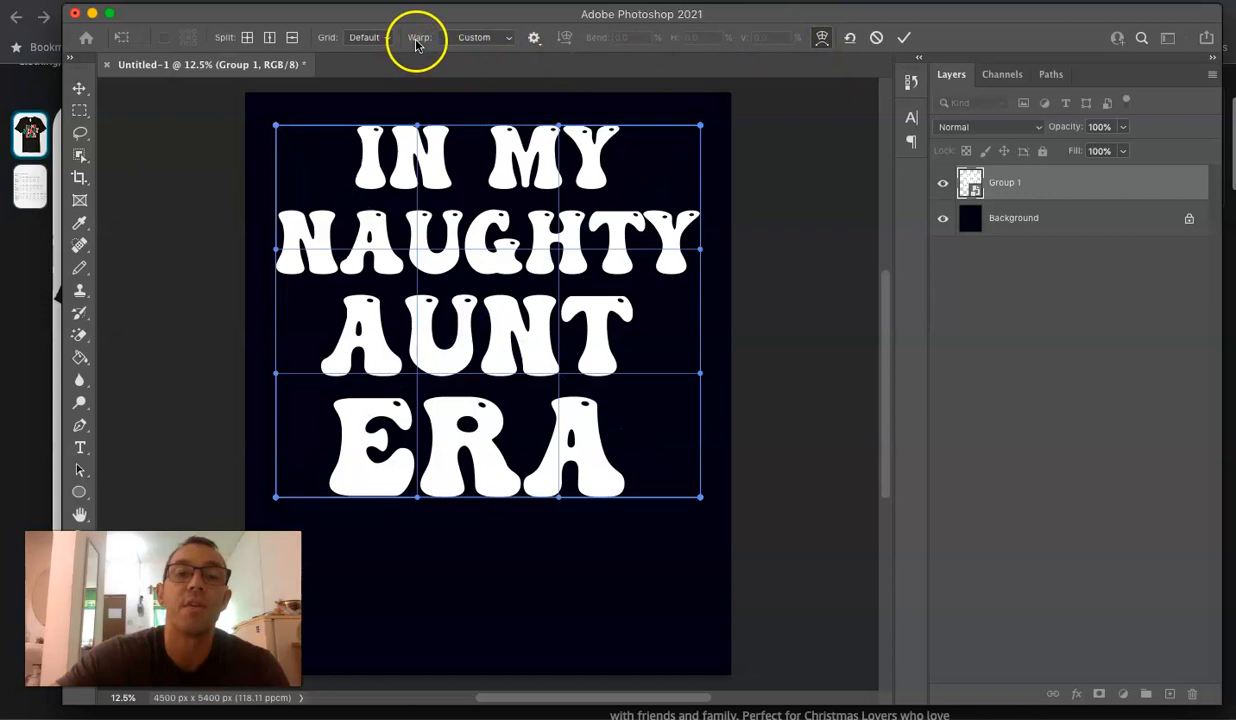
{"action": "left_click", "coordinate": [510, 40]}
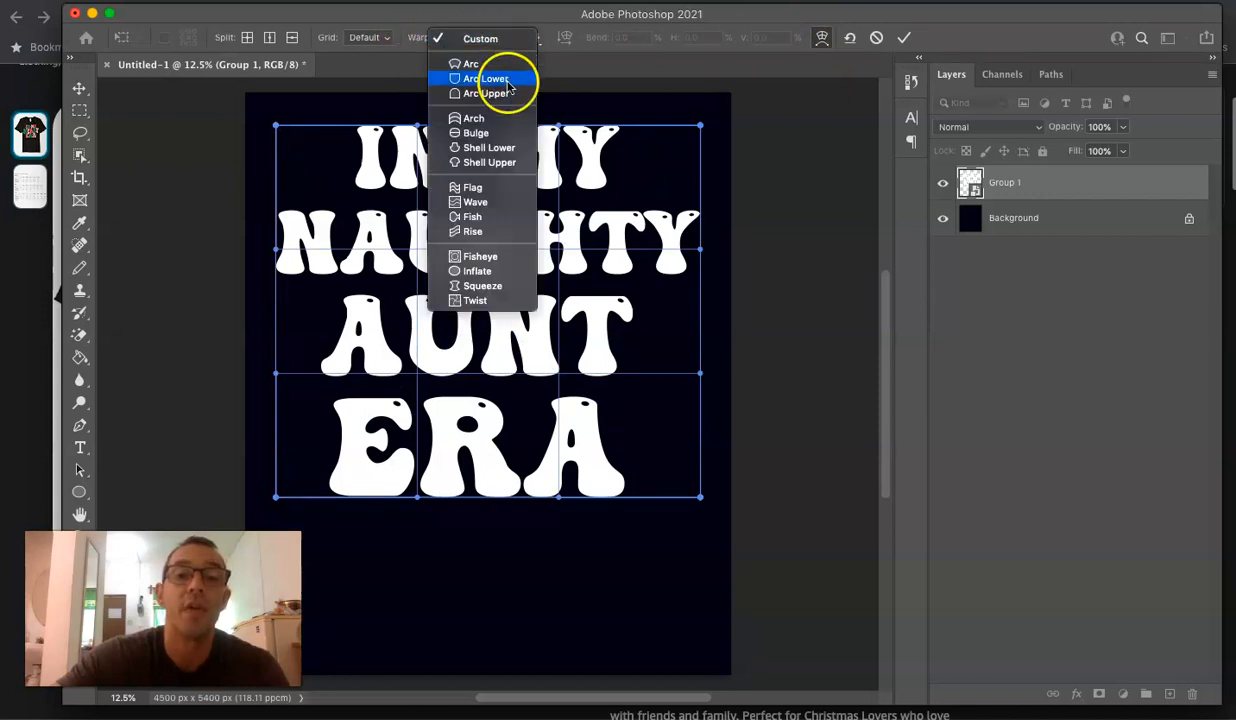
{"action": "left_click", "coordinate": [475, 202]}
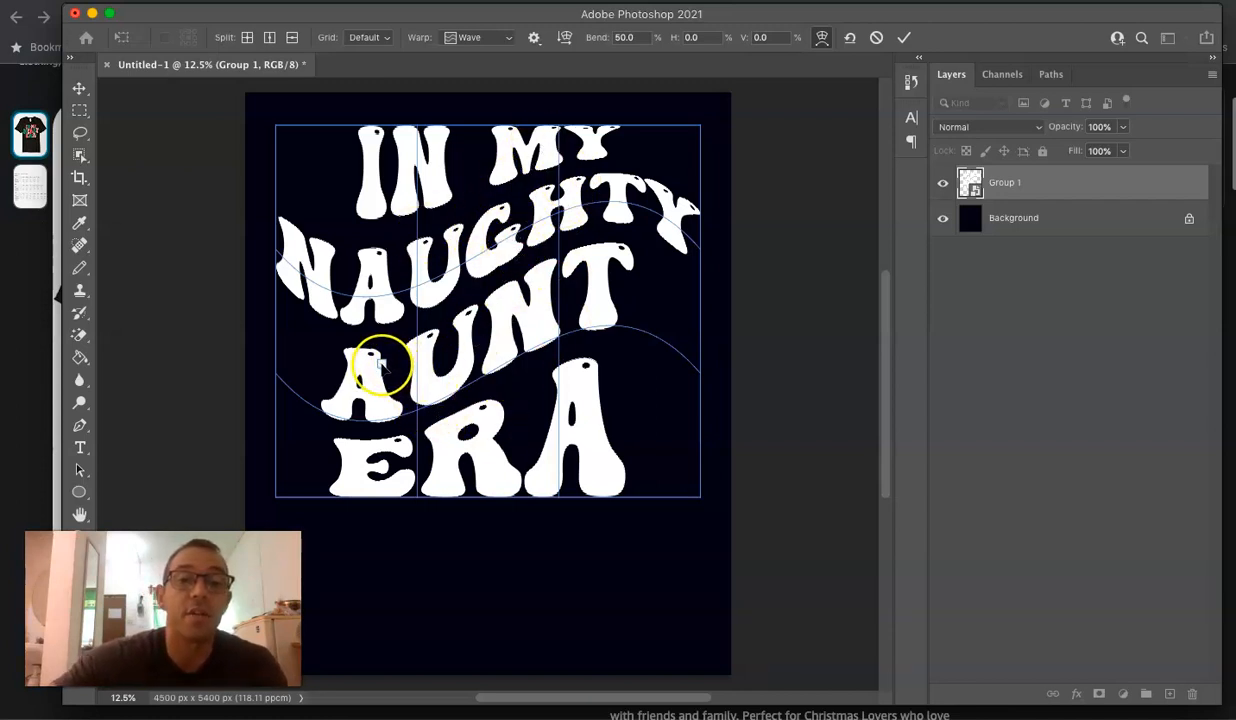
Reduce the bend of the Wave warp on the text to 17.4%.
{"action": "key", "text": "super+plus"}
{"action": "key", "text": "super+plus"}
{"action": "key", "text": "super+plus"}
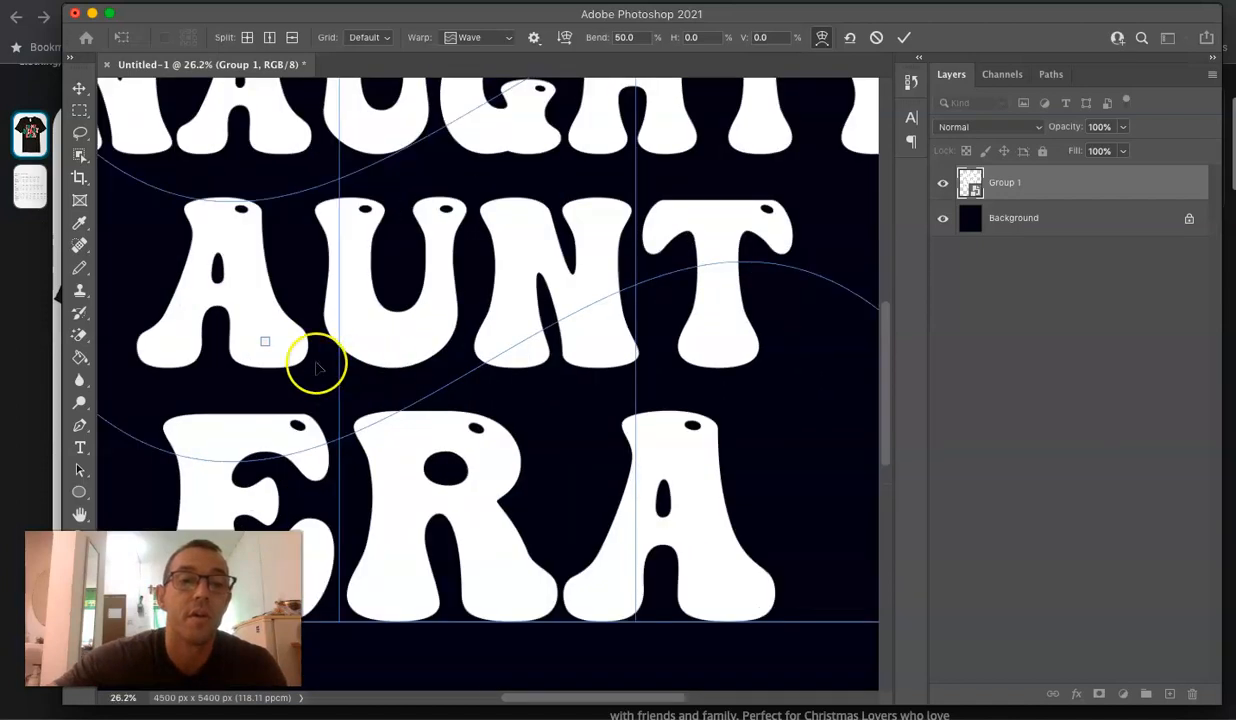
{"action": "key", "text": "super+0"}
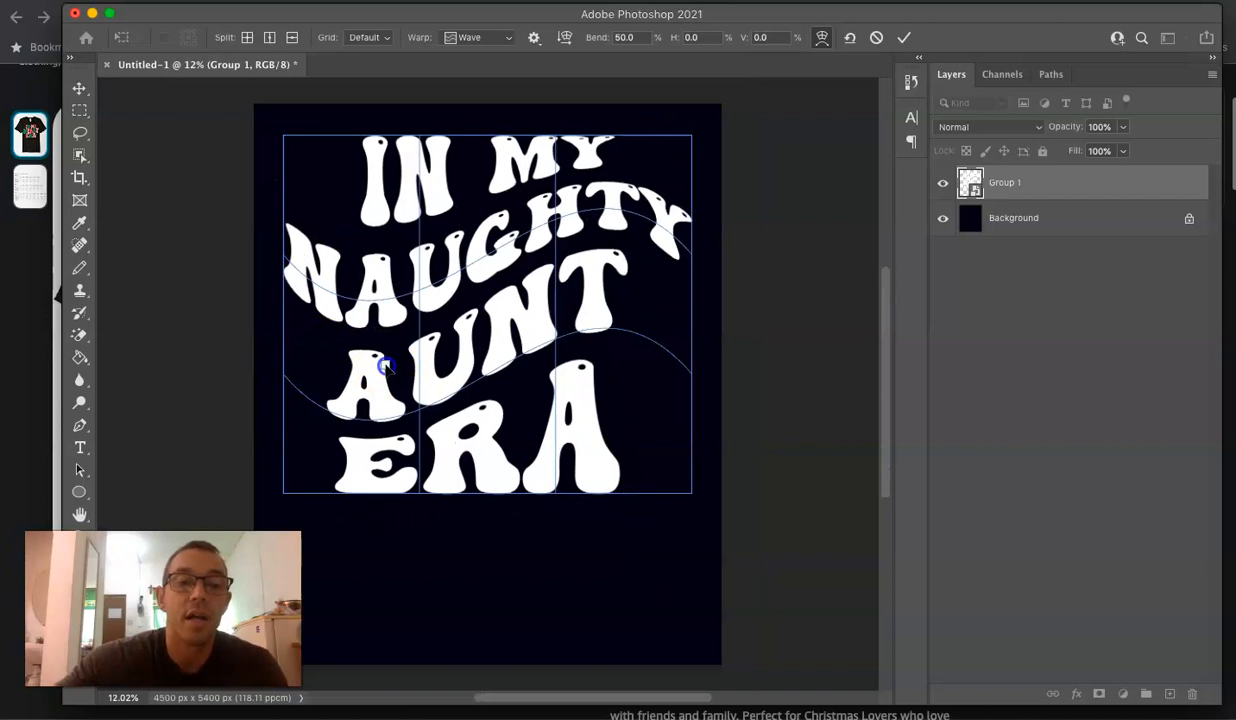
{"action": "left_click_drag", "start_coordinate": [386, 361], "coordinate": [386, 333]}
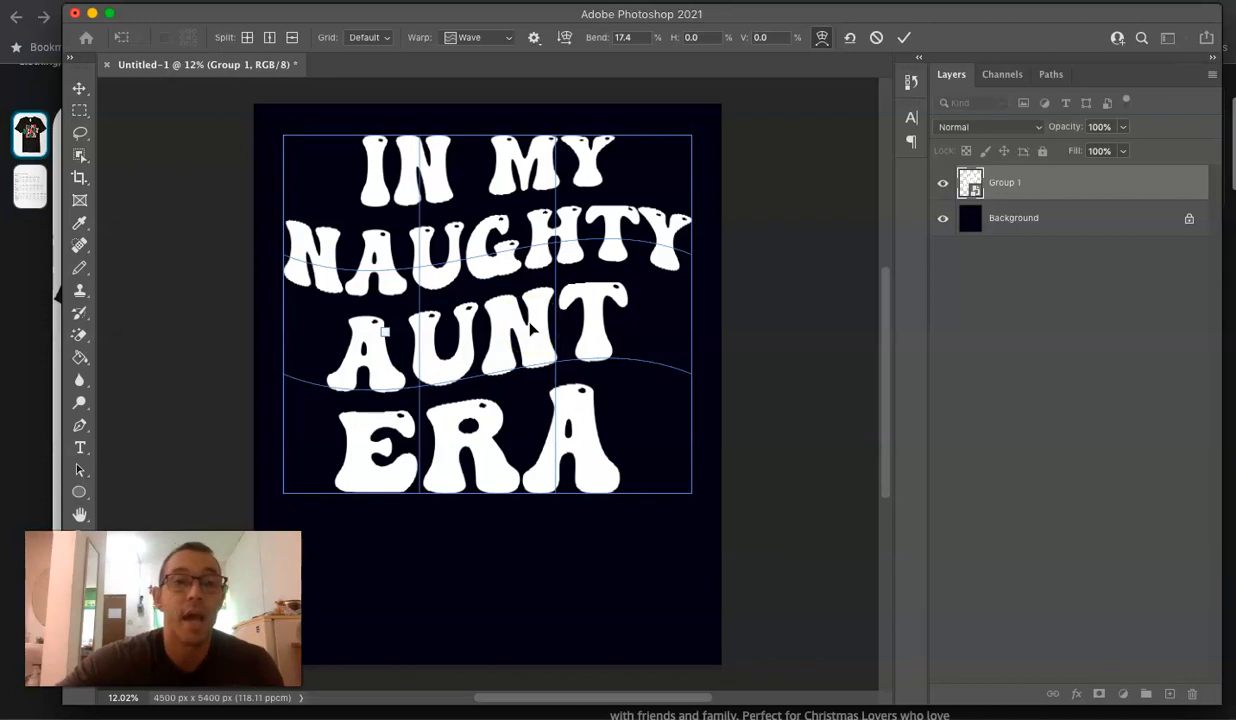
Commit the text's Wave warp, switch to the browser and take a screenshot of the Amazon "In My Merry Era" T-shirt listing.
{"action": "key", "text": "Return"}
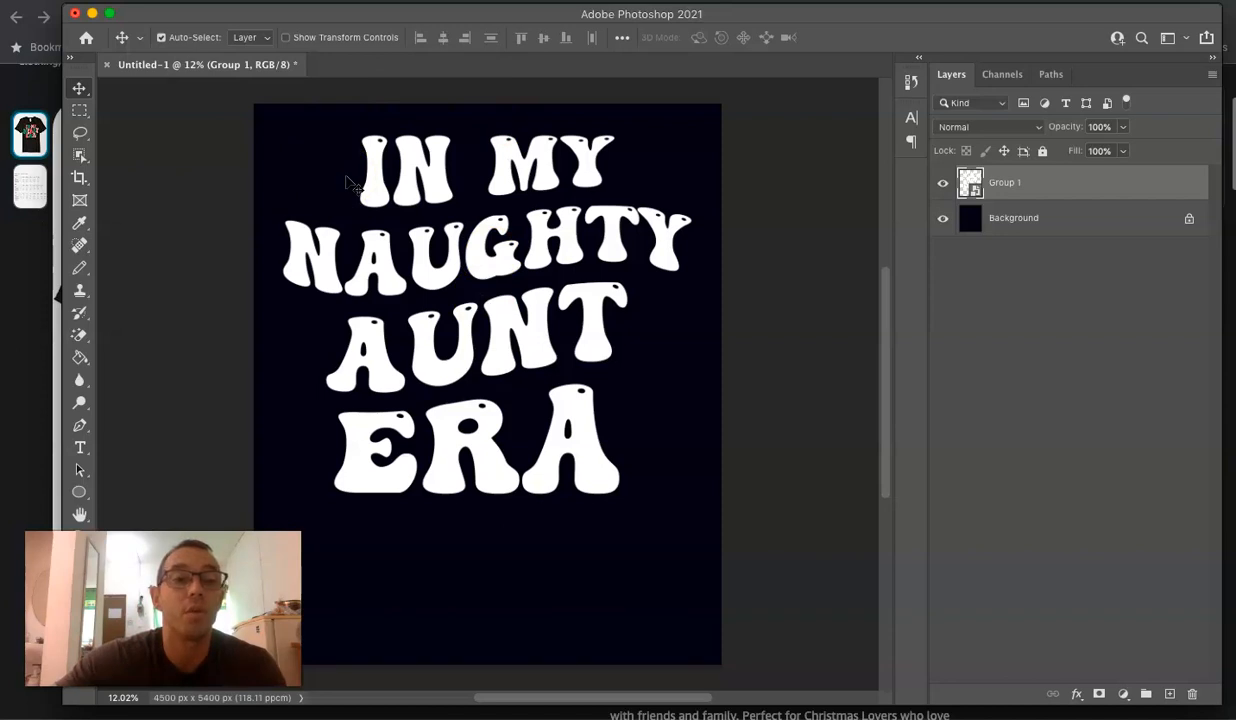
{"action": "left_click", "coordinate": [32, 348]}
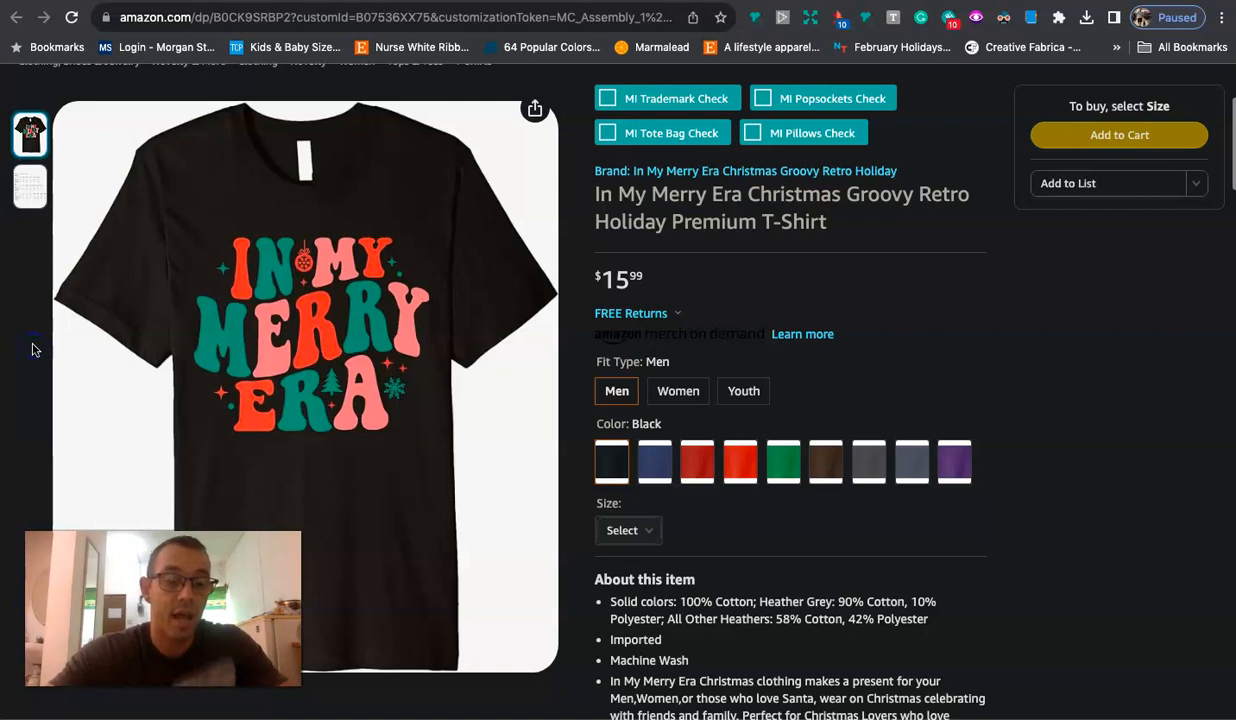
{"action": "key", "text": "super+shift+3"}
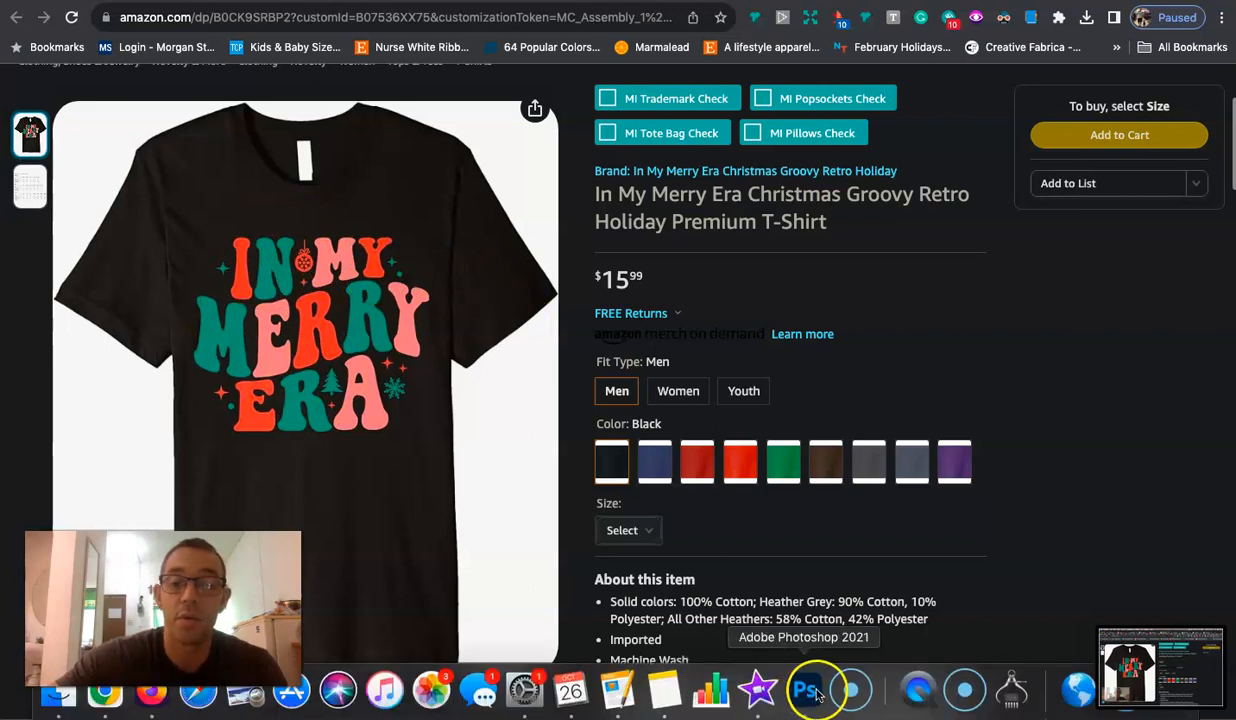
Switch back to Photoshop and open "Screen Shot 2023-10-26 at 1.07.20 PM" from the Desktop.
{"action": "left_click", "coordinate": [820, 686]}
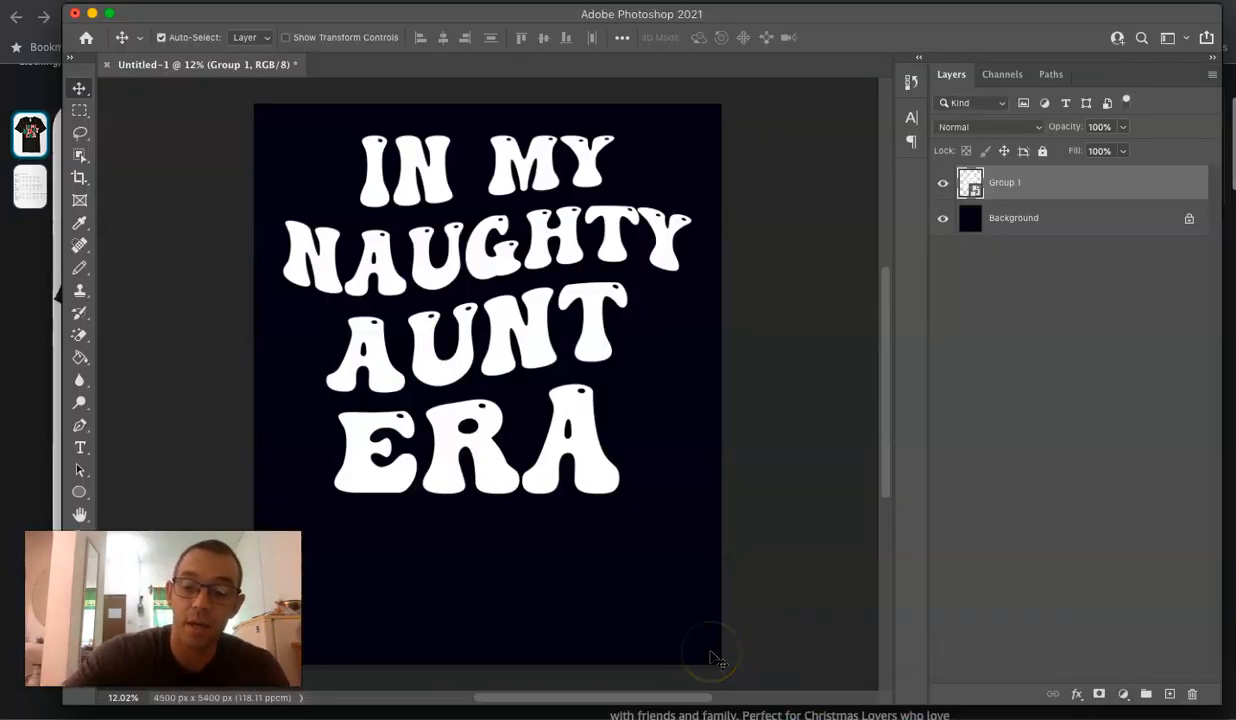
{"action": "key", "text": "super"}
{"action": "key", "text": "super+o"}
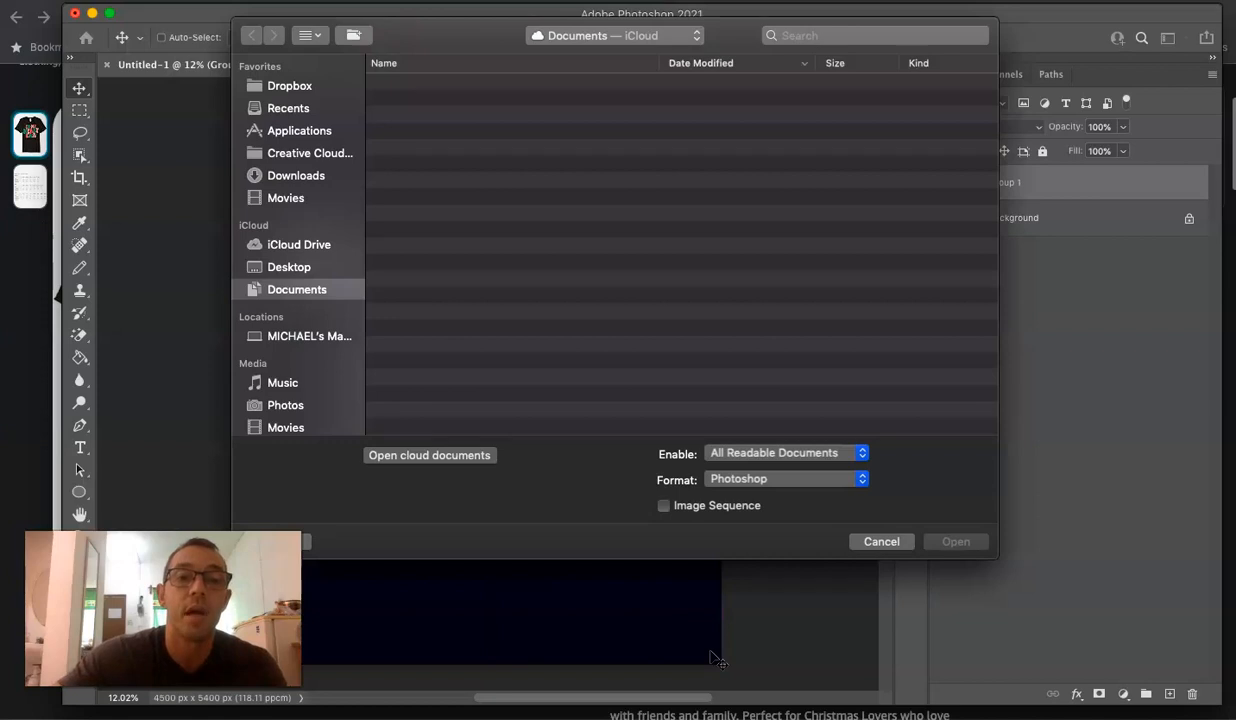
{"action": "left_click", "coordinate": [289, 267]}
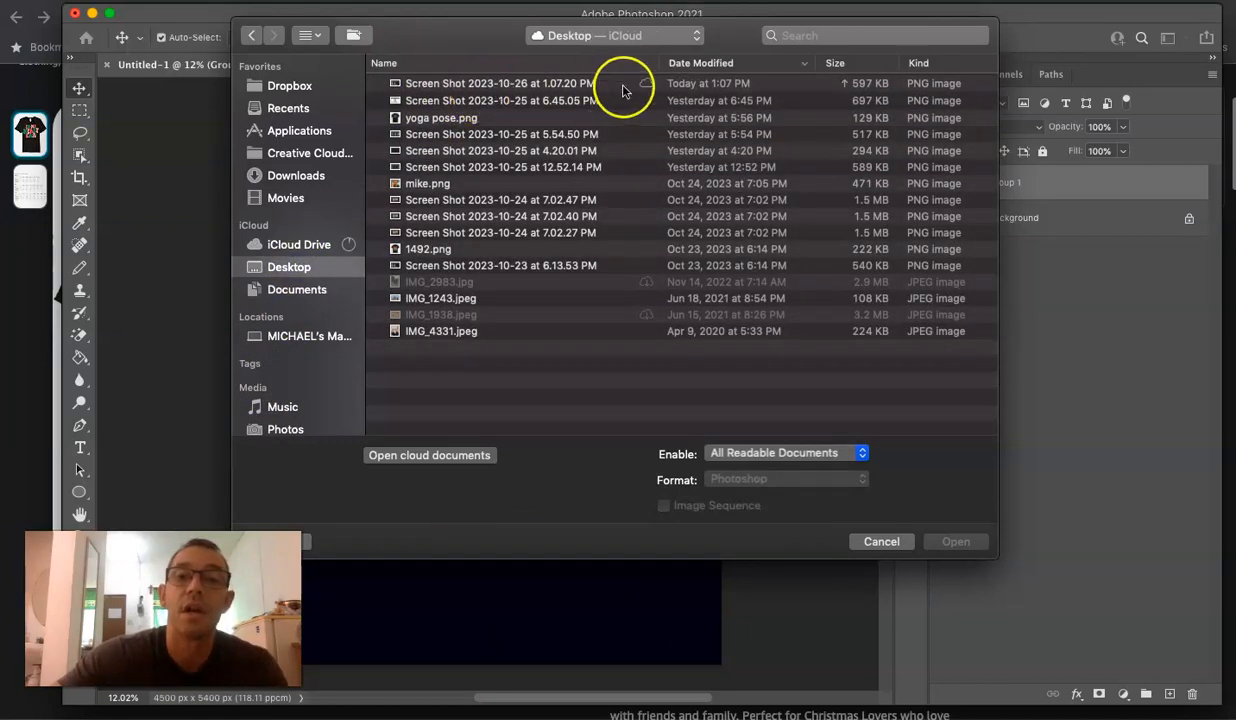
{"action": "left_click", "coordinate": [546, 86]}
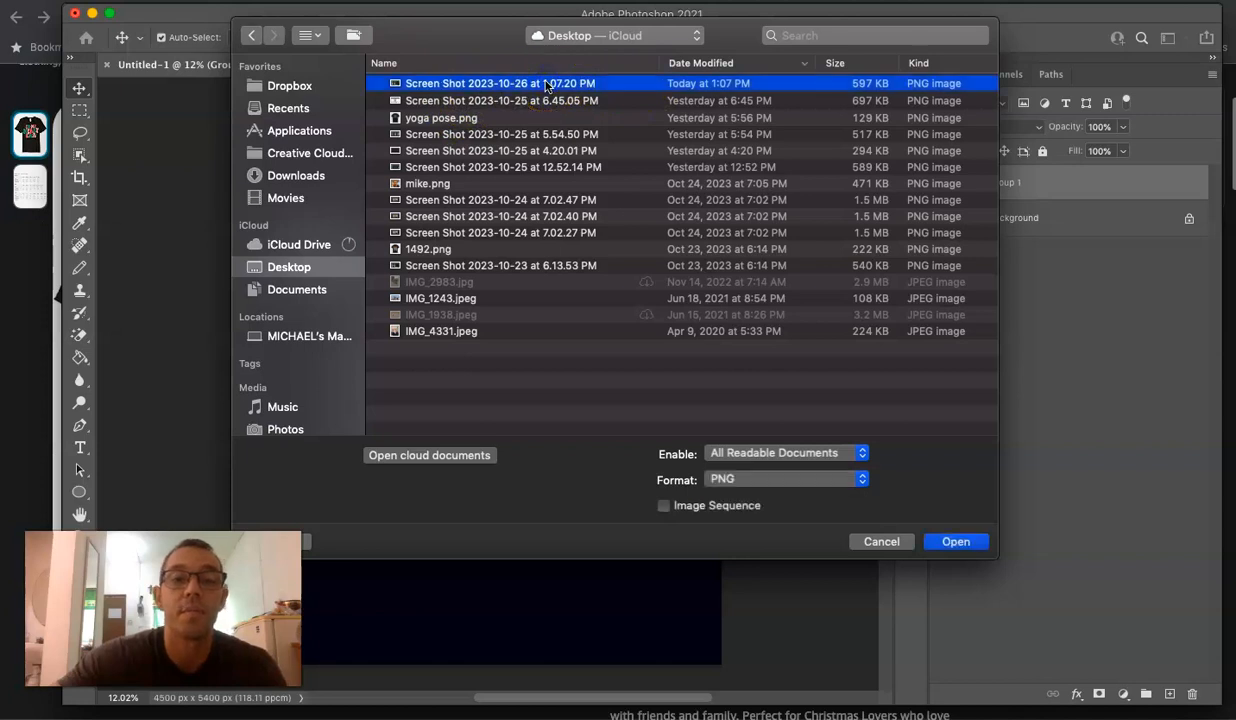
{"action": "double_click", "coordinate": [546, 86]}
Set the foreground colour to red ff2925 by sampling the "I" of "IN" on the reference T-shirt.
{"action": "scroll", "coordinate": [327, 477], "scroll_direction": "up", "scroll_amount": 4}
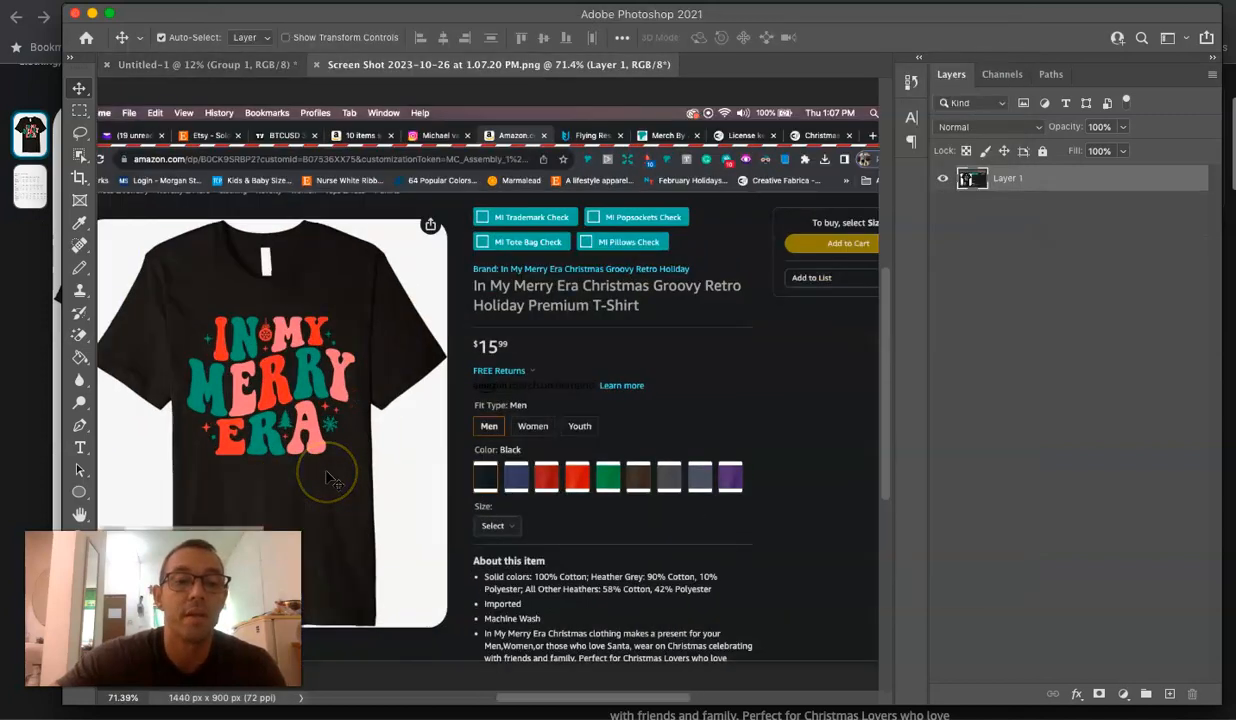
{"action": "scroll", "coordinate": [327, 477], "scroll_direction": "down", "scroll_amount": 2}
{"action": "scroll", "coordinate": [327, 477], "scroll_direction": "up", "scroll_amount": 5}
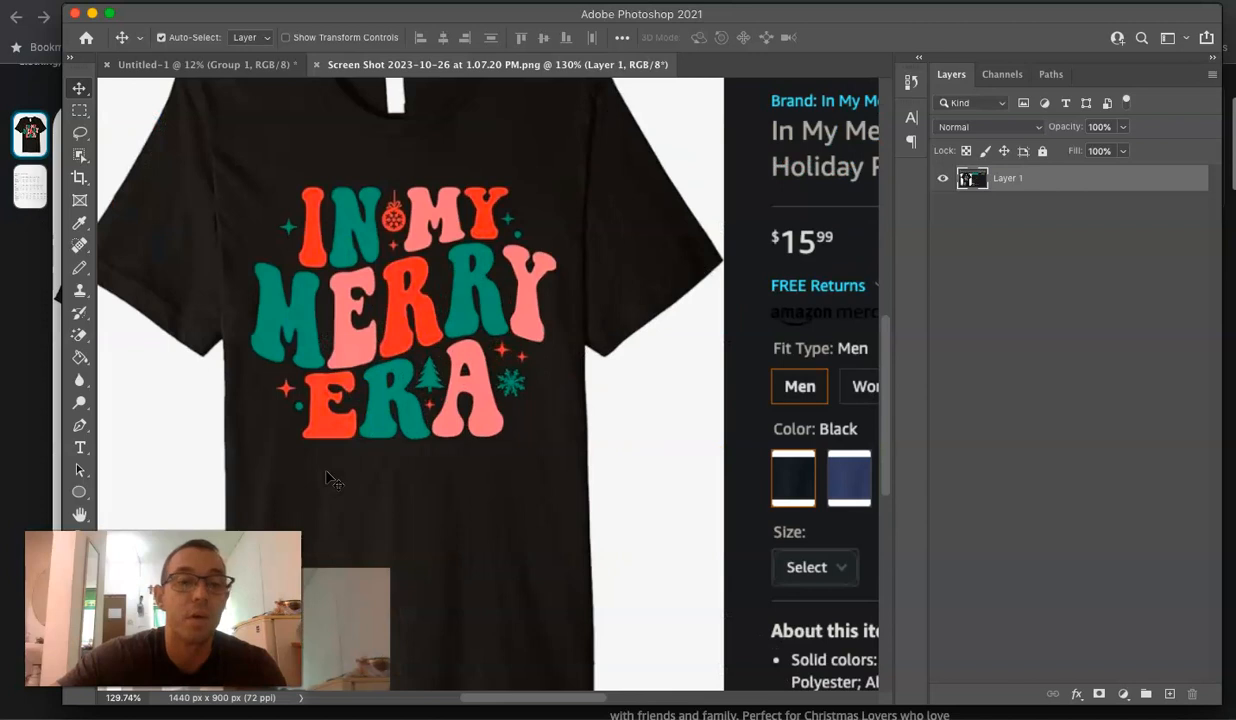
{"action": "scroll", "coordinate": [329, 479], "scroll_direction": "up", "scroll_amount": 1}
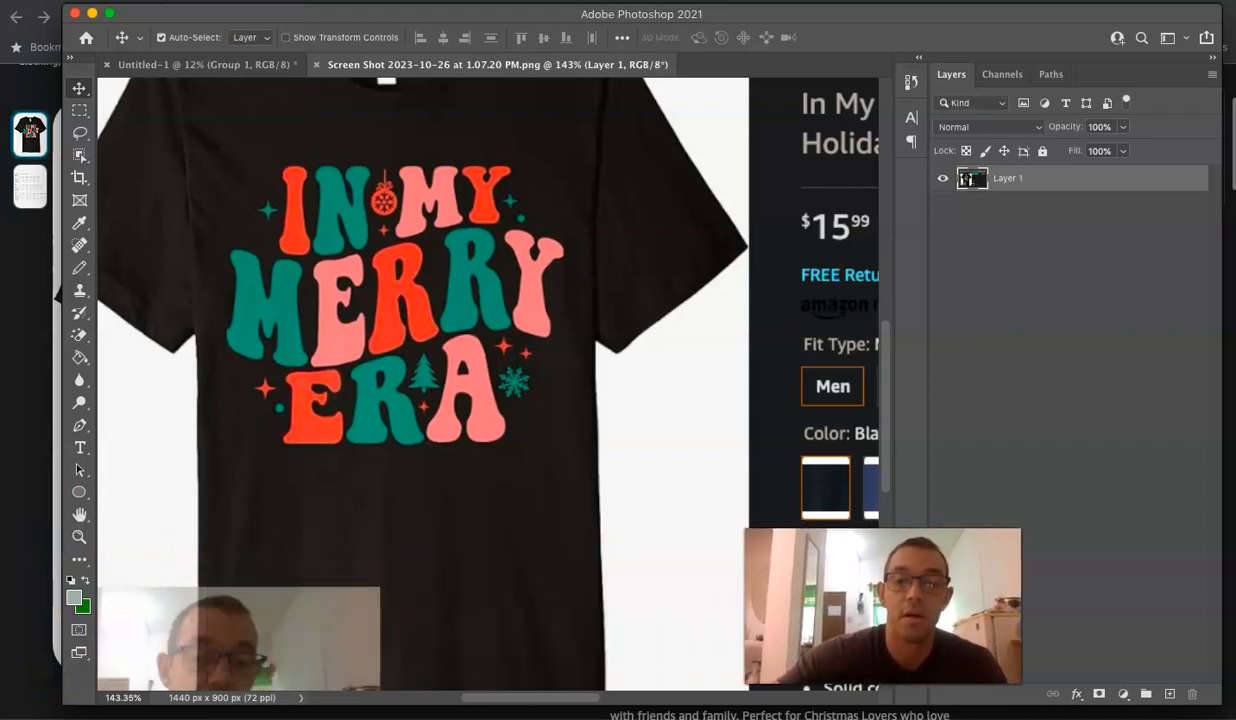
{"action": "left_click", "coordinate": [74, 601]}
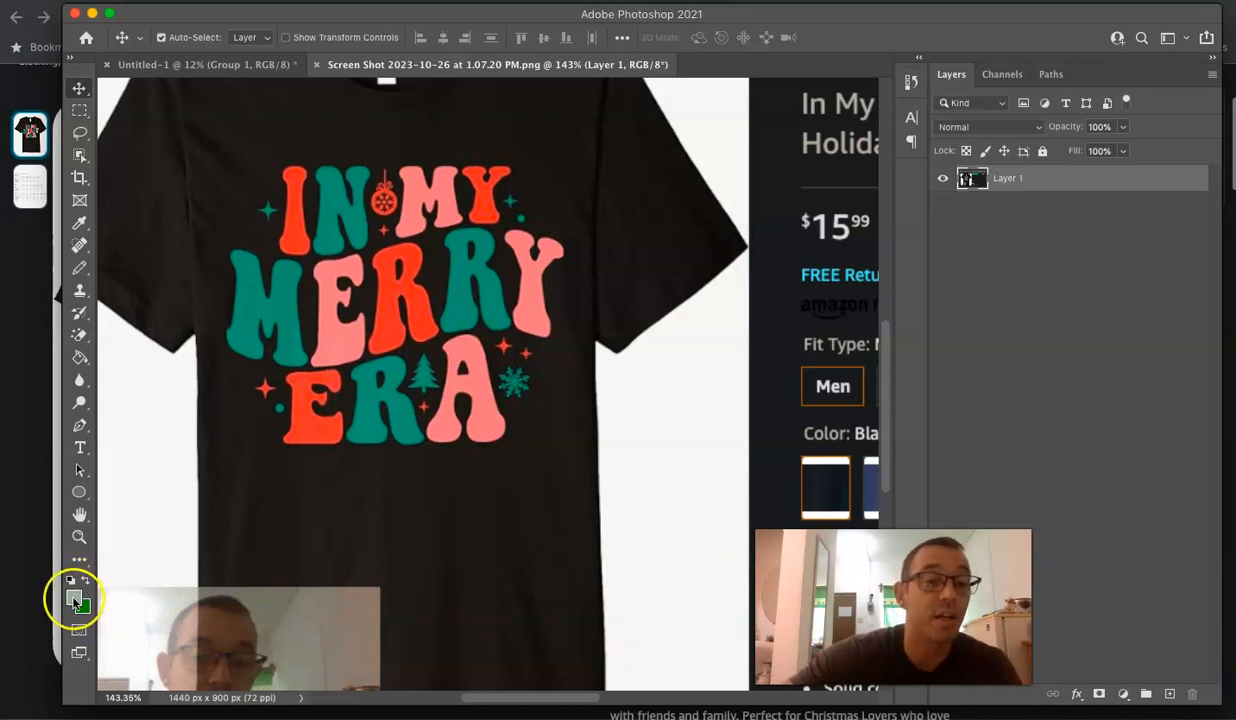
{"action": "left_click_drag", "start_coordinate": [283, 222], "coordinate": [297, 228]}
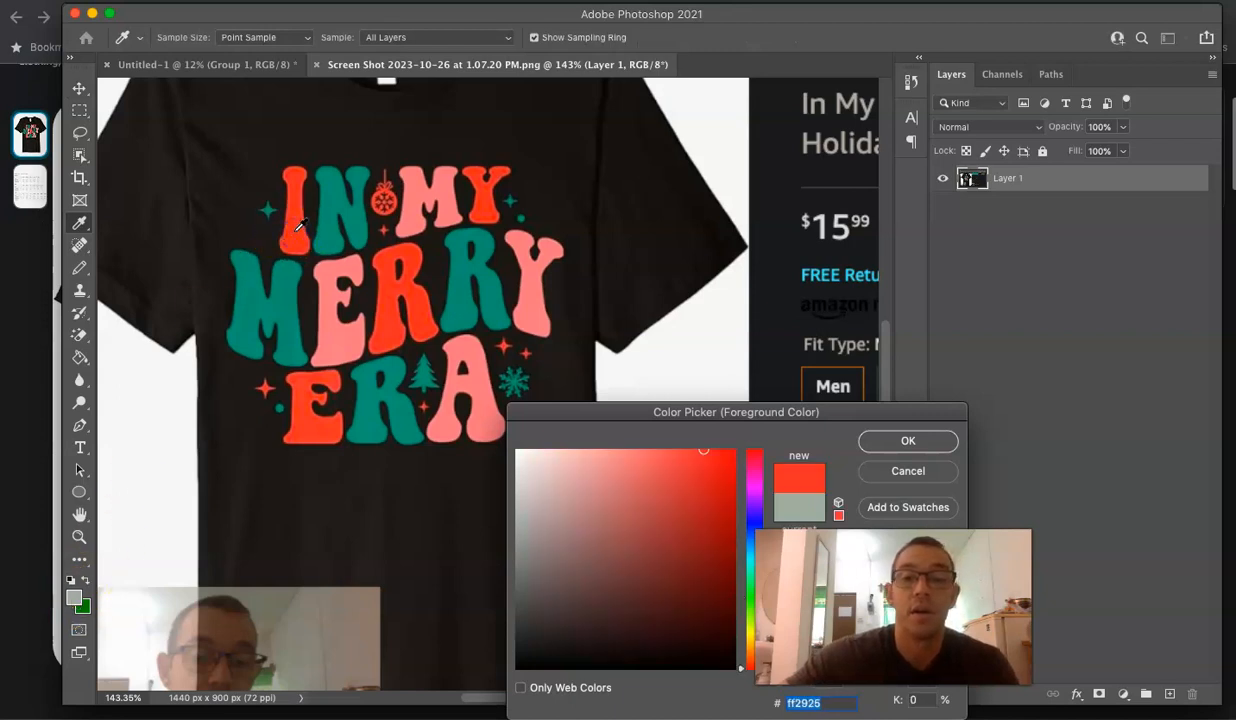
{"action": "left_click", "coordinate": [907, 442]}
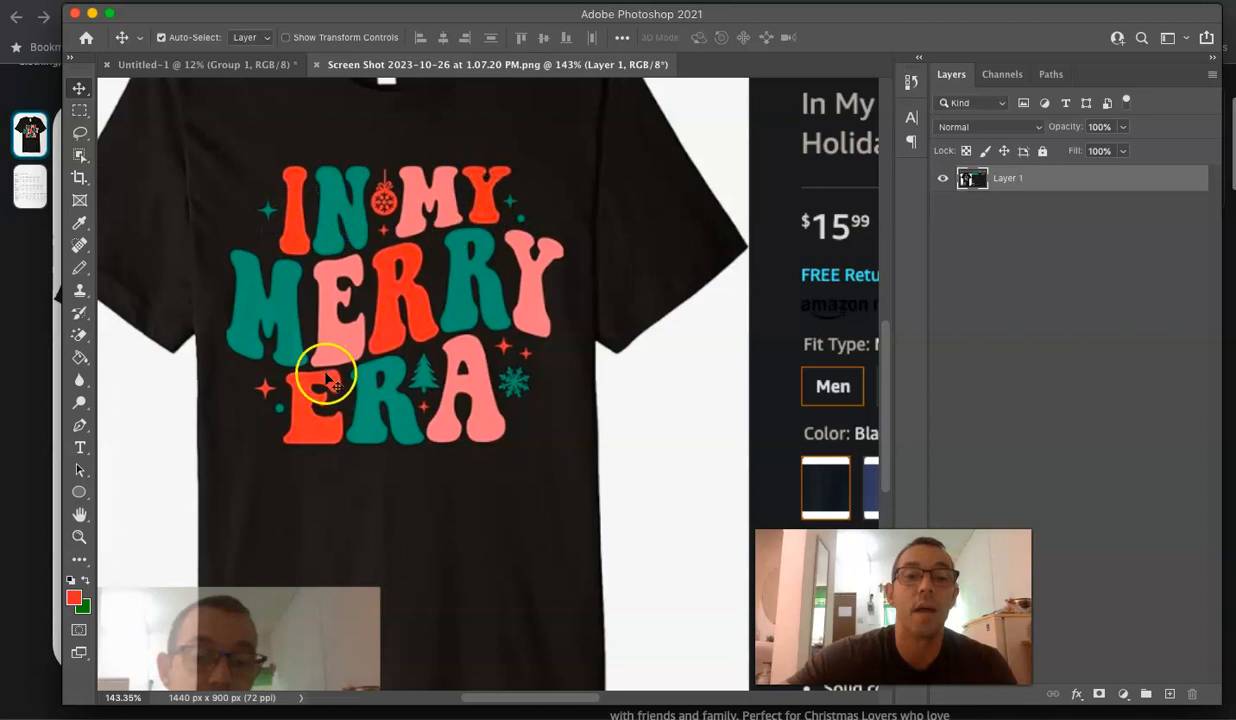
Return to the Untitled-1 design and rasterize the warped text smart object for use with the Paint Bucket.
{"action": "left_click", "coordinate": [200, 65]}
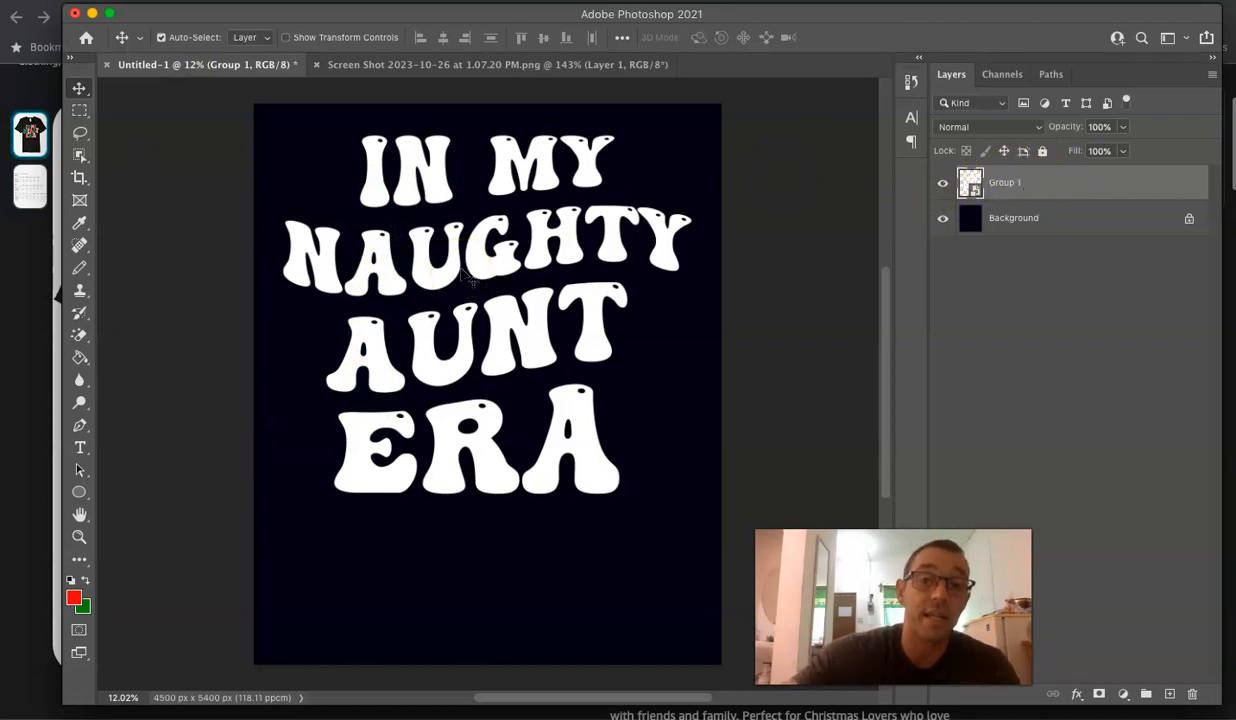
{"action": "key", "text": "g"}
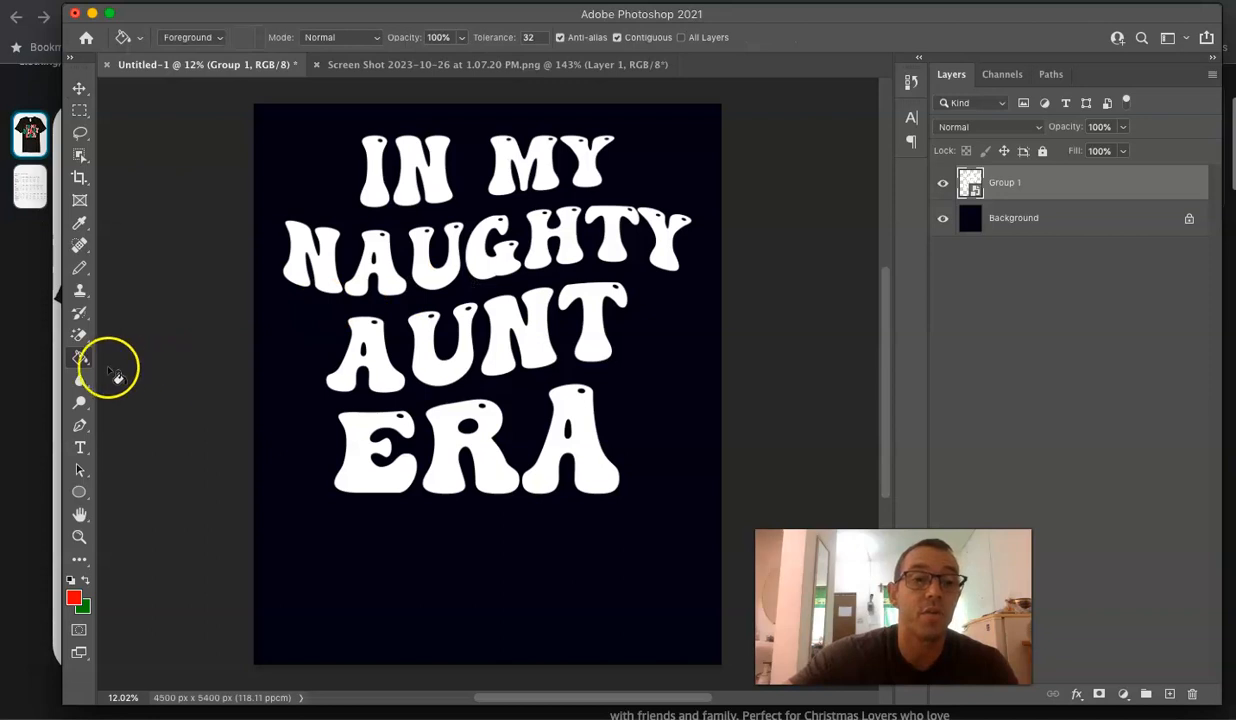
{"action": "left_click", "coordinate": [377, 193]}
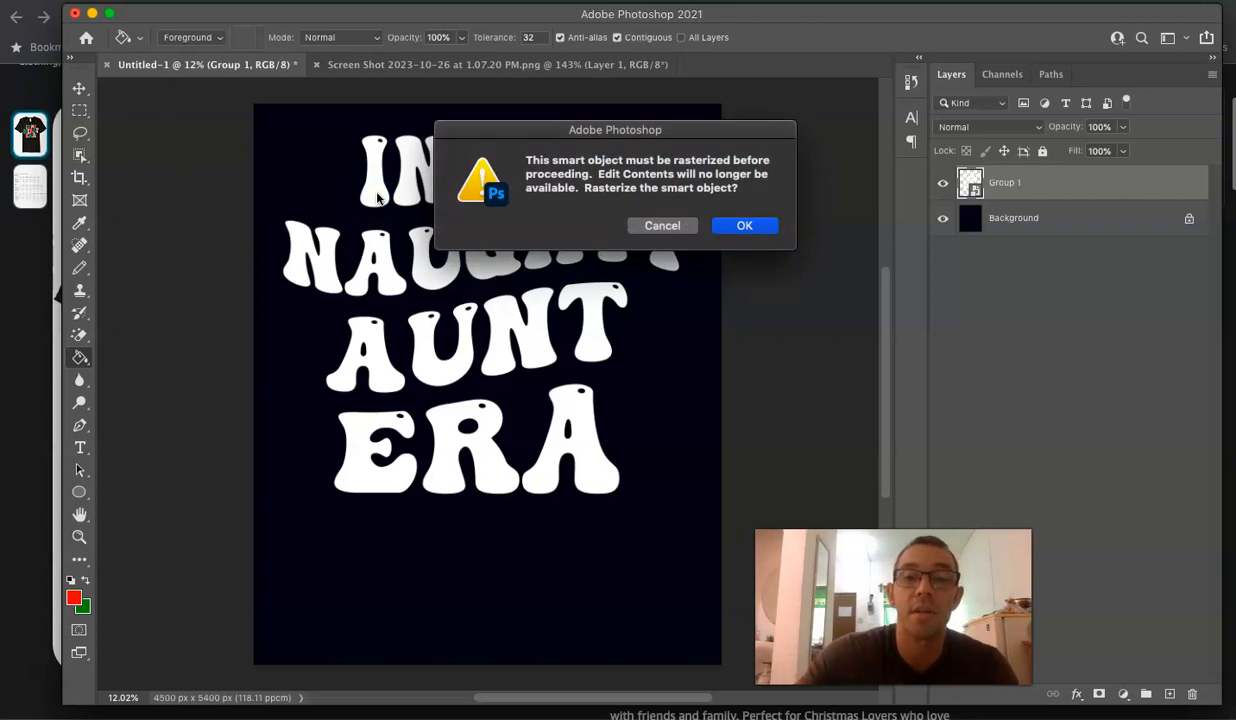
{"action": "key", "text": "Return"}
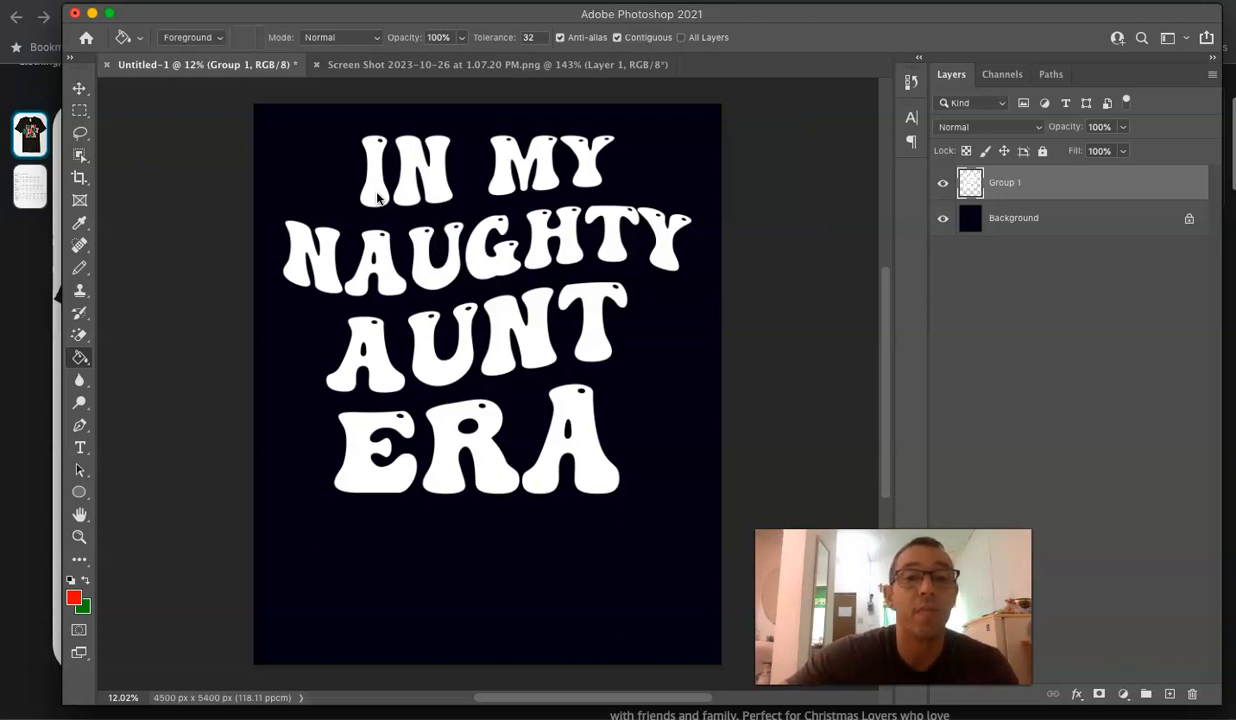
Fill the I of "IN", the Y of "MY" and the U, H and Y of "NAUGHTY" with the sampled red.
{"action": "left_click", "coordinate": [377, 197]}
{"action": "left_click", "coordinate": [589, 173]}
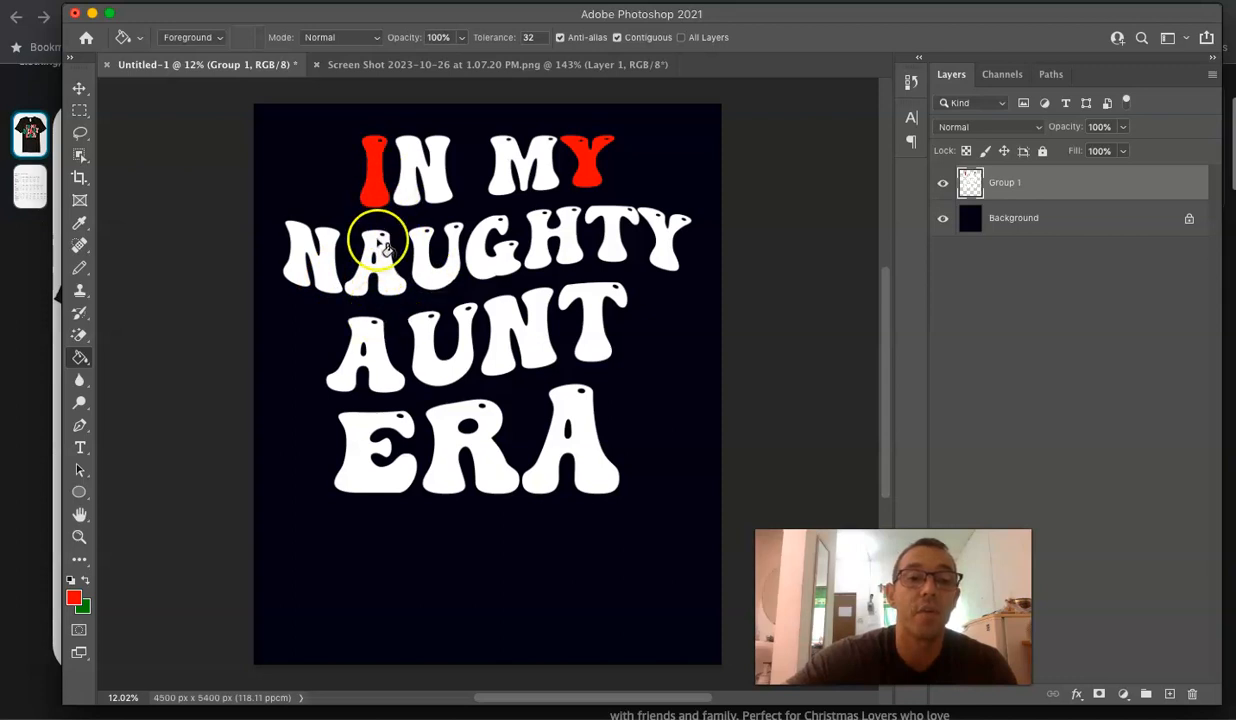
{"action": "left_click", "coordinate": [436, 279]}
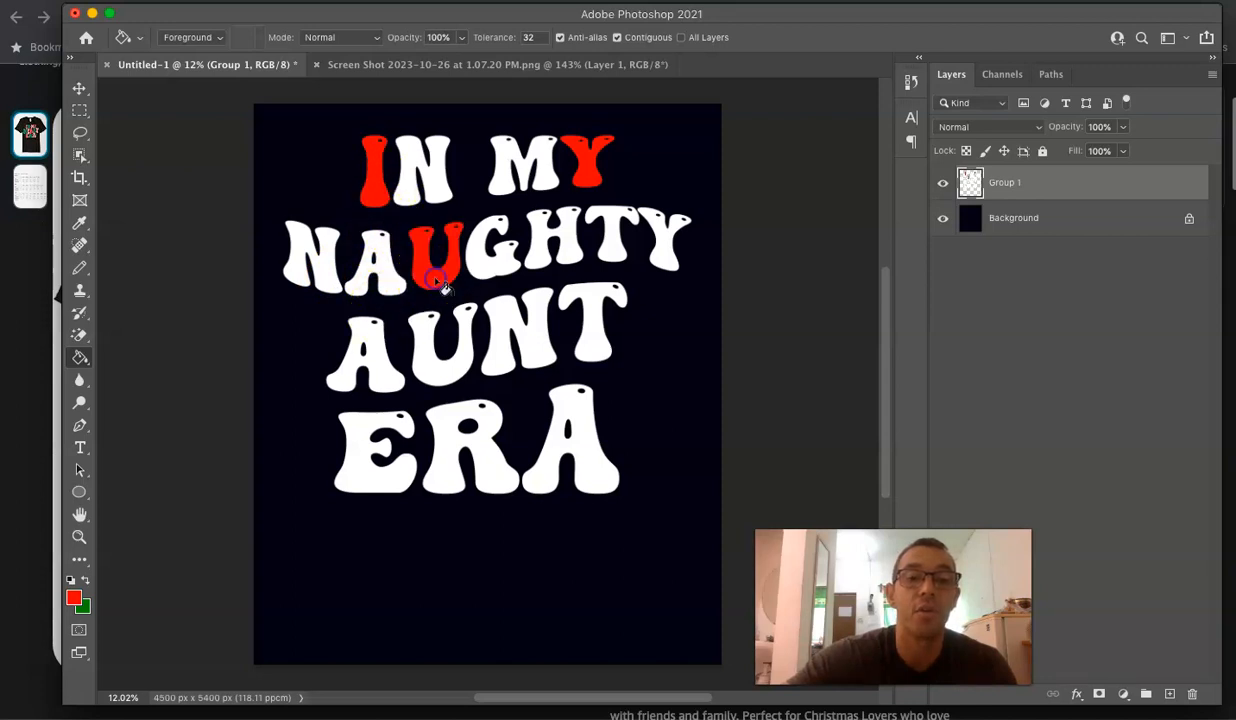
{"action": "left_click", "coordinate": [540, 256]}
{"action": "left_click", "coordinate": [655, 255]}
Try filling the U of "AUNT" and the E of "ERA" red, and undo both fills.
{"action": "left_click", "coordinate": [445, 377]}
{"action": "left_click", "coordinate": [360, 476]}
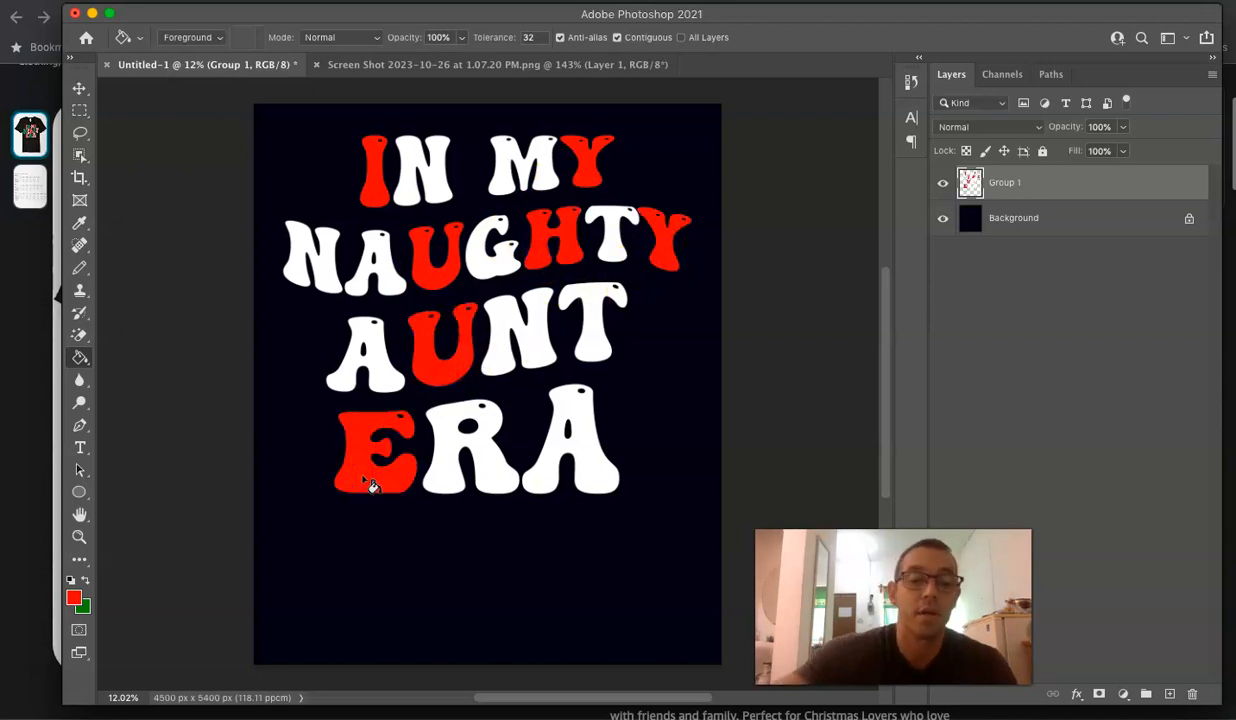
{"action": "key", "text": "super+z"}
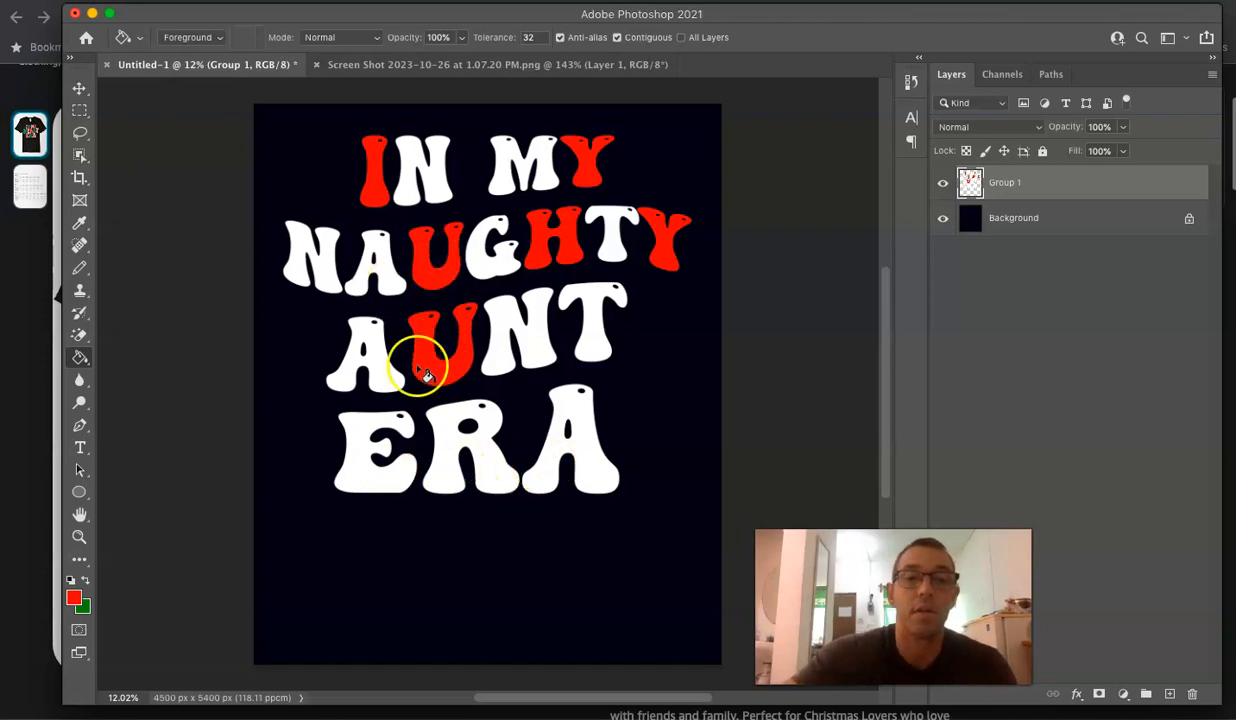
{"action": "key", "text": "super+z"}
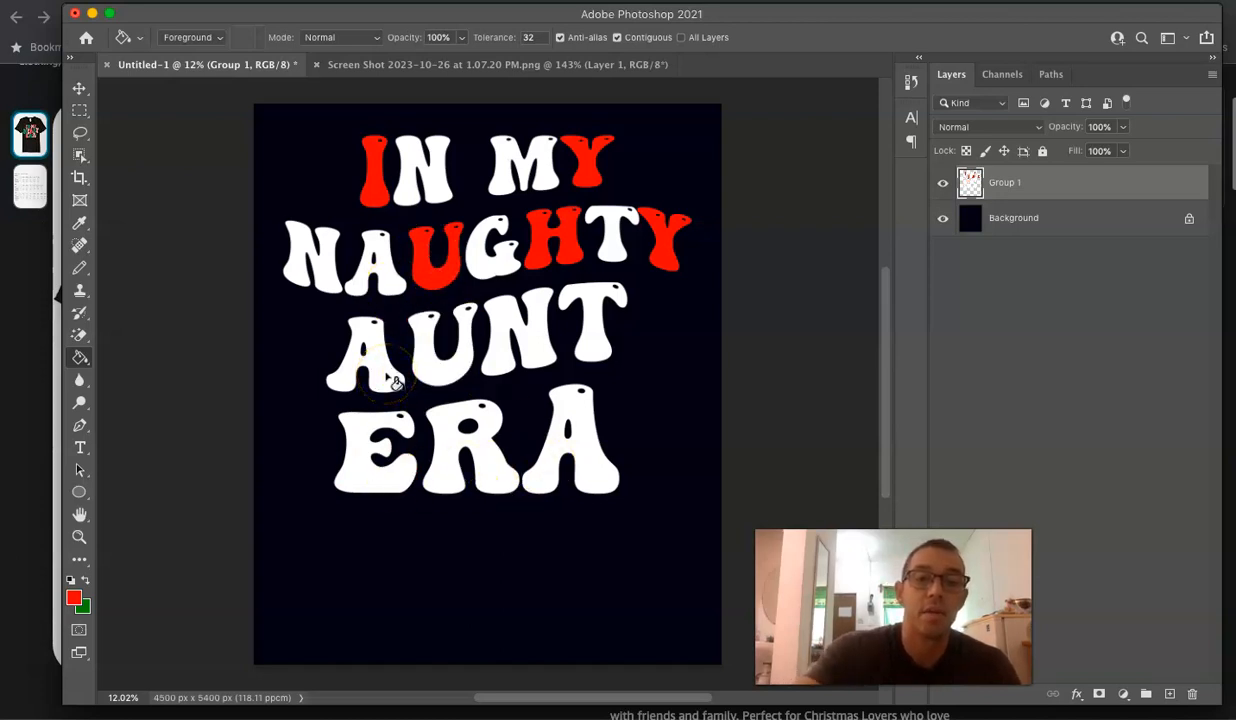
Fill the A and T of "AUNT" and the R of "ERA" with red.
{"action": "left_click", "coordinate": [391, 380]}
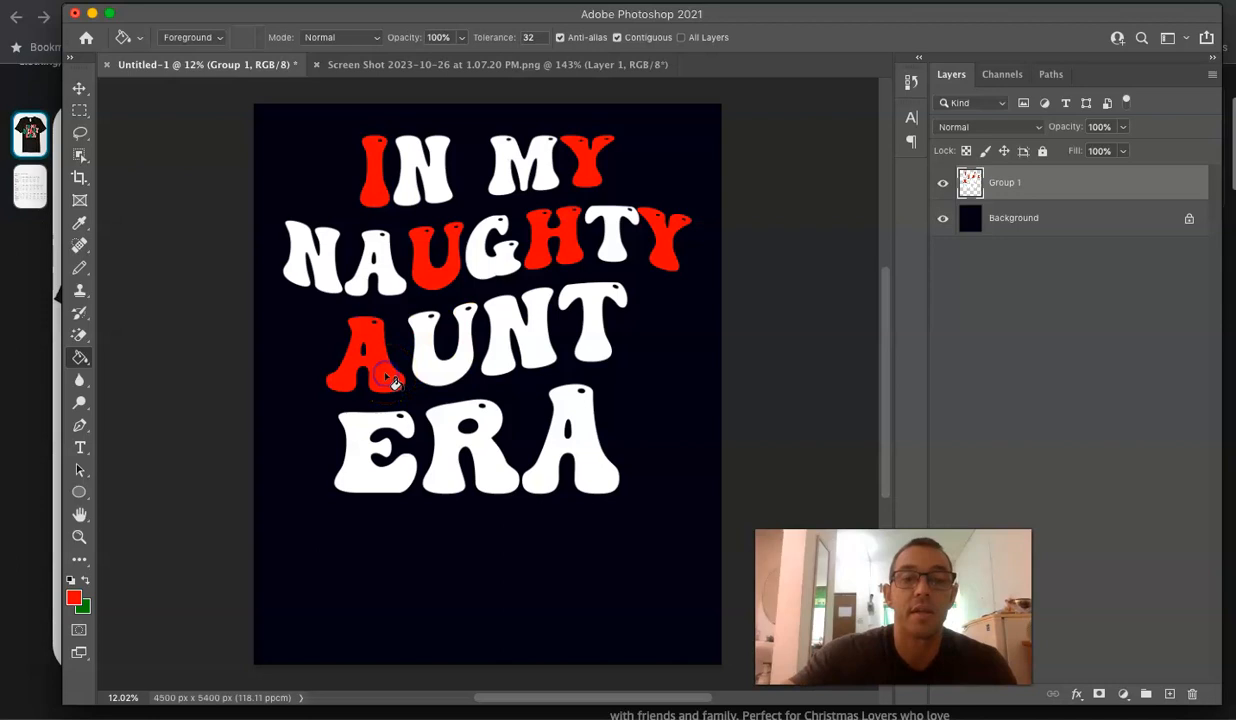
{"action": "left_click", "coordinate": [596, 334]}
{"action": "left_click", "coordinate": [485, 460]}
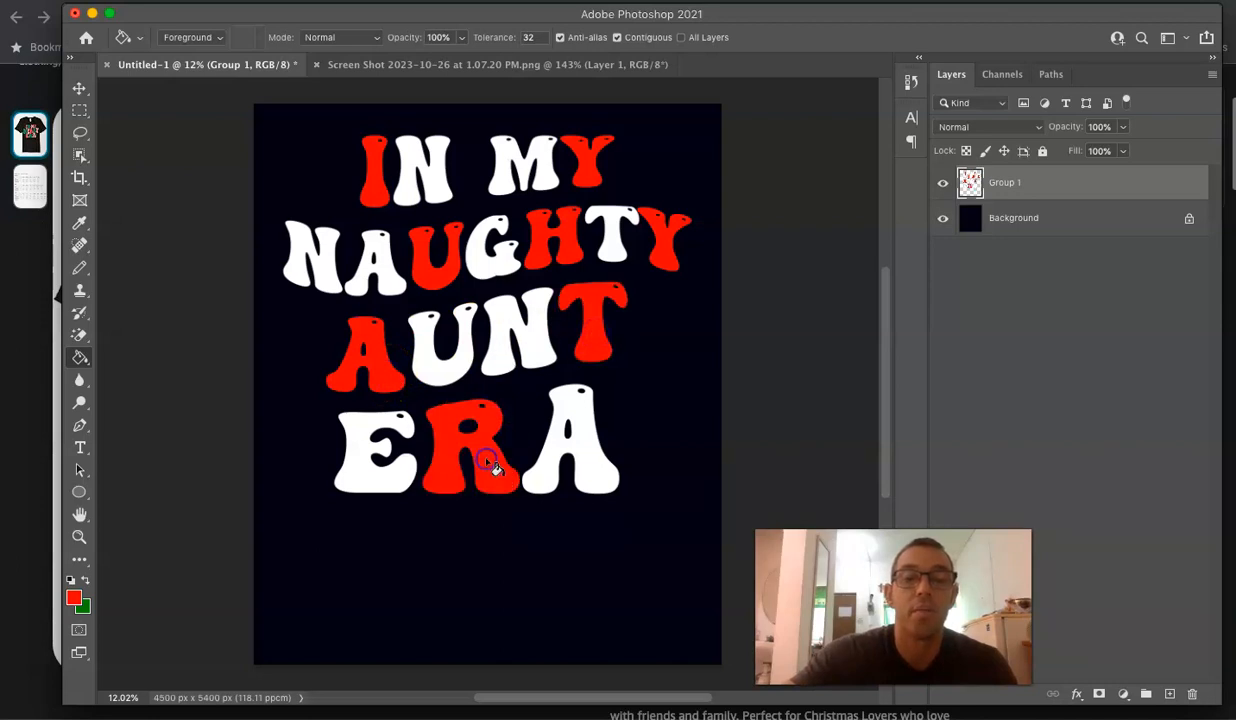
Set the foreground colour to green 009573 by sampling the "M" of "MERRY" in the reference screenshot.
{"action": "left_click", "coordinate": [430, 64]}
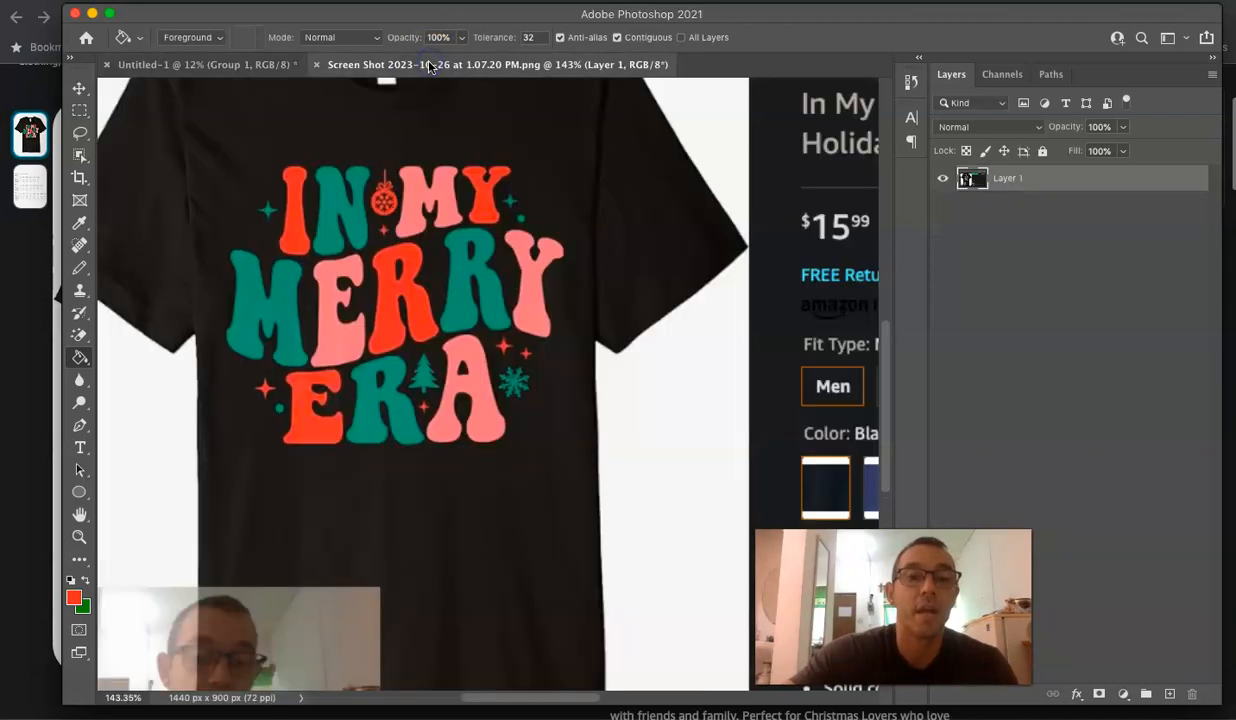
{"action": "left_click", "coordinate": [74, 597]}
{"action": "left_click", "coordinate": [258, 305]}
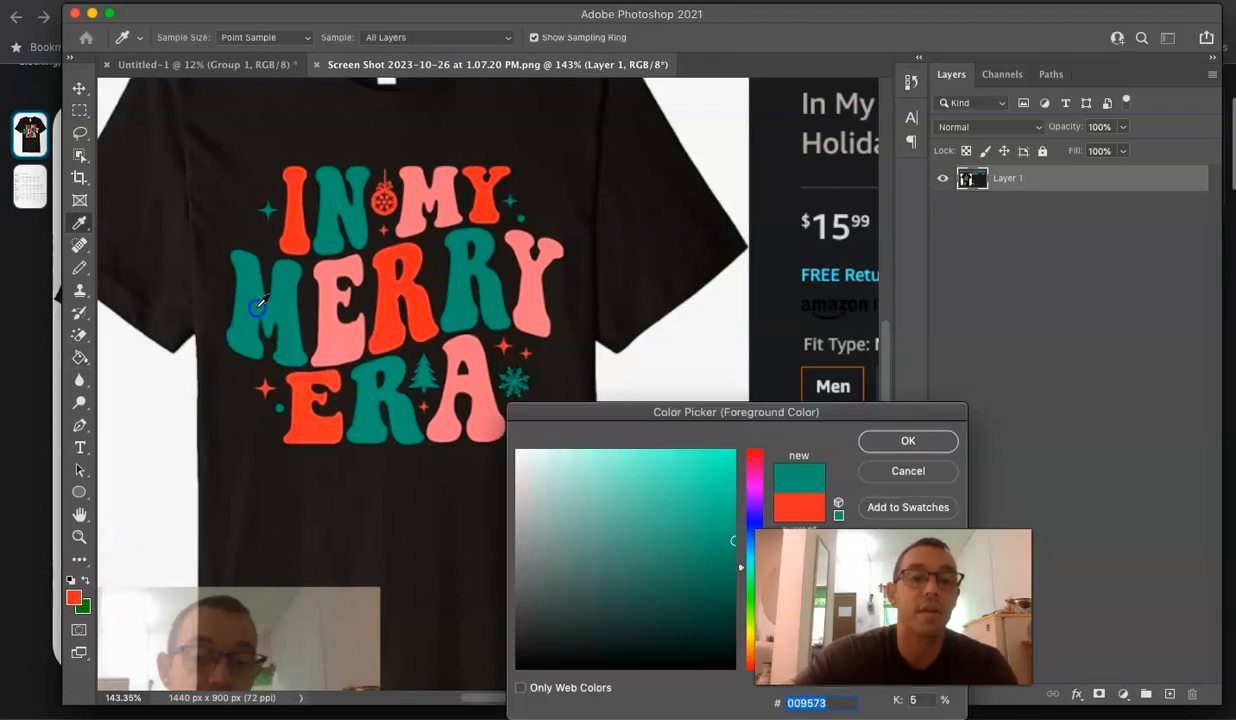
{"action": "key", "text": "Return"}
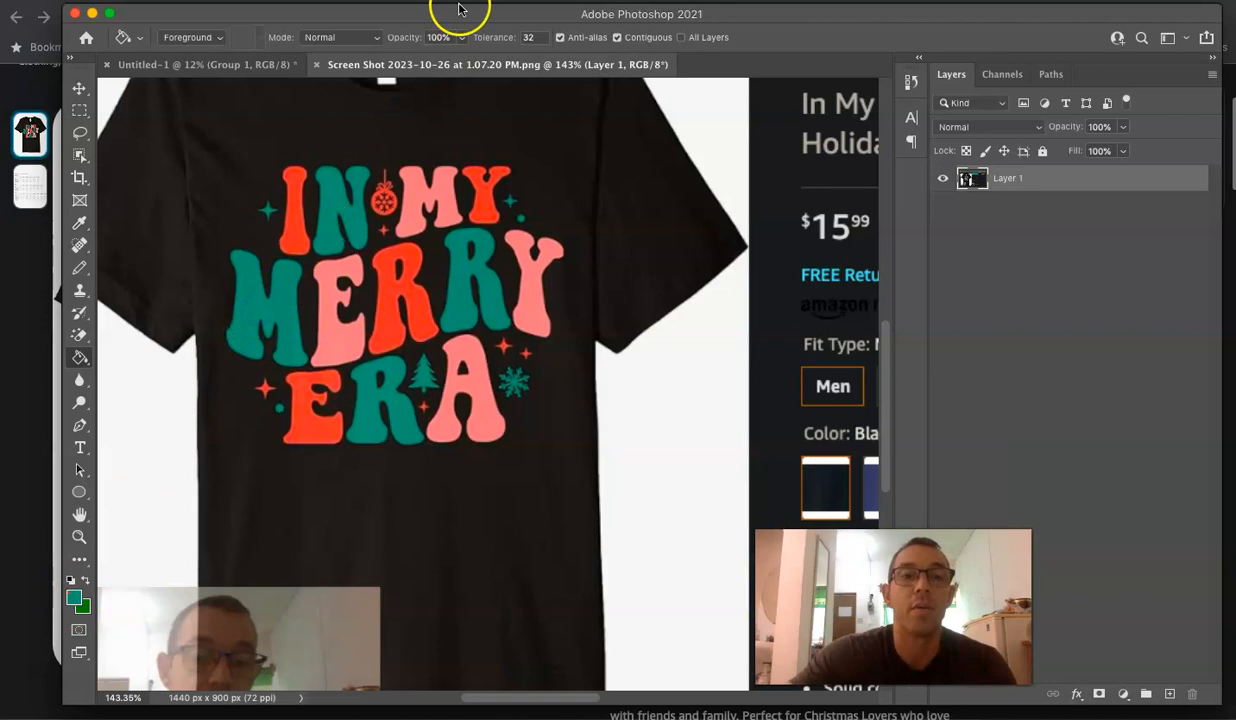
In the Untitled-1 design, fill the N of "IN", the A and G of "NAUGHTY", the U of "AUNT" and the E of "ERA" green.
{"action": "left_click", "coordinate": [240, 62]}
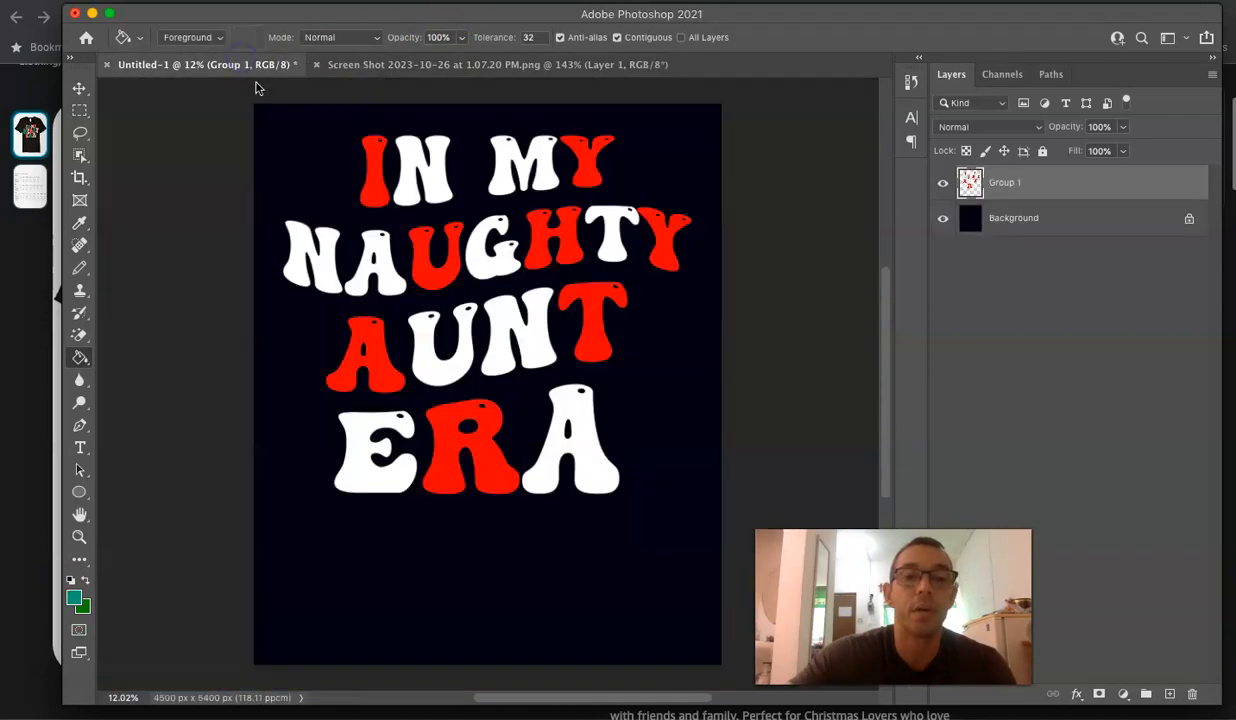
{"action": "left_click", "coordinate": [447, 197]}
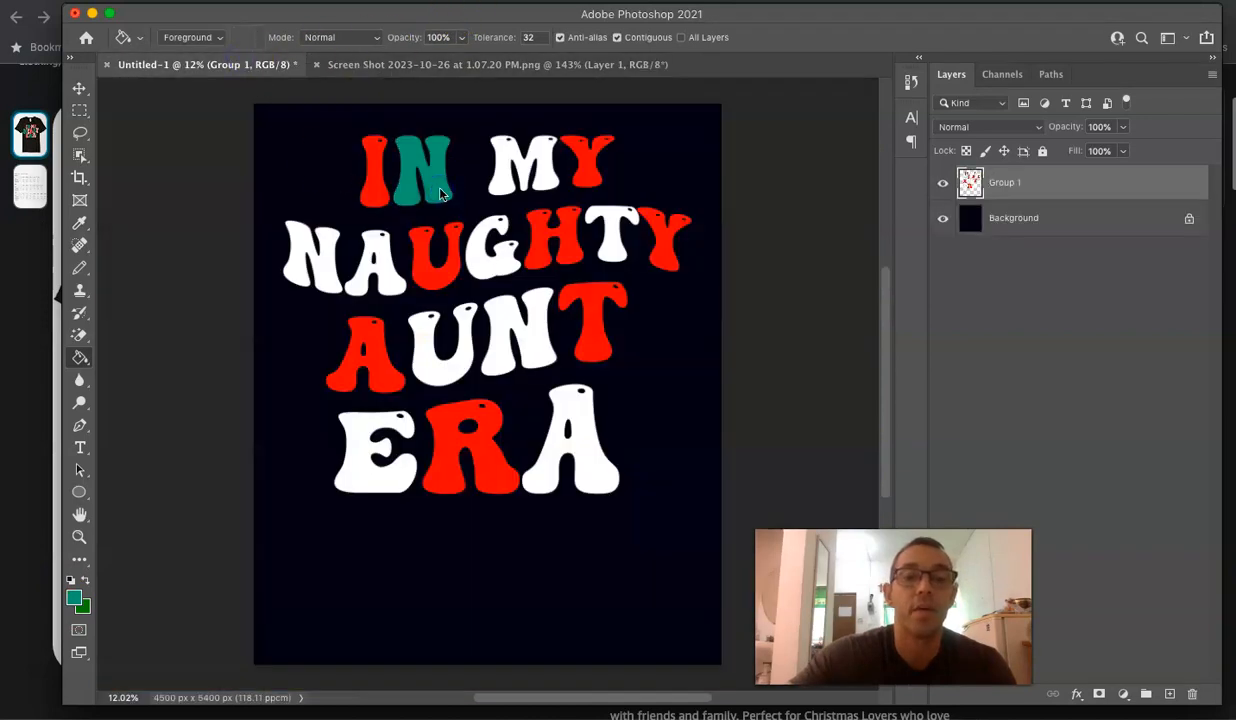
{"action": "left_click", "coordinate": [385, 286]}
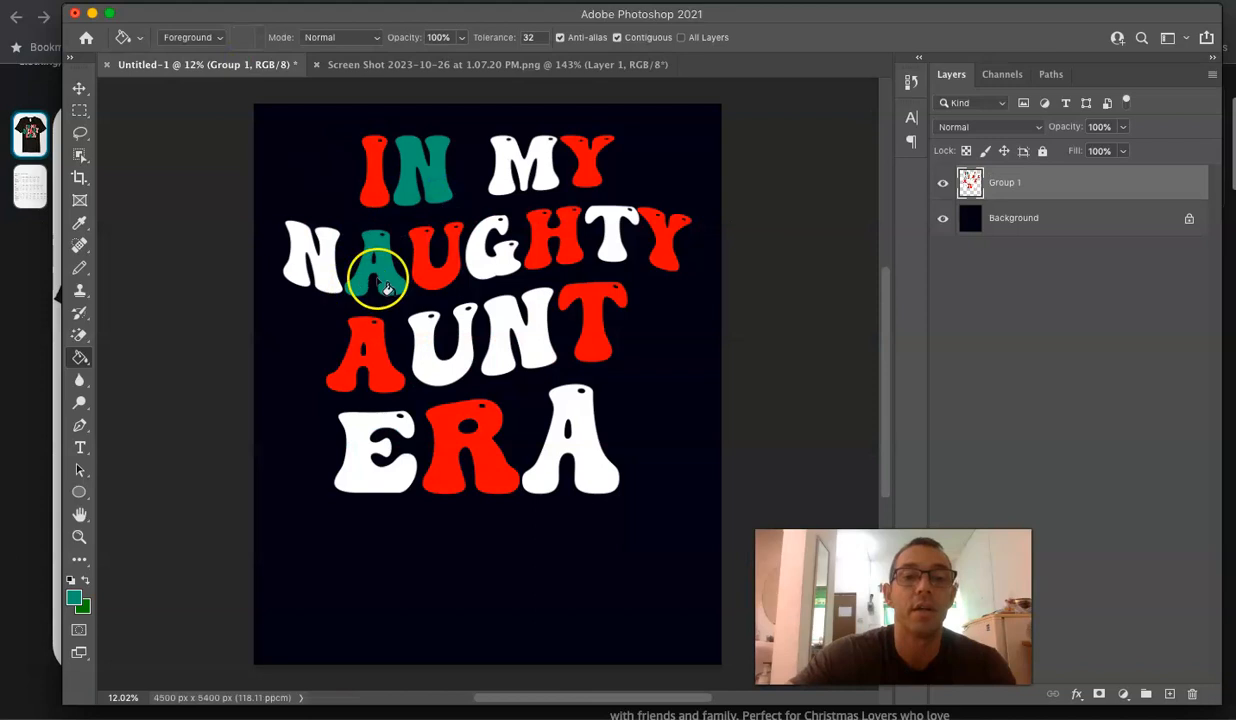
{"action": "left_click", "coordinate": [497, 263]}
{"action": "left_click", "coordinate": [455, 340]}
{"action": "left_click", "coordinate": [366, 470]}
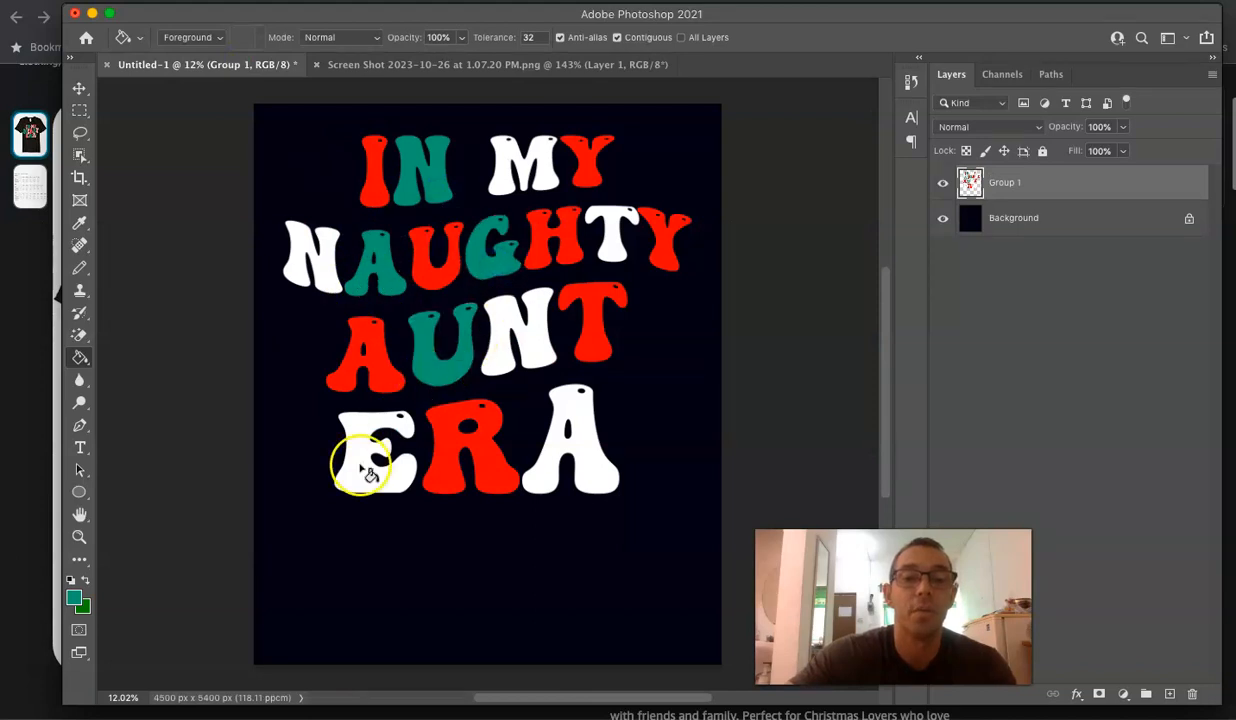
Set the foreground colour to pink ff7984, sampled from the first "E" of "MERRY" in the reference screenshot, and reactivate the Paint Bucket.
{"action": "left_click", "coordinate": [418, 66]}
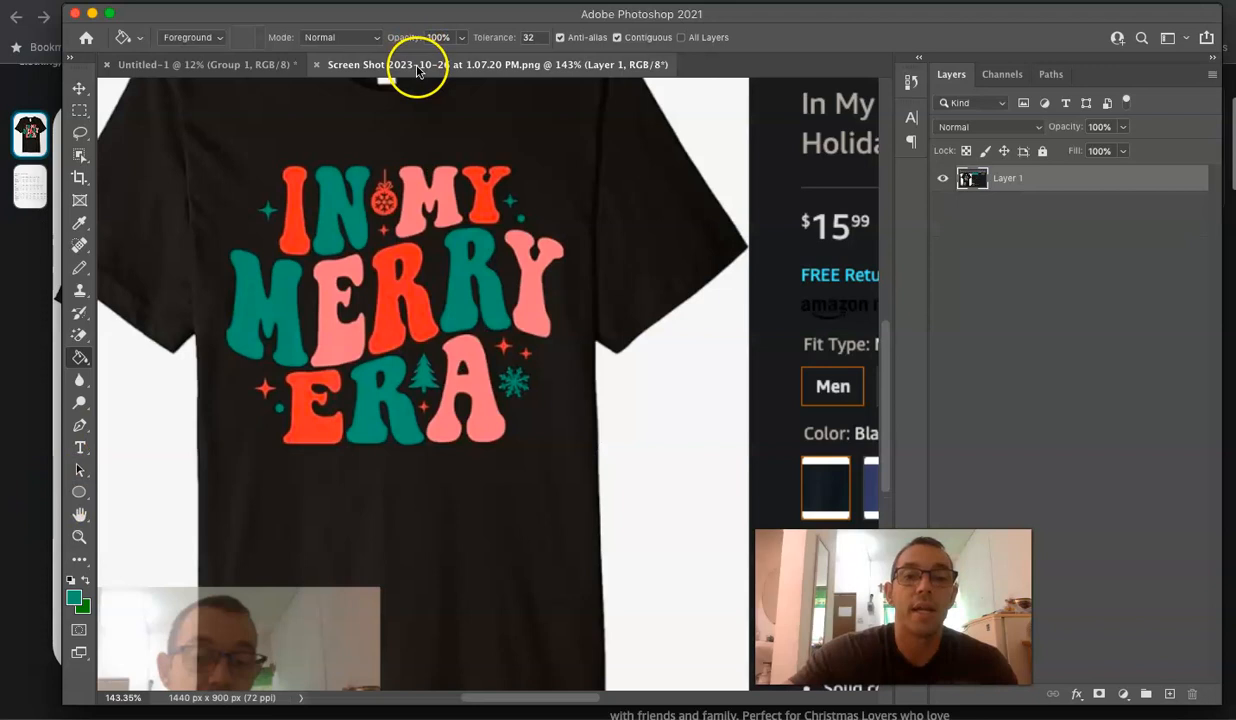
{"action": "left_click", "coordinate": [76, 598]}
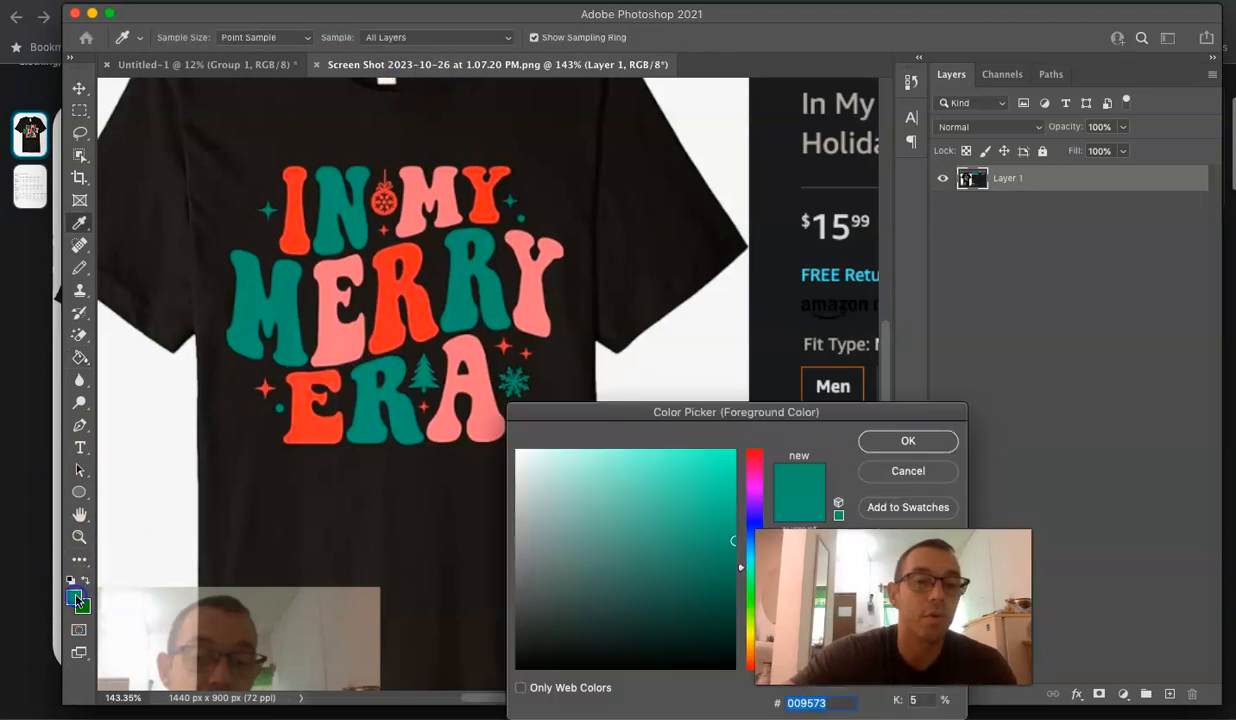
{"action": "left_click", "coordinate": [337, 336]}
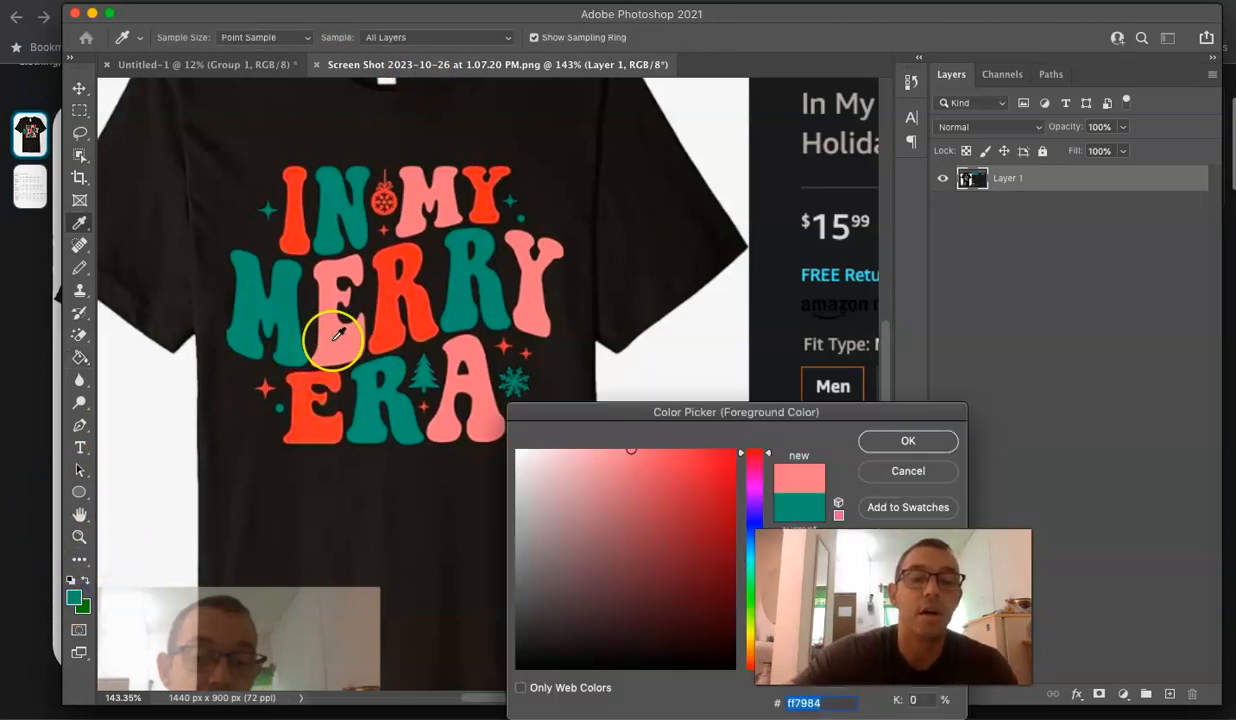
{"action": "key", "text": "Return"}
{"action": "key", "text": "g"}
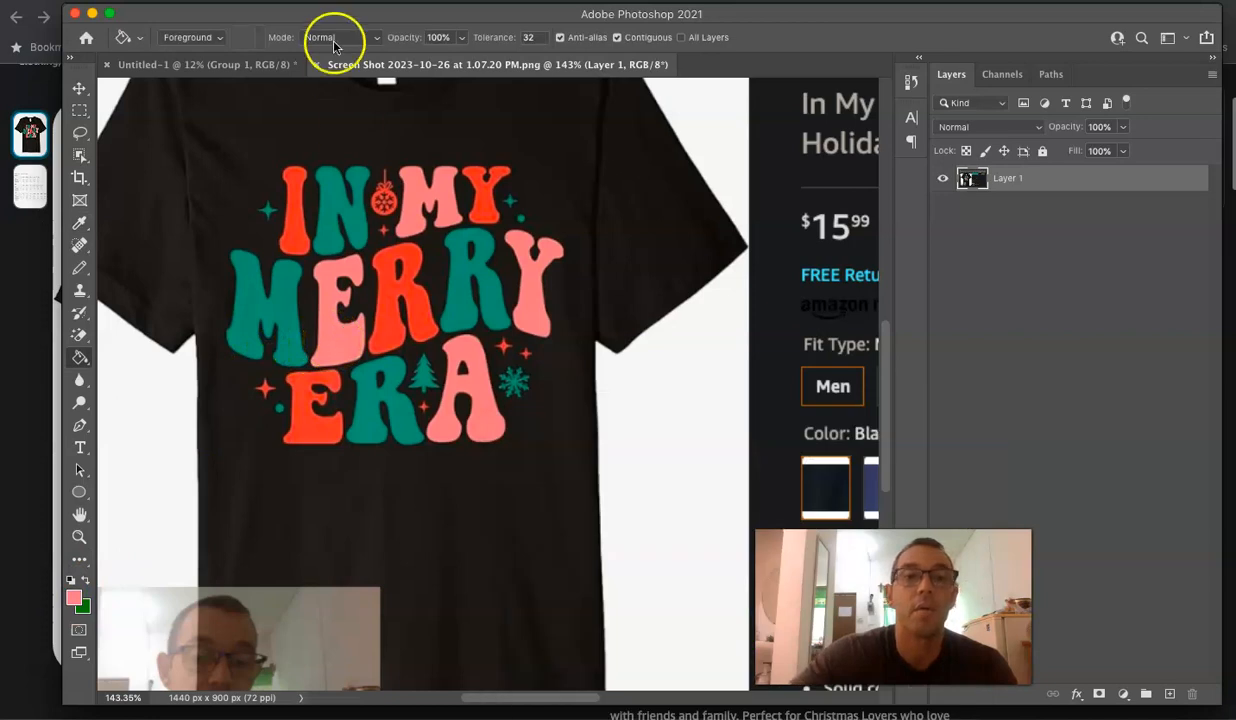
In the Untitled-1 design, fill the first N and the T of "NAUGHTY", the M of "MY", the N of "AUNT" and the A of "ERA" pink.
{"action": "left_click", "coordinate": [222, 64]}
{"action": "left_click", "coordinate": [308, 255]}
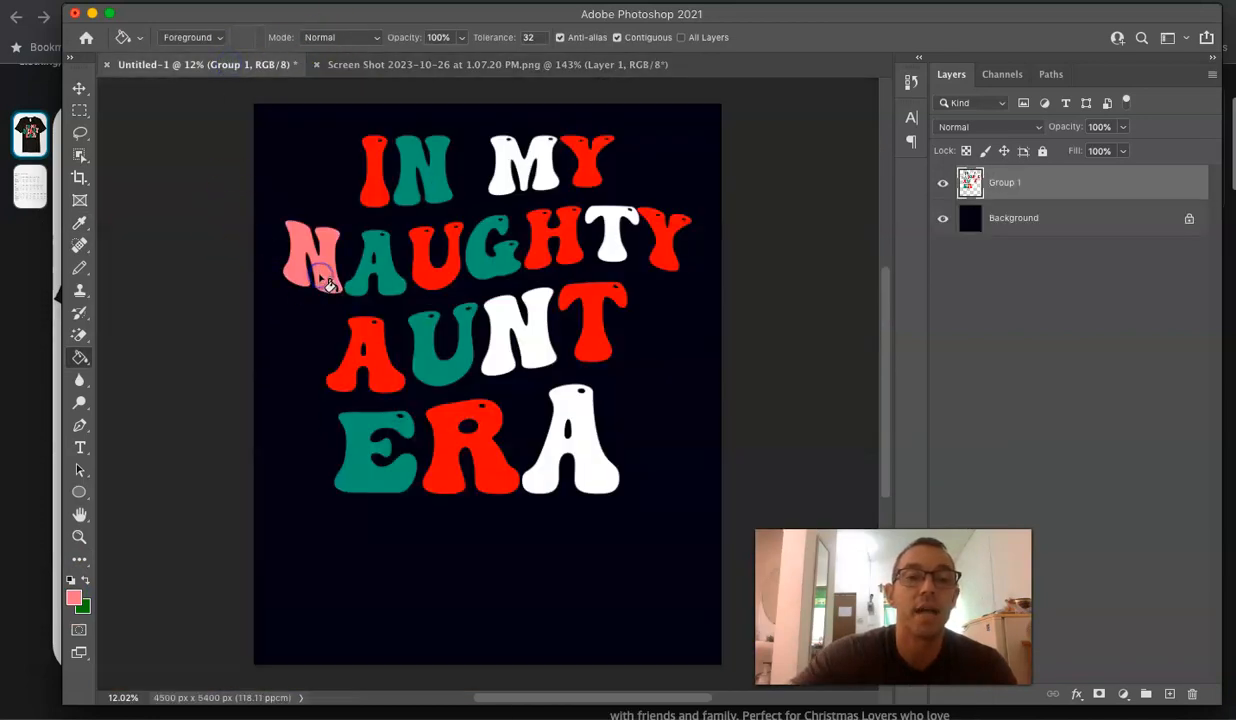
{"action": "left_click", "coordinate": [546, 164]}
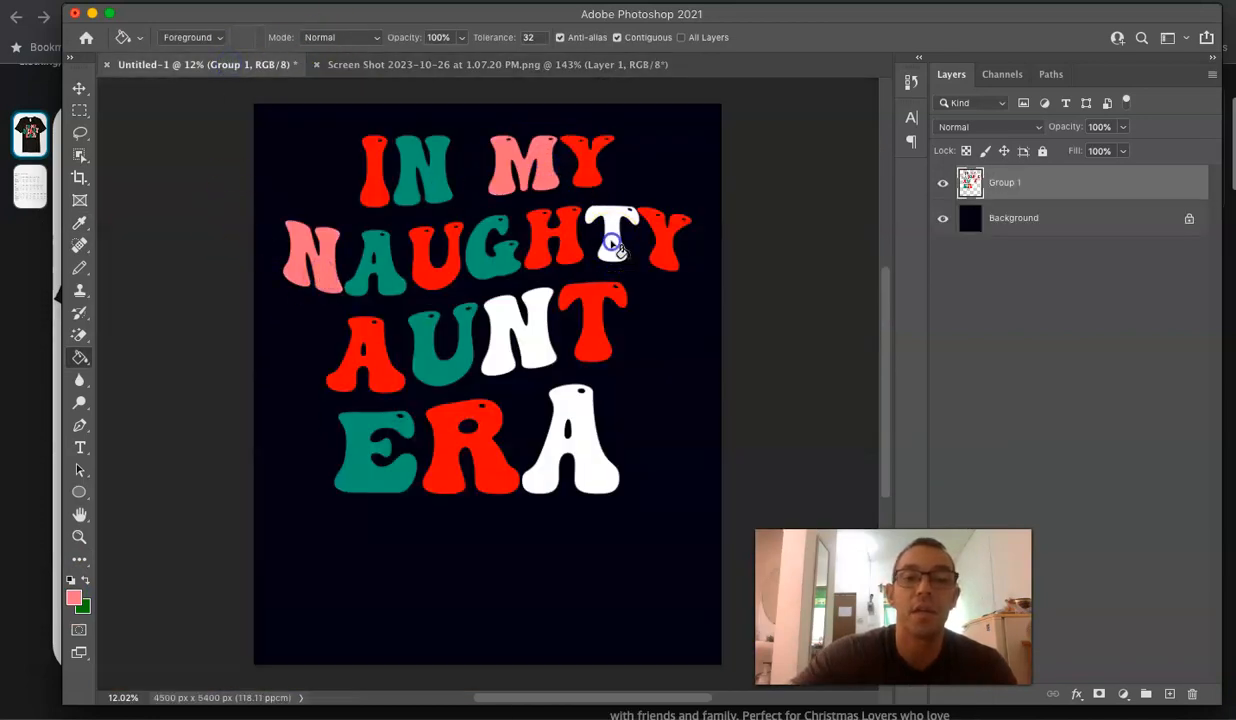
{"action": "left_click", "coordinate": [605, 238]}
{"action": "left_click", "coordinate": [555, 343]}
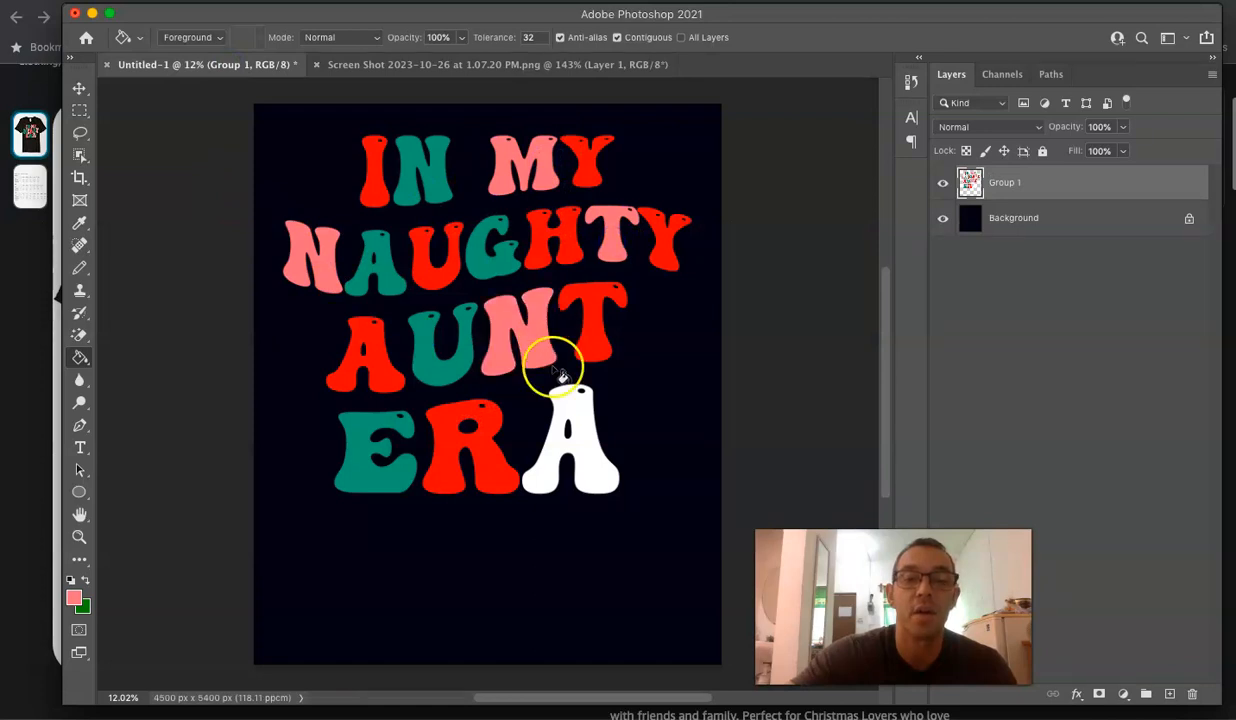
{"action": "left_click", "coordinate": [600, 467]}
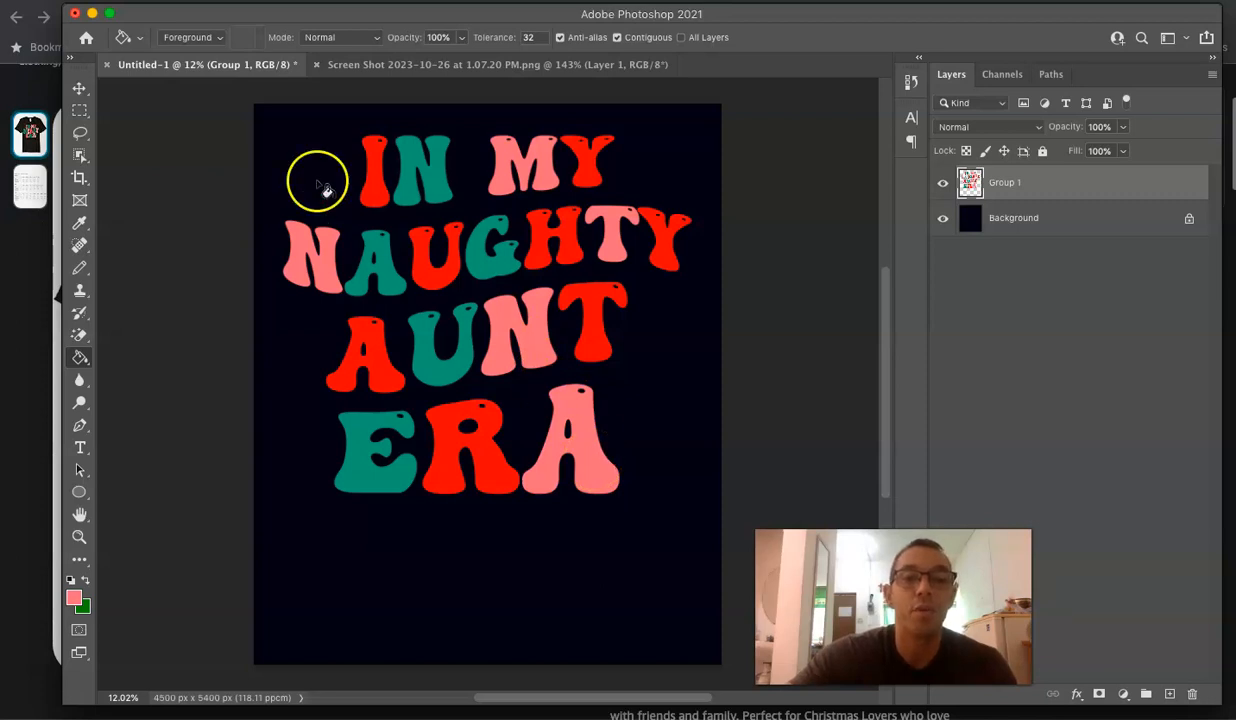
Examine the small decorations around the lettering in the reference screenshot and the Christmas Silhouette Clip Art page on Creative Fabrica, returning to Photoshop.
{"action": "left_click", "coordinate": [399, 66]}
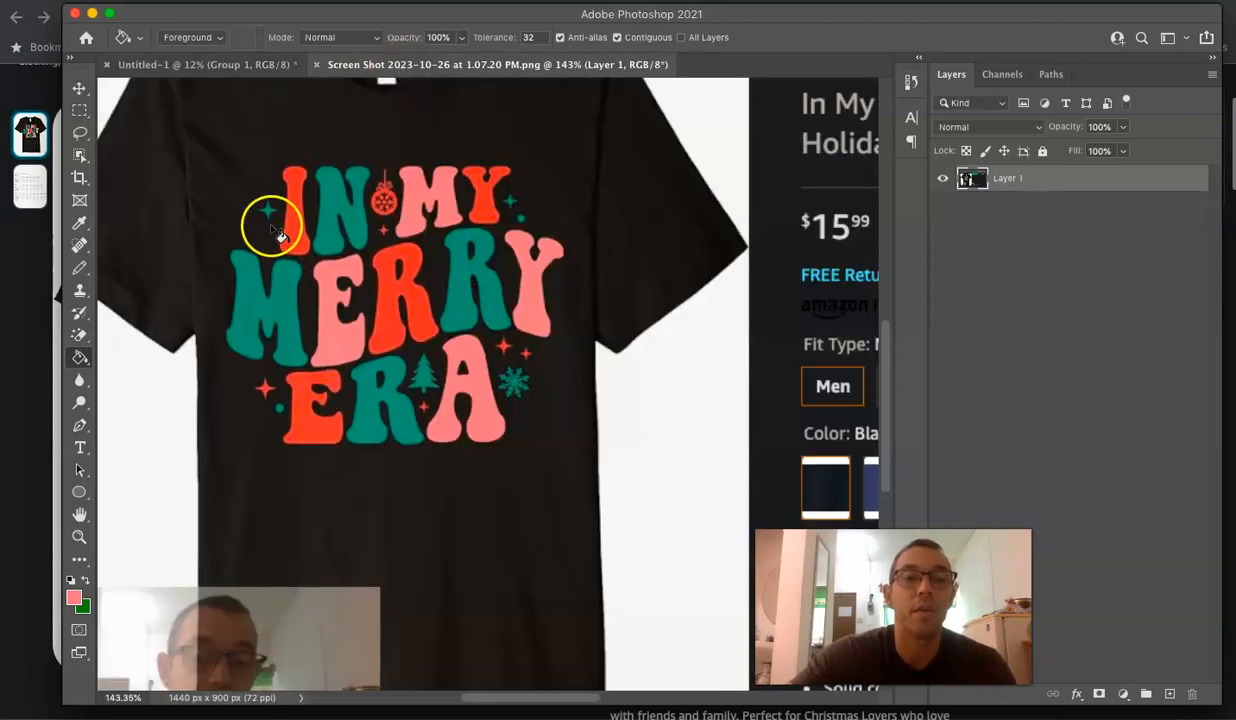
{"action": "scroll", "coordinate": [275, 215], "scroll_direction": "up", "scroll_amount": 4}
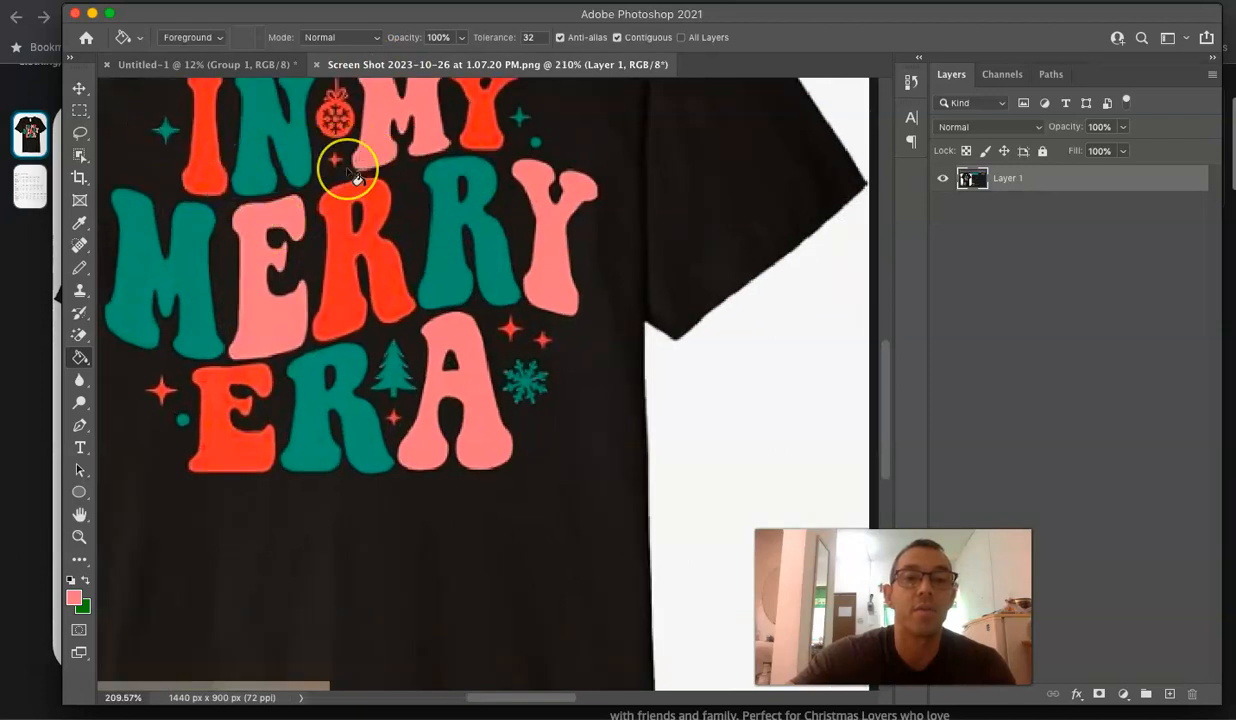
{"action": "scroll", "coordinate": [339, 166], "scroll_direction": "up", "scroll_amount": 2}
{"action": "scroll", "coordinate": [358, 182], "scroll_direction": "down", "scroll_amount": 2}
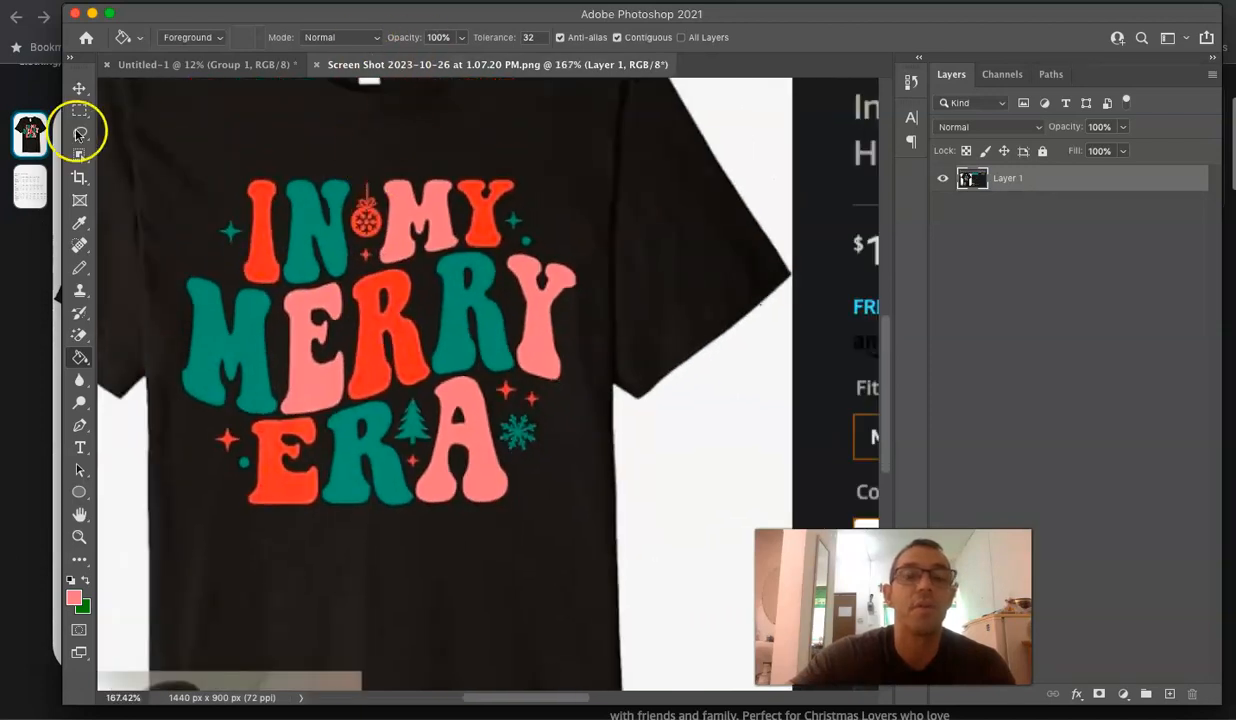
{"action": "left_click", "coordinate": [20, 303]}
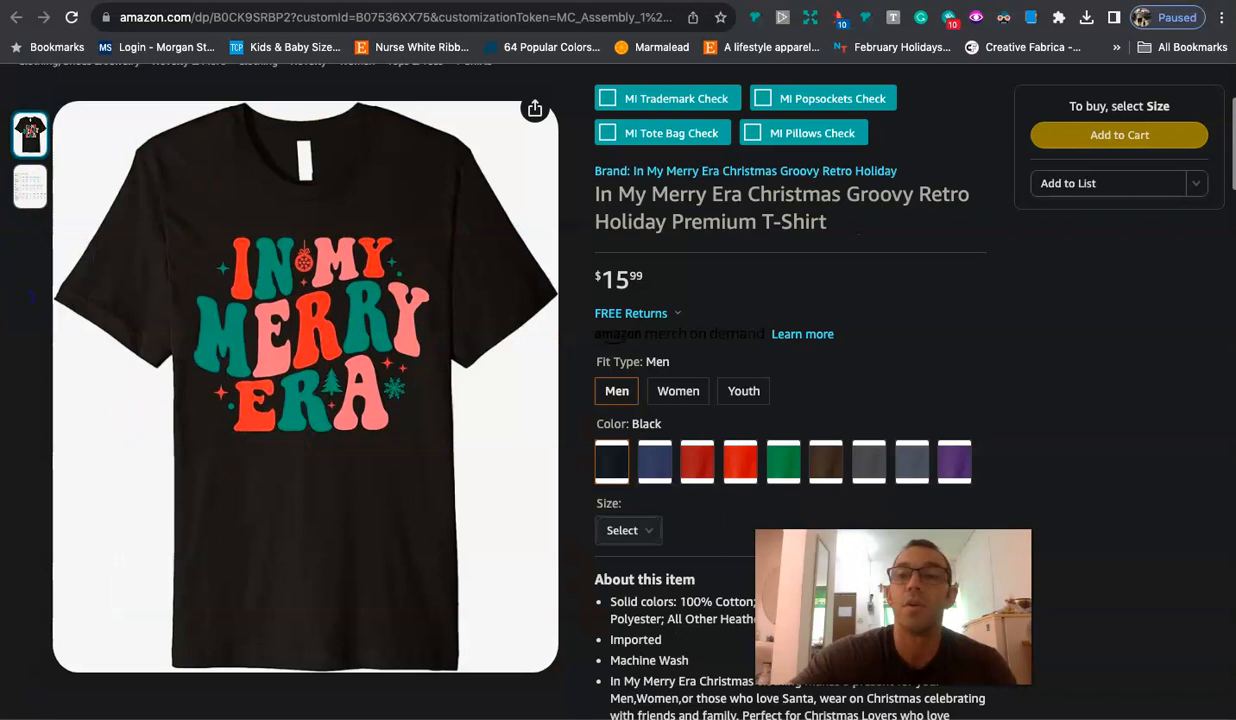
{"action": "left_click", "coordinate": [920, 2]}
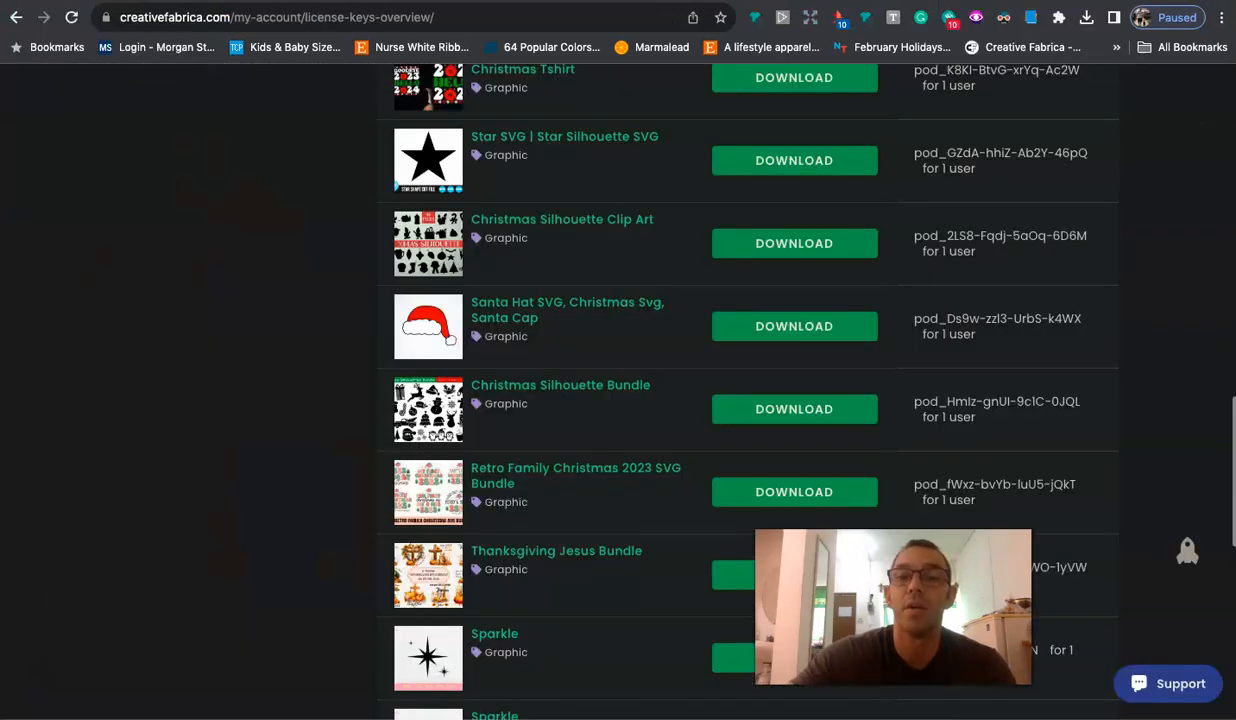
{"action": "key", "text": "ctrl+Tab"}
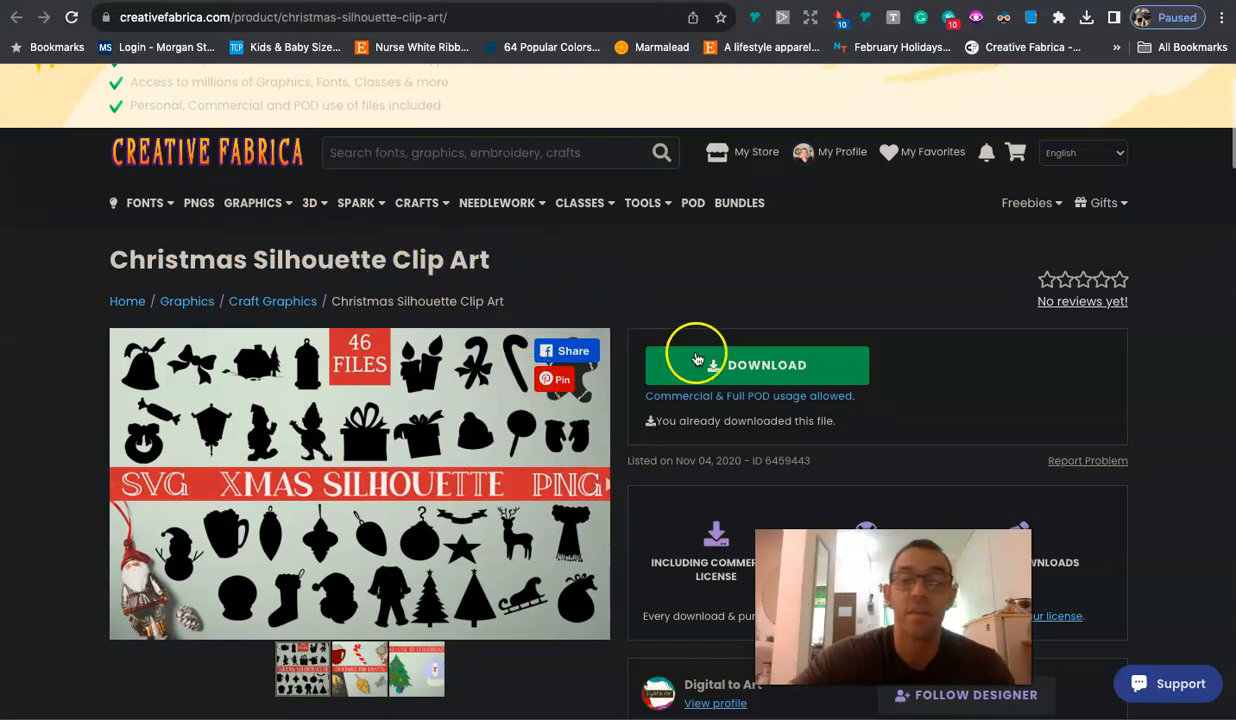
{"action": "mouse_move", "coordinate": [566, 700]}
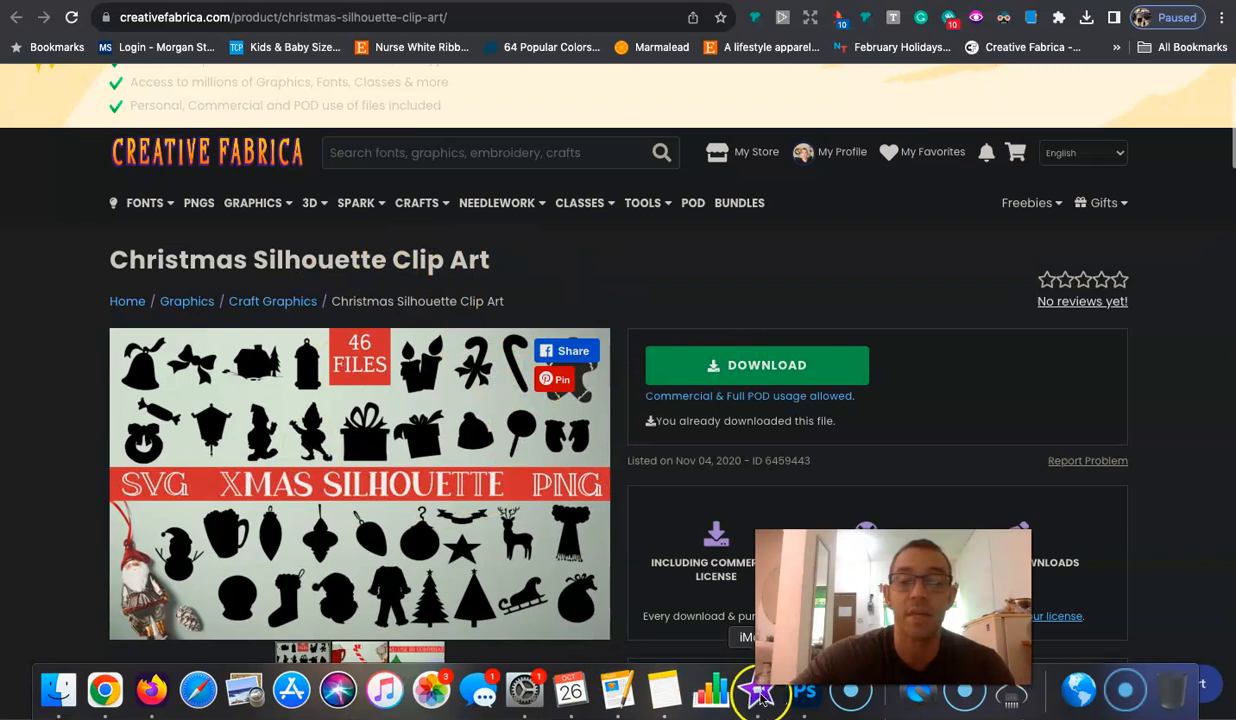
{"action": "left_click", "coordinate": [802, 697]}
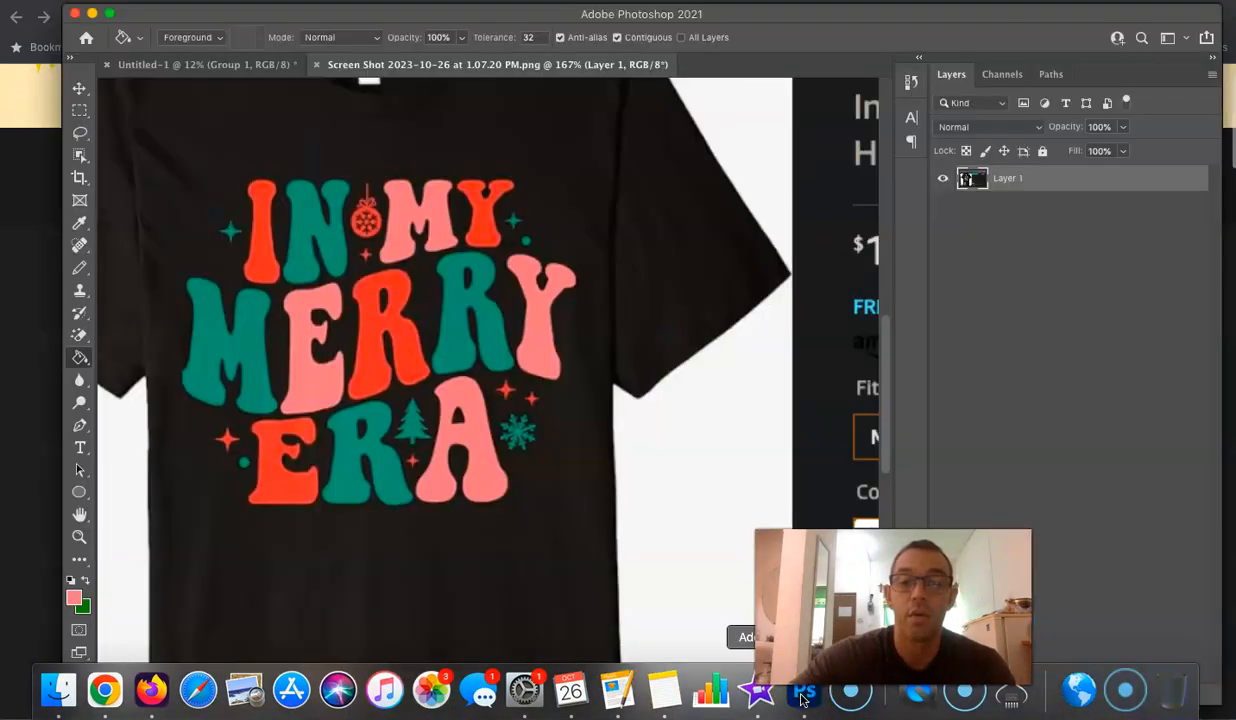
Bring up the Untitled-1 design, then switch to Finder and open the PNGs folder of the downloaded Christmas-SVG-PNG-Silhouette set.
{"action": "left_click", "coordinate": [238, 66]}
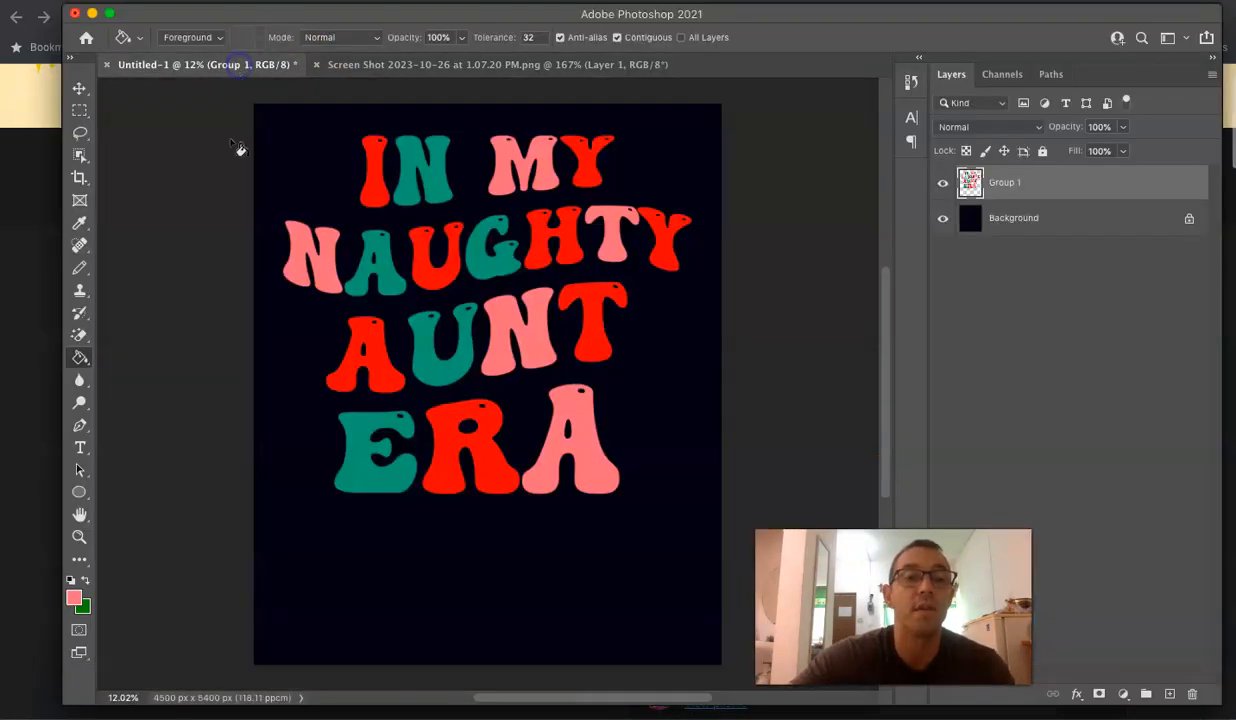
{"action": "mouse_move", "coordinate": [58, 700]}
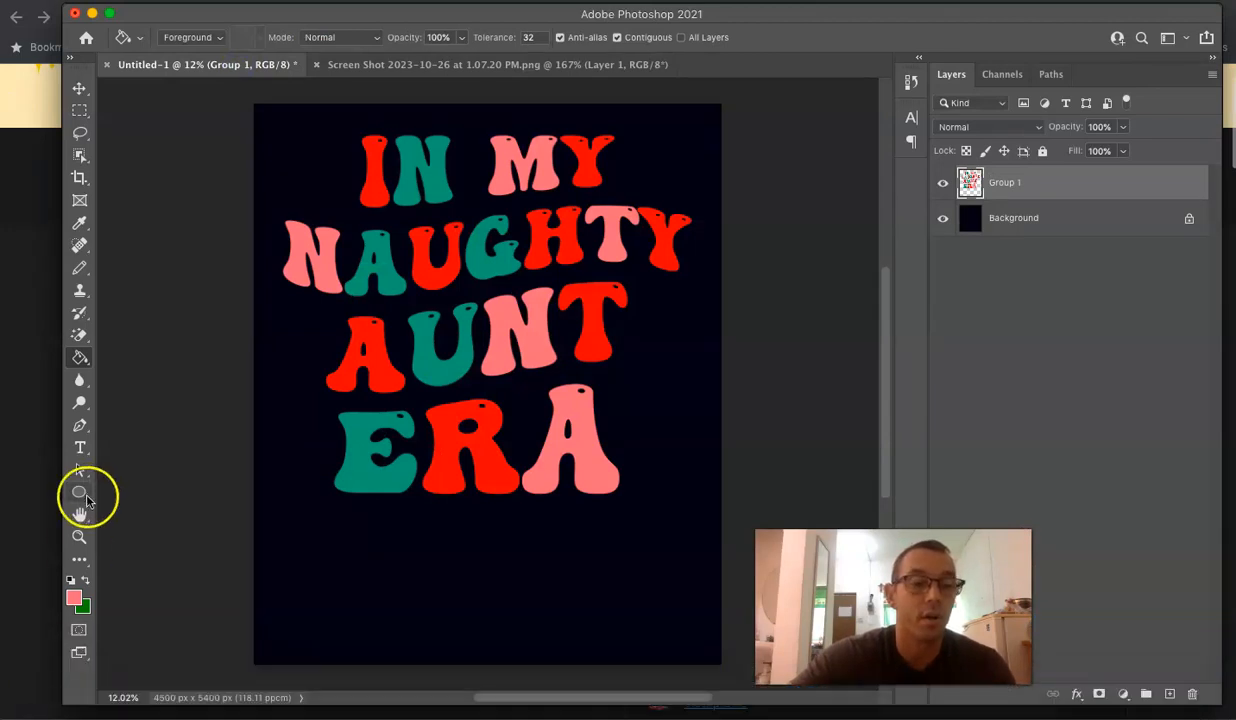
{"action": "left_click", "coordinate": [61, 702]}
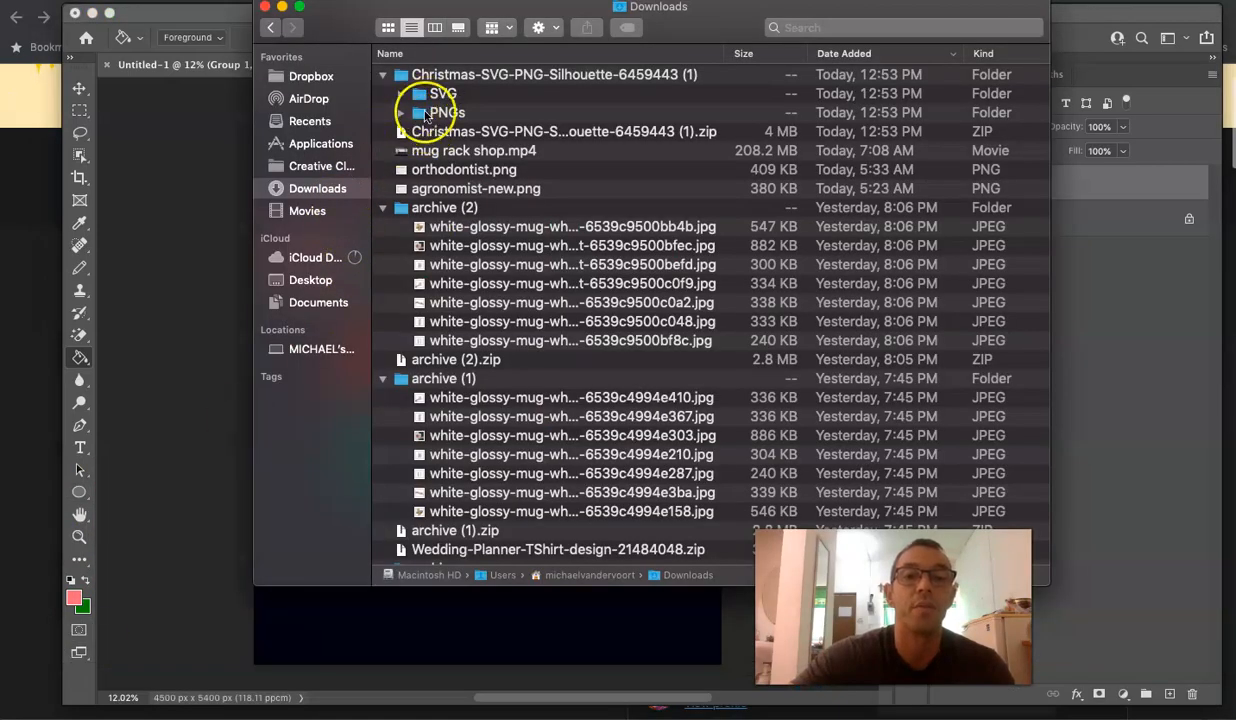
{"action": "left_click", "coordinate": [434, 114]}
{"action": "double_click", "coordinate": [434, 114]}
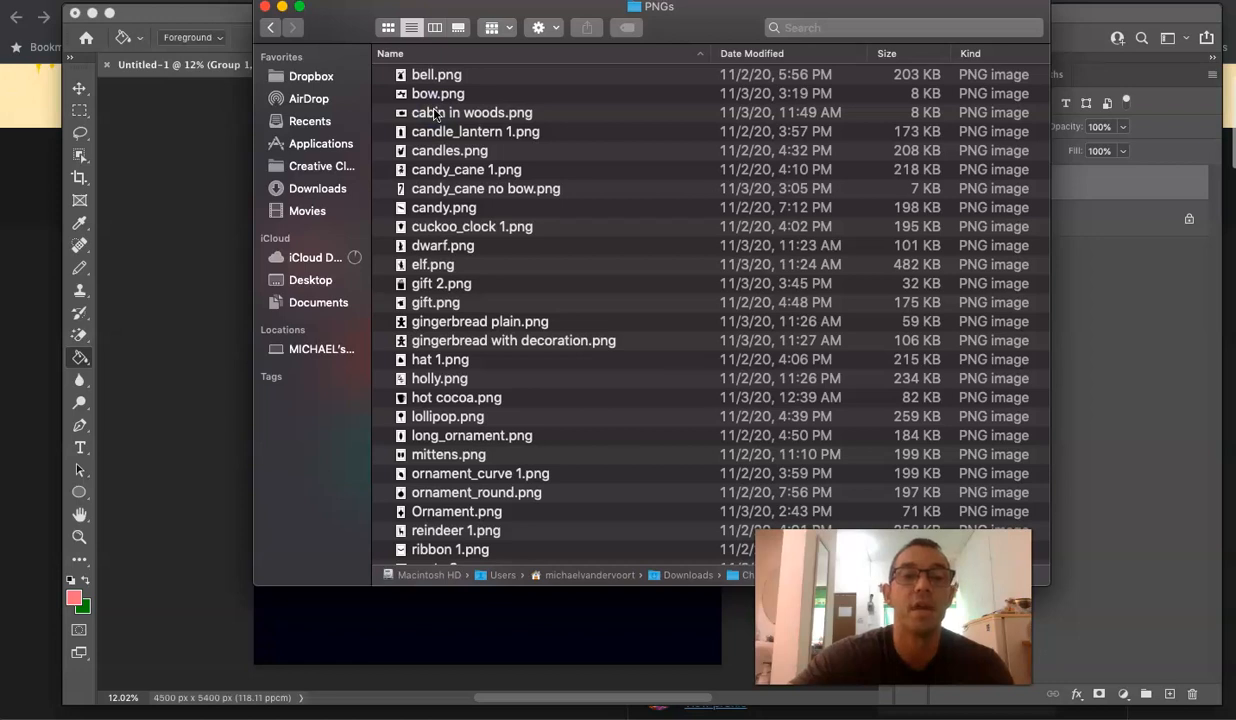
{"action": "scroll", "coordinate": [453, 265], "scroll_direction": "down", "scroll_amount": 3}
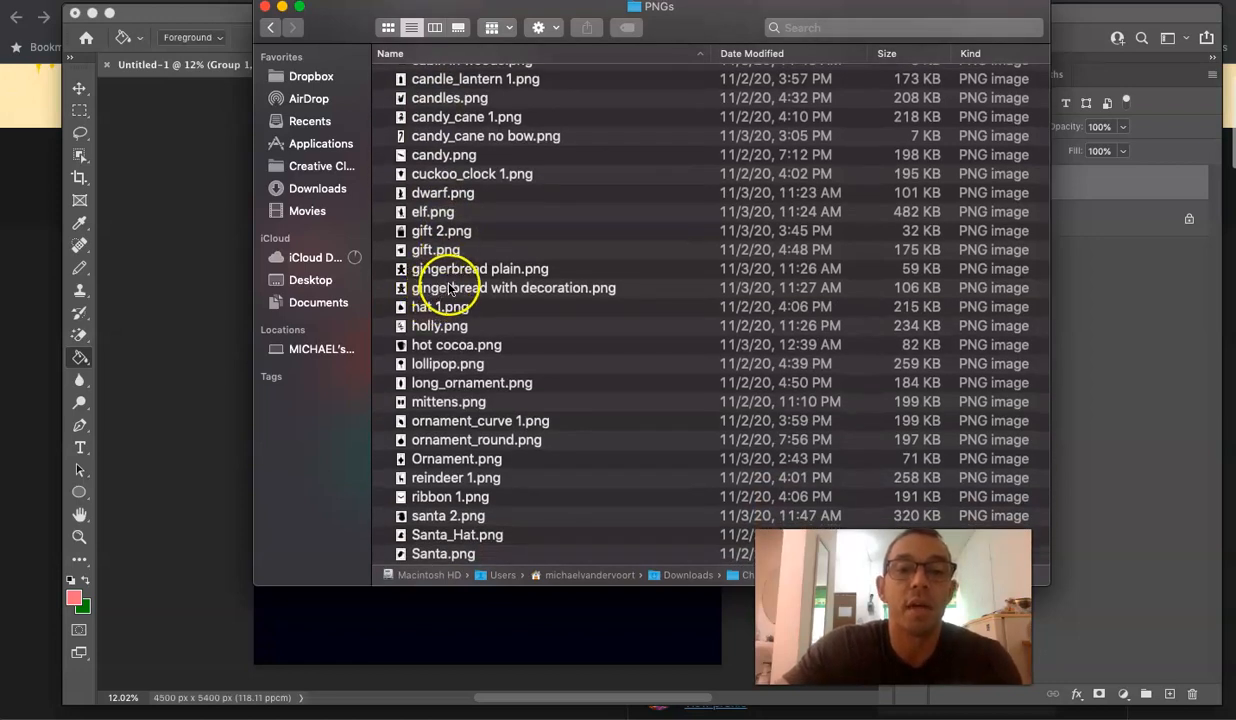
Place gingerbread with decoration.png into the Untitled-1 design, scaled to about 5.71% and positioned beside the E of "ERA".
{"action": "left_click", "coordinate": [450, 288]}
{"action": "left_click_drag", "start_coordinate": [436, 291], "coordinate": [296, 433]}
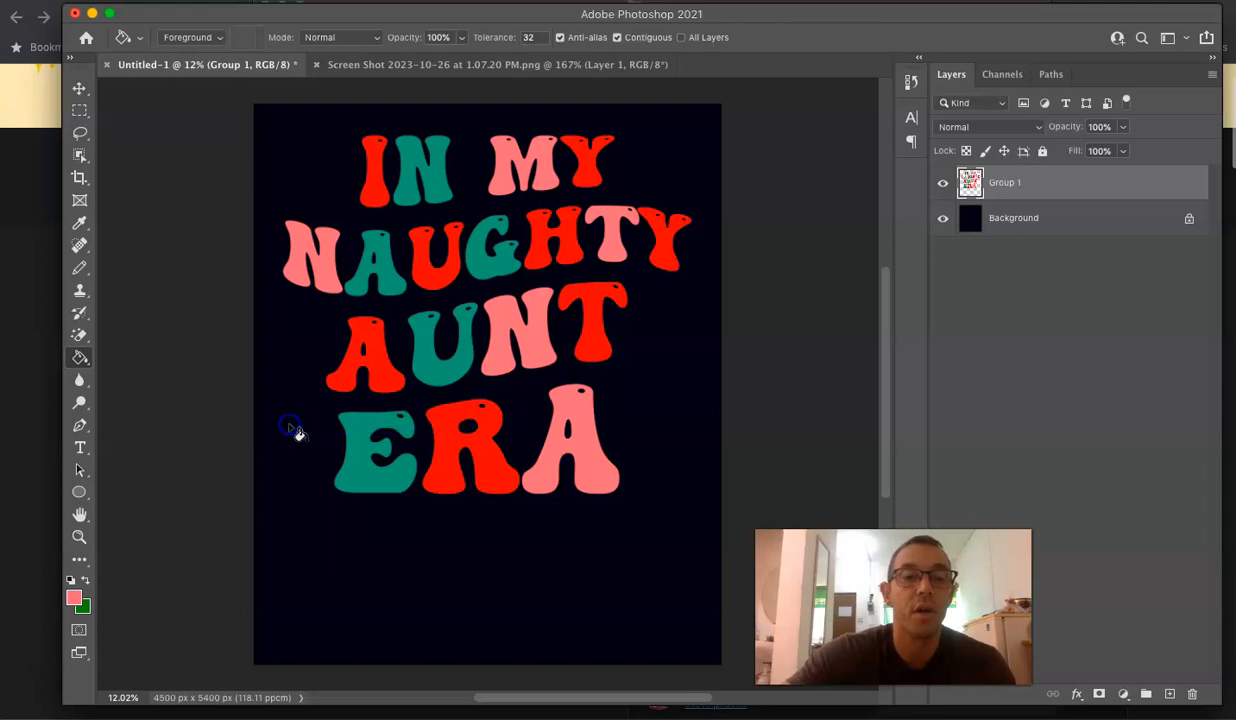
{"action": "left_click_drag", "start_coordinate": [710, 104], "coordinate": [287, 598]}
{"action": "left_click_drag", "start_coordinate": [281, 648], "coordinate": [296, 462]}
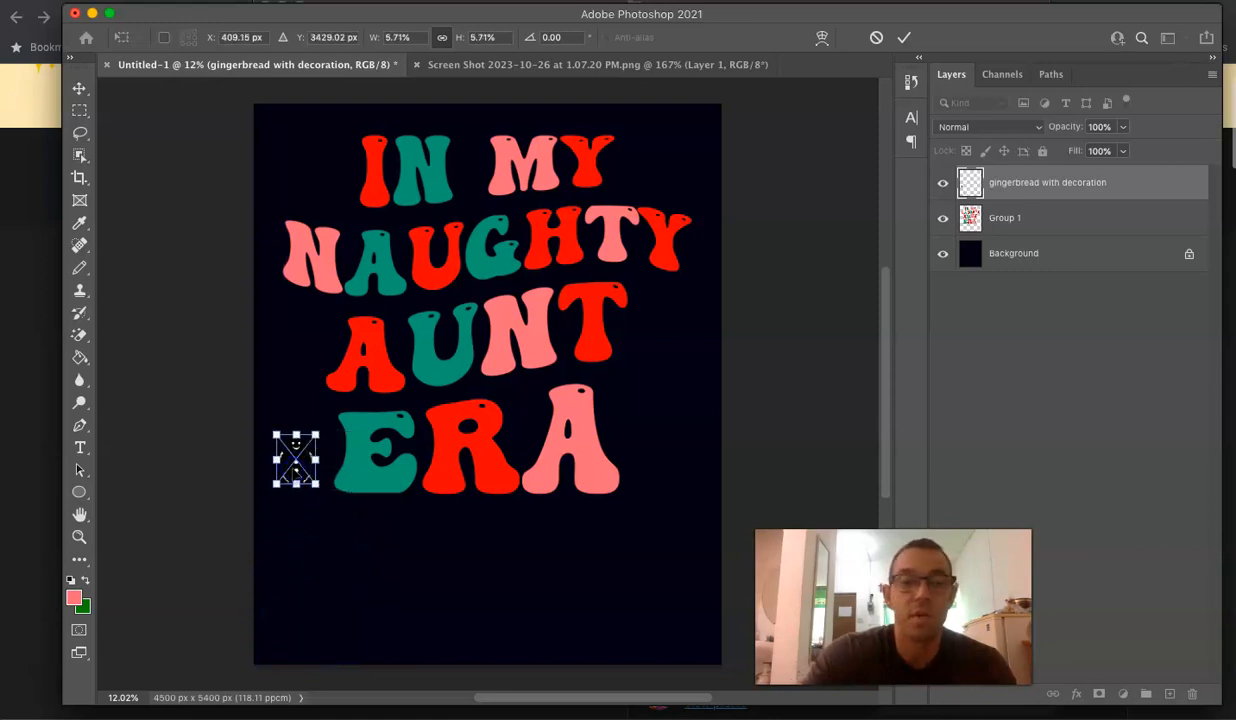
{"action": "key", "text": "Return"}
Hide the Background layer and move the gingerbread man slightly upward beside the E of "ERA".
{"action": "key", "text": "g"}
{"action": "left_click", "coordinate": [941, 255]}
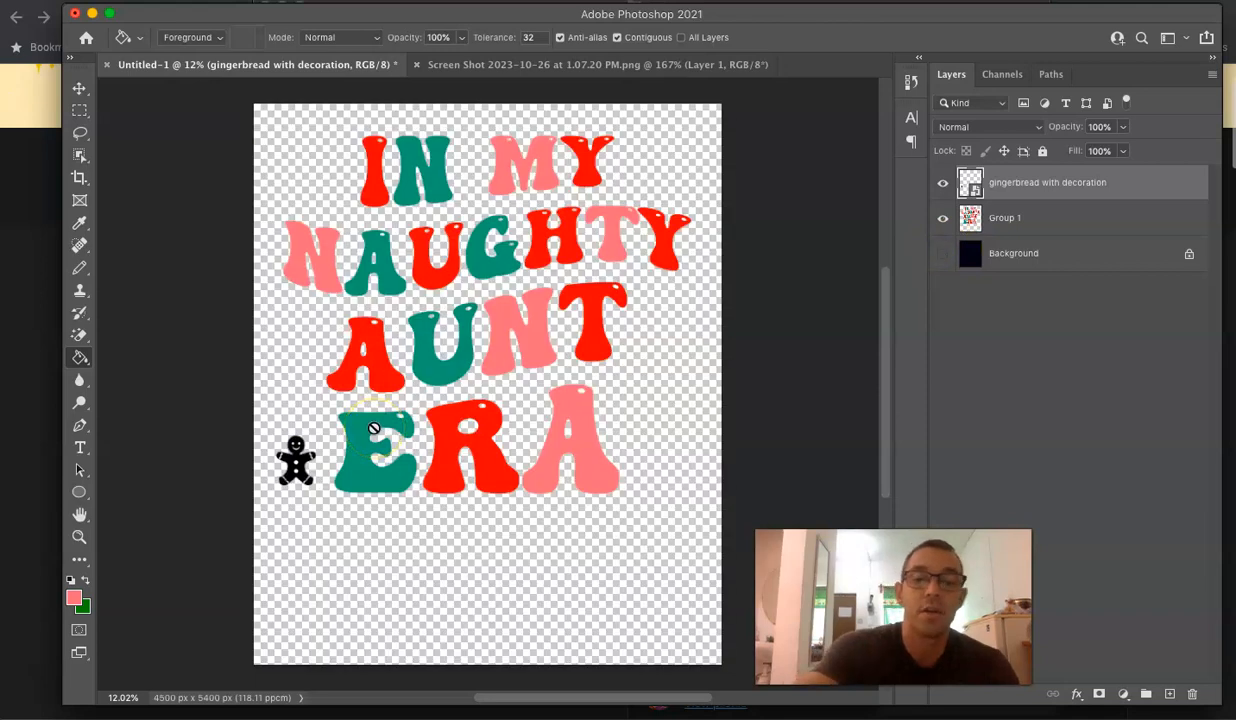
{"action": "key", "text": "F1"}
{"action": "key", "text": "F1"}
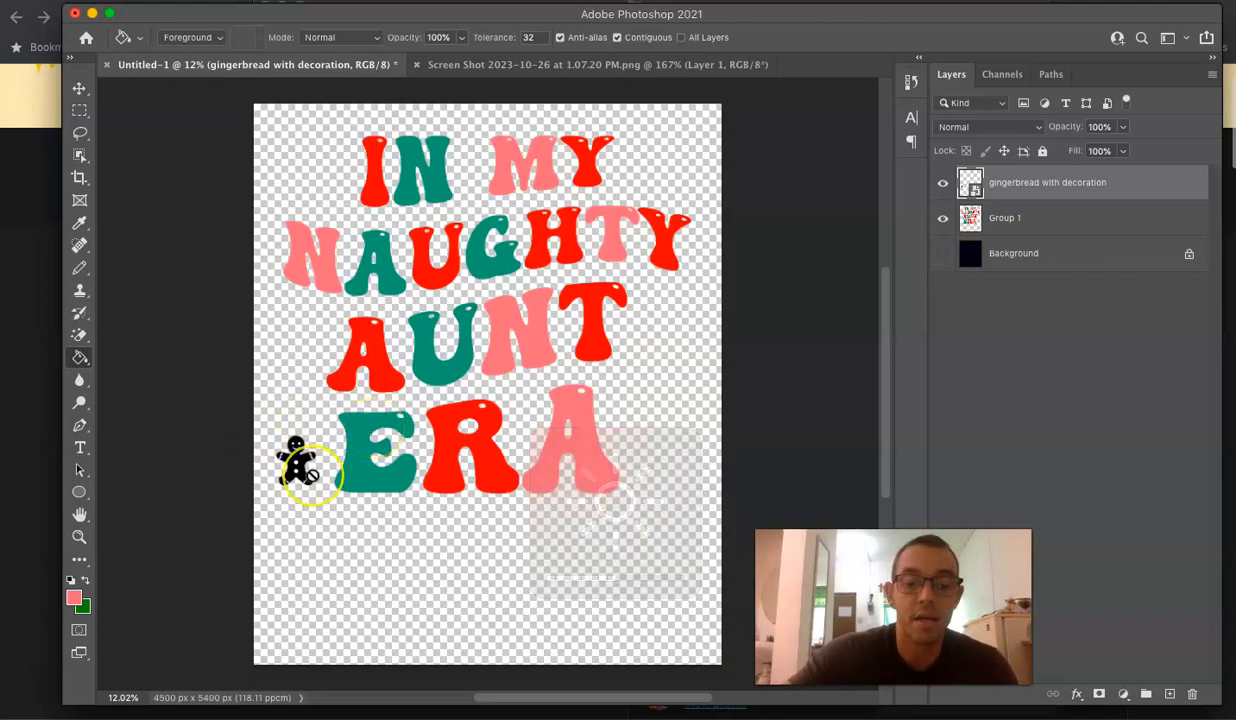
{"action": "key", "text": "v"}
{"action": "left_click_drag", "start_coordinate": [295, 462], "coordinate": [292, 434]}
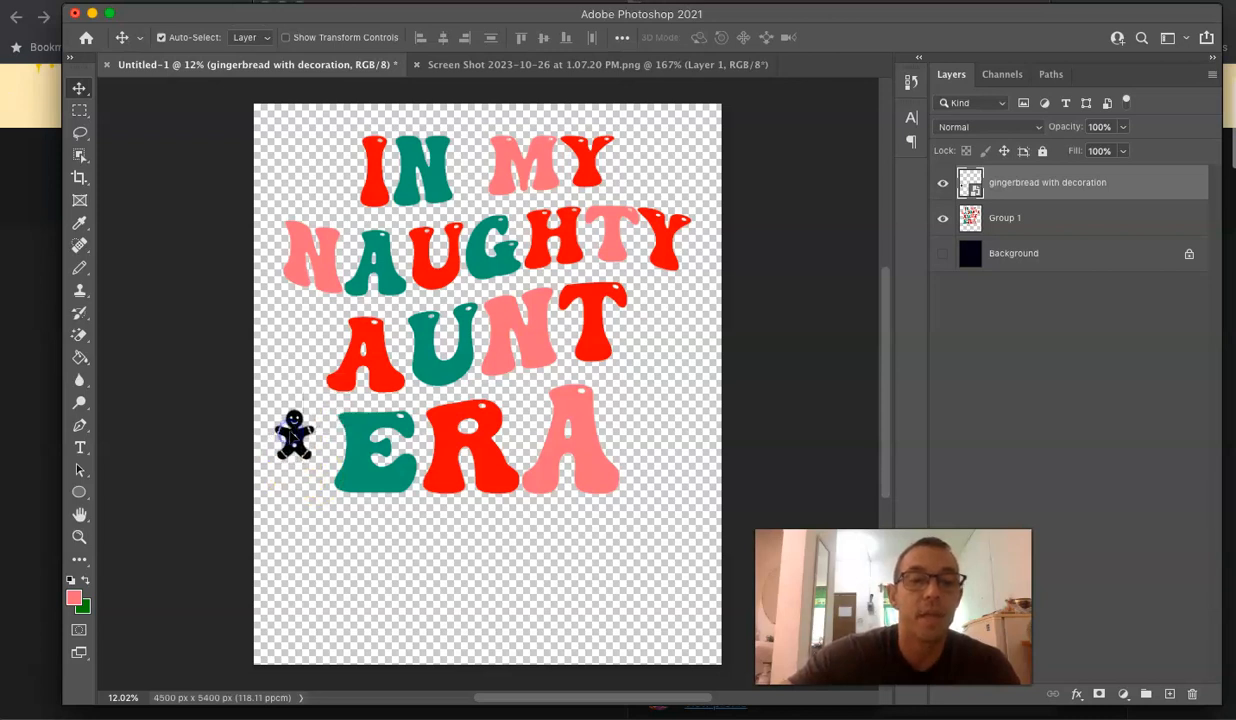
Set the foreground colour to red by sampling the T of "AUNT".
{"action": "left_click", "coordinate": [74, 600]}
{"action": "left_click", "coordinate": [604, 331]}
{"action": "key", "text": "Return"}
Rasterize the gingerbread with decoration layer and fill the gingerbread man with the red foreground colour.
{"action": "scroll", "coordinate": [295, 438], "scroll_direction": "up", "scroll_amount": 1}
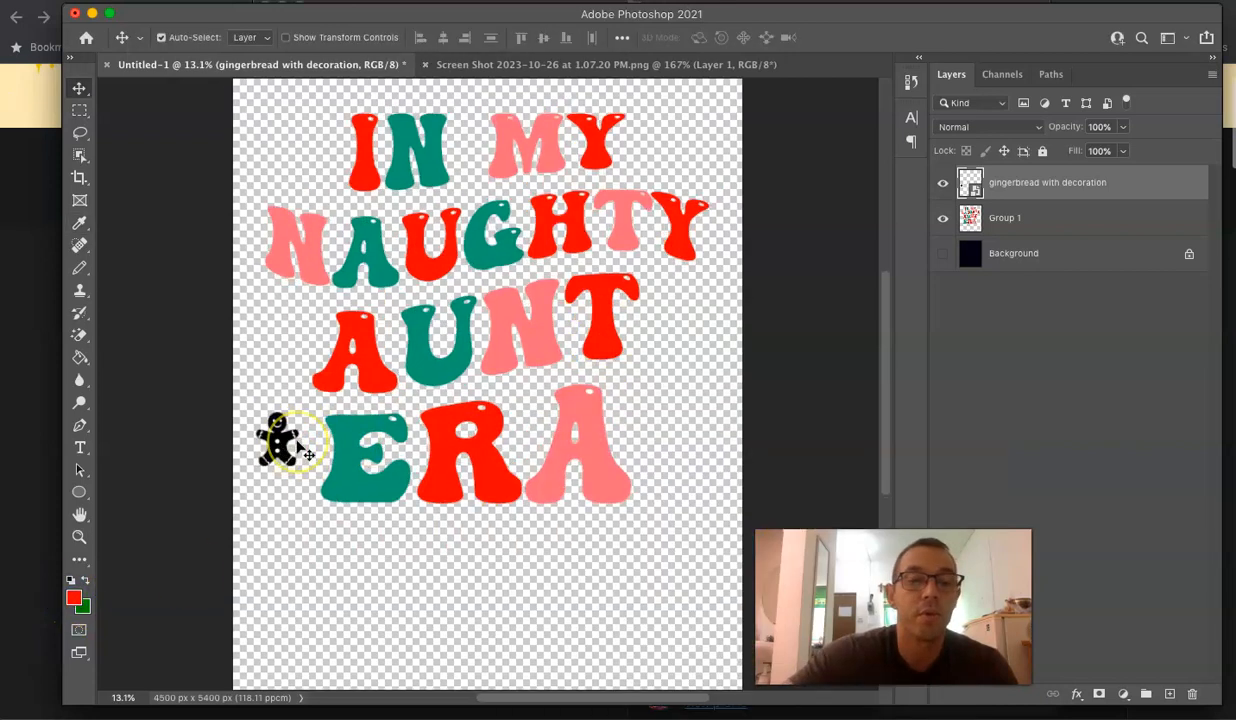
{"action": "scroll", "coordinate": [298, 448], "scroll_direction": "up", "scroll_amount": 5}
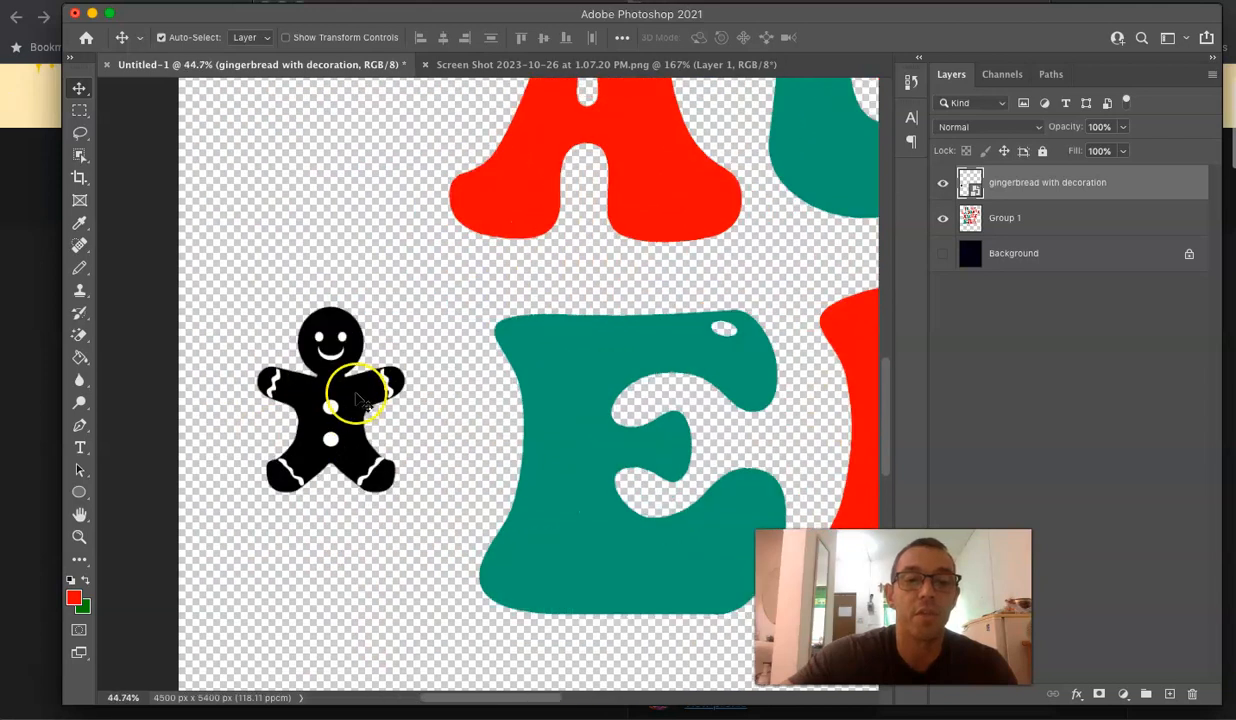
{"action": "key", "text": "g"}
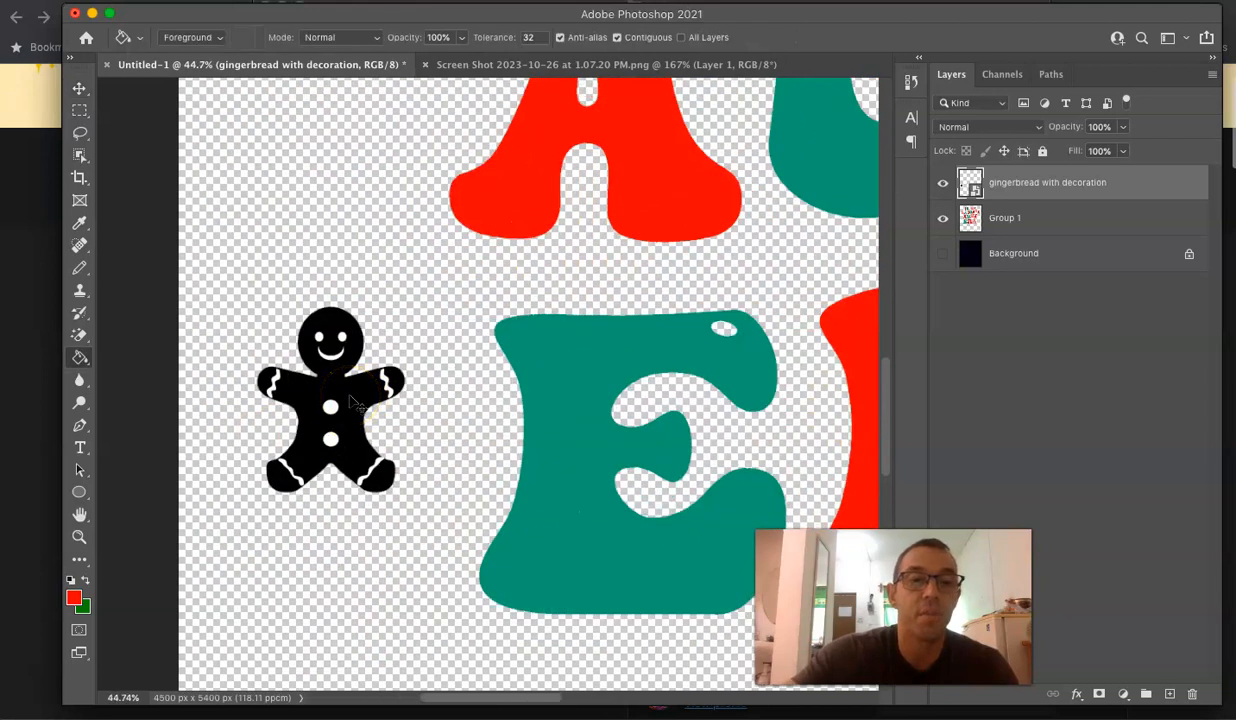
{"action": "left_click", "coordinate": [351, 400]}
{"action": "key", "text": "Return"}
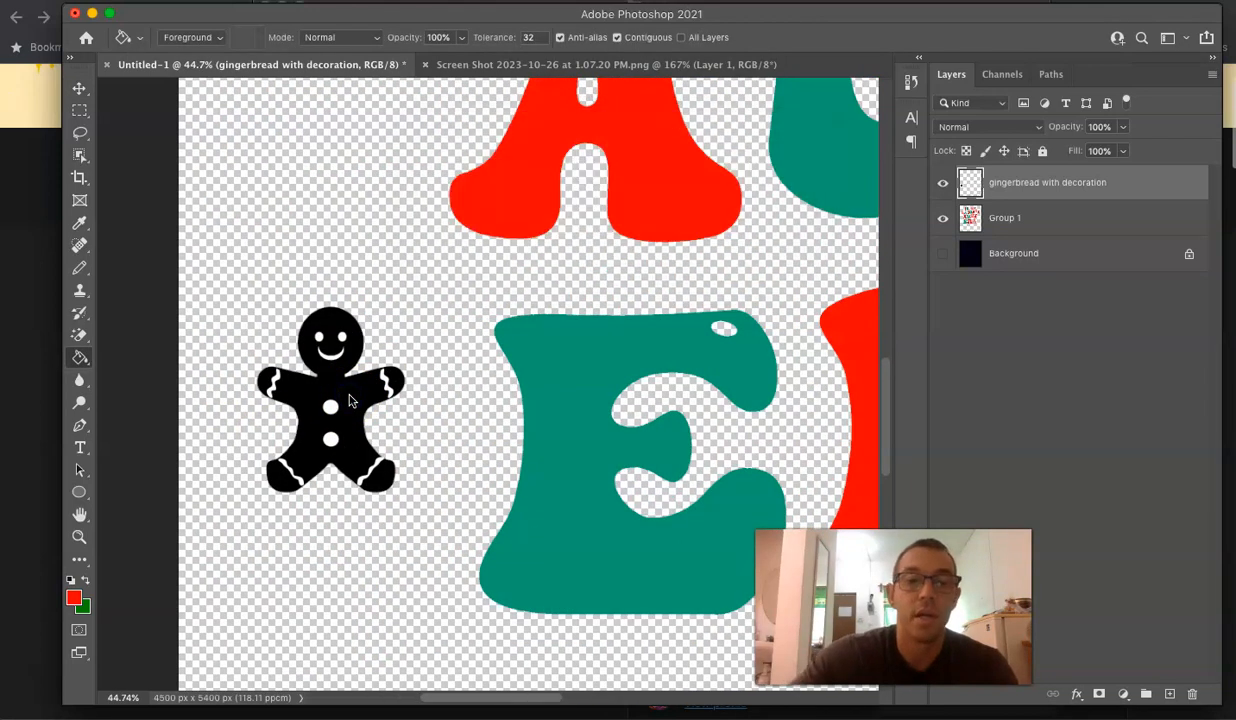
{"action": "left_click", "coordinate": [351, 398]}
Rotate the gingerbread man about 6.4° counter-clockwise and reactivate the Paint Bucket.
{"action": "scroll", "coordinate": [358, 403], "scroll_direction": "down", "scroll_amount": 5}
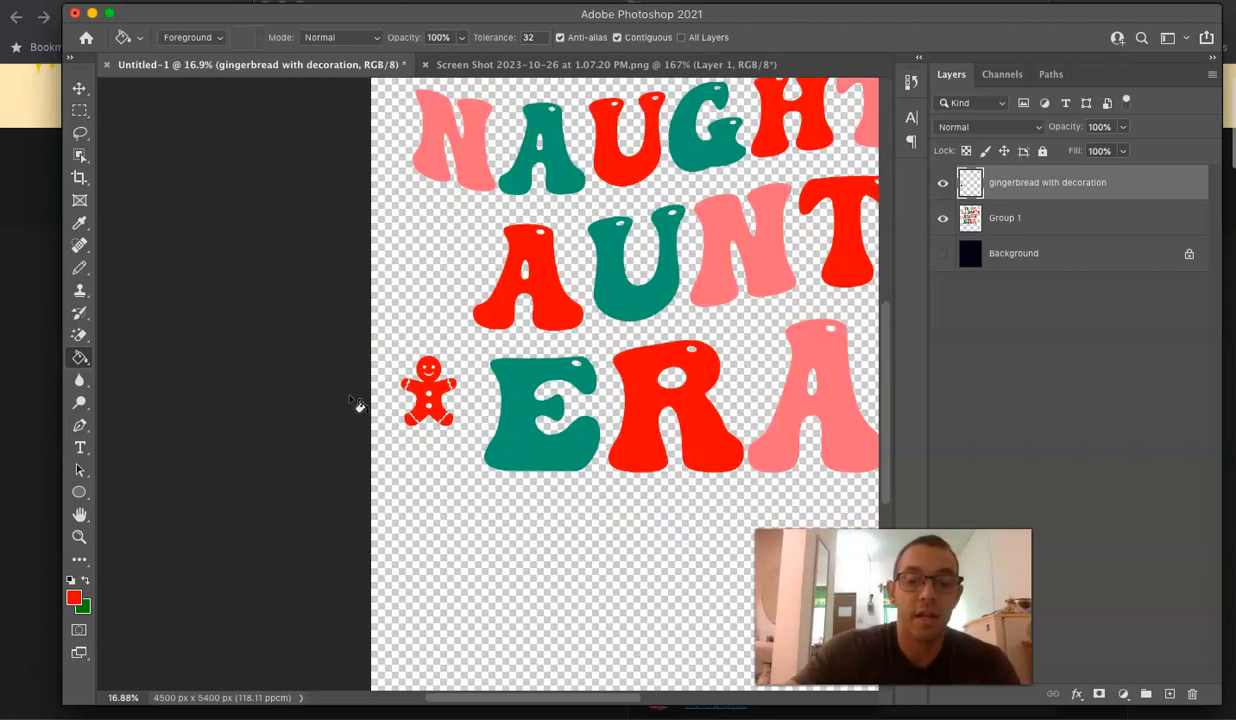
{"action": "key", "text": "super+t"}
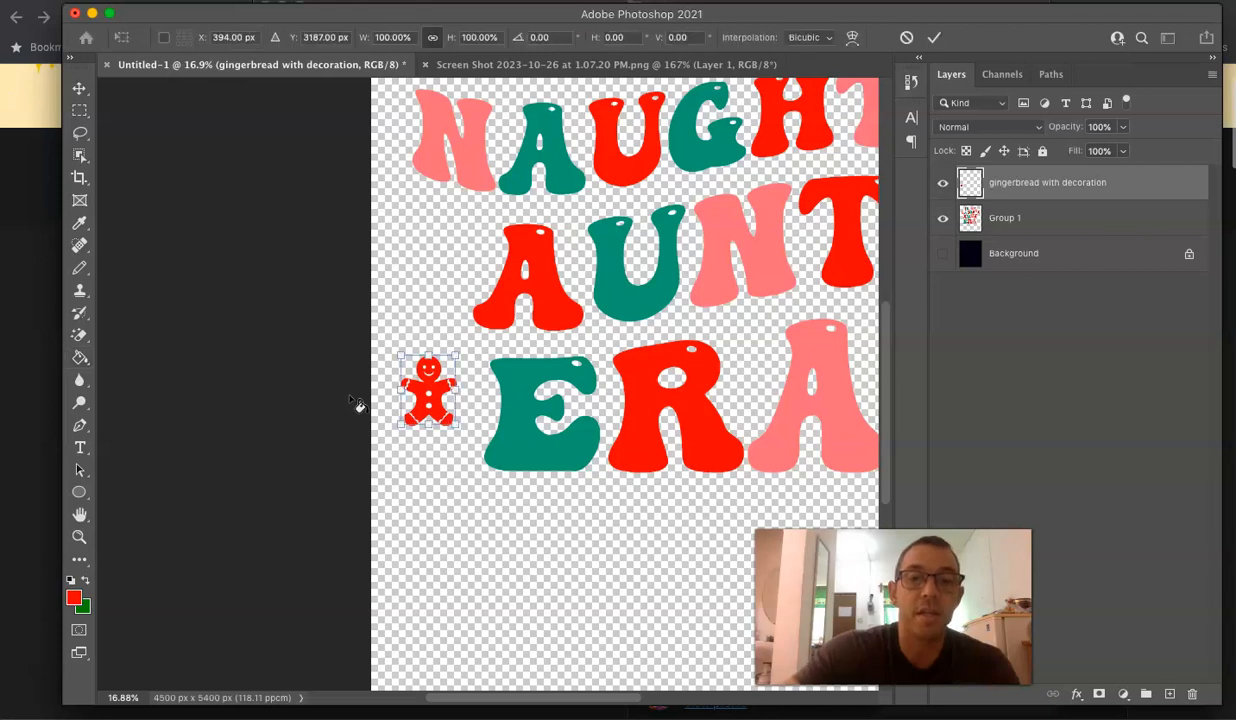
{"action": "left_click_drag", "start_coordinate": [386, 342], "coordinate": [388, 352]}
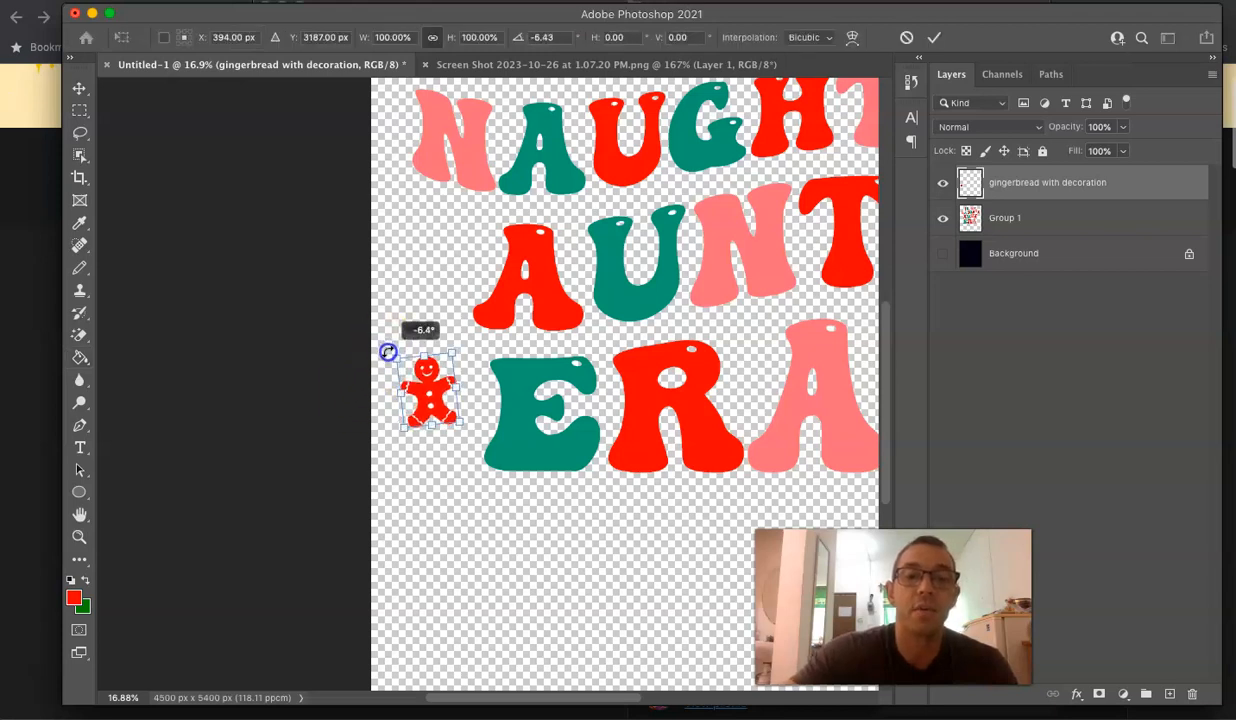
{"action": "key", "text": "Return"}
{"action": "key", "text": "g"}
Switch to Finder and preview Ornament.png and ornament_round.png in the PNGs folder.
{"action": "scroll", "coordinate": [388, 353], "scroll_direction": "down", "scroll_amount": 4}
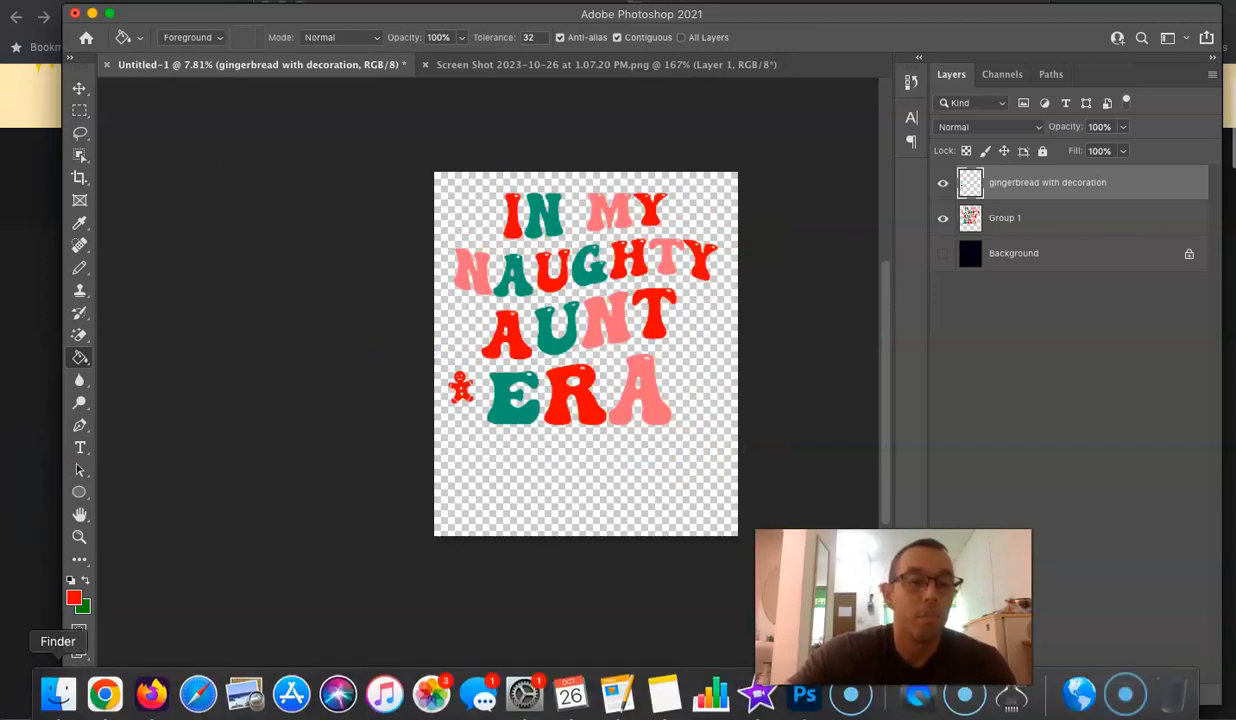
{"action": "left_click", "coordinate": [64, 697]}
{"action": "scroll", "coordinate": [467, 350], "scroll_direction": "down", "scroll_amount": 3}
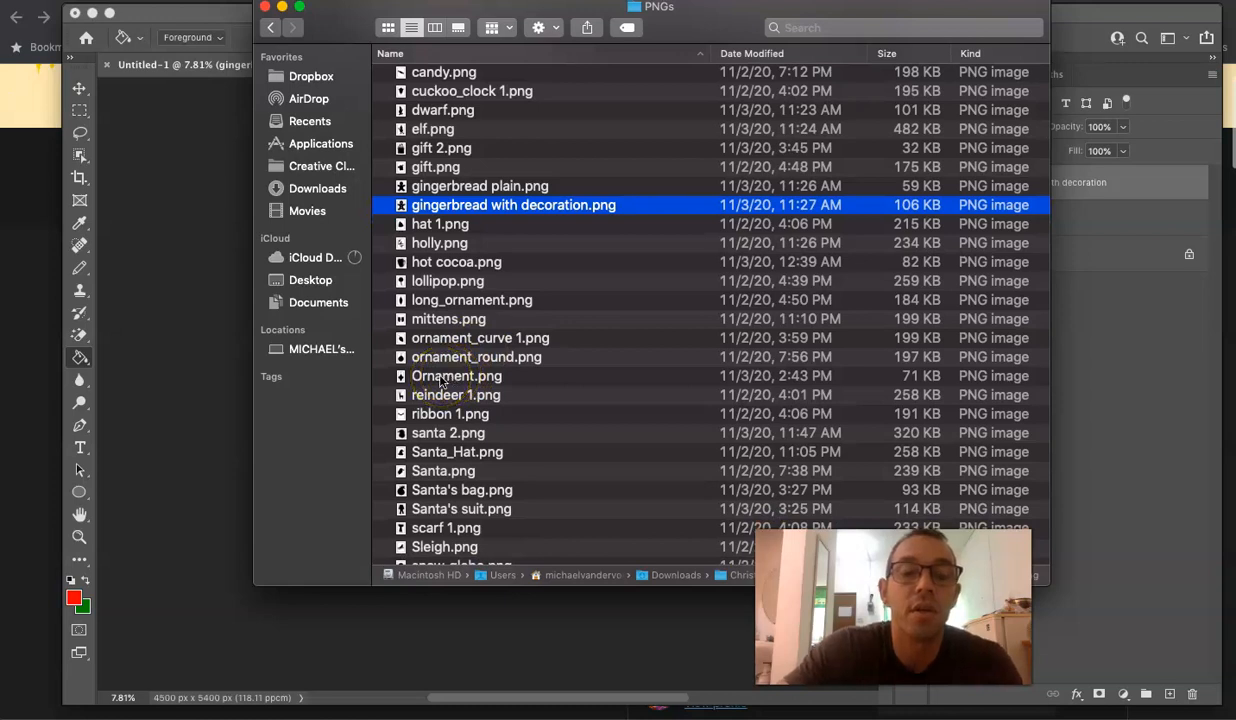
{"action": "left_click", "coordinate": [440, 378]}
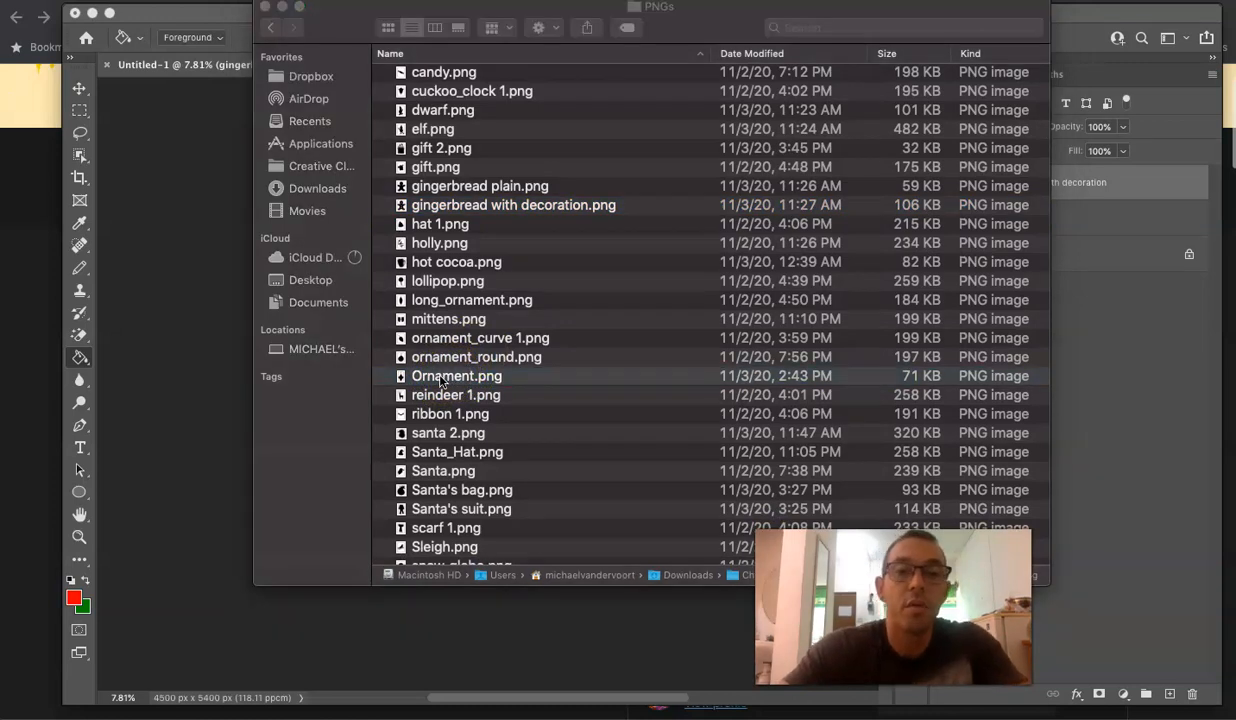
{"action": "key", "text": "space"}
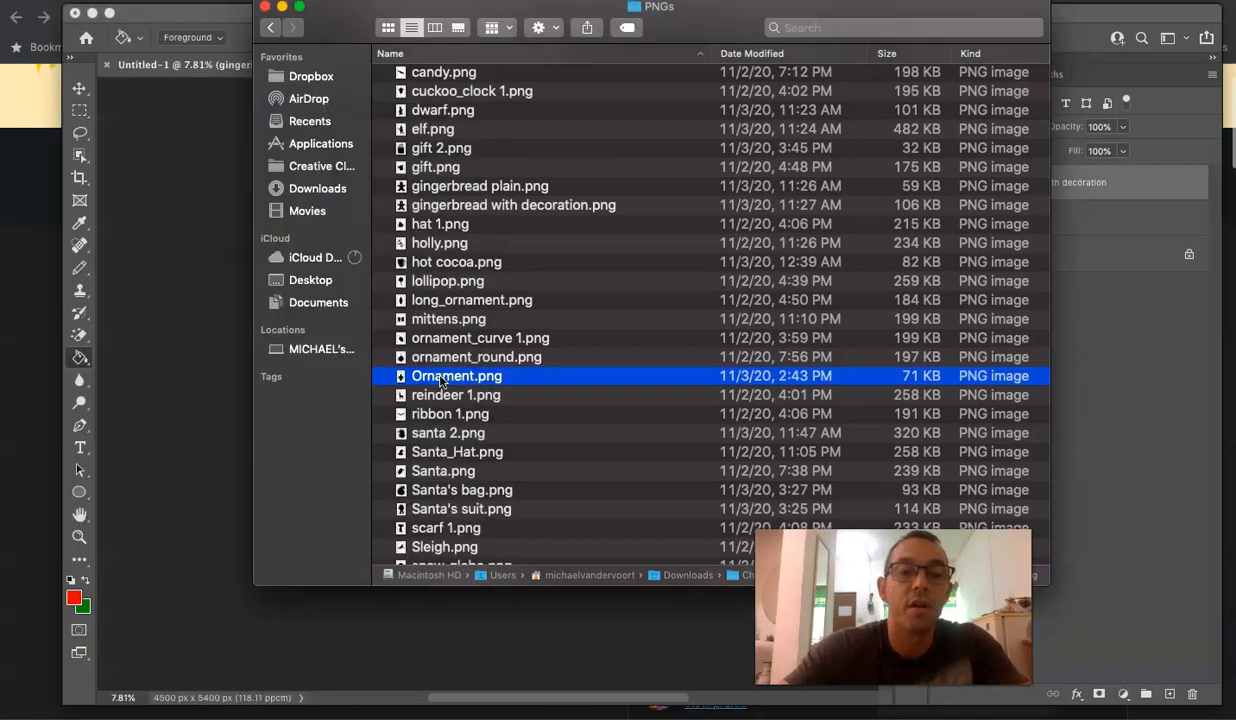
{"action": "left_click", "coordinate": [445, 357]}
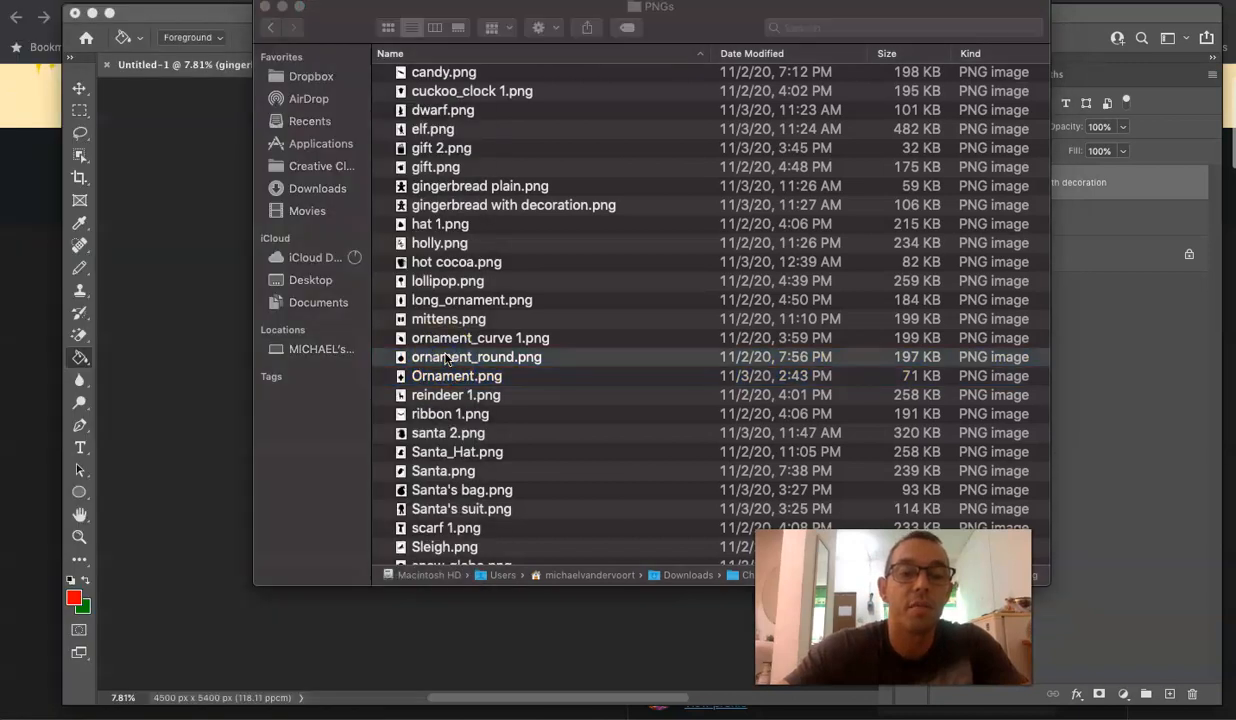
{"action": "key", "text": "space"}
{"action": "key", "text": "space"}
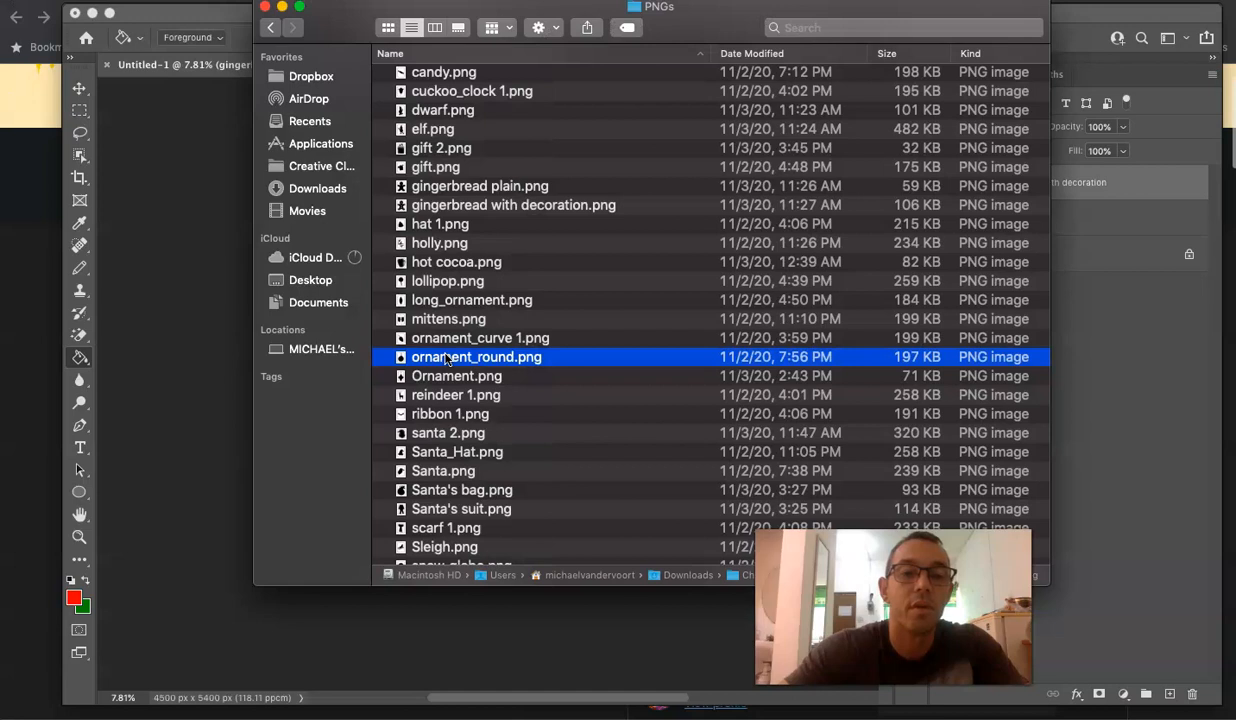
Preview ornament_curve 1.png and place Ornament.png from the PNGs folder into the Photoshop T-shirt document.
{"action": "left_click", "coordinate": [448, 338]}
{"action": "key", "text": "space"}
{"action": "key", "text": "space"}
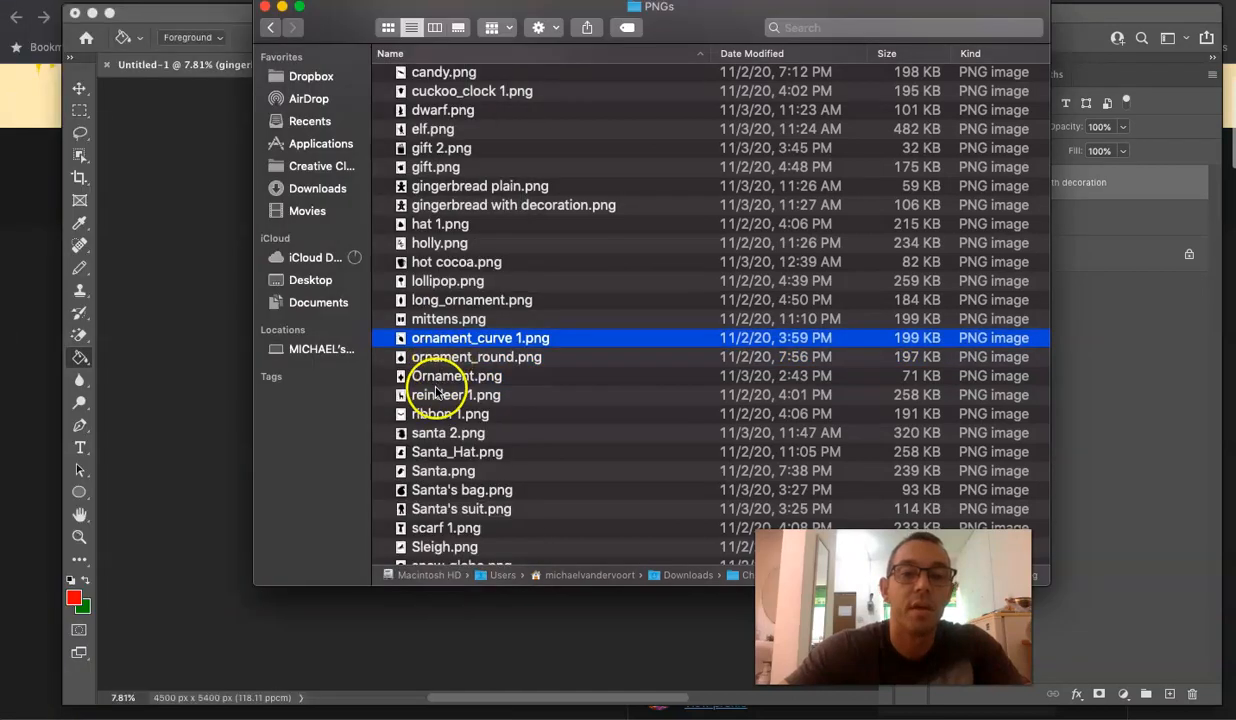
{"action": "left_click_drag", "start_coordinate": [431, 376], "coordinate": [478, 250]}
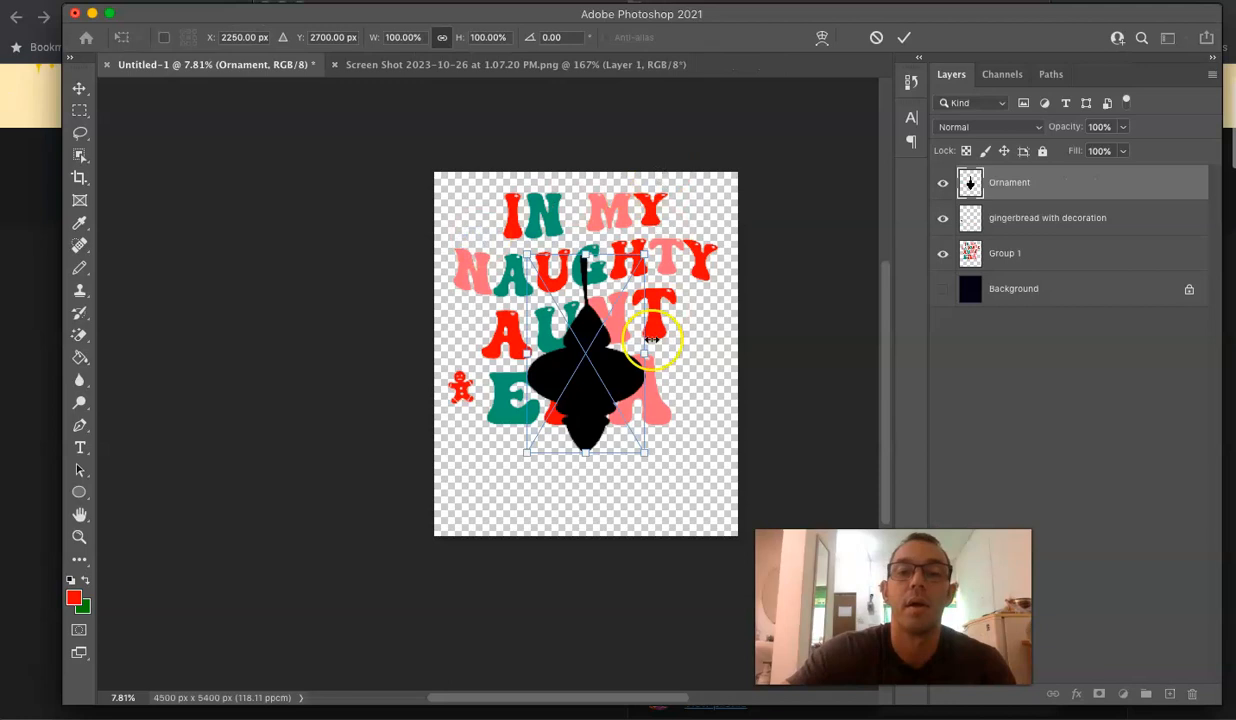
Scale the ornament down to fit the gap between "IN" and "MY" and position it there.
{"action": "left_click_drag", "start_coordinate": [641, 257], "coordinate": [589, 420]}
{"action": "scroll", "coordinate": [565, 392], "scroll_direction": "up", "scroll_amount": 2}
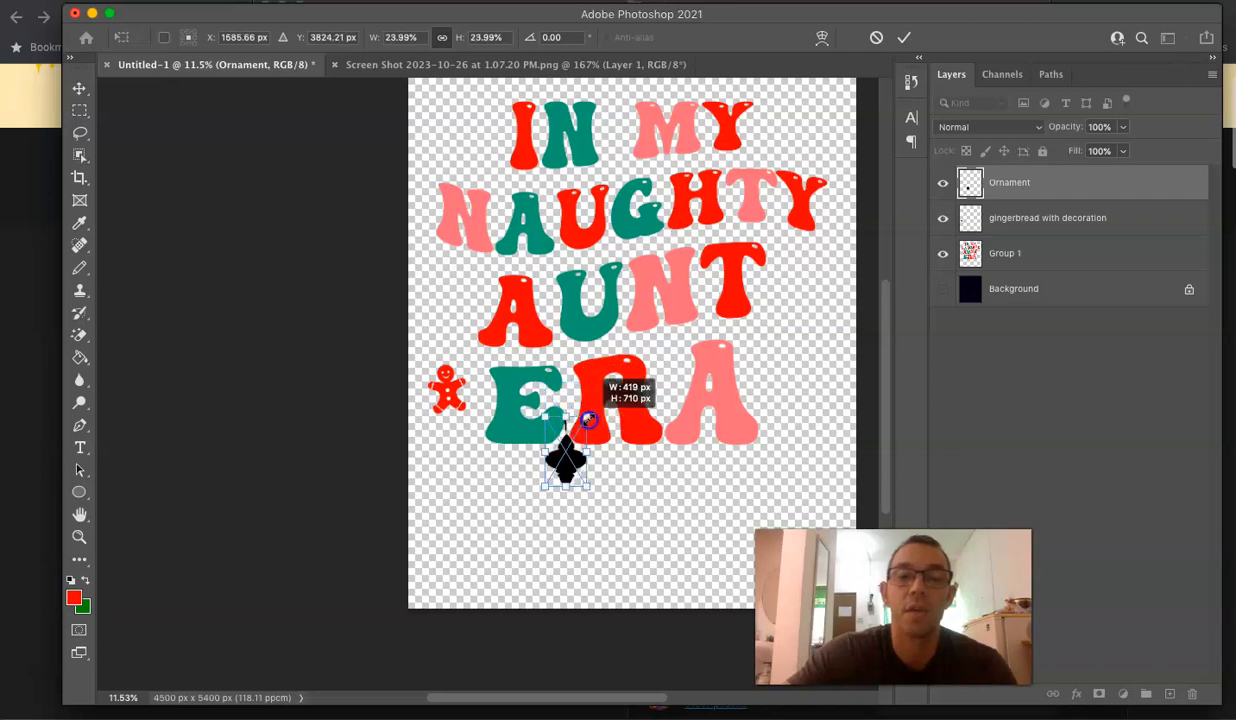
{"action": "left_click_drag", "start_coordinate": [560, 469], "coordinate": [611, 145]}
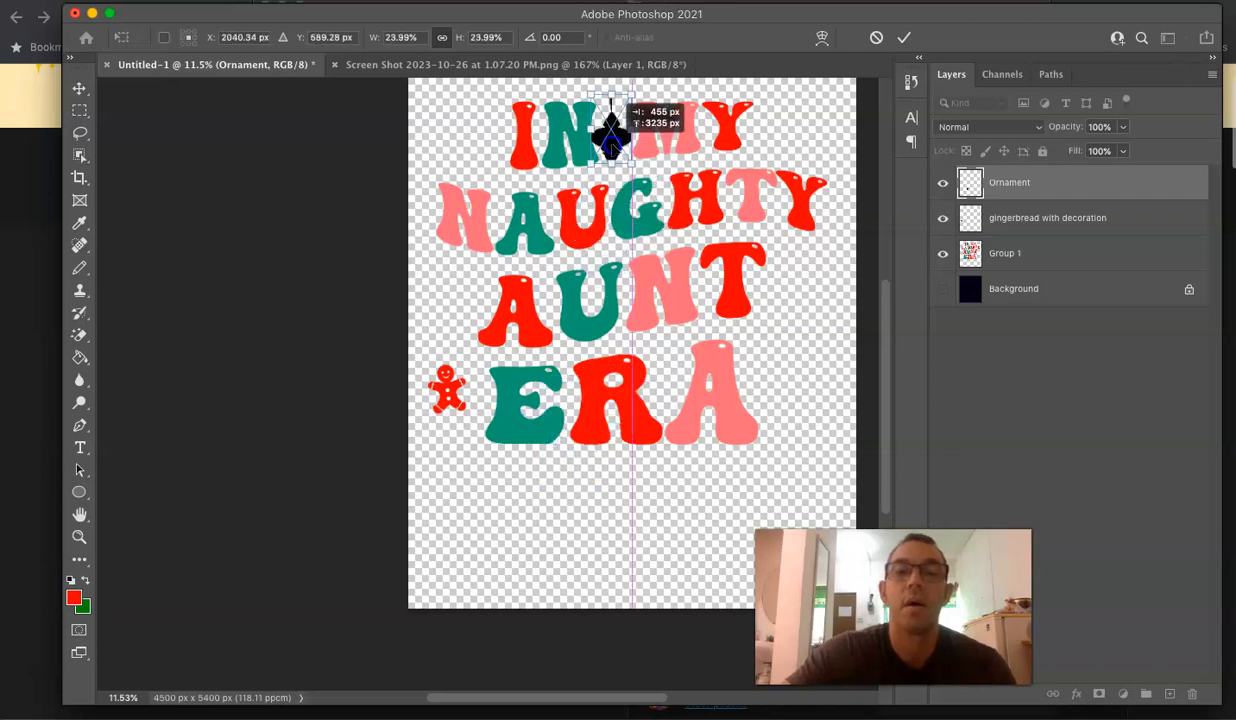
{"action": "scroll", "coordinate": [612, 143], "scroll_direction": "up", "scroll_amount": 5}
{"action": "scroll", "coordinate": [612, 143], "scroll_direction": "up", "scroll_amount": 6}
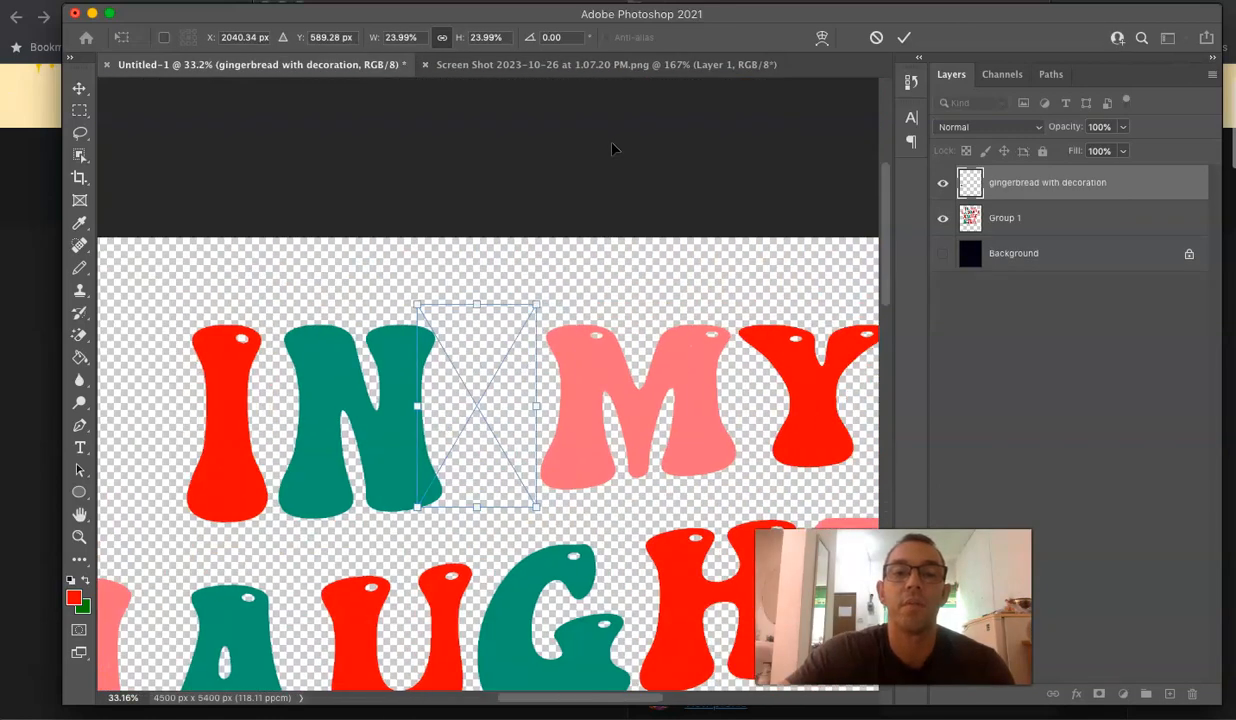
{"action": "left_click_drag", "start_coordinate": [537, 304], "coordinate": [478, 392]}
{"action": "left_click_drag", "start_coordinate": [441, 461], "coordinate": [482, 410]}
{"action": "key", "text": "Return"}
Rasterize the Ornament layer and fill the ornament with the red foreground colour using the Paint Bucket.
{"action": "key", "text": "g"}
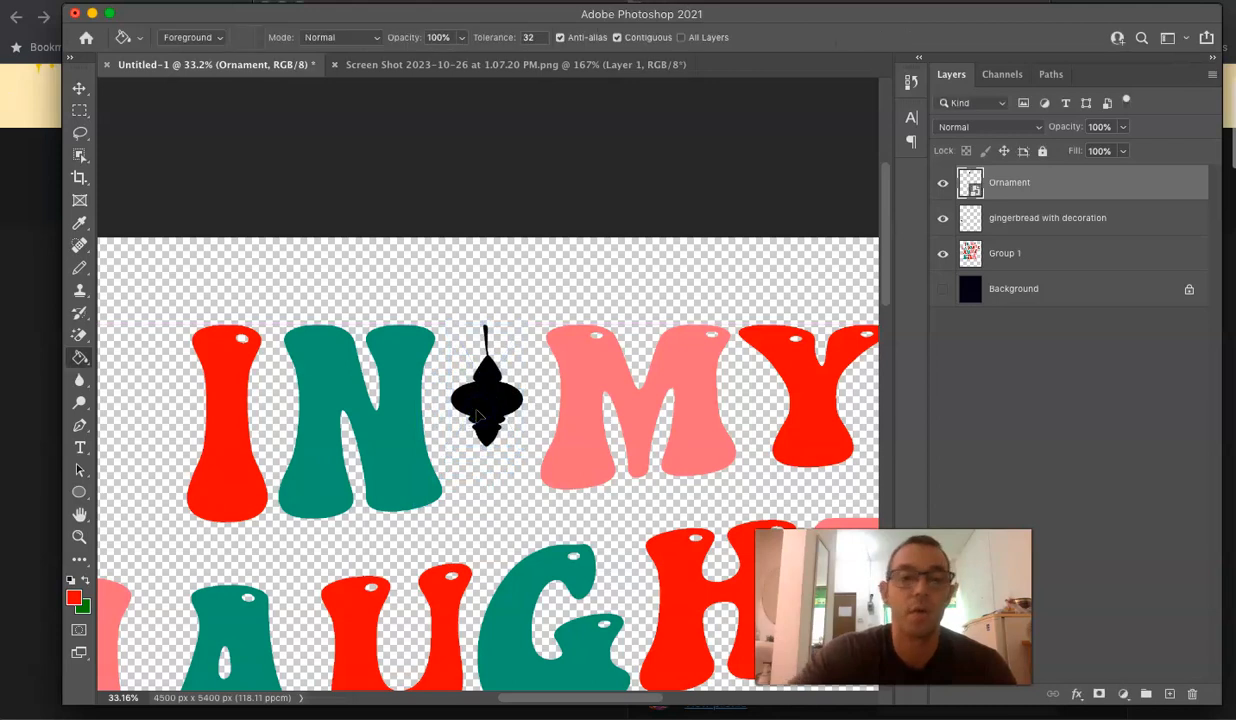
{"action": "left_click", "coordinate": [486, 405]}
{"action": "key", "text": "Return"}
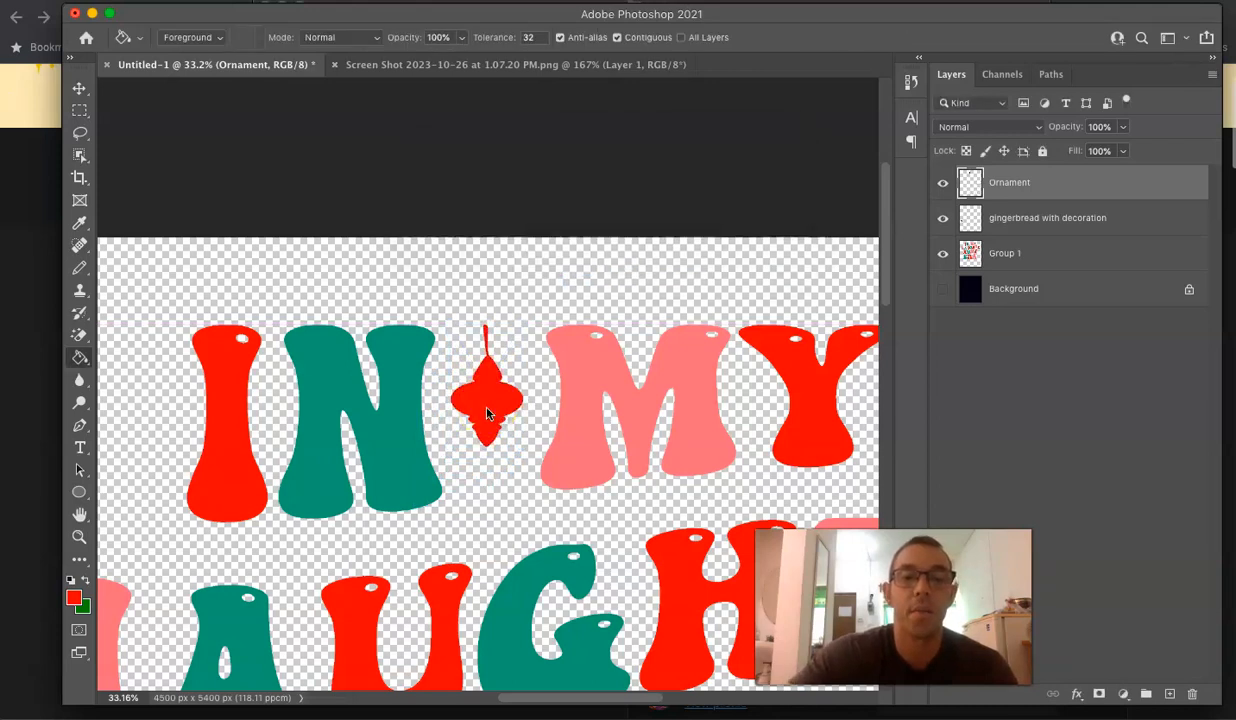
Switch to Finder and place Tree with star.png from the PNGs folder into the Photoshop T-shirt document.
{"action": "scroll", "coordinate": [487, 409], "scroll_direction": "down", "scroll_amount": 5}
{"action": "scroll", "coordinate": [487, 409], "scroll_direction": "down", "scroll_amount": 8}
{"action": "scroll", "coordinate": [487, 409], "scroll_direction": "up", "scroll_amount": 2}
{"action": "scroll", "coordinate": [487, 409], "scroll_direction": "down", "scroll_amount": 1}
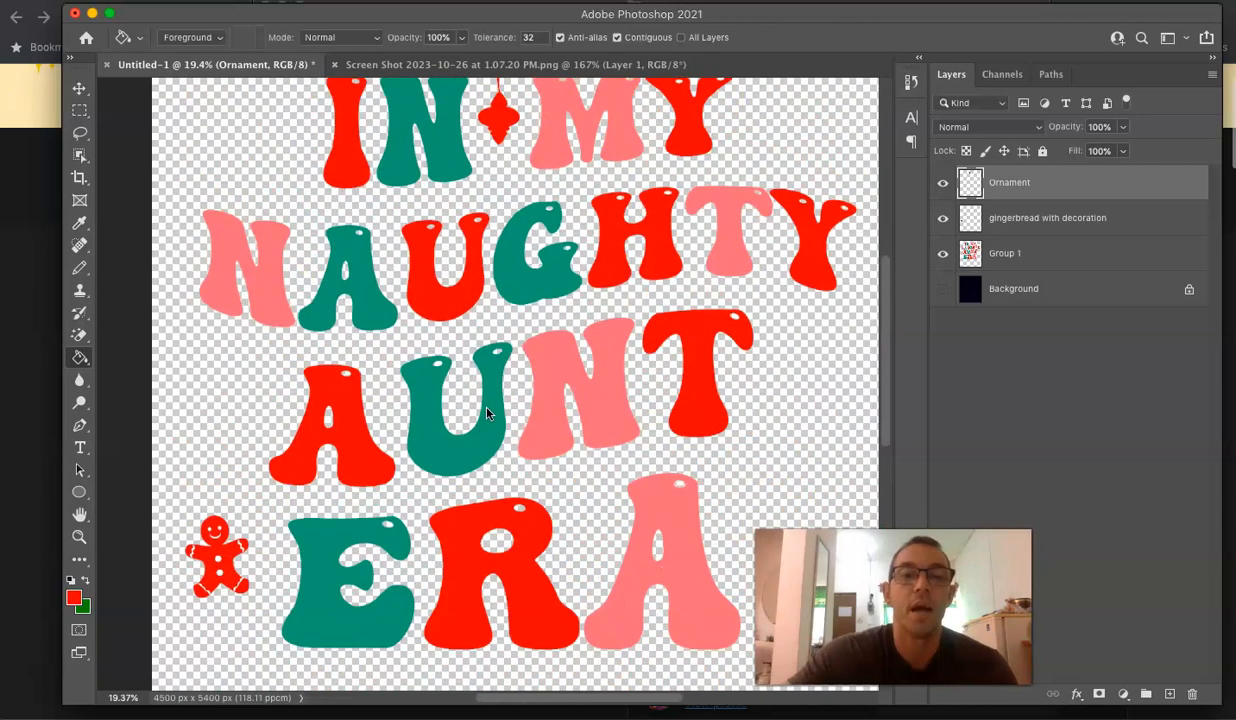
{"action": "scroll", "coordinate": [487, 413], "scroll_direction": "down", "scroll_amount": 2}
{"action": "mouse_move", "coordinate": [58, 690]}
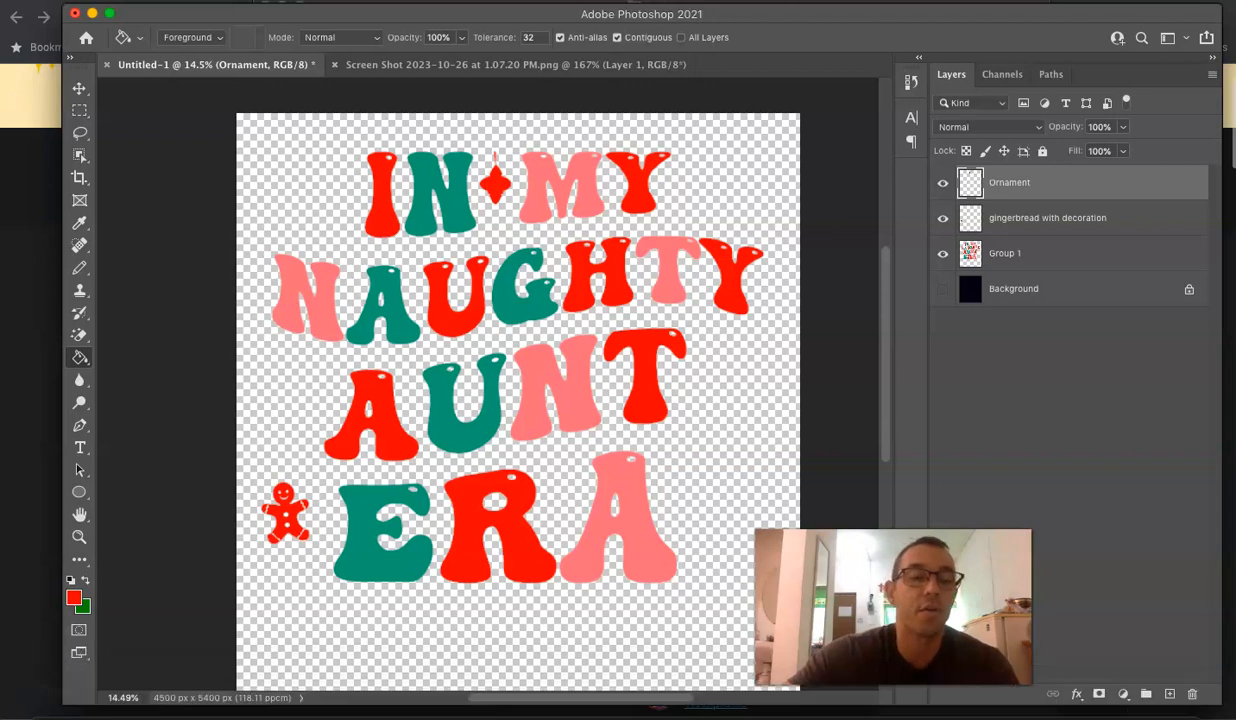
{"action": "left_click", "coordinate": [68, 705]}
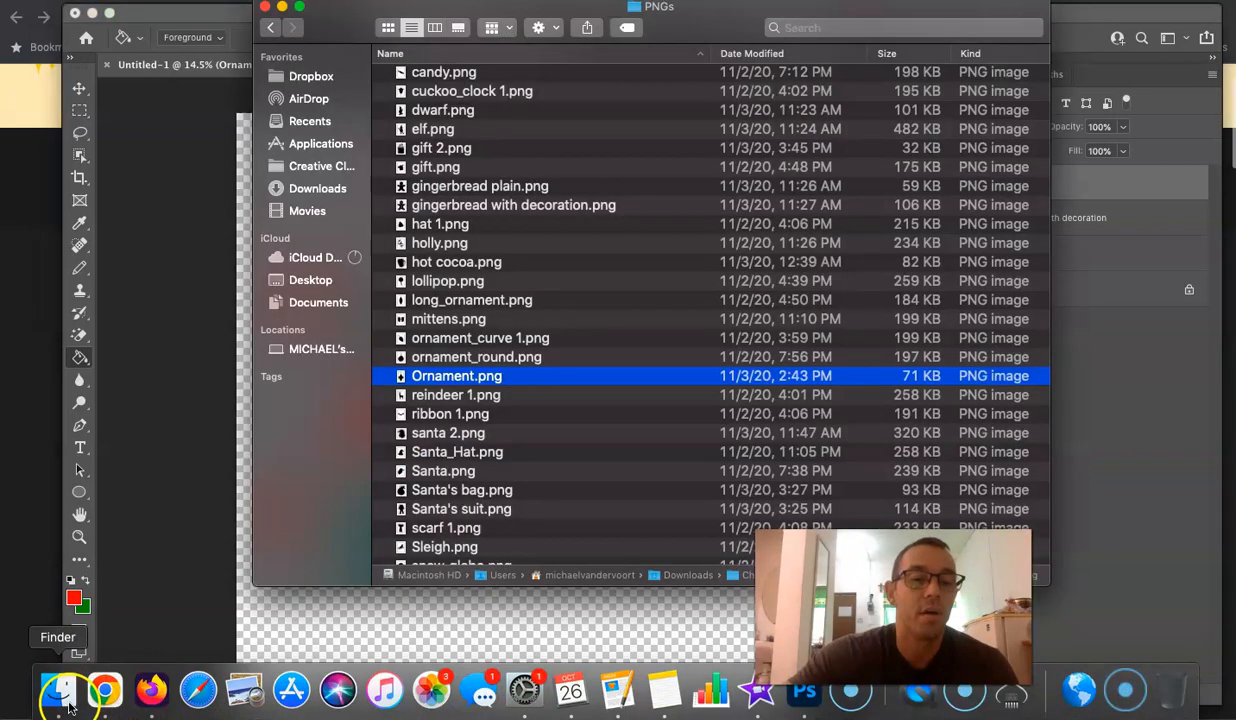
{"action": "scroll", "coordinate": [513, 384], "scroll_direction": "down", "scroll_amount": 5}
{"action": "scroll", "coordinate": [513, 384], "scroll_direction": "down", "scroll_amount": 3}
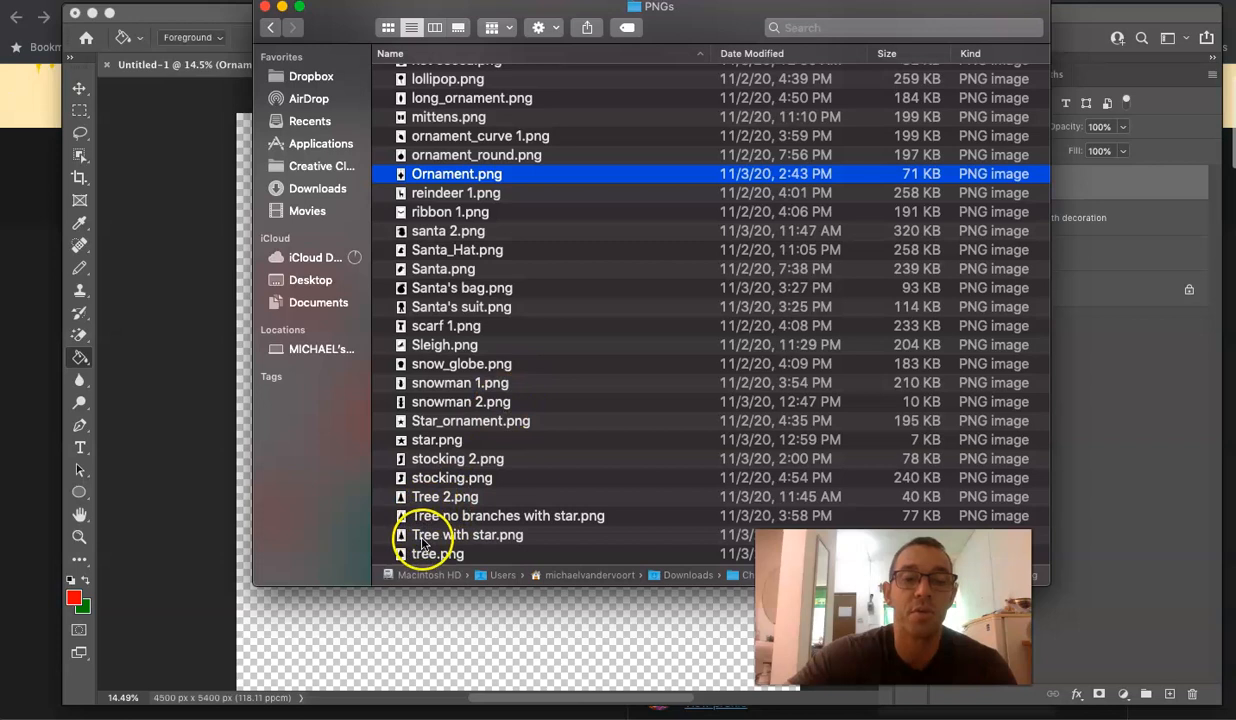
{"action": "left_click_drag", "start_coordinate": [422, 540], "coordinate": [663, 487]}
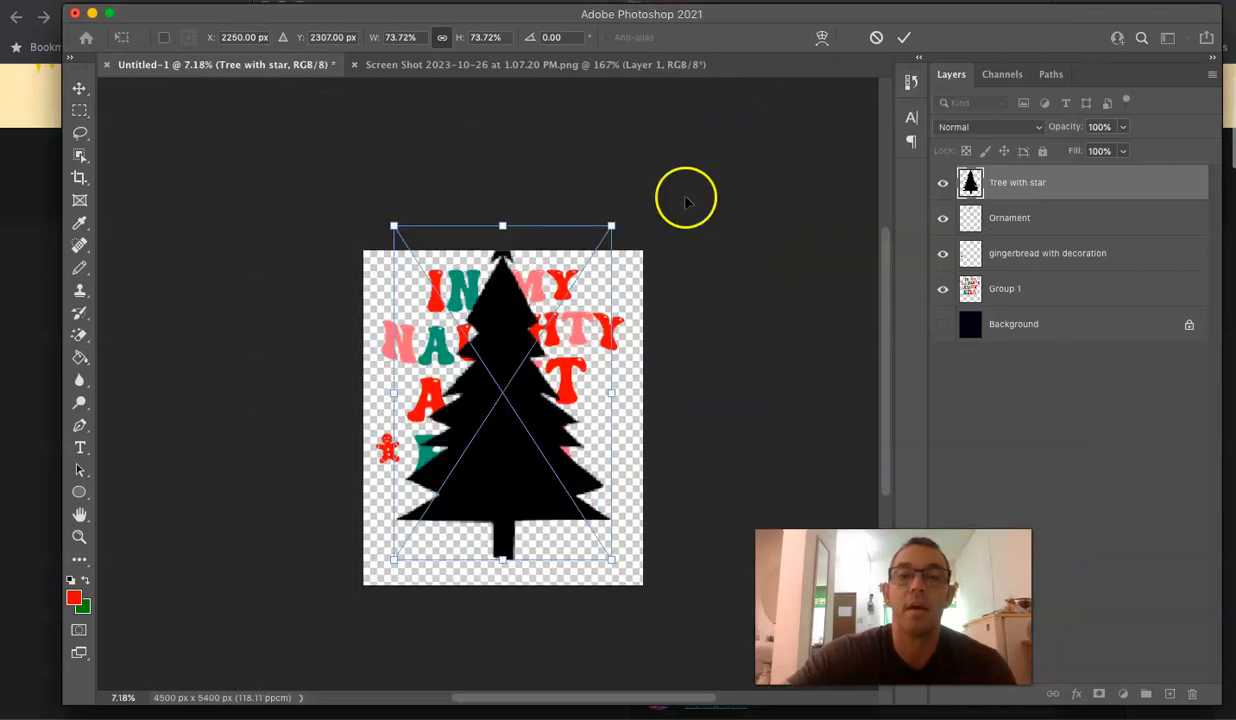
Scale the tree to 12.72% and position it just after the final A of "ERA".
{"action": "left_click_drag", "start_coordinate": [611, 226], "coordinate": [610, 433]}
{"action": "key", "text": "super+plus"}
{"action": "key", "text": "super+plus"}
{"action": "key", "text": "super+plus"}
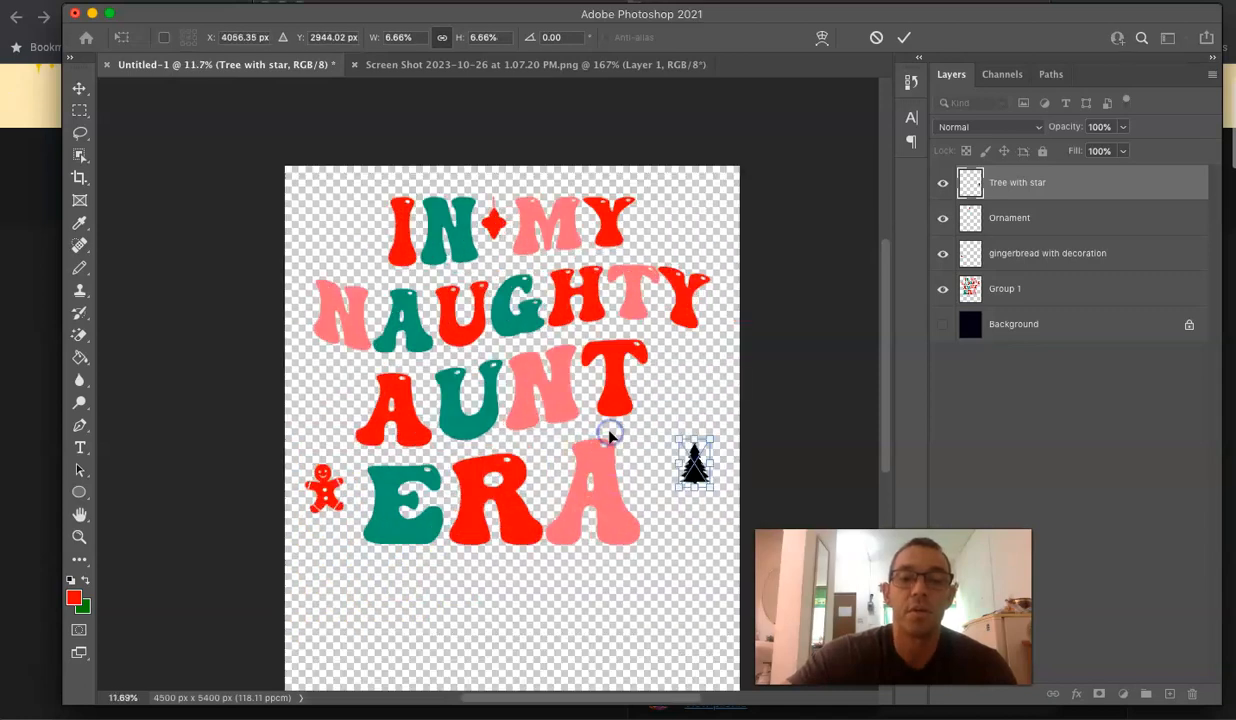
{"action": "key", "text": "Return"}
{"action": "scroll", "coordinate": [610, 437], "scroll_direction": "right", "scroll_amount": 5}
{"action": "scroll", "coordinate": [610, 437], "scroll_direction": "left", "scroll_amount": 2}
{"action": "scroll", "coordinate": [610, 437], "scroll_direction": "down", "scroll_amount": 1}
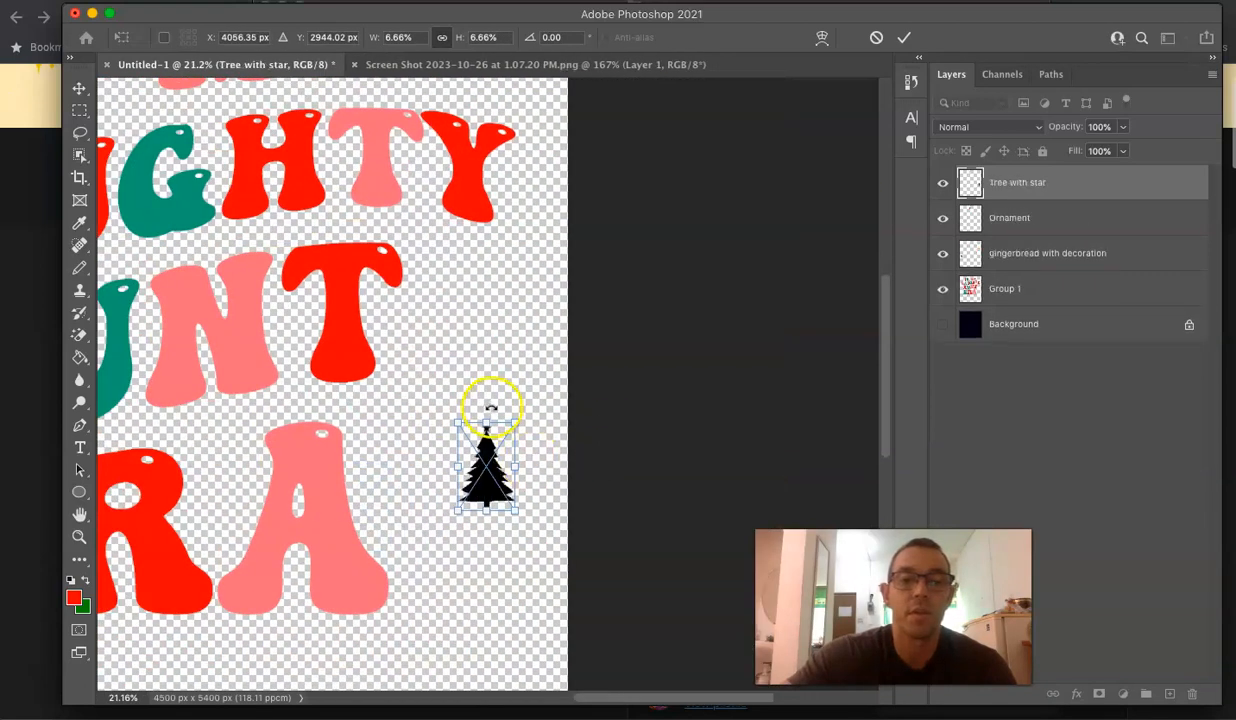
{"action": "left_click_drag", "start_coordinate": [487, 418], "coordinate": [486, 342]}
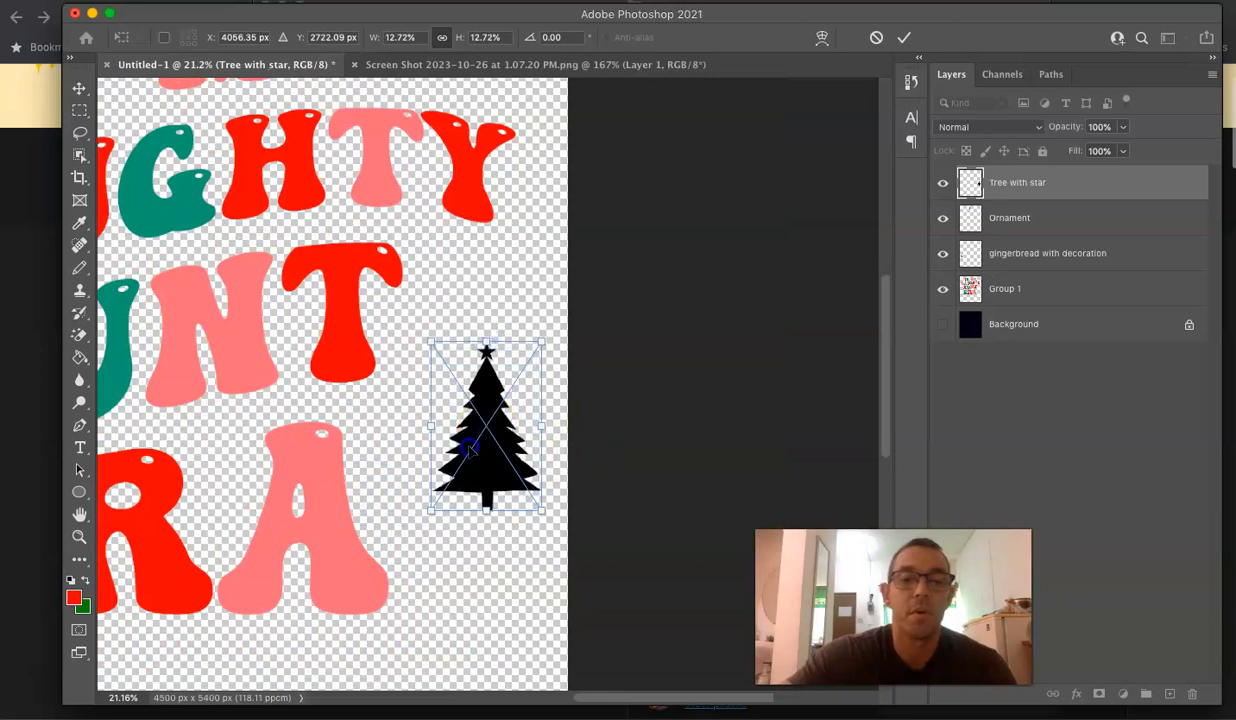
{"action": "key", "text": "Return"}
{"action": "key", "text": "g"}
{"action": "key", "text": "v"}
{"action": "mouse_move", "coordinate": [487, 459]}
{"action": "left_mouse_down"}
{"action": "mouse_move", "coordinate": [457, 477]}
{"action": "mouse_move", "coordinate": [463, 490]}
{"action": "left_mouse_up"}
Set the foreground colour to green 009573 by sampling the E of "ERA".
{"action": "key", "text": "g"}
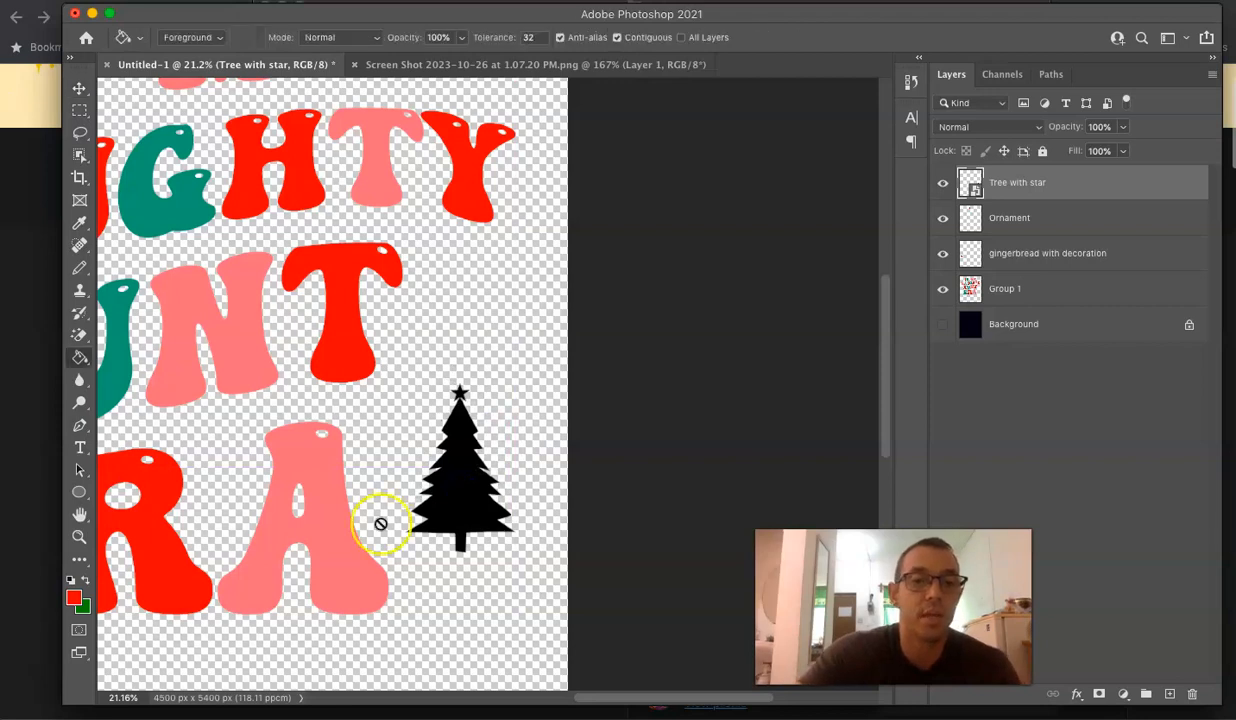
{"action": "scroll", "coordinate": [380, 524], "scroll_direction": "left", "scroll_amount": 5}
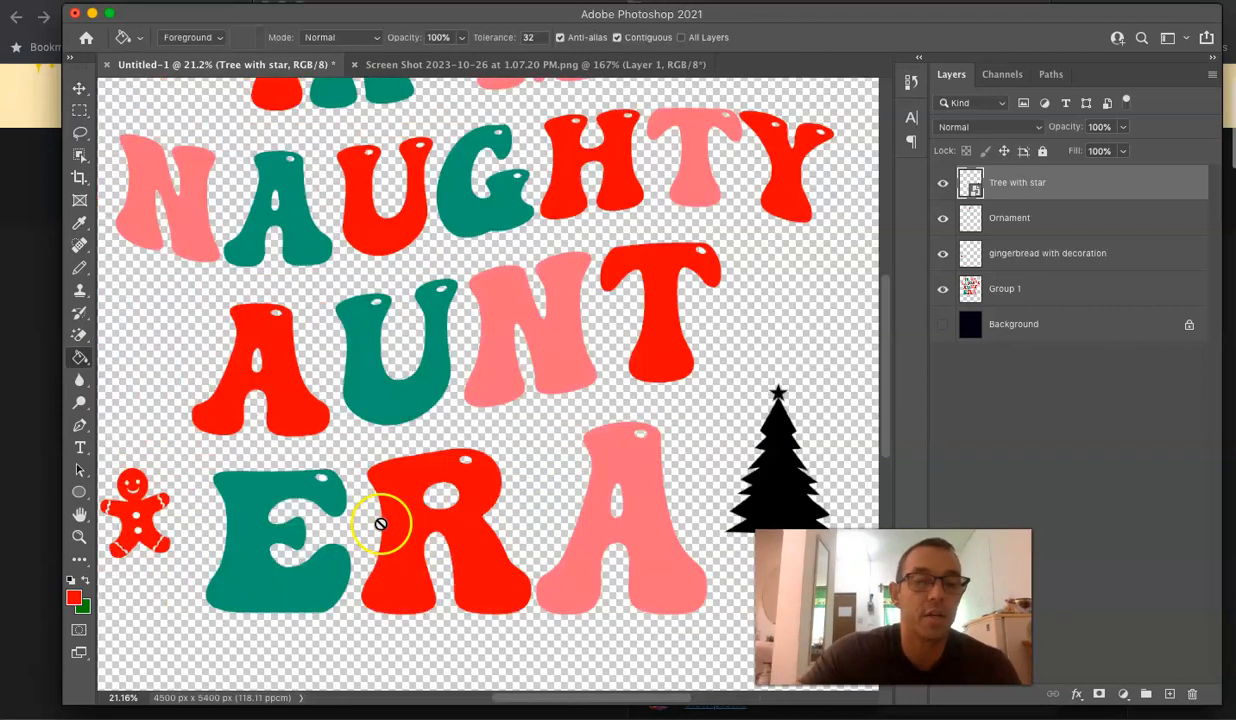
{"action": "left_click", "coordinate": [72, 600]}
{"action": "left_click", "coordinate": [256, 583]}
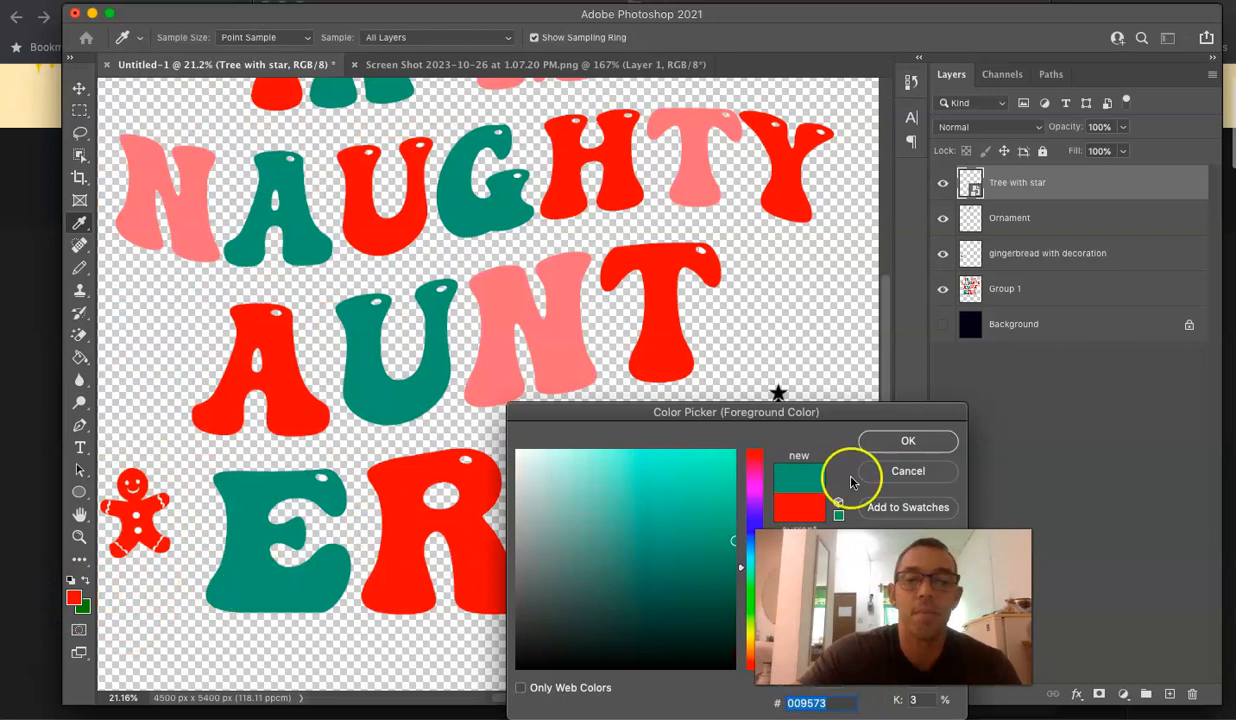
{"action": "left_click", "coordinate": [899, 440]}
Rasterize the Tree with star layer and fill the tree with the green foreground colour.
{"action": "scroll", "coordinate": [788, 483], "scroll_direction": "down", "scroll_amount": 3}
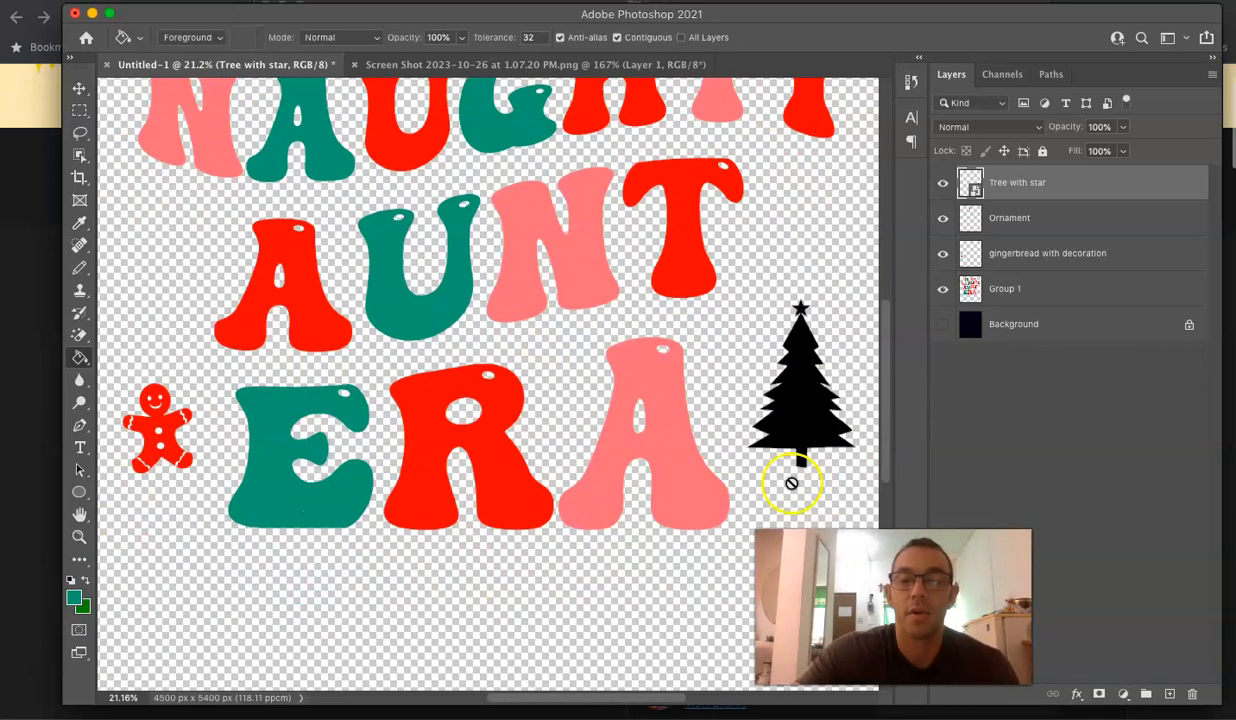
{"action": "key", "text": "v"}
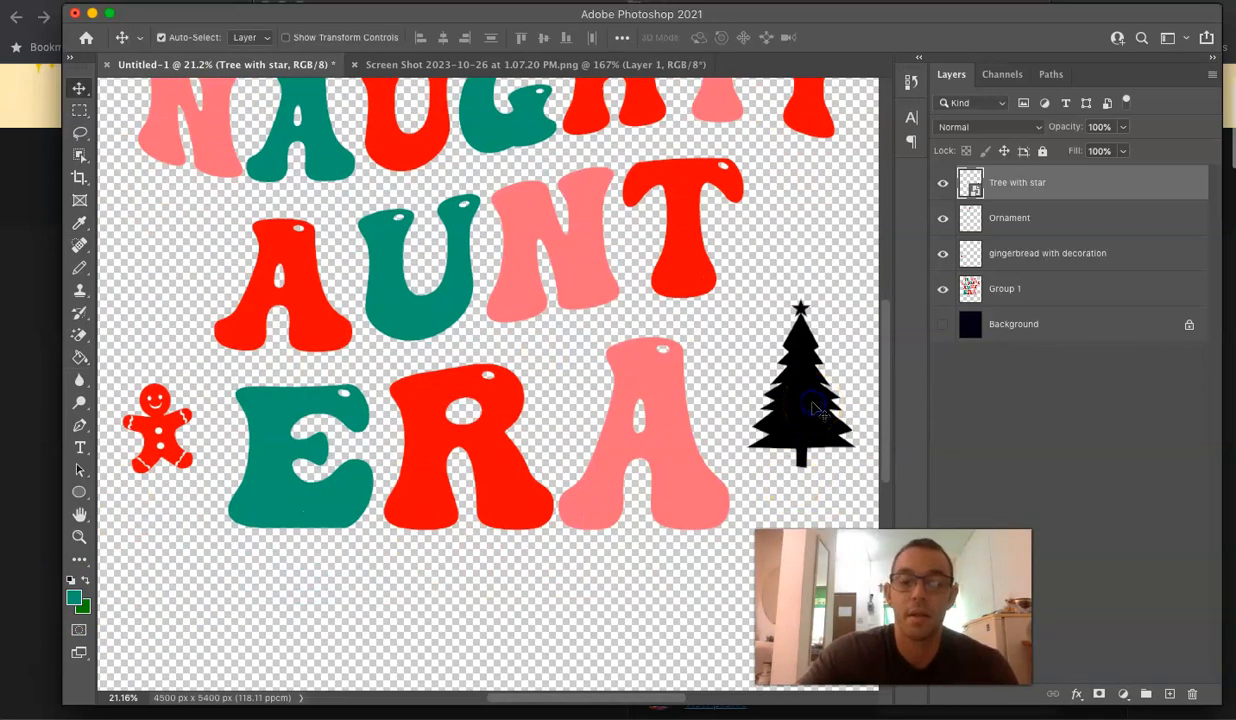
{"action": "key", "text": "g"}
{"action": "left_click", "coordinate": [815, 410]}
{"action": "key", "text": "Return"}
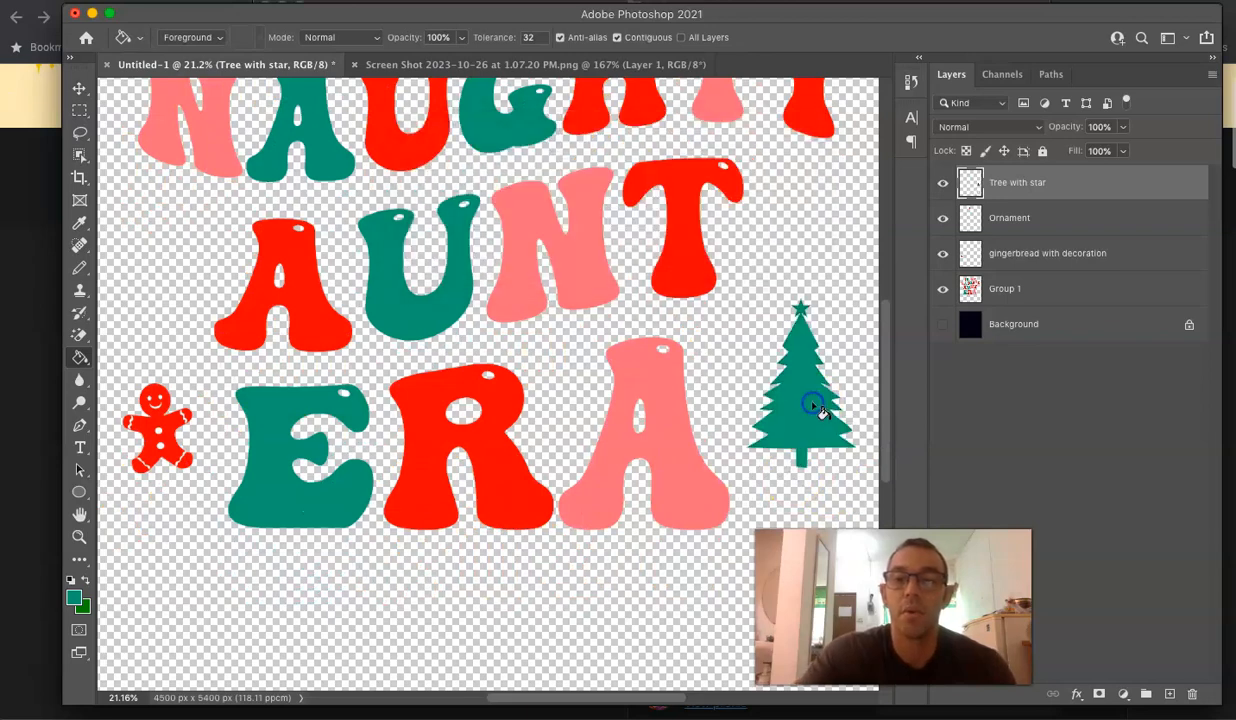
Move the green tree up slightly beside "ERA" and scale it down to 77.61%.
{"action": "scroll", "coordinate": [818, 410], "scroll_direction": "down", "scroll_amount": 5}
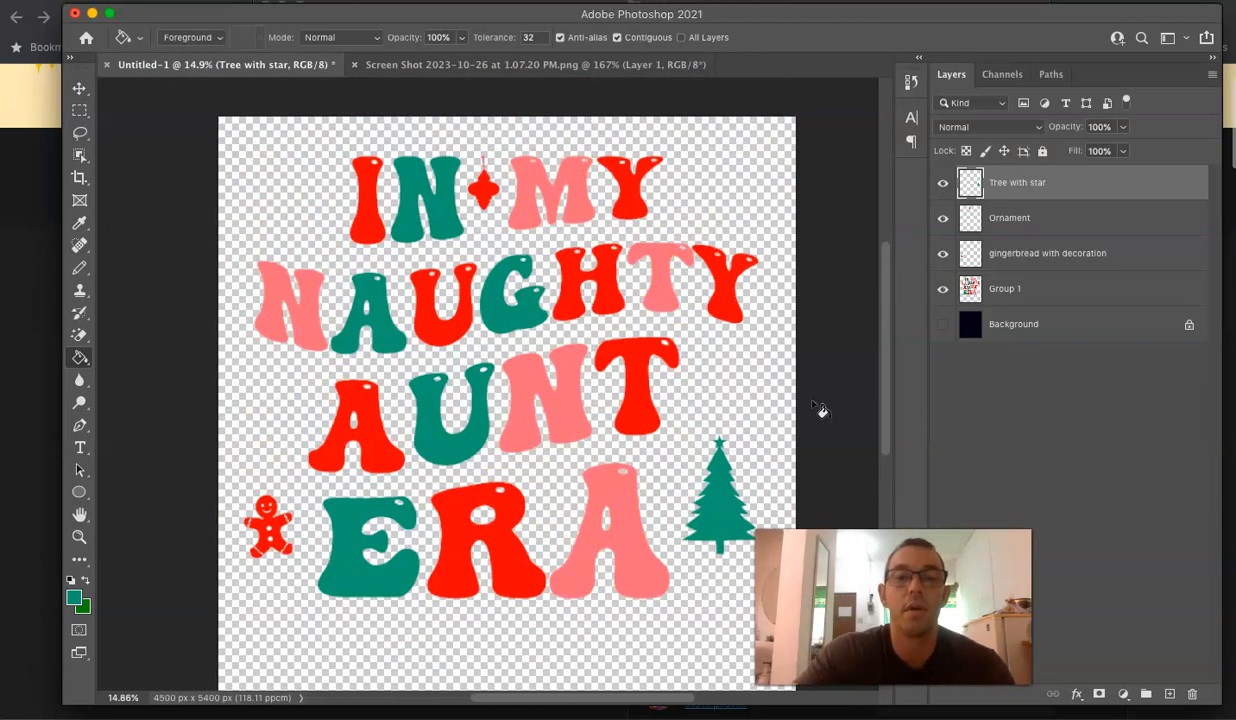
{"action": "left_click", "coordinate": [729, 469]}
{"action": "key", "text": "v"}
{"action": "left_click_drag", "start_coordinate": [726, 497], "coordinate": [726, 470]}
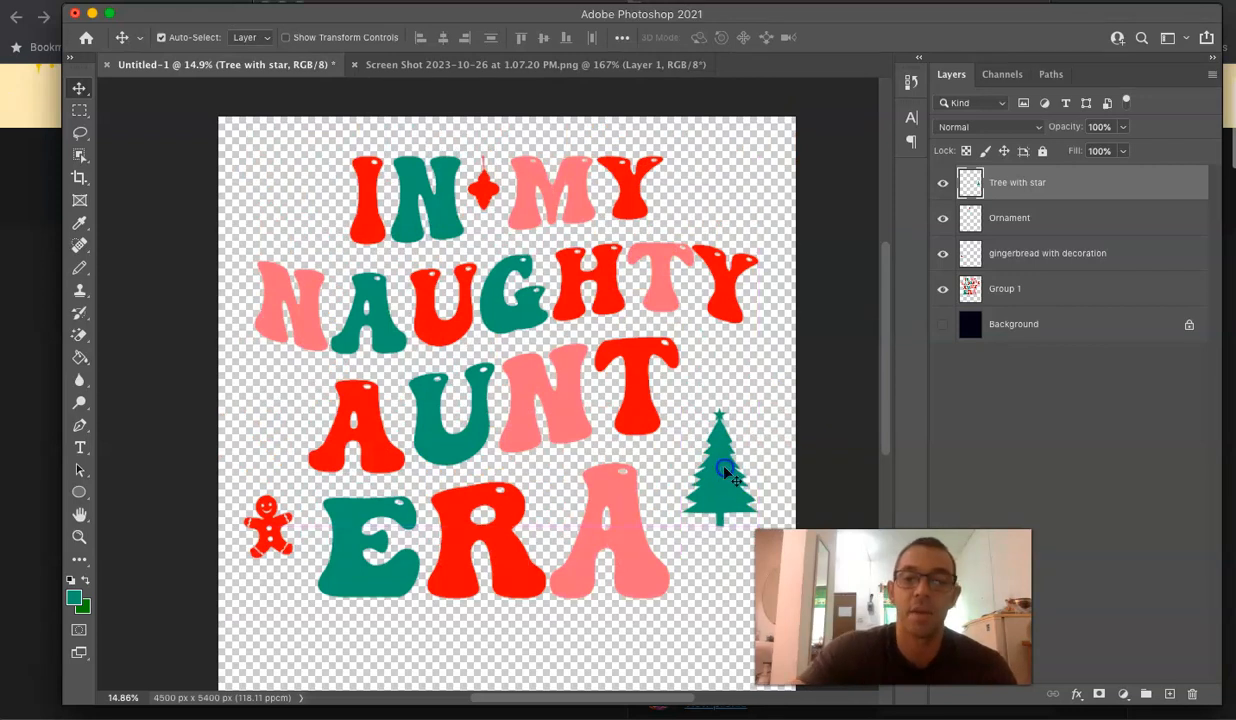
{"action": "key", "text": "super+t"}
{"action": "scroll", "coordinate": [759, 403], "scroll_direction": "down", "scroll_amount": 3}
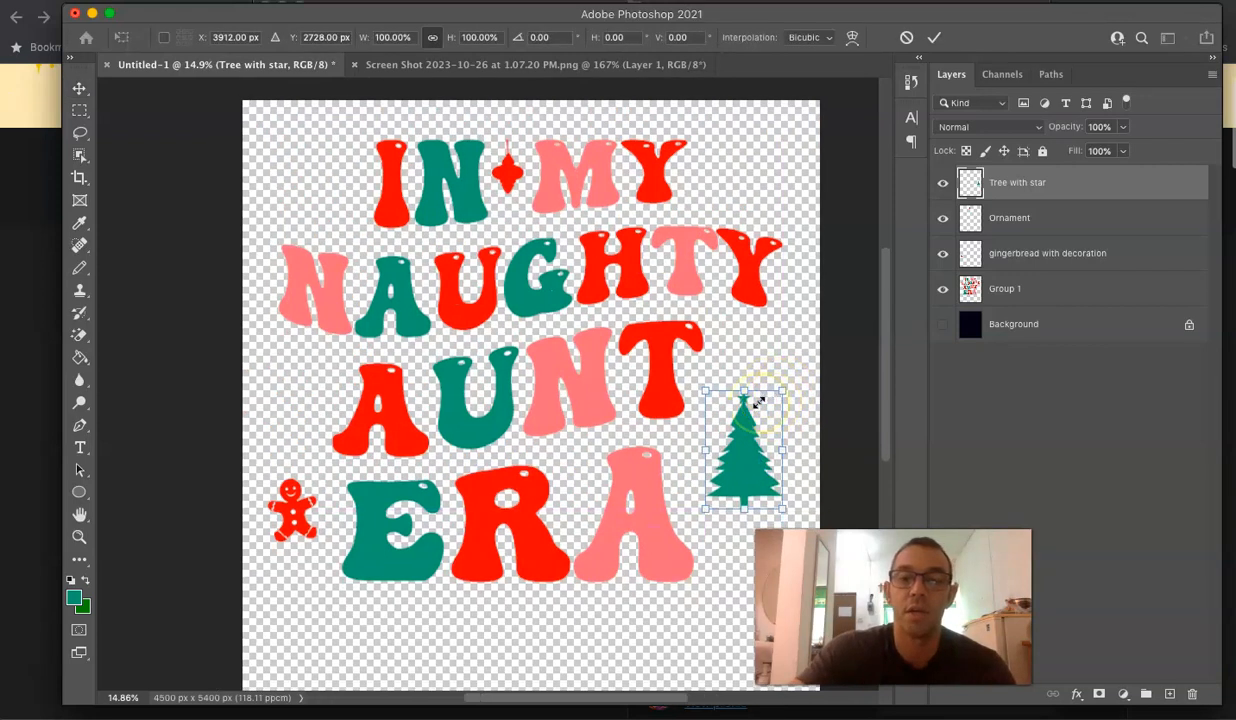
{"action": "left_click_drag", "start_coordinate": [766, 376], "coordinate": [729, 459]}
Switch to Finder and try to place snowman 1.png while the tree's transform is still active.
{"action": "mouse_move", "coordinate": [60, 700]}
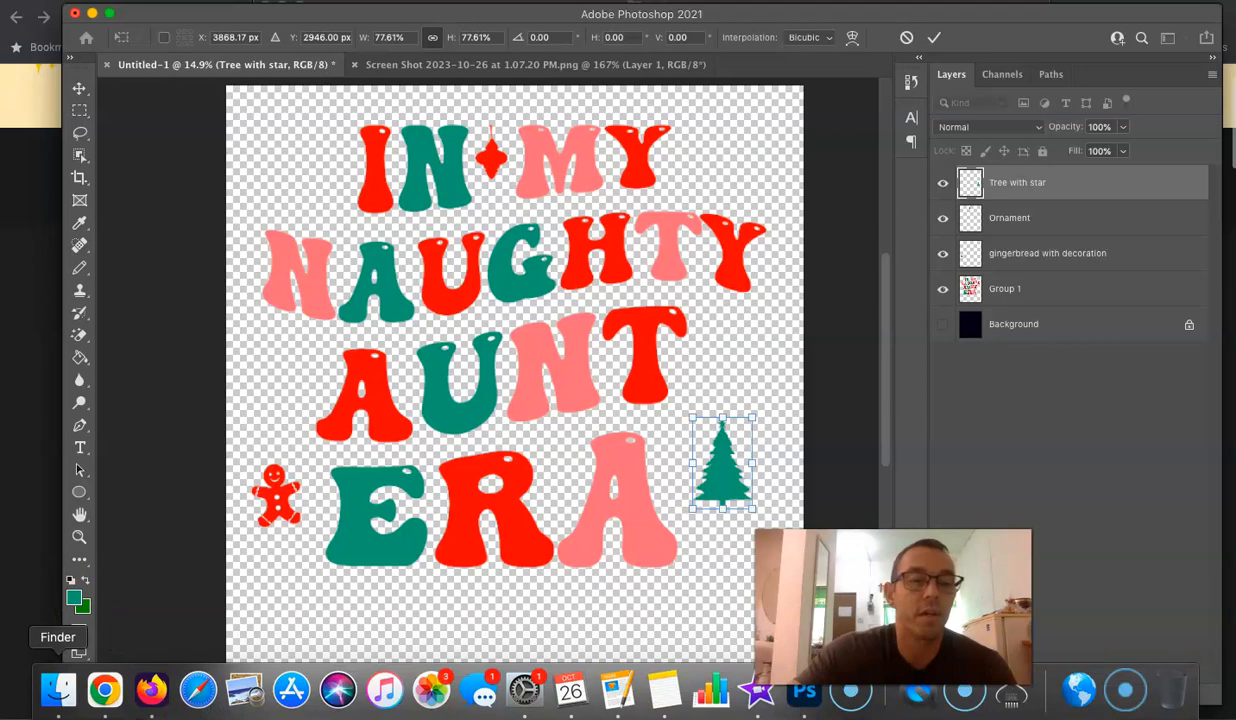
{"action": "scroll", "coordinate": [124, 604], "scroll_direction": "down", "scroll_amount": 6}
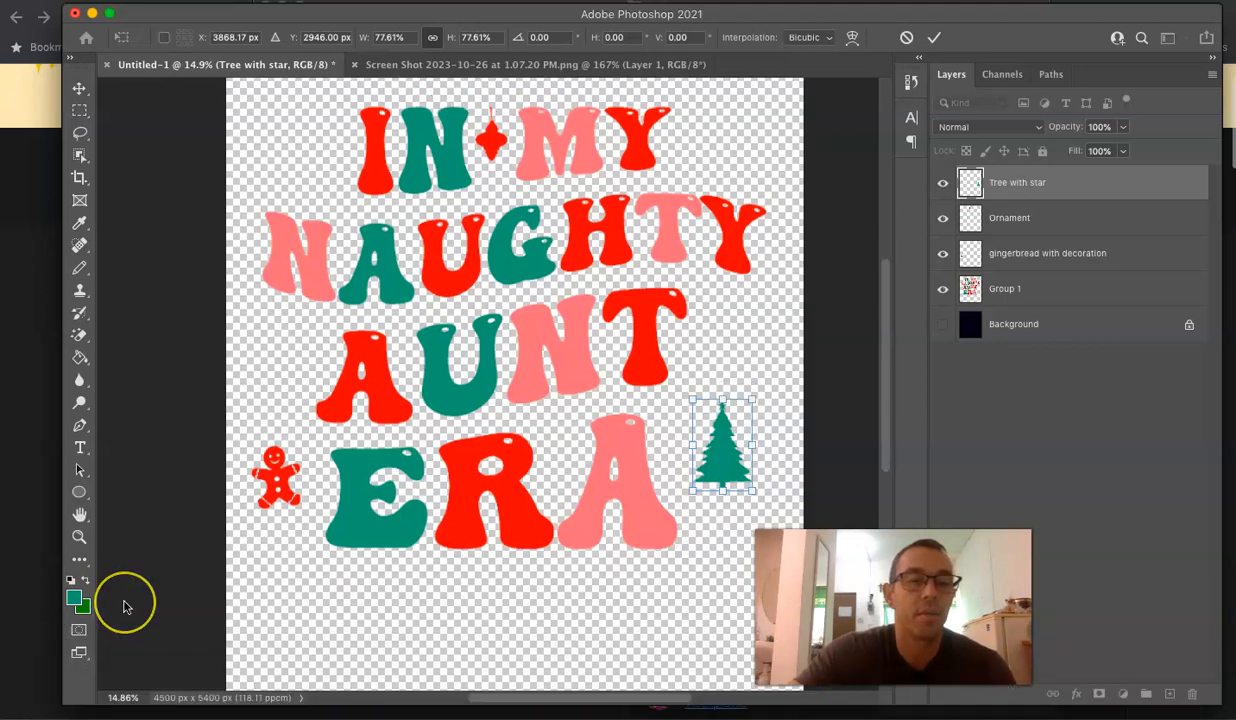
{"action": "scroll", "coordinate": [124, 604], "scroll_direction": "up", "scroll_amount": 7}
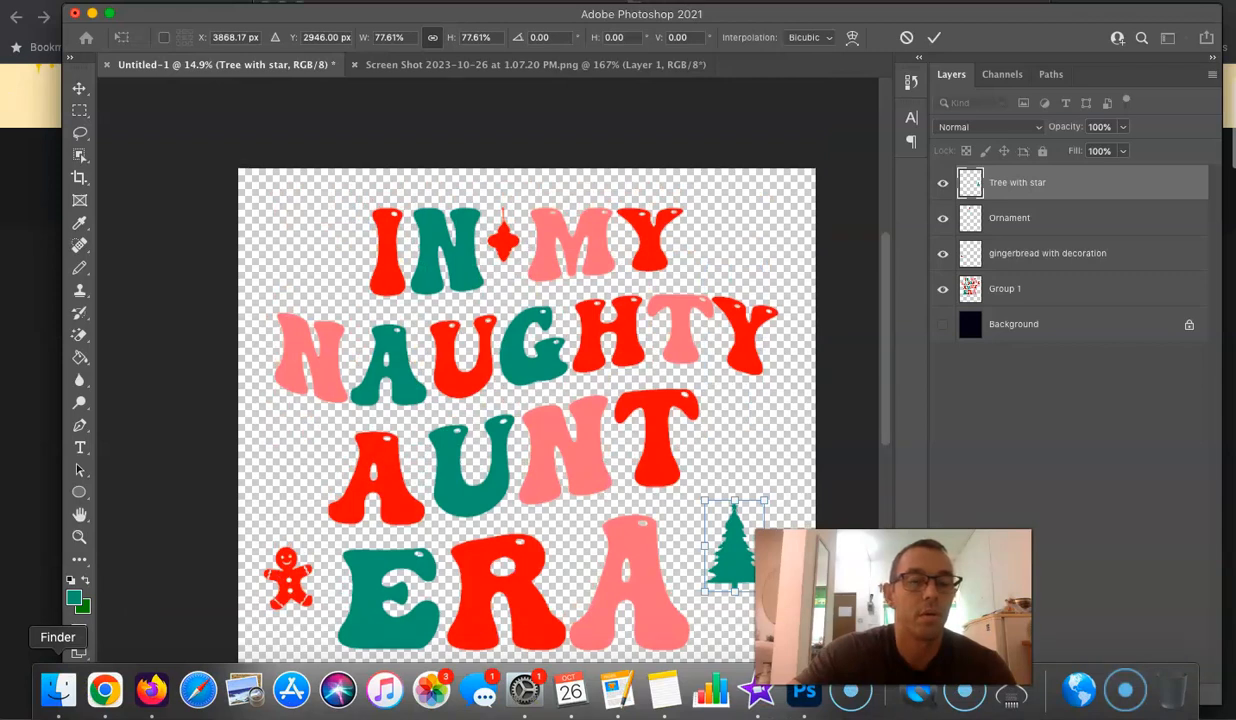
{"action": "key", "text": "super+Tab"}
{"action": "scroll", "coordinate": [441, 430], "scroll_direction": "up", "scroll_amount": 3}
{"action": "scroll", "coordinate": [443, 450], "scroll_direction": "down", "scroll_amount": 1}
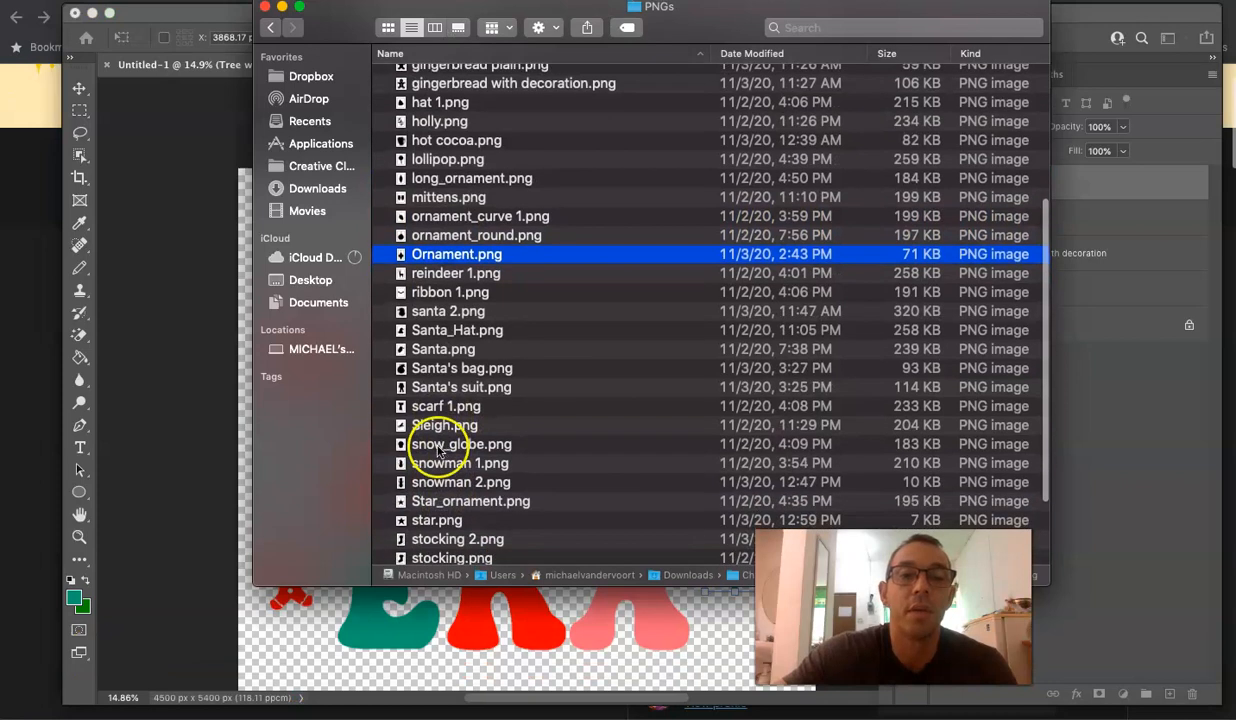
{"action": "left_click", "coordinate": [424, 466]}
{"action": "left_click_drag", "start_coordinate": [424, 466], "coordinate": [514, 510]}
{"action": "key", "text": "super+Tab"}
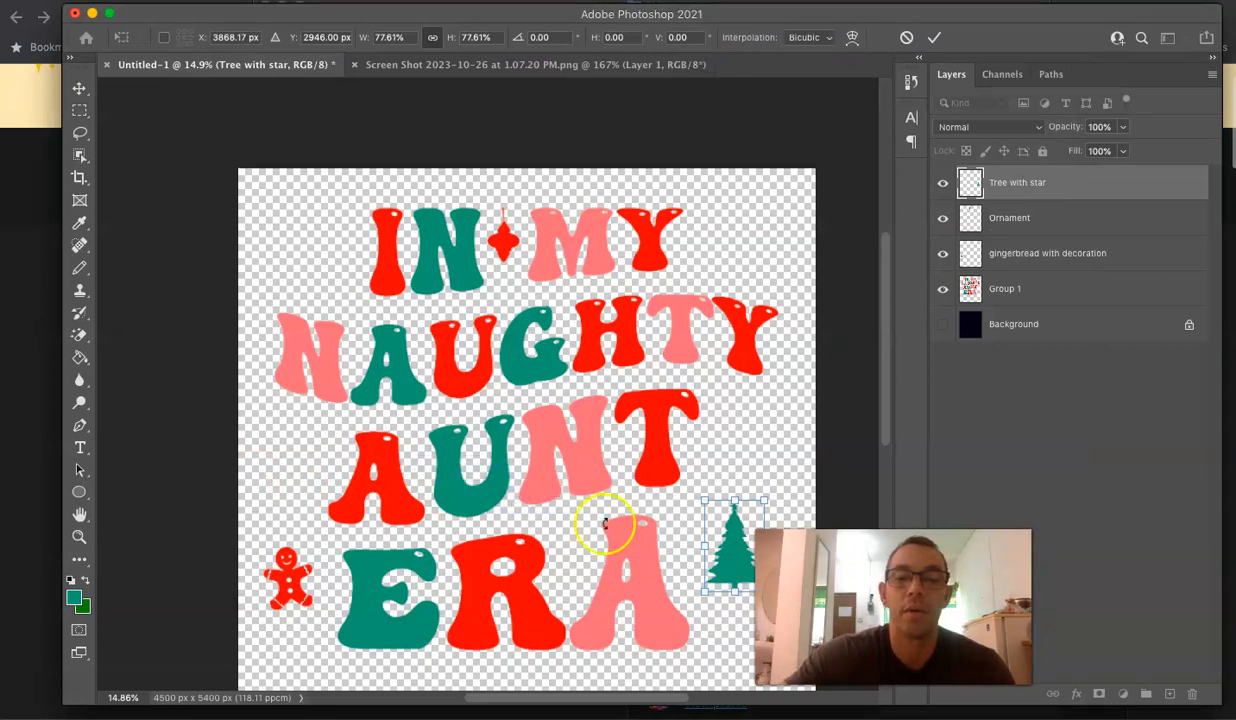
Commit the tree's transform and place snowman 1.png from the Finder PNGs folder into the Photoshop document.
{"action": "key", "text": "Return"}
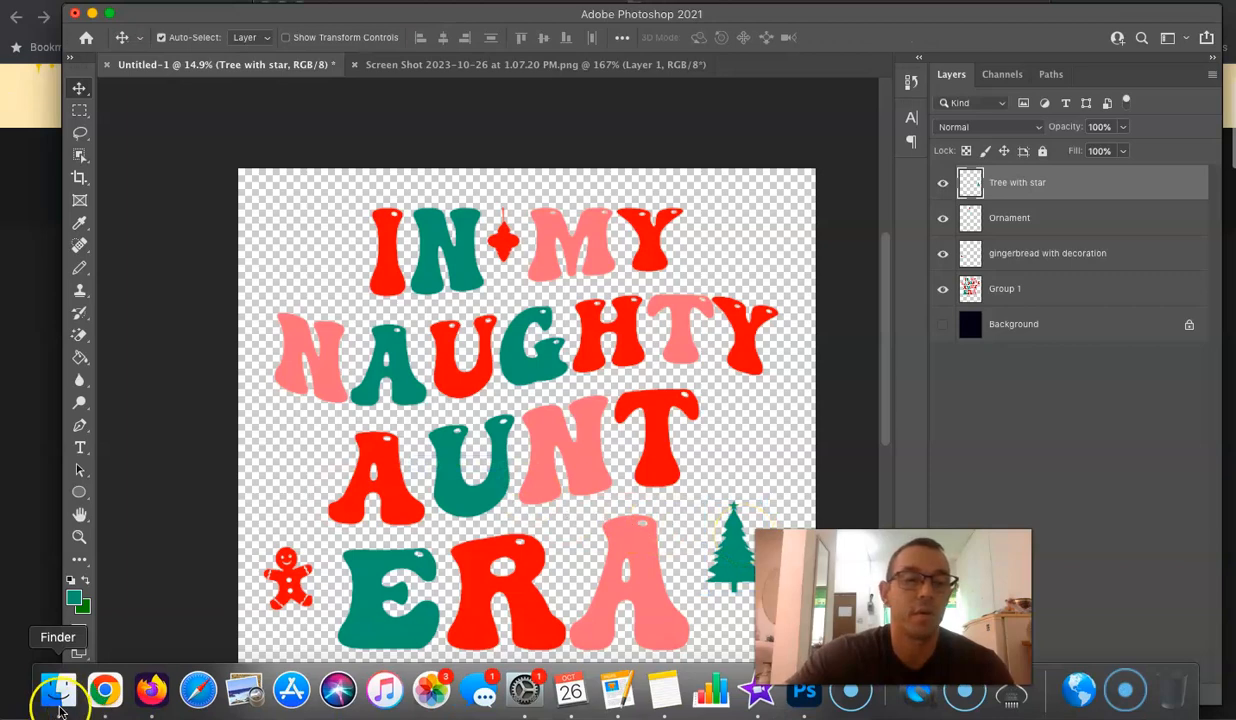
{"action": "left_click", "coordinate": [60, 703]}
{"action": "left_click_drag", "start_coordinate": [423, 463], "coordinate": [215, 487]}
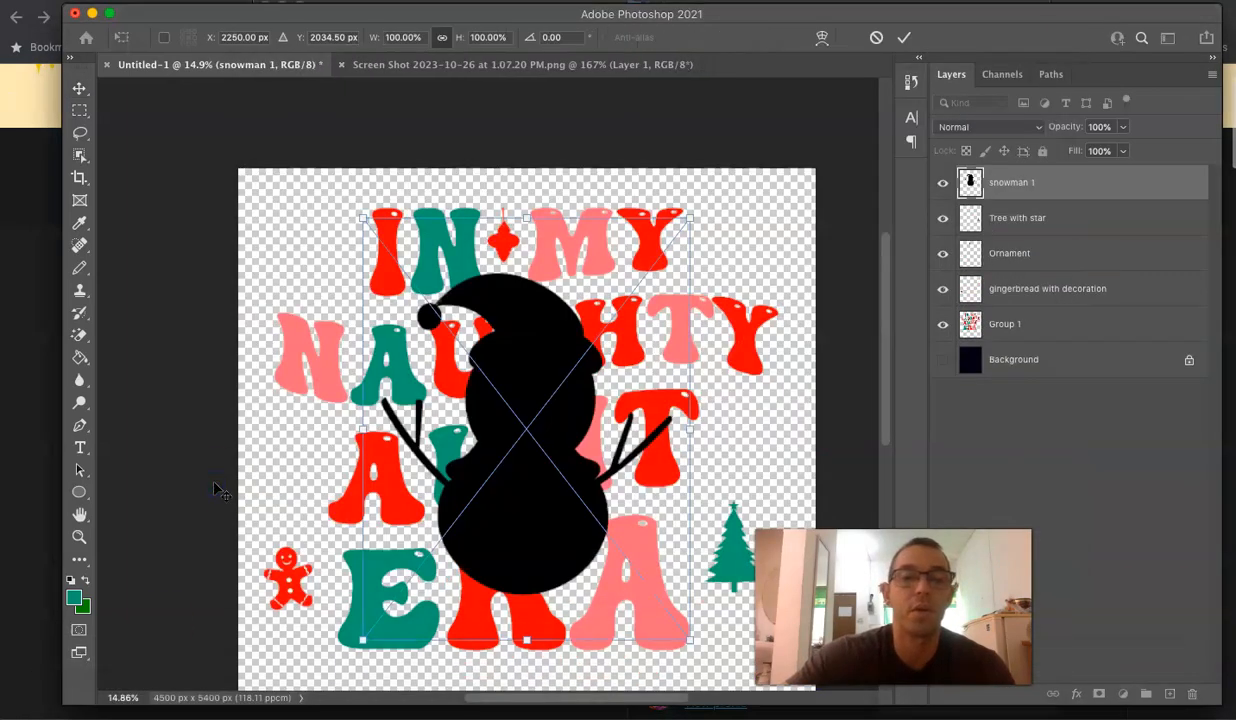
Scale the snowman down to a small decoration and position it just after the Y of "MY".
{"action": "left_click_drag", "start_coordinate": [690, 218], "coordinate": [428, 508]}
{"action": "left_click_drag", "start_coordinate": [386, 588], "coordinate": [318, 236]}
{"action": "left_click_drag", "start_coordinate": [357, 190], "coordinate": [339, 210]}
{"action": "key", "text": "Return"}
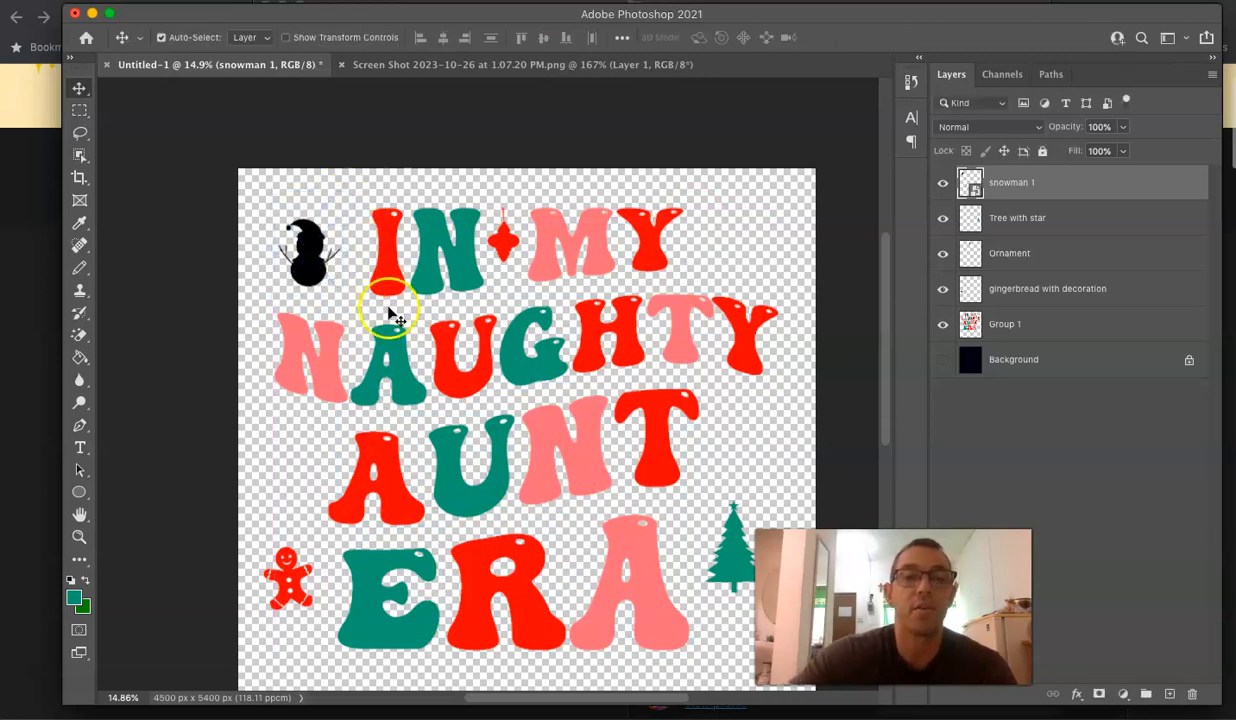
{"action": "left_click_drag", "start_coordinate": [324, 292], "coordinate": [736, 269]}
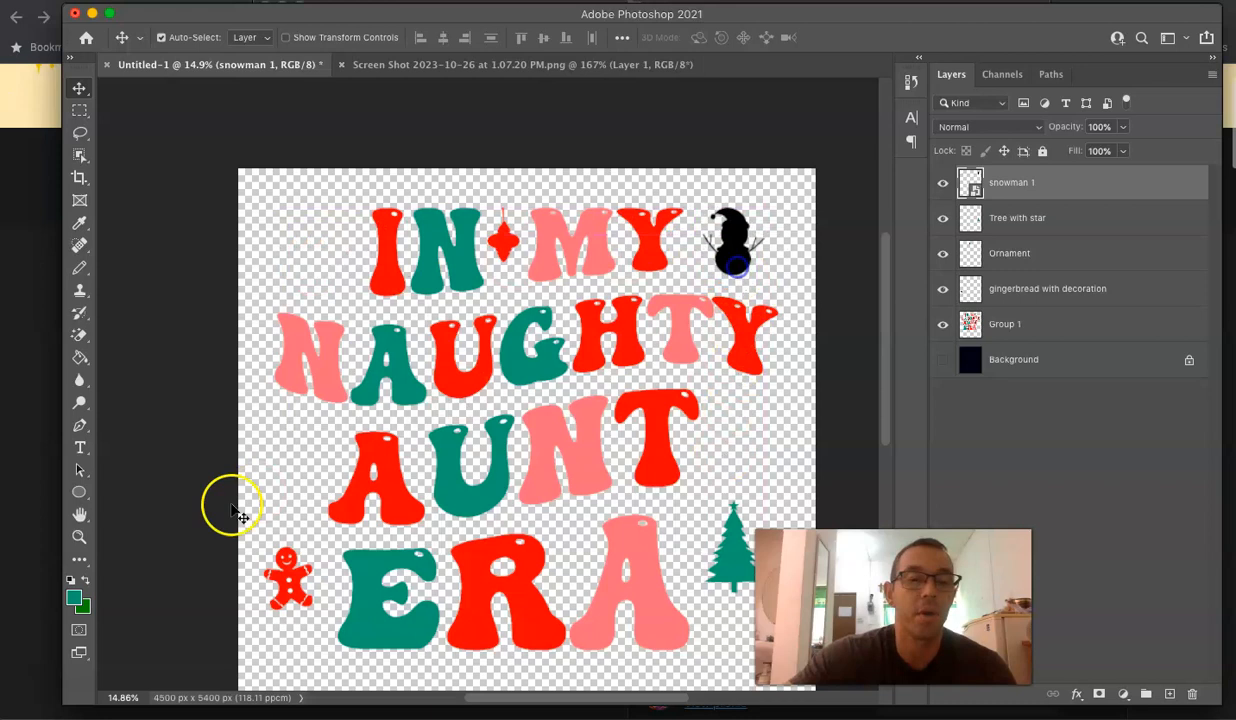
Set the foreground colour to pink ff7984 by sampling the N of "NAUGHTY".
{"action": "left_click", "coordinate": [75, 598]}
{"action": "left_click", "coordinate": [327, 375]}
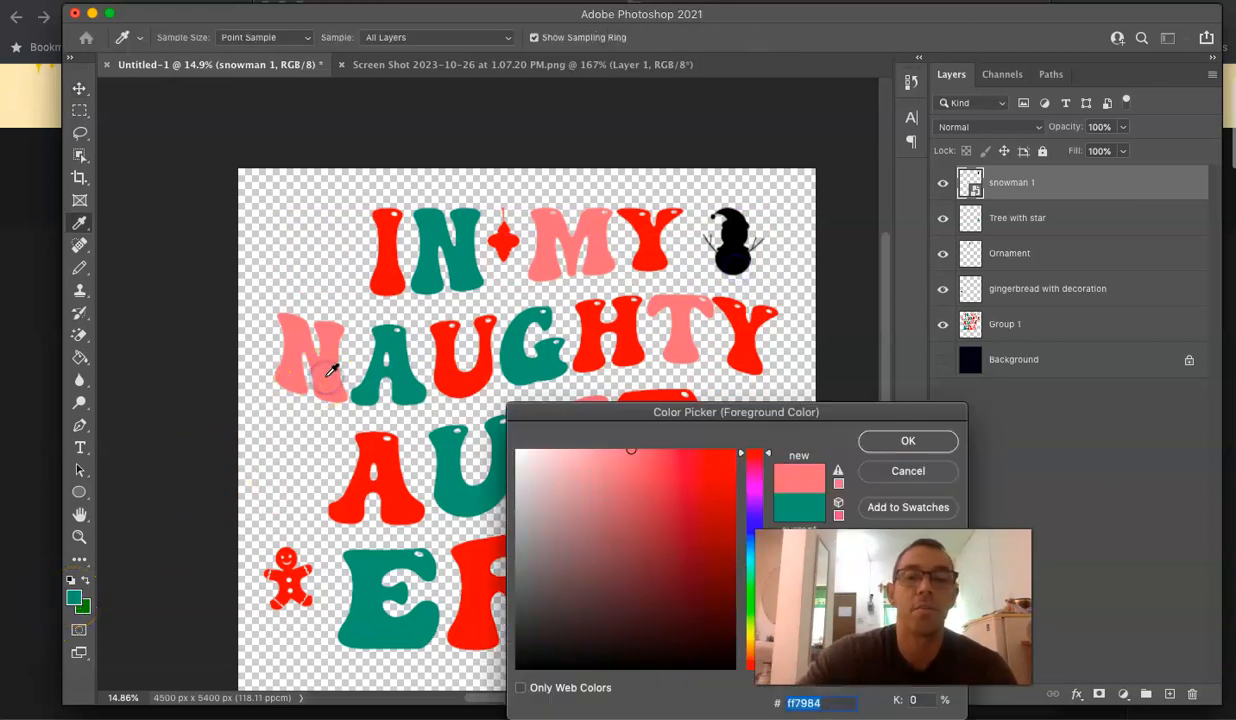
{"action": "key", "text": "Return"}
Rasterize the snowman 1 layer and fill the snowman with the pink foreground colour.
{"action": "key", "text": "v"}
{"action": "left_click", "coordinate": [742, 258]}
{"action": "key", "text": "g"}
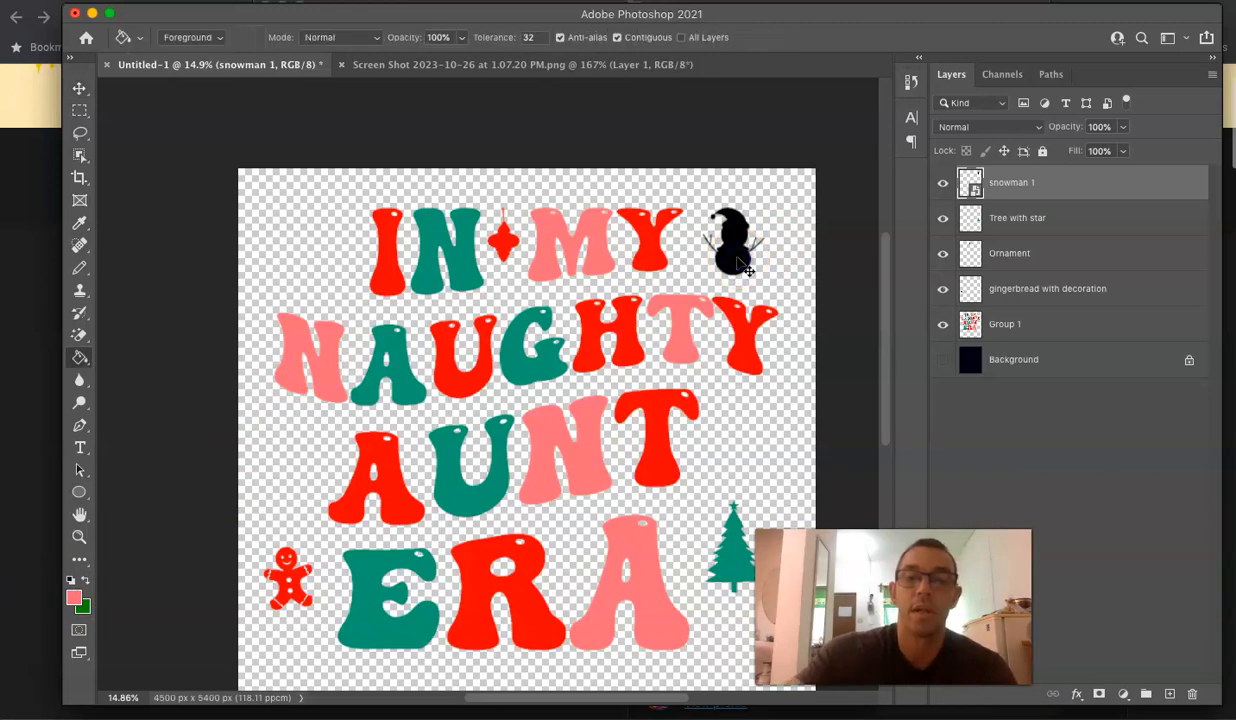
{"action": "left_click", "coordinate": [737, 258]}
{"action": "left_click", "coordinate": [737, 262]}
Rotate the snowman clockwise by about 9° and commit the transform.
{"action": "key", "text": "ctrl+t"}
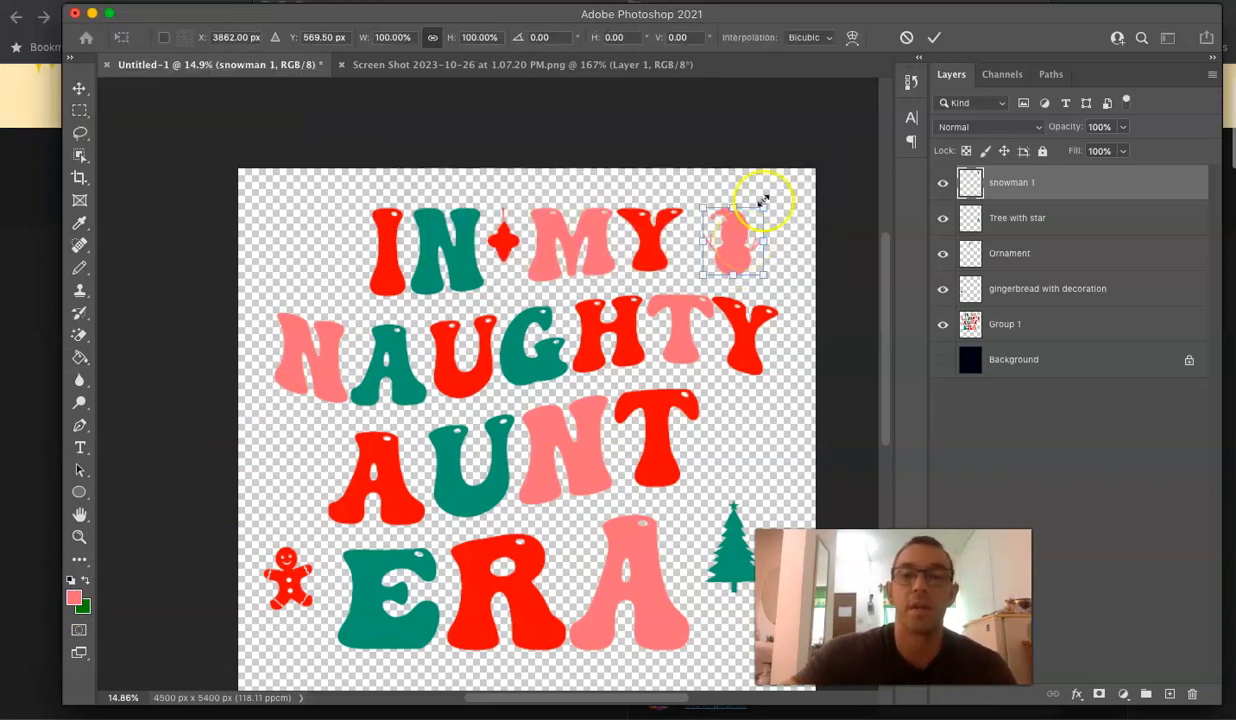
{"action": "left_click_drag", "start_coordinate": [786, 185], "coordinate": [793, 193]}
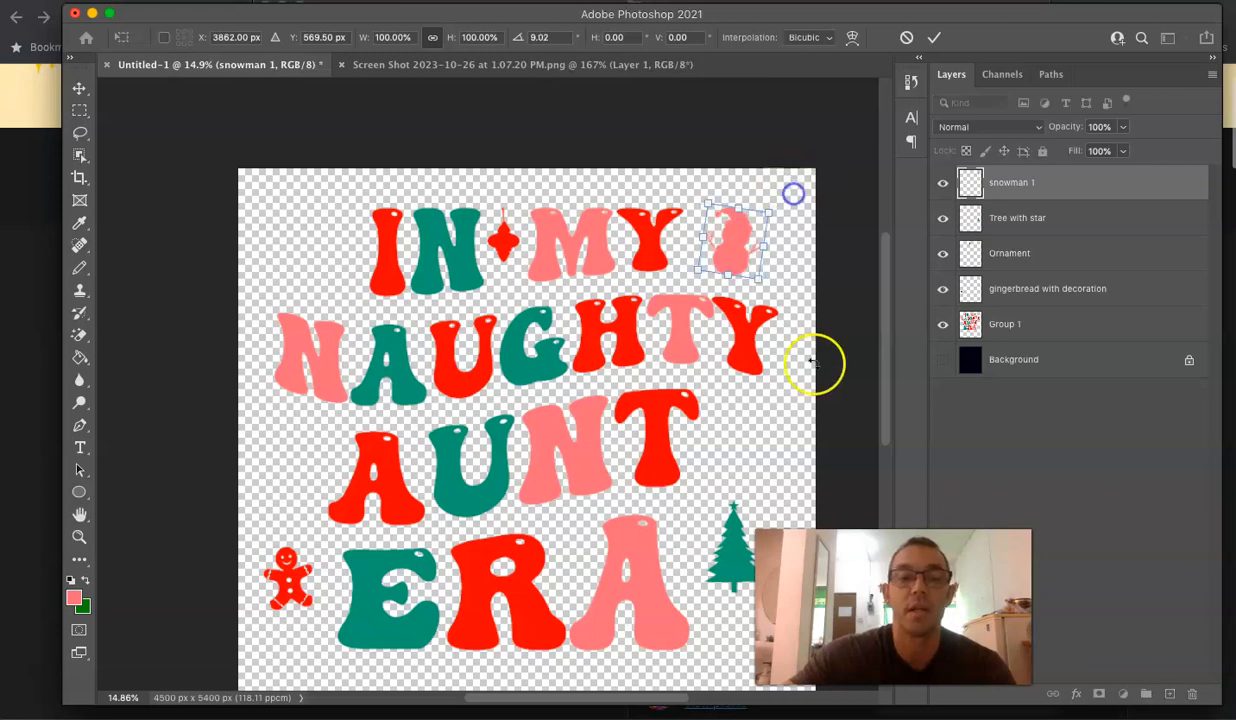
{"action": "left_click", "coordinate": [989, 413]}
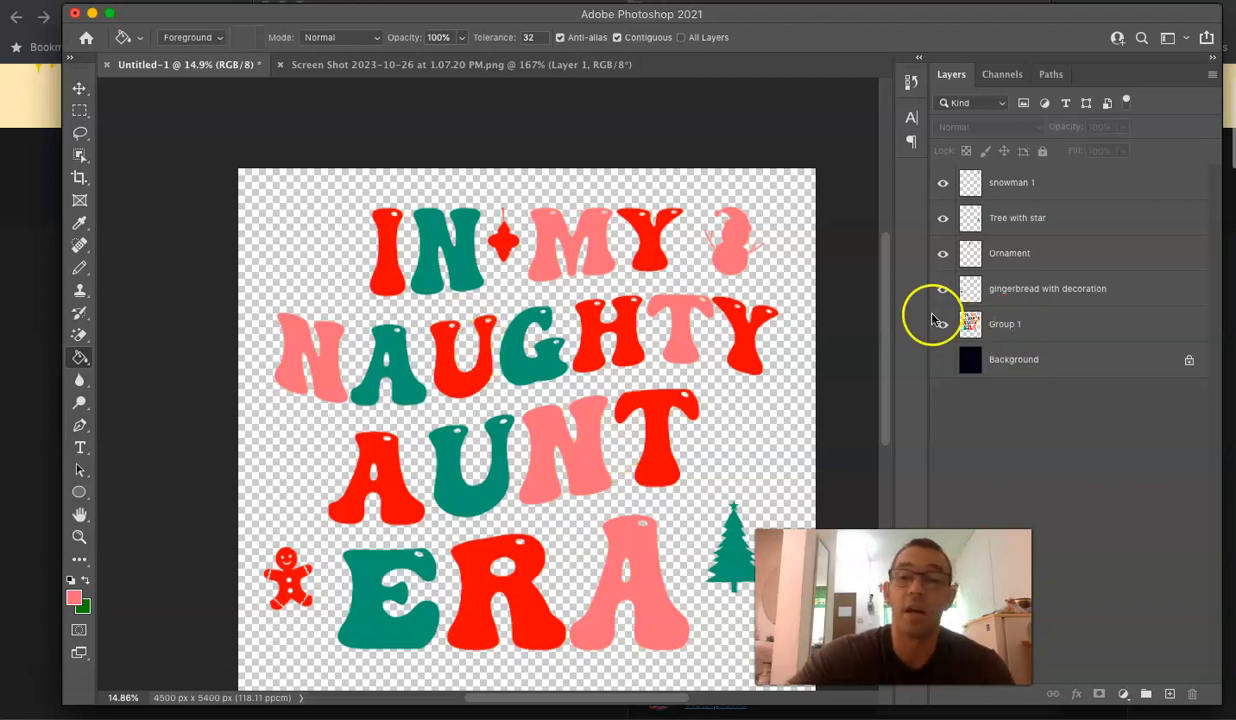
Add a black 20 px outside stroke to the lettering on the Group 1 layer.
{"action": "left_click", "coordinate": [1005, 327]}
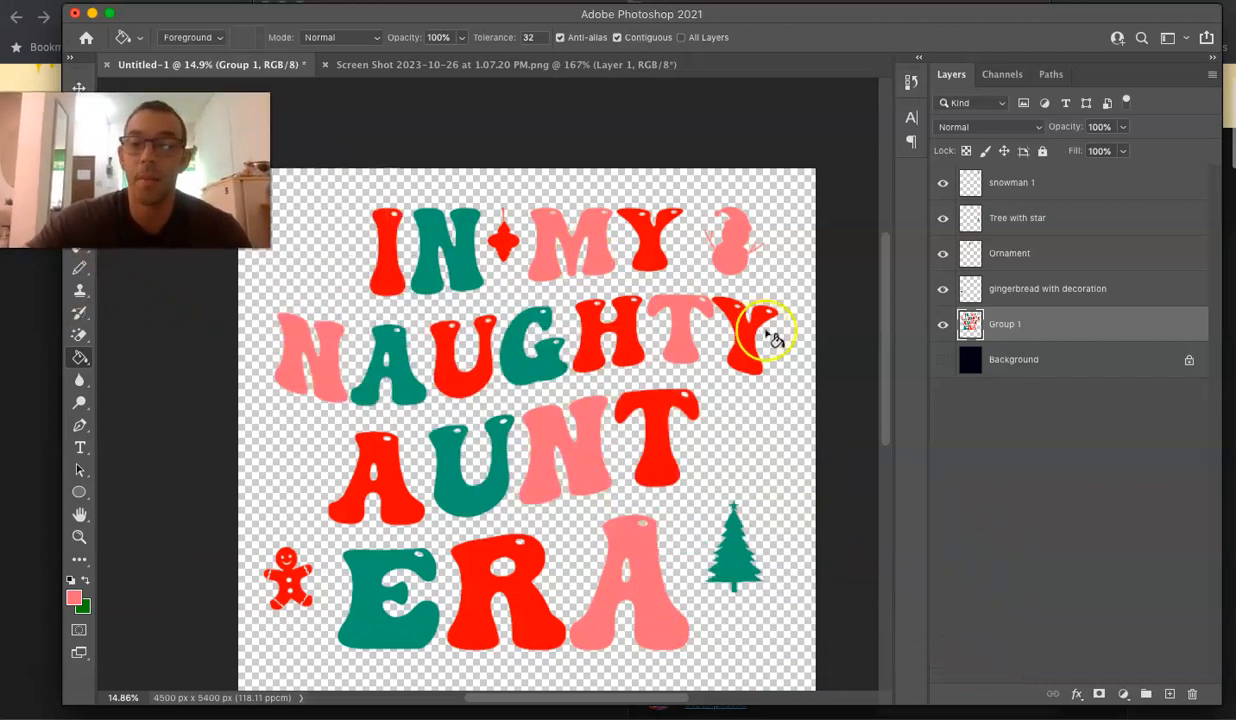
{"action": "left_click", "coordinate": [1077, 694]}
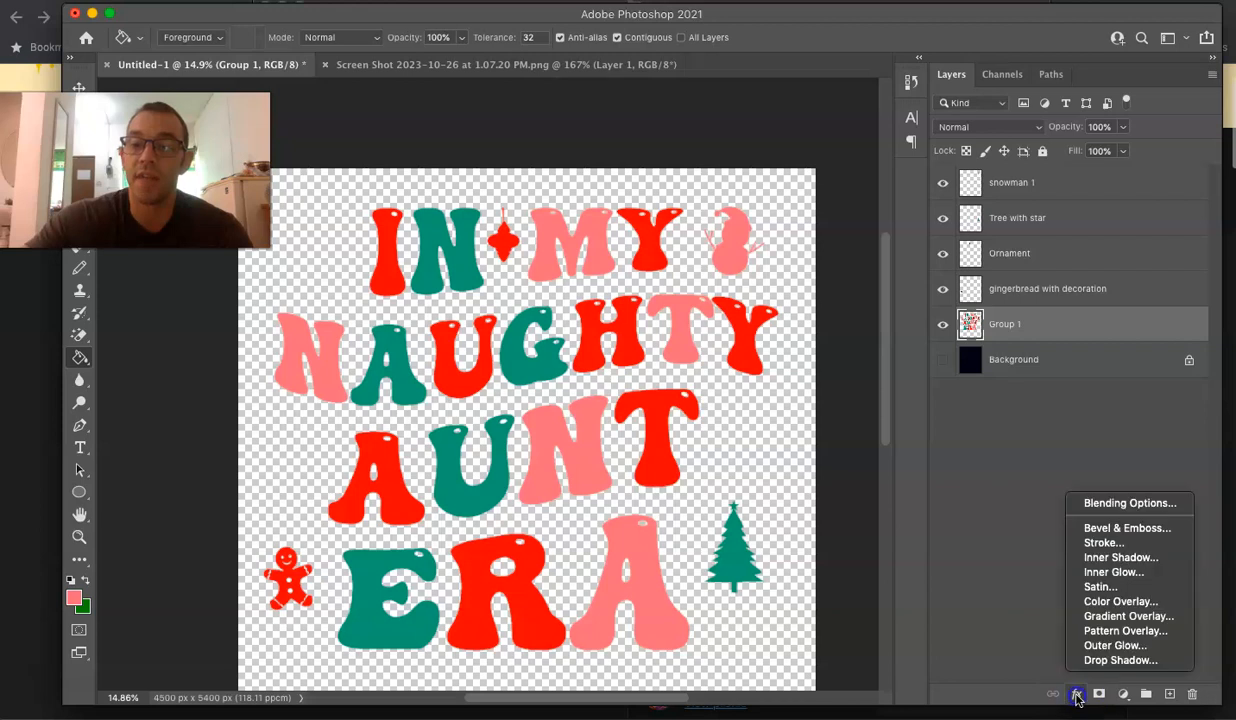
{"action": "left_click", "coordinate": [1108, 543]}
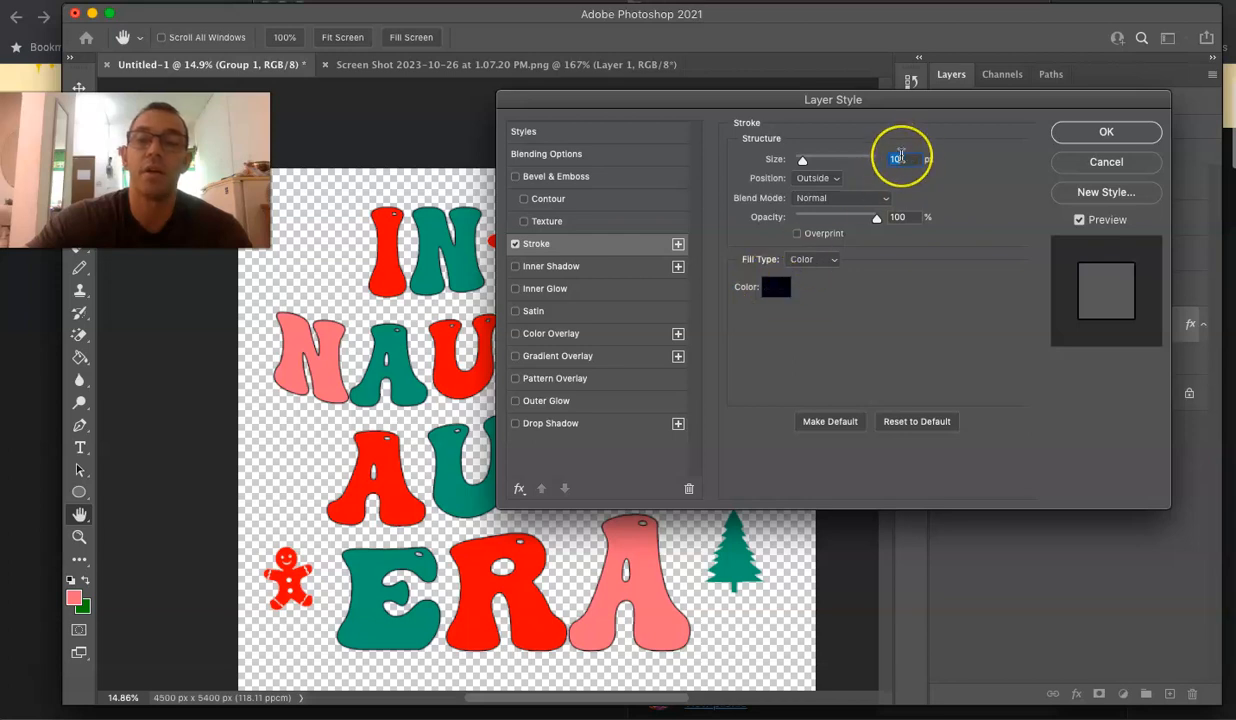
{"action": "type", "text": "50"}
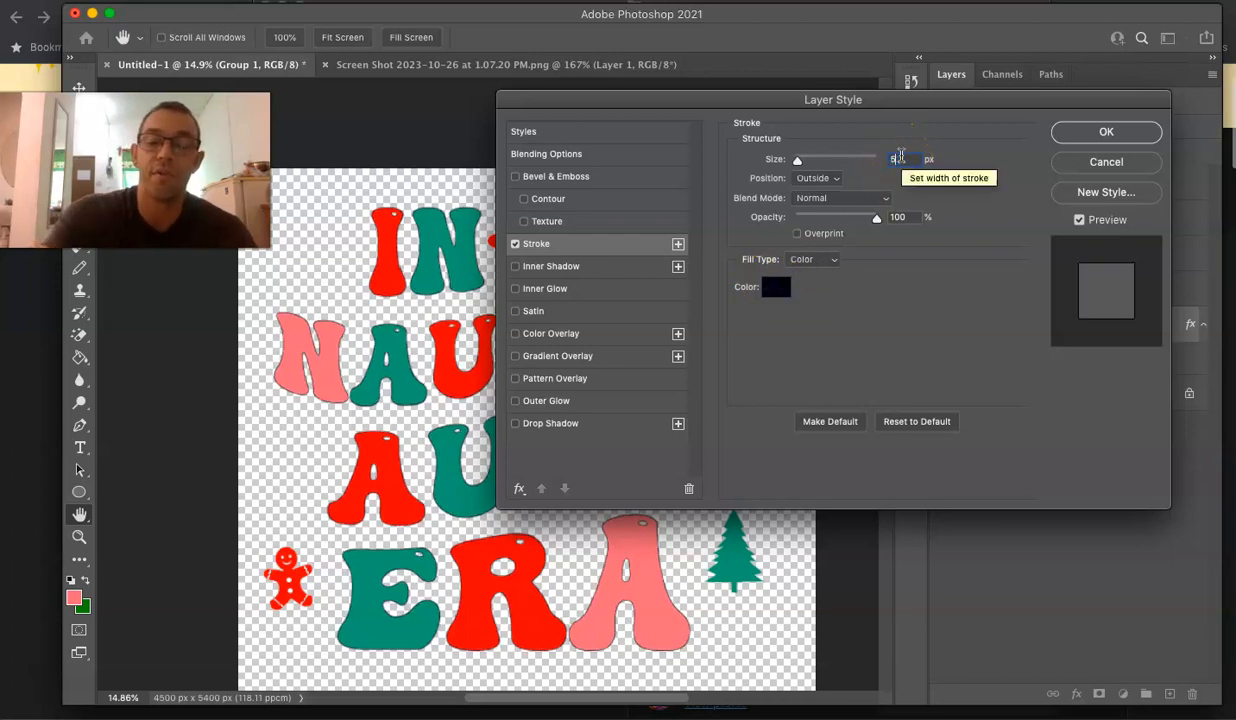
{"action": "left_click", "coordinate": [478, 310]}
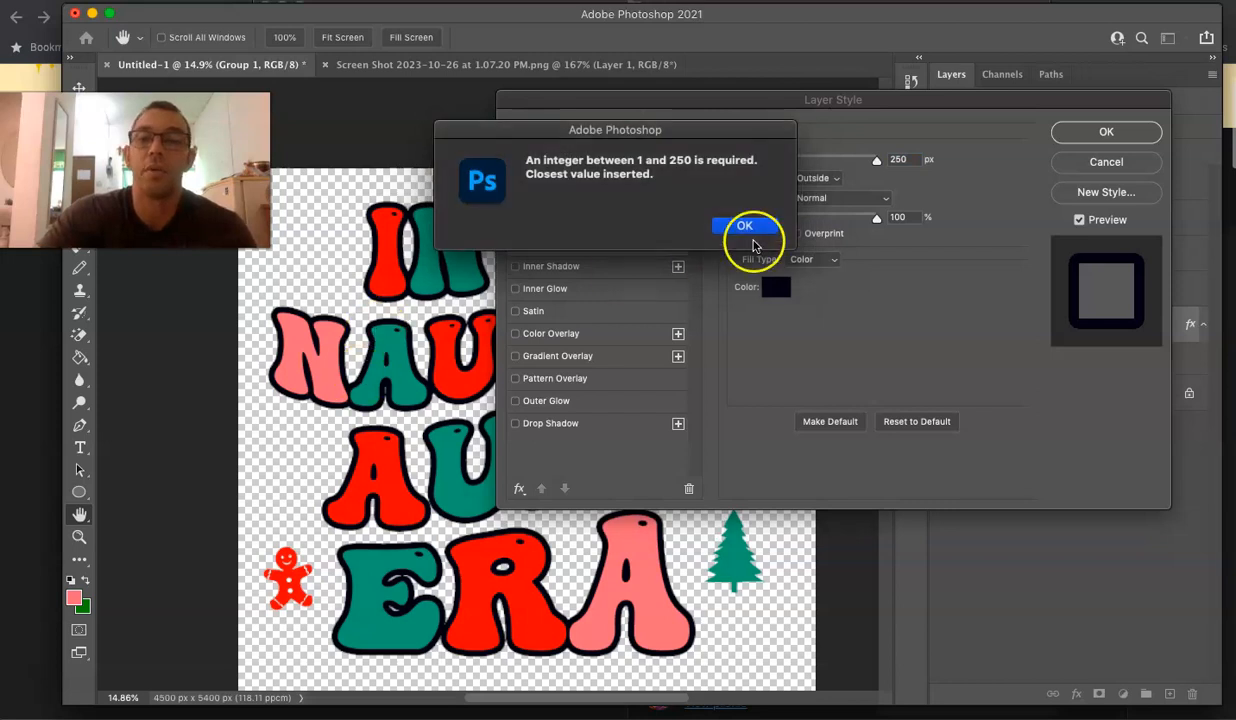
{"action": "left_click", "coordinate": [746, 227]}
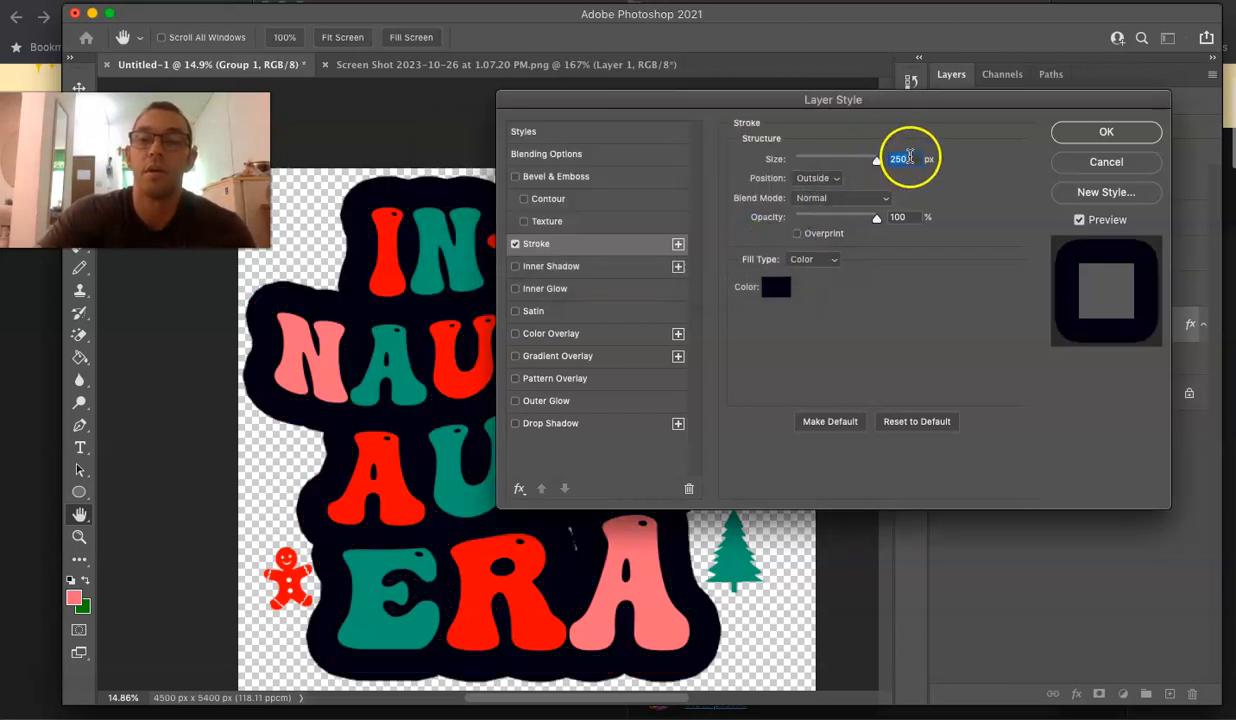
{"action": "type", "text": "20"}
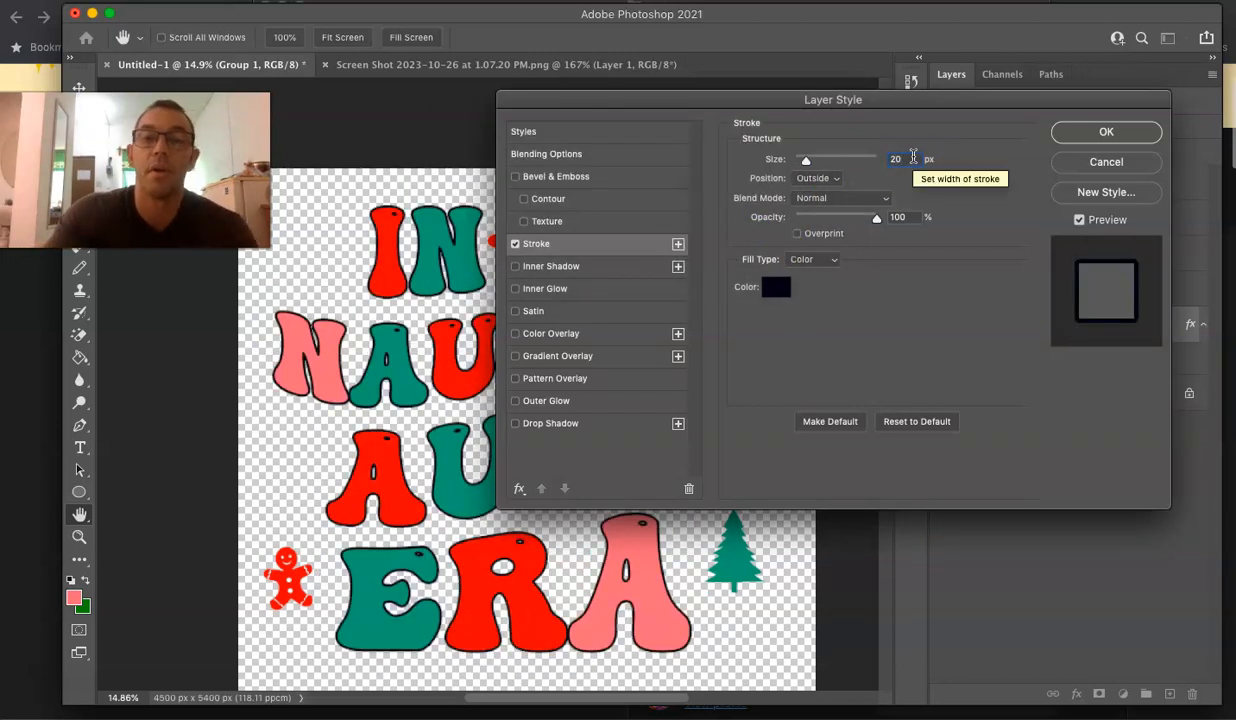
{"action": "key", "text": "Return"}
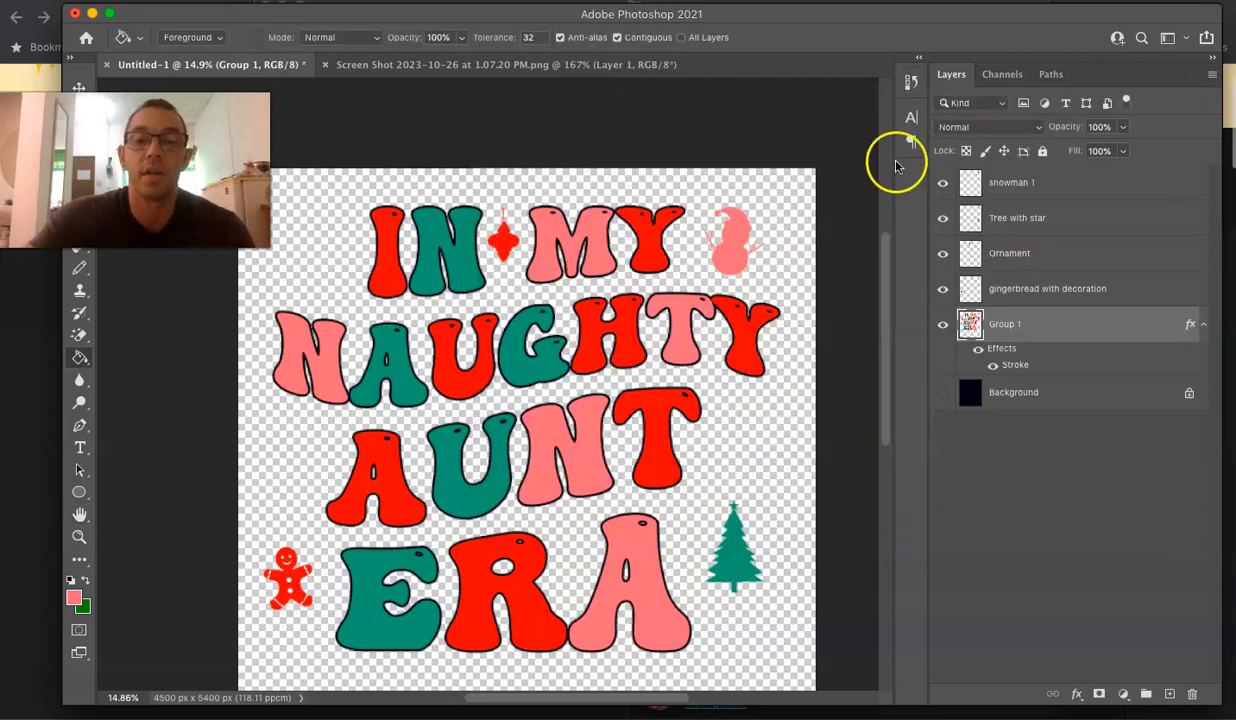
Add a black 20 px outside stroke to the snowman 1 layer.
{"action": "left_click", "coordinate": [1014, 186]}
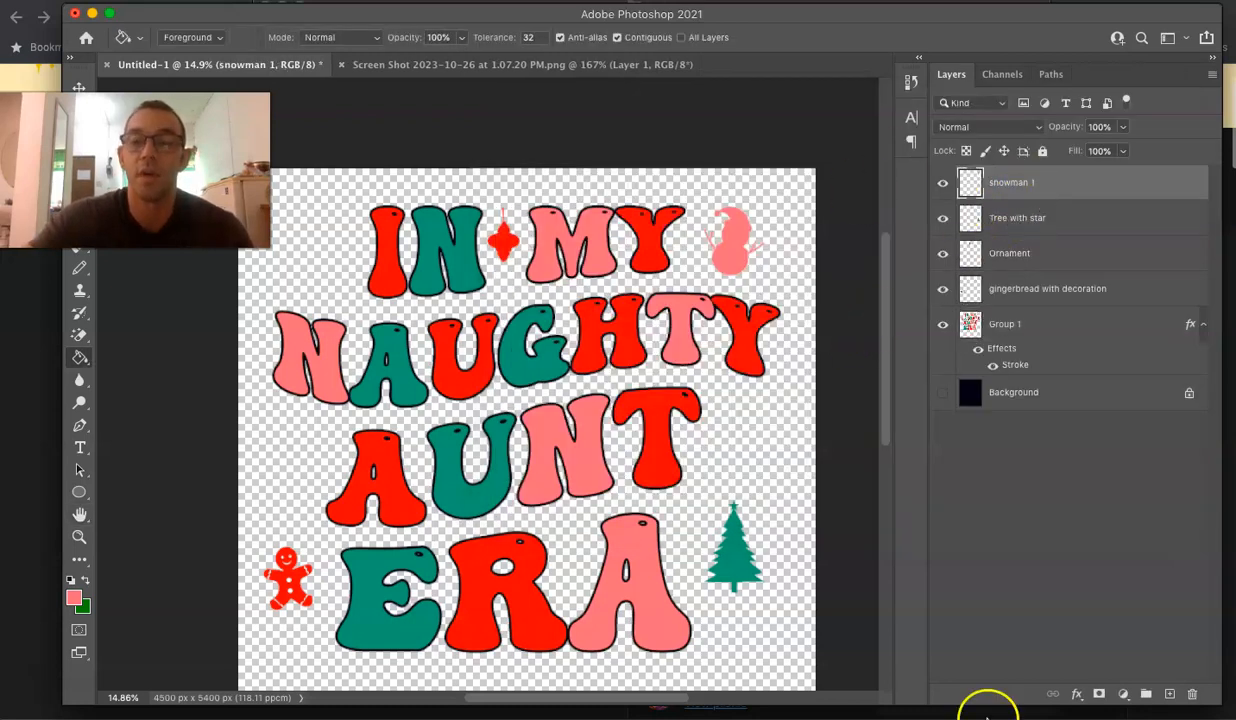
{"action": "left_click", "coordinate": [1076, 694]}
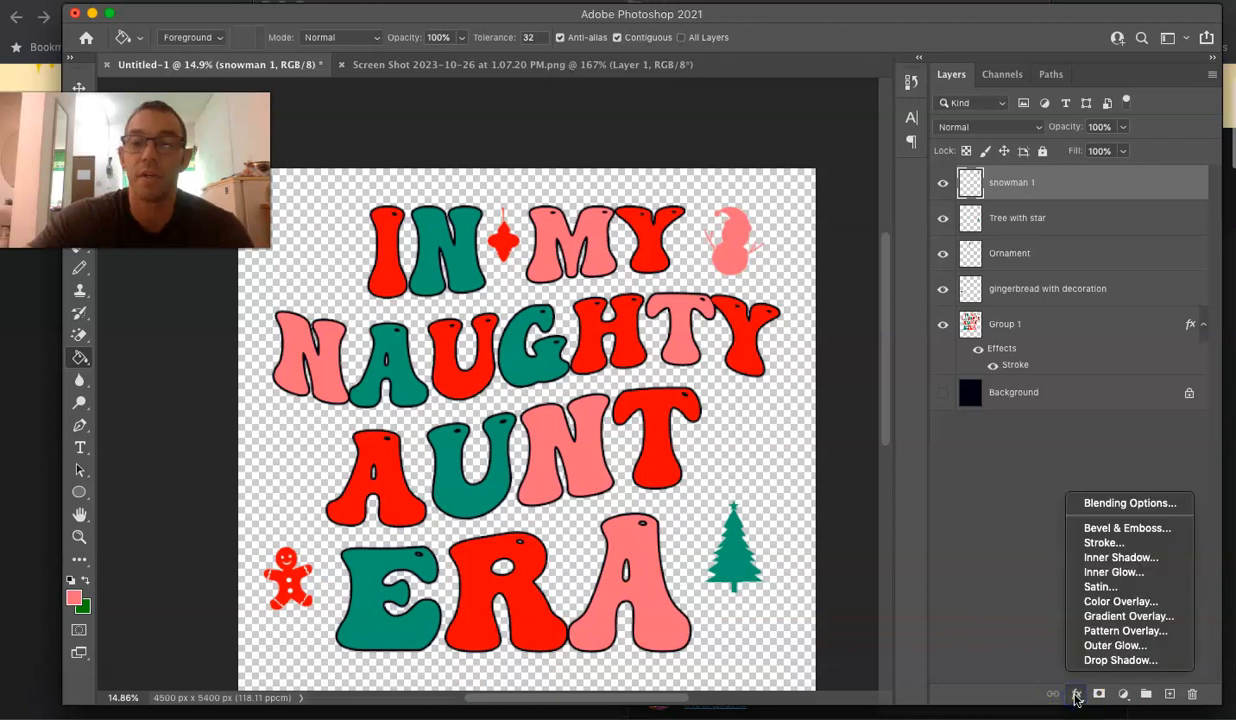
{"action": "left_click", "coordinate": [1113, 545]}
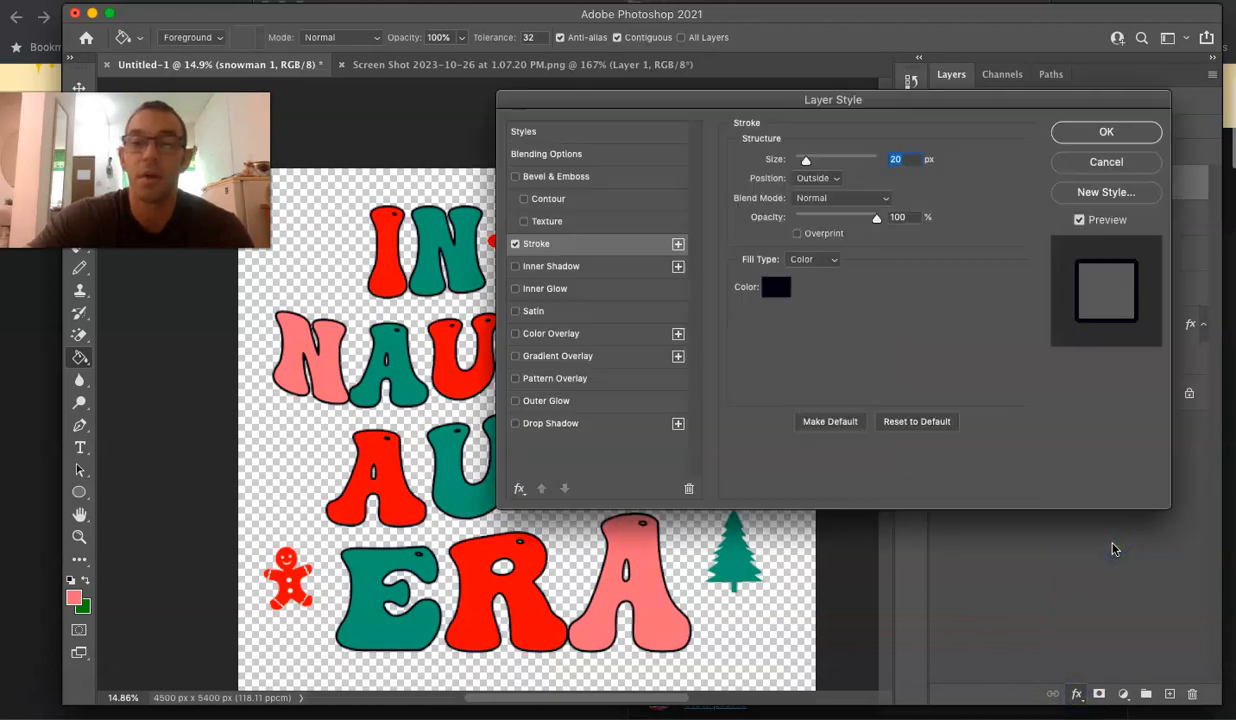
{"action": "left_click", "coordinate": [1106, 131]}
{"action": "key", "text": "g"}
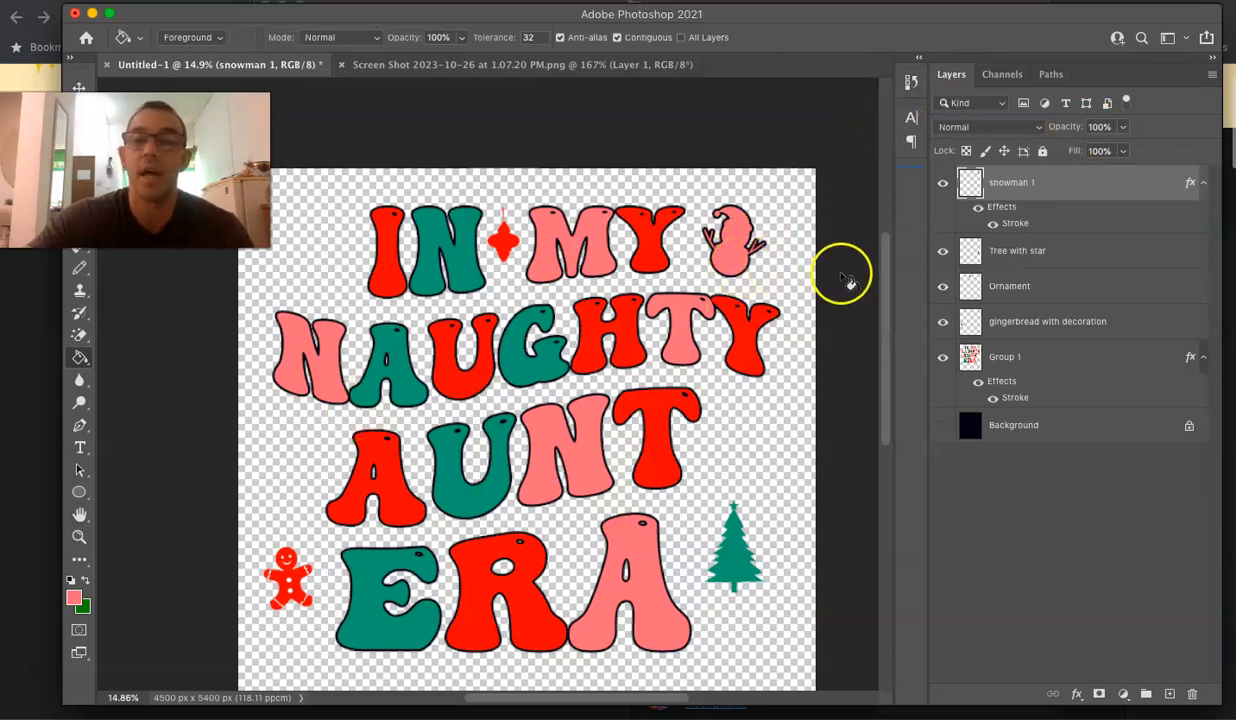
Give the Tree with star layer a black 20 px outside stroke.
{"action": "left_click", "coordinate": [1018, 252]}
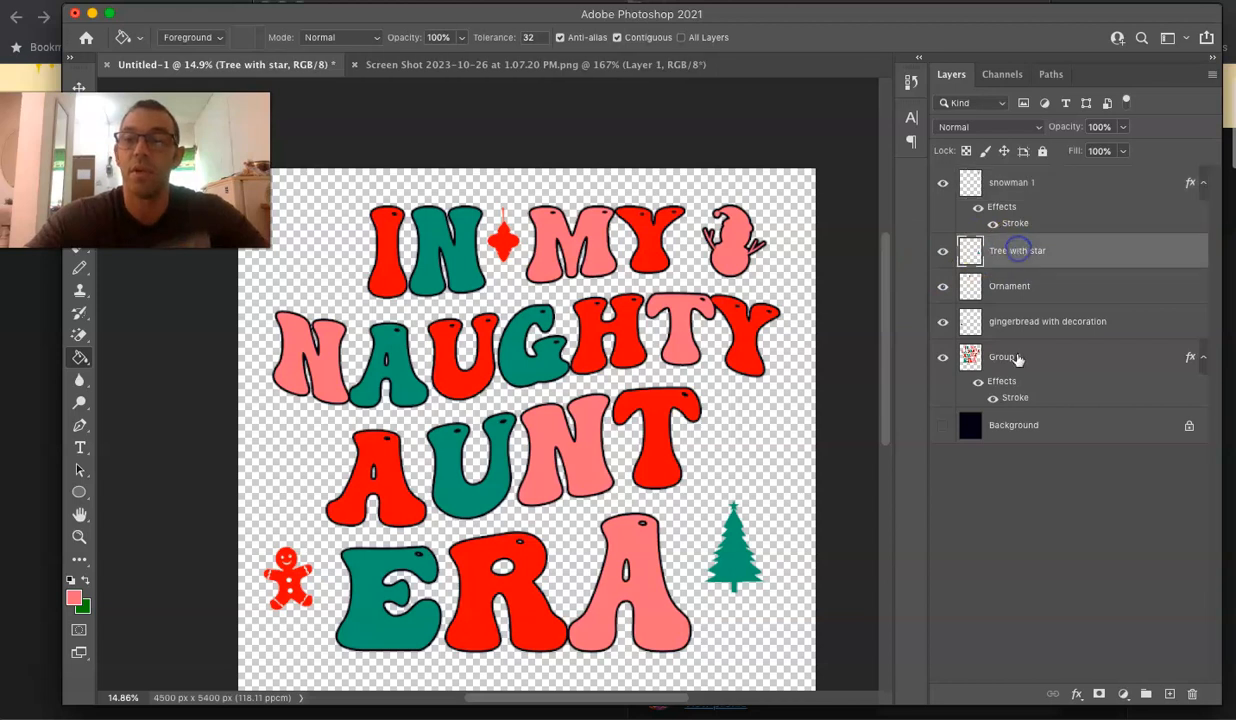
{"action": "left_click", "coordinate": [1076, 693]}
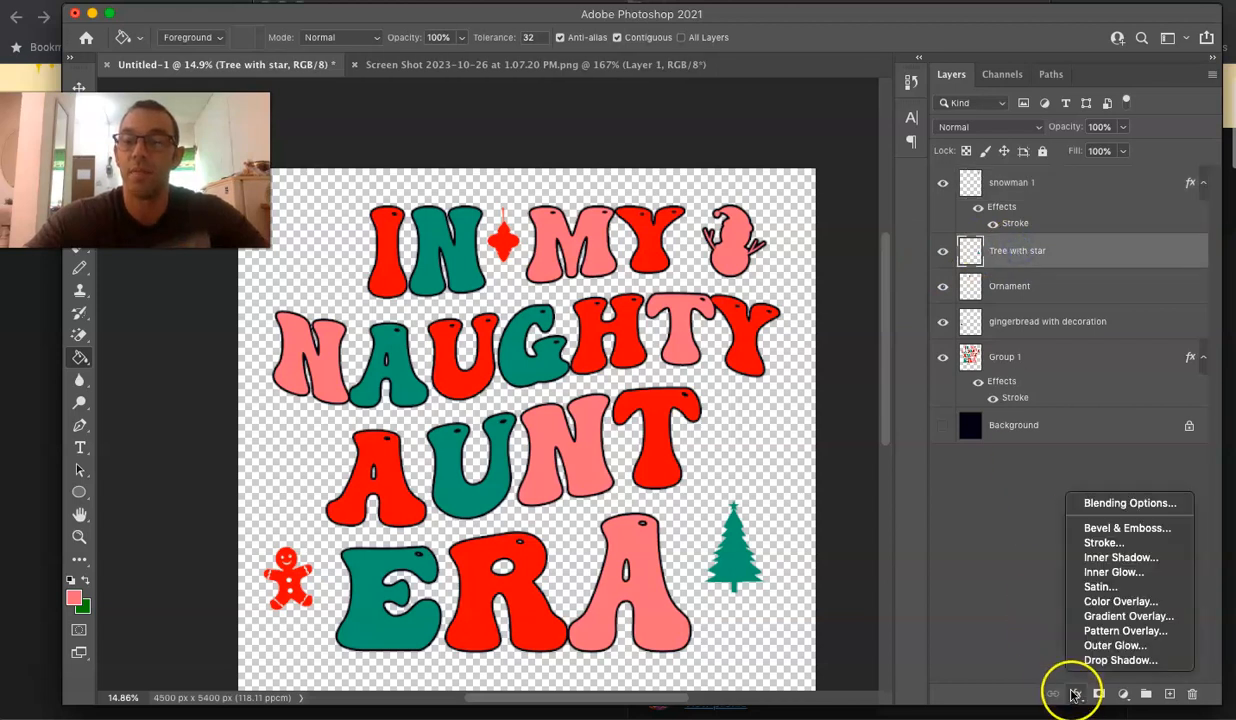
{"action": "left_click", "coordinate": [1122, 544]}
{"action": "left_click", "coordinate": [1110, 131]}
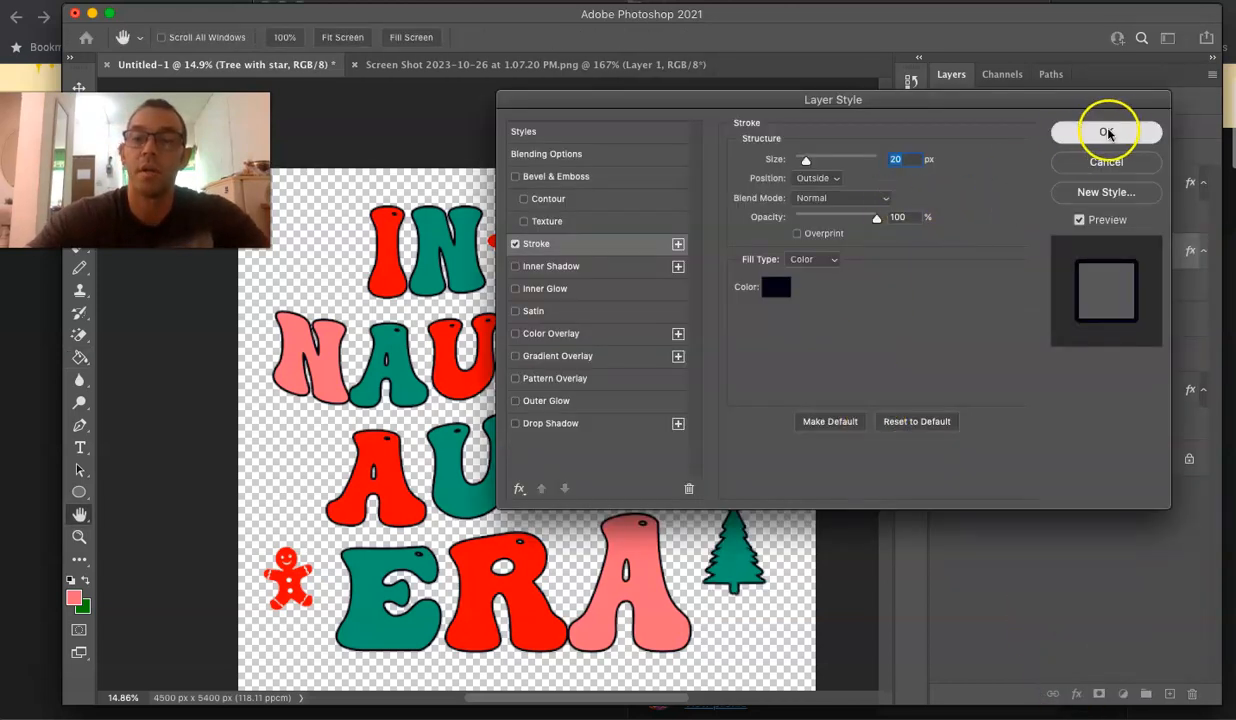
Outline the Ornament layer with a black 20 px outside stroke.
{"action": "left_click", "coordinate": [1006, 323]}
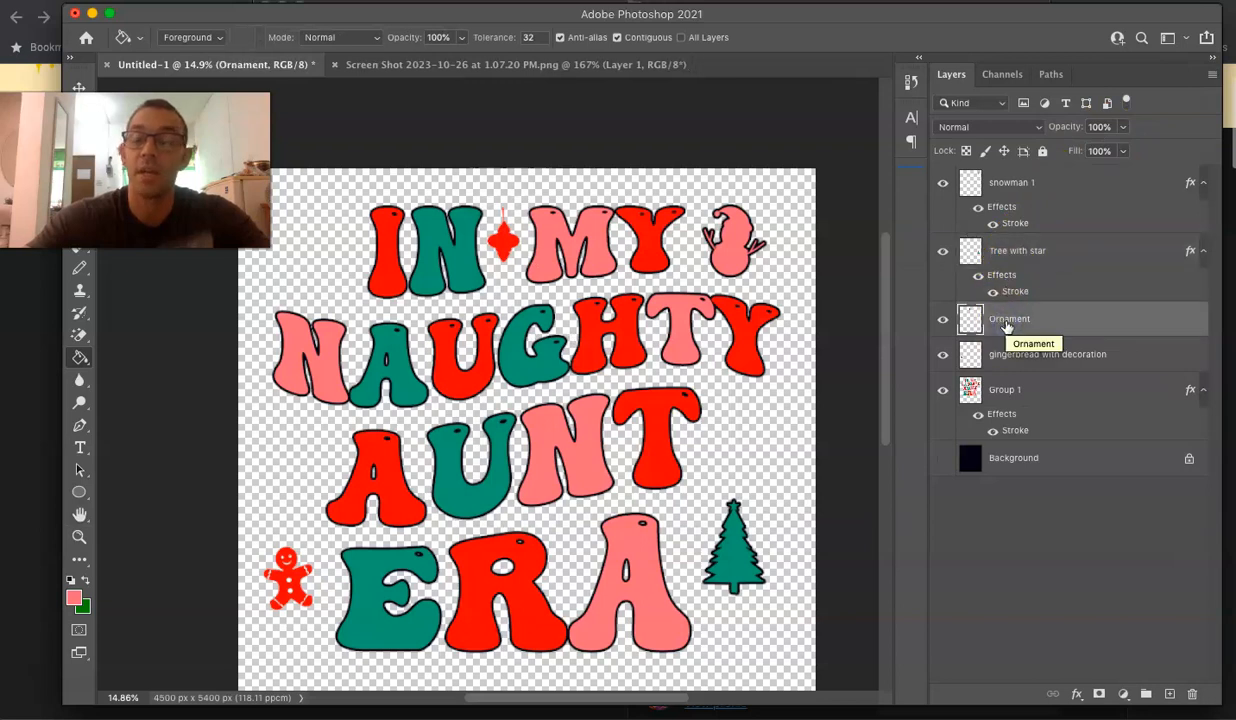
{"action": "left_click", "coordinate": [1077, 693]}
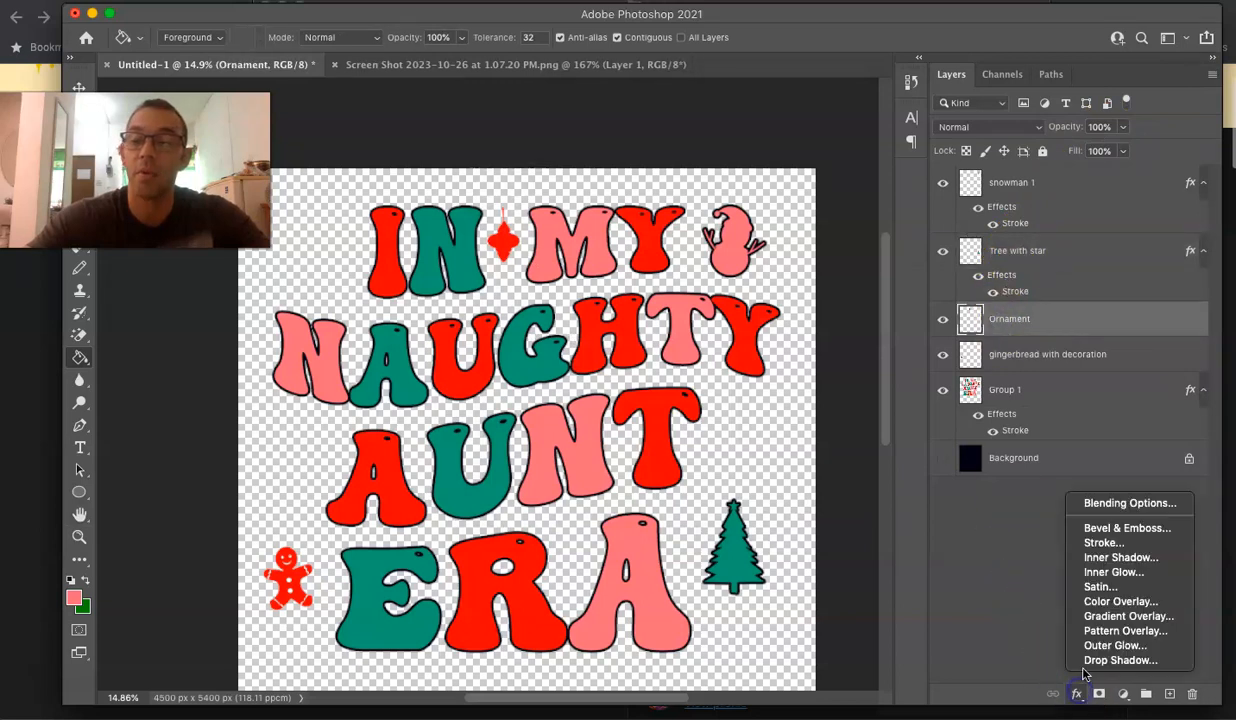
{"action": "left_click", "coordinate": [1125, 545]}
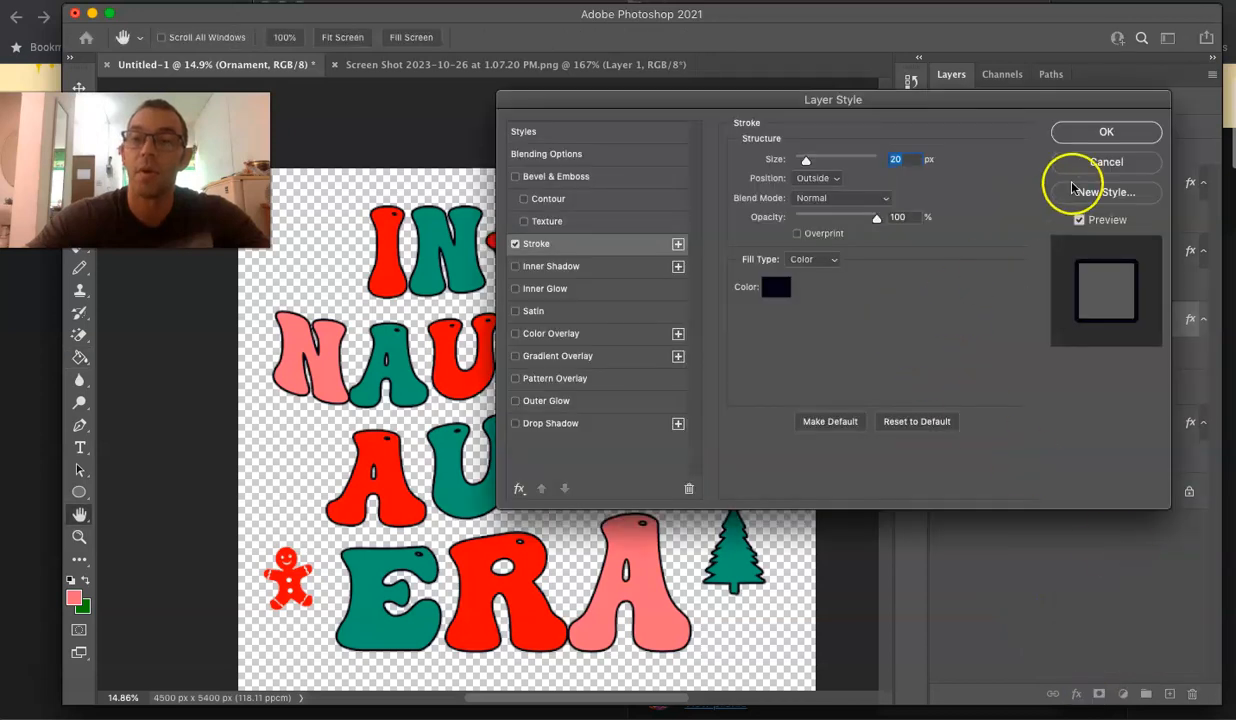
{"action": "left_click", "coordinate": [1106, 131]}
Apply a black 20 px outside stroke to the gingerbread with decoration layer.
{"action": "left_click", "coordinate": [1042, 396]}
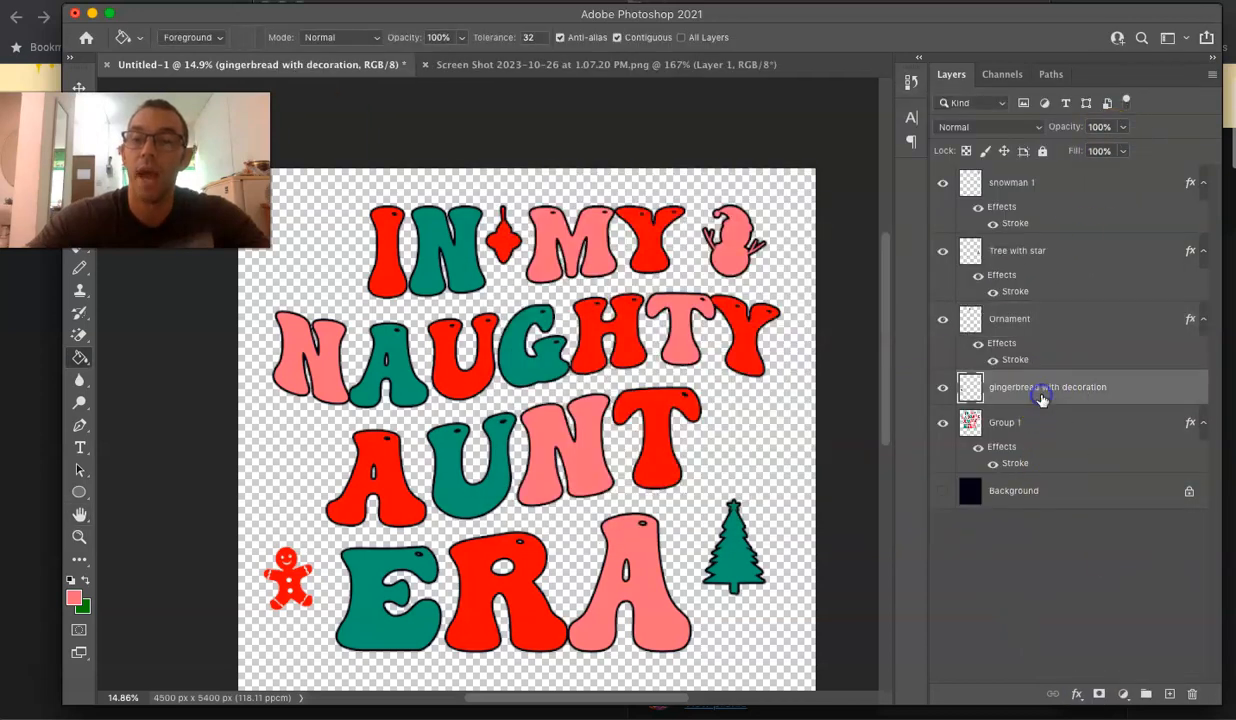
{"action": "left_click", "coordinate": [1077, 693]}
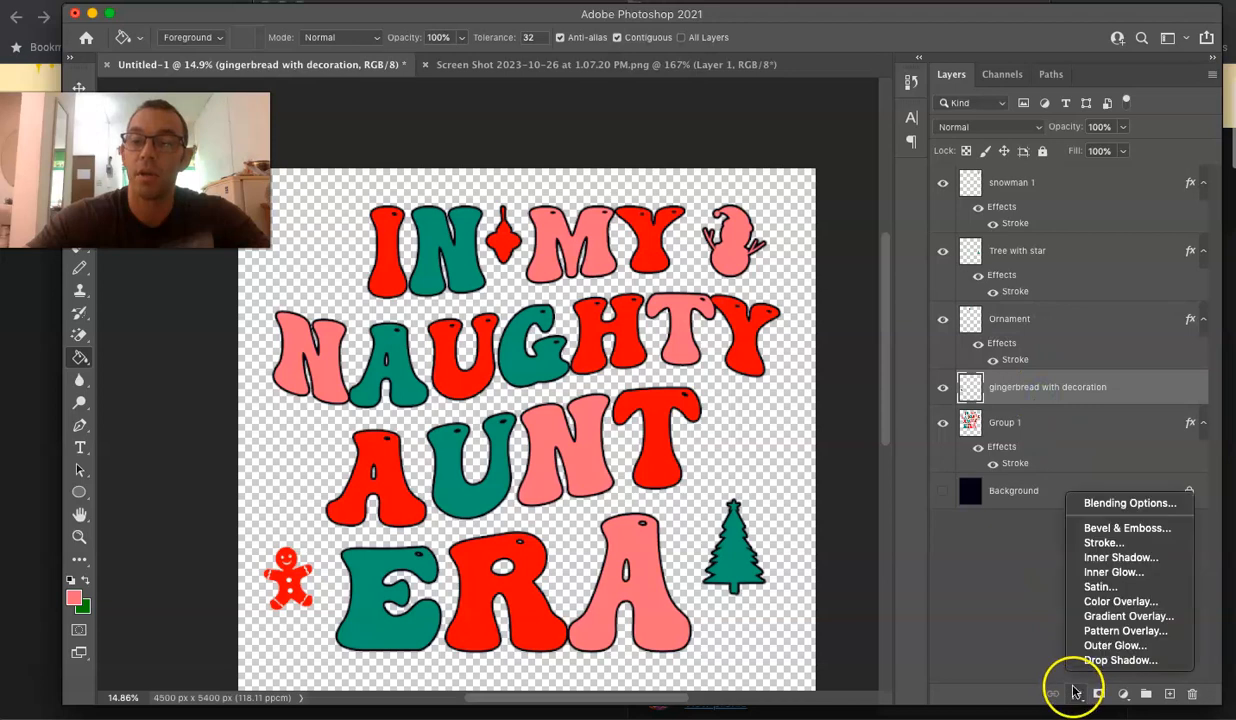
{"action": "left_click", "coordinate": [1103, 543]}
{"action": "left_click", "coordinate": [1106, 135]}
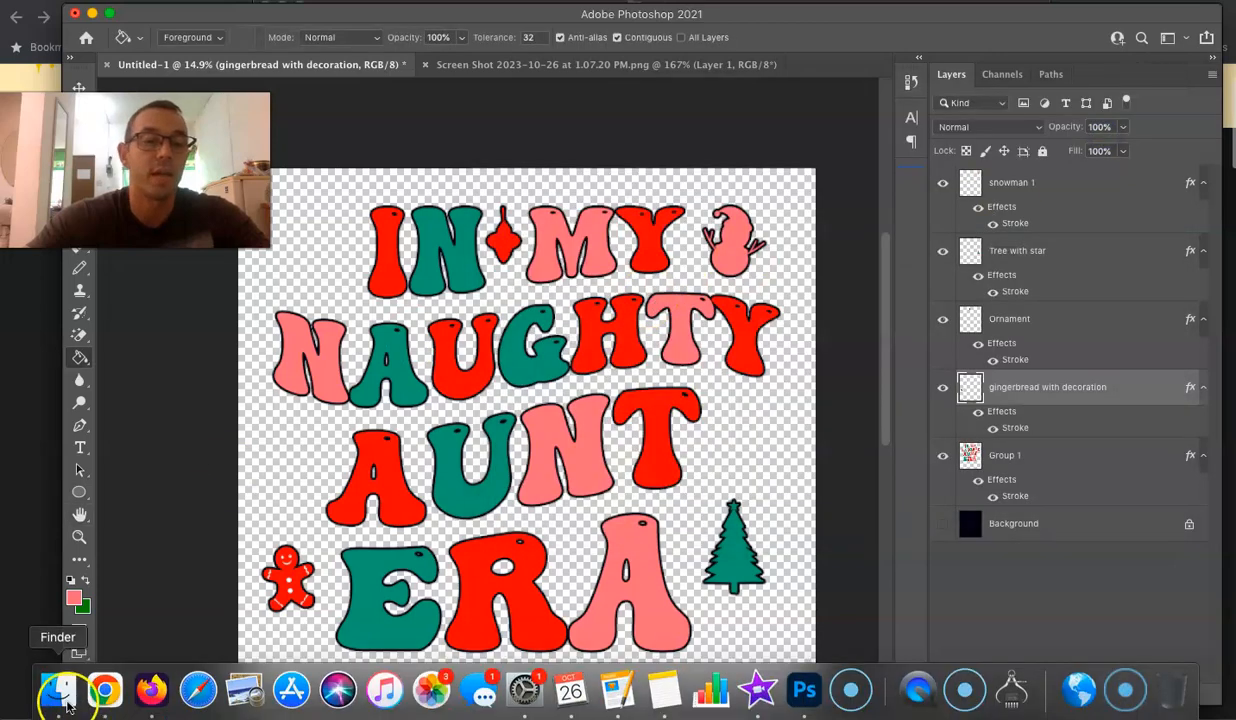
Switch to Finder and place gift 2.png from the PNGs folder into the Photoshop document.
{"action": "left_click", "coordinate": [64, 700]}
{"action": "scroll", "coordinate": [445, 500], "scroll_direction": "up", "scroll_amount": 5}
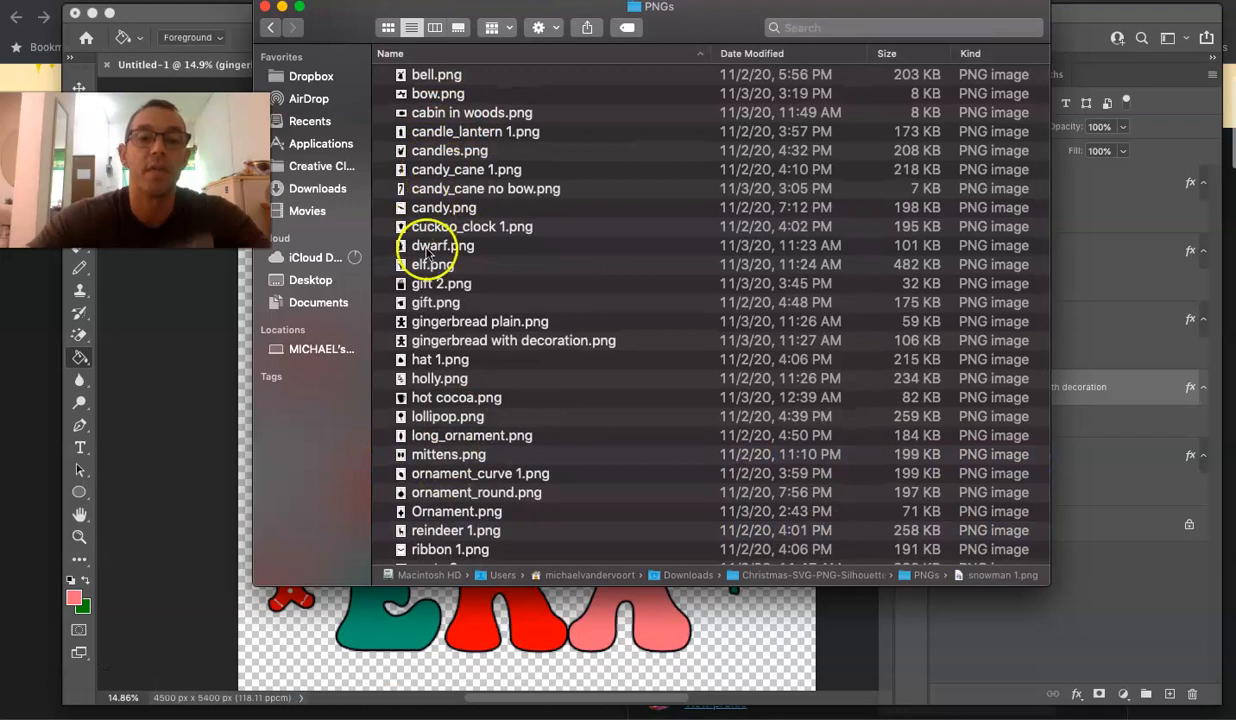
{"action": "left_click_drag", "start_coordinate": [425, 285], "coordinate": [305, 292]}
Scale the gift down to a small decoration just before "IN", tilt it slightly counterclockwise and commit the transform.
{"action": "left_click_drag", "start_coordinate": [584, 361], "coordinate": [324, 249]}
{"action": "left_click_drag", "start_coordinate": [371, 180], "coordinate": [345, 182]}
{"action": "key", "text": "Return"}
Rasterize the gift 2 layer and fill the gift with green 009573 sampled from the E of "ERA".
{"action": "key", "text": "g"}
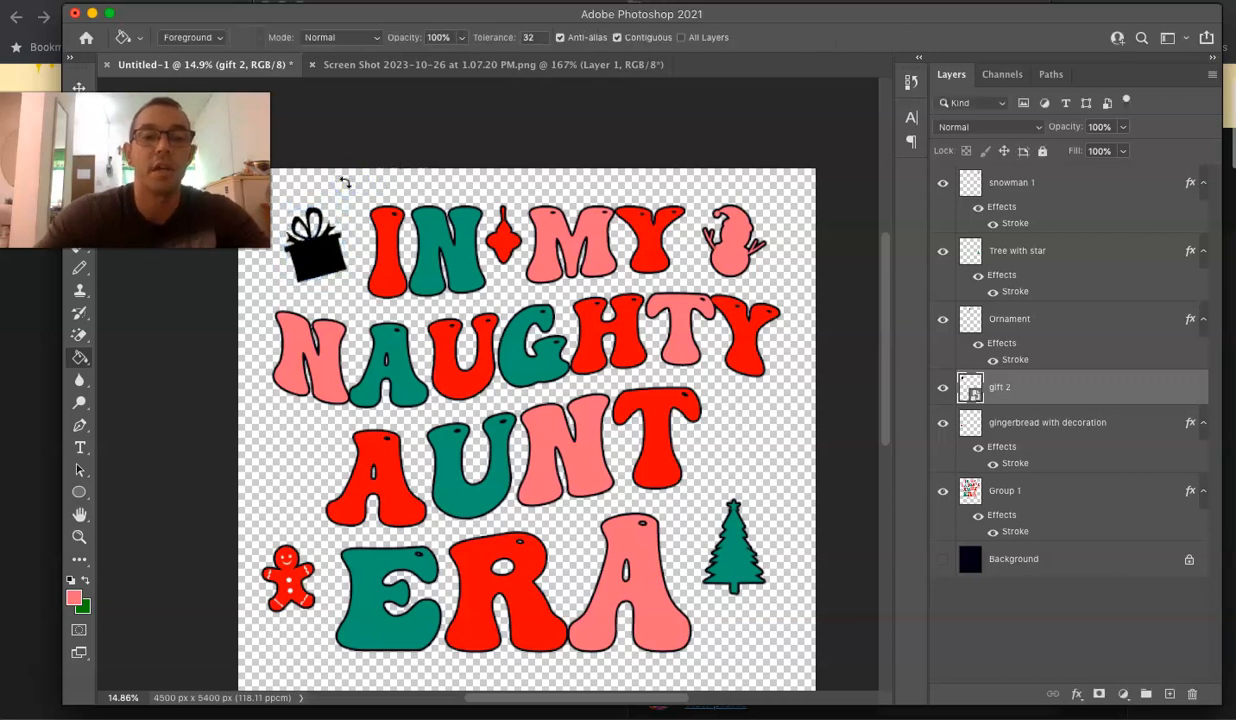
{"action": "left_click", "coordinate": [75, 598]}
{"action": "left_click", "coordinate": [367, 629]}
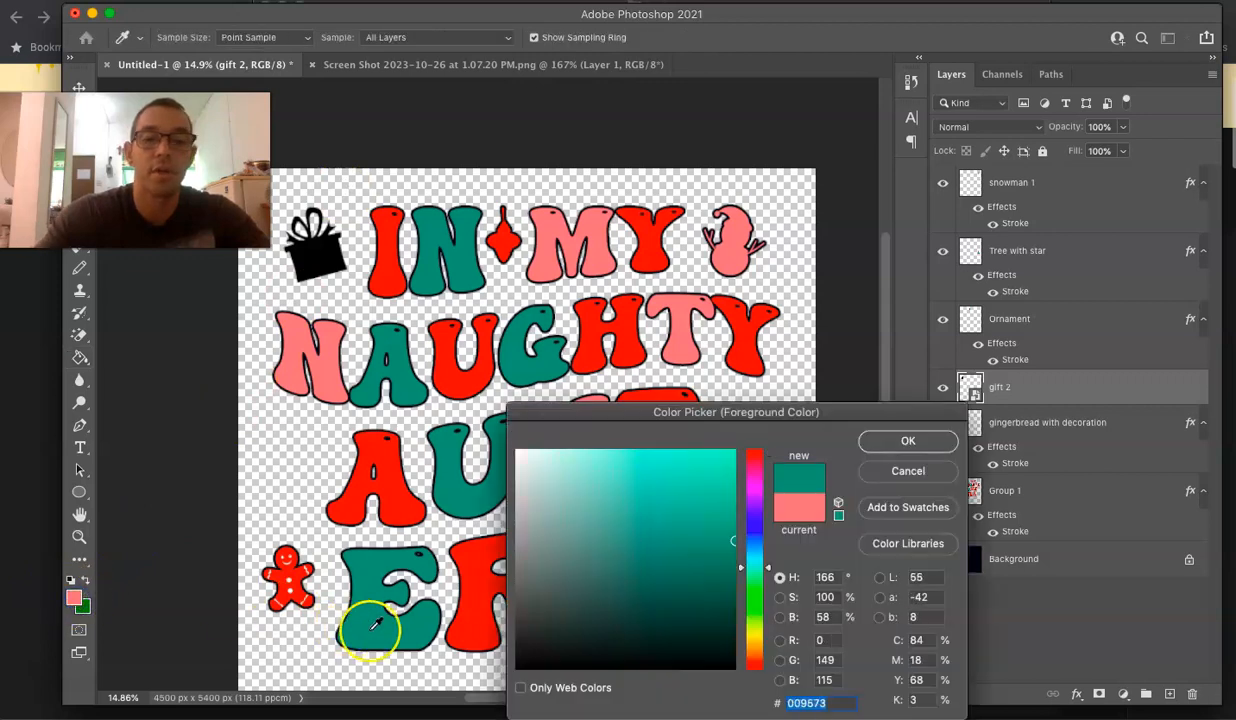
{"action": "key", "text": "Return"}
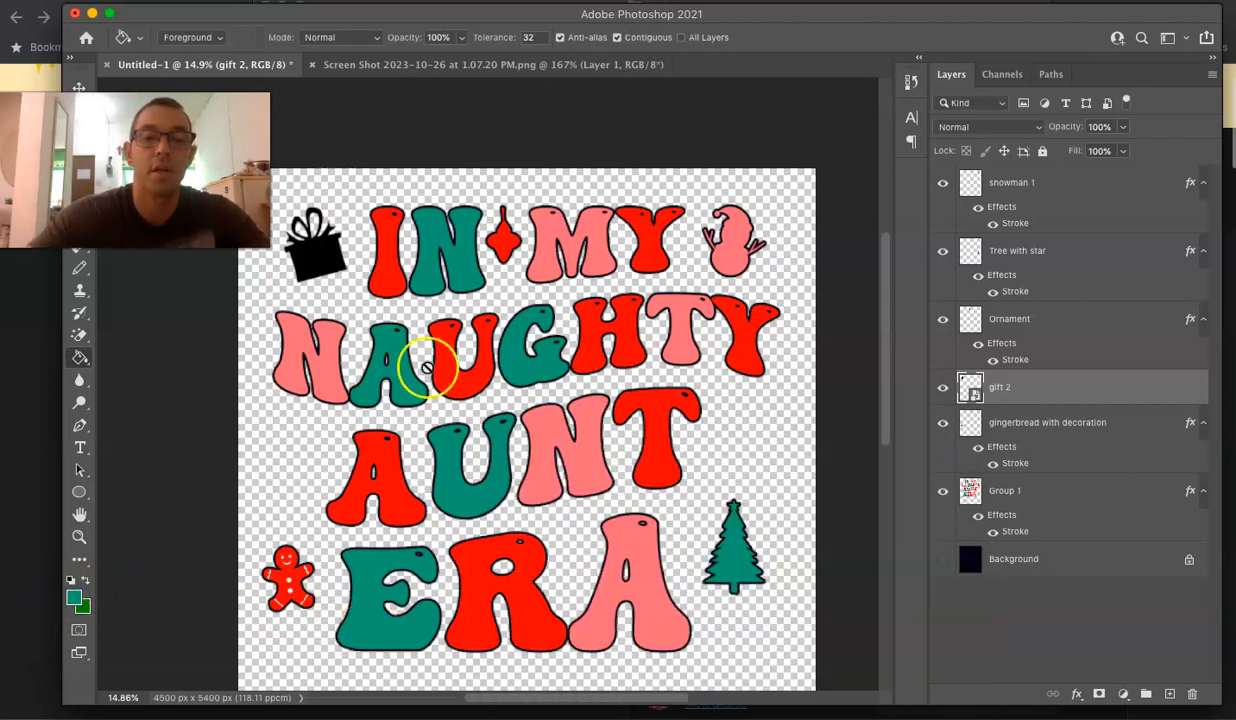
{"action": "left_click", "coordinate": [316, 262]}
{"action": "key", "text": "Return"}
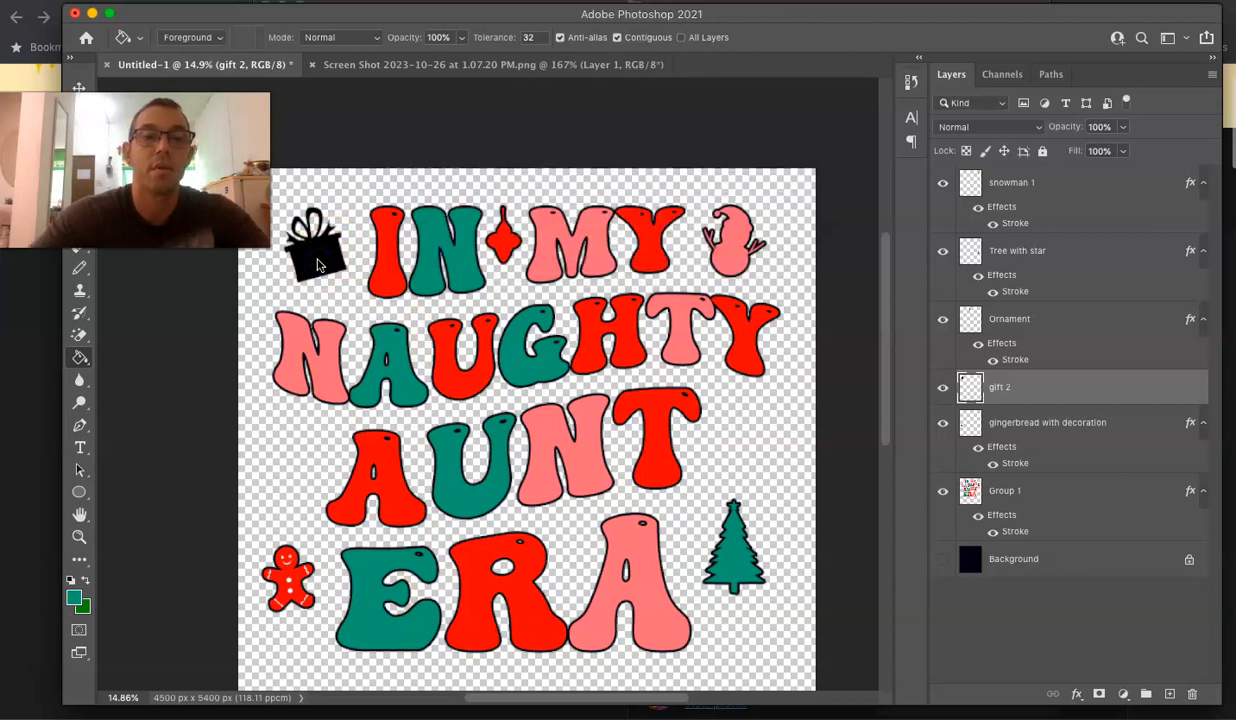
{"action": "left_click", "coordinate": [318, 265]}
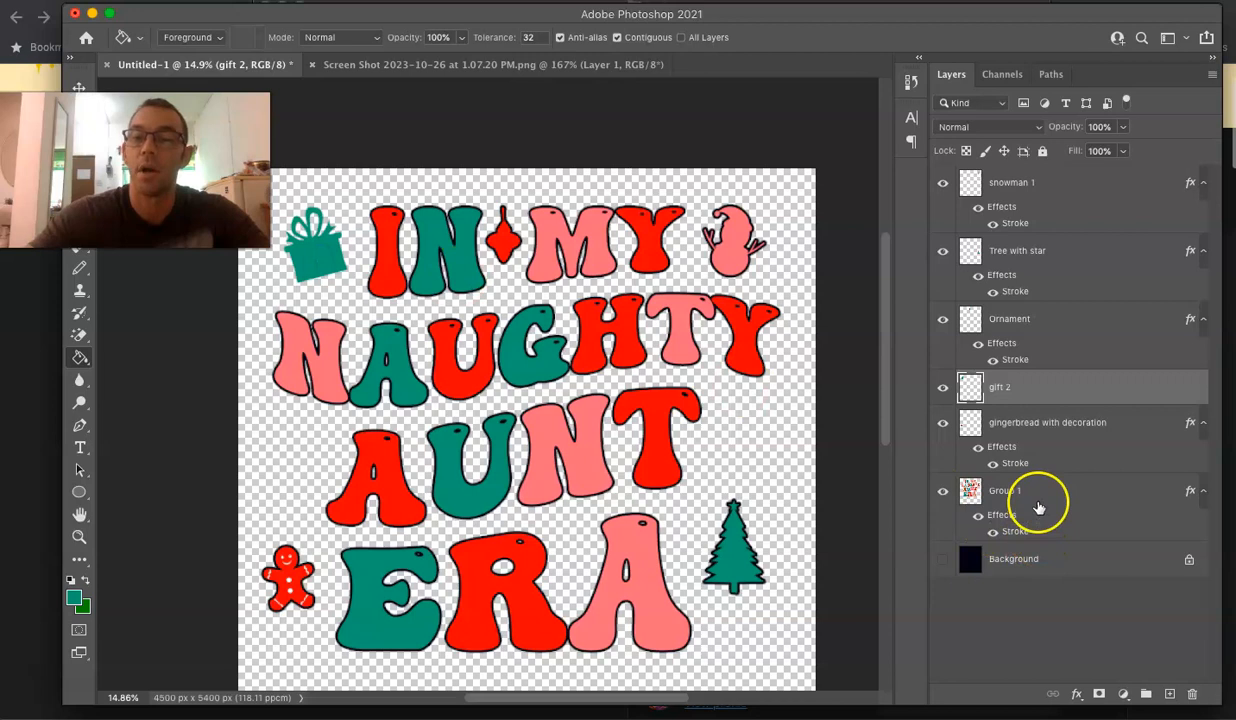
Add a black 20 px outside stroke to the gift 2 layer.
{"action": "left_click", "coordinate": [1076, 693]}
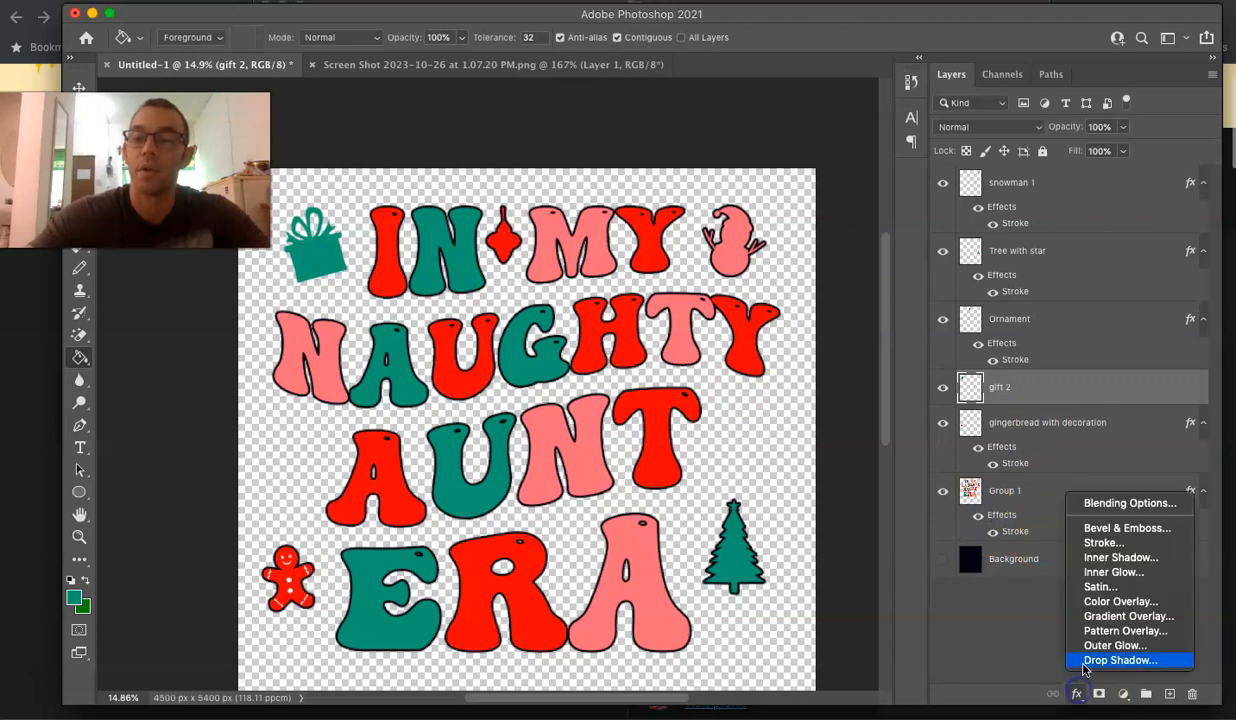
{"action": "left_click", "coordinate": [1120, 544]}
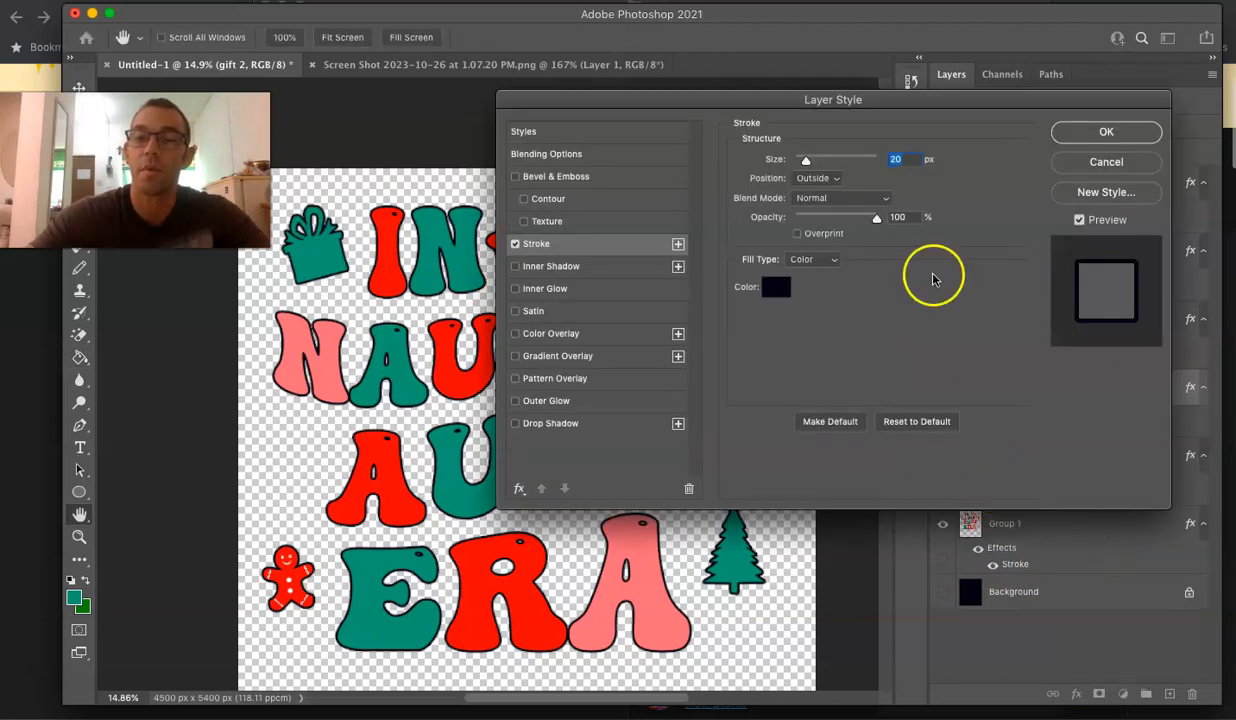
{"action": "left_click", "coordinate": [1112, 131]}
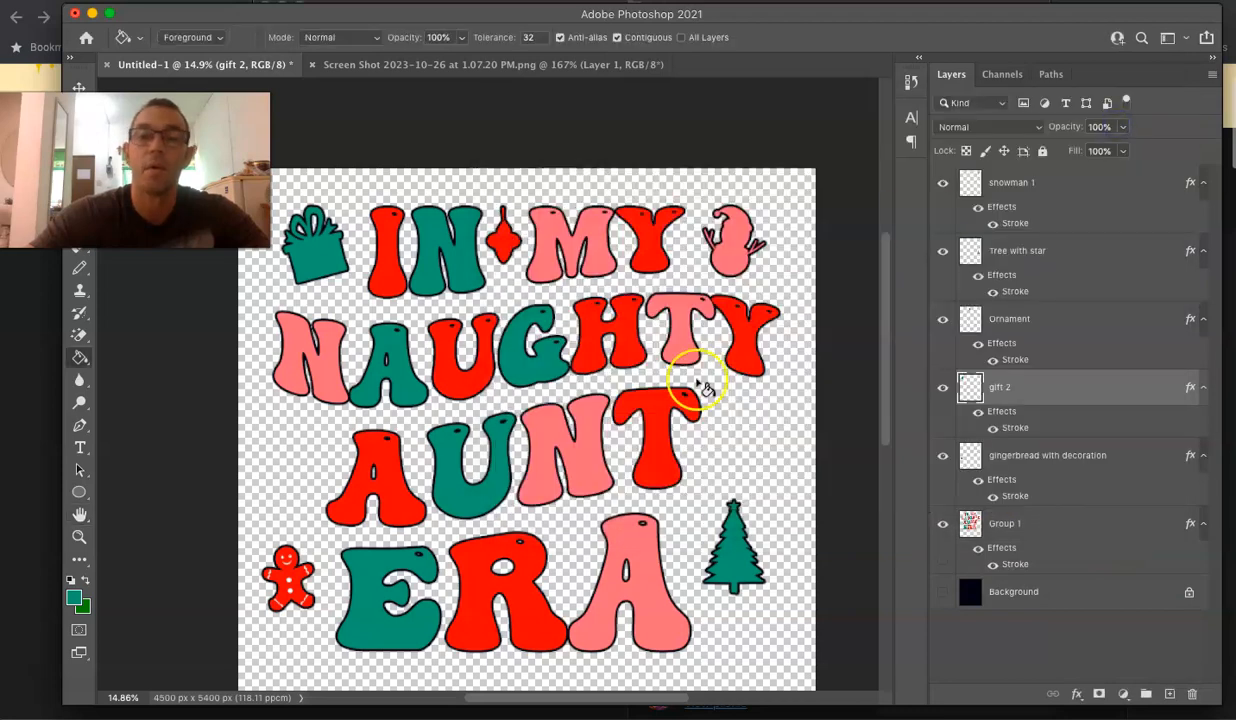
{"action": "scroll", "coordinate": [697, 383], "scroll_direction": "down", "scroll_amount": 3}
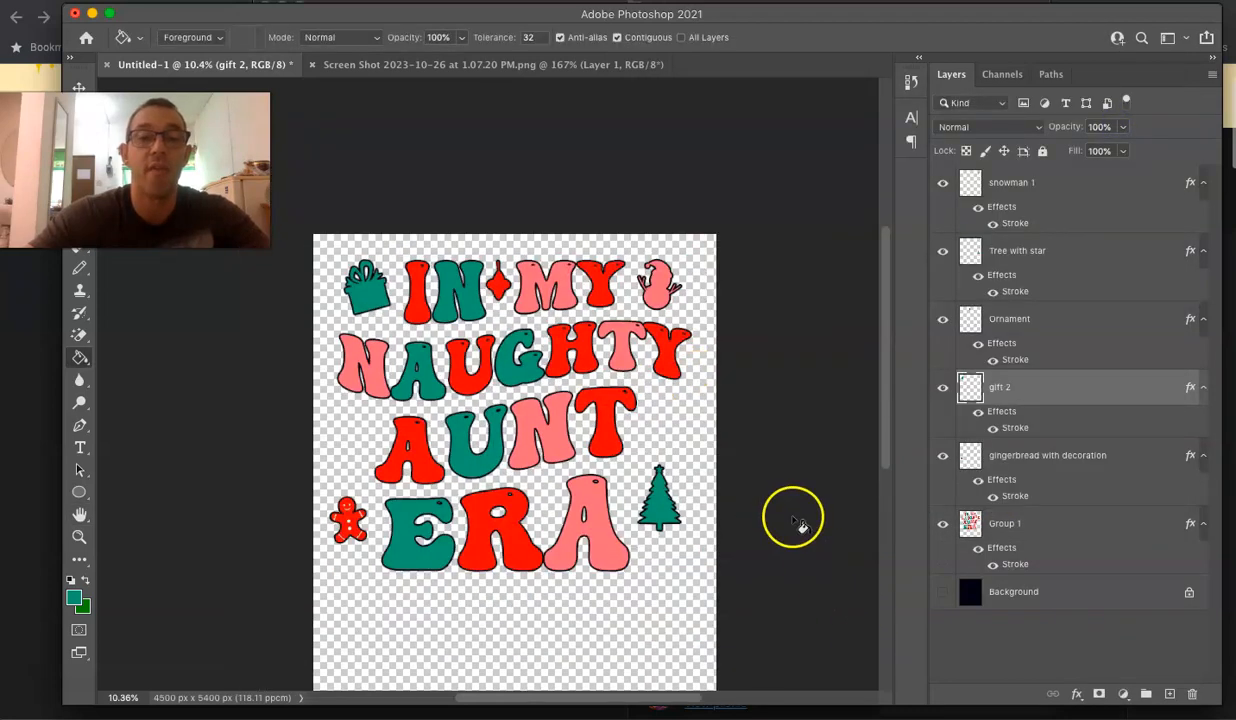
Scale the gift before "IN" down to about 65% and commit the transform.
{"action": "left_click", "coordinate": [384, 299]}
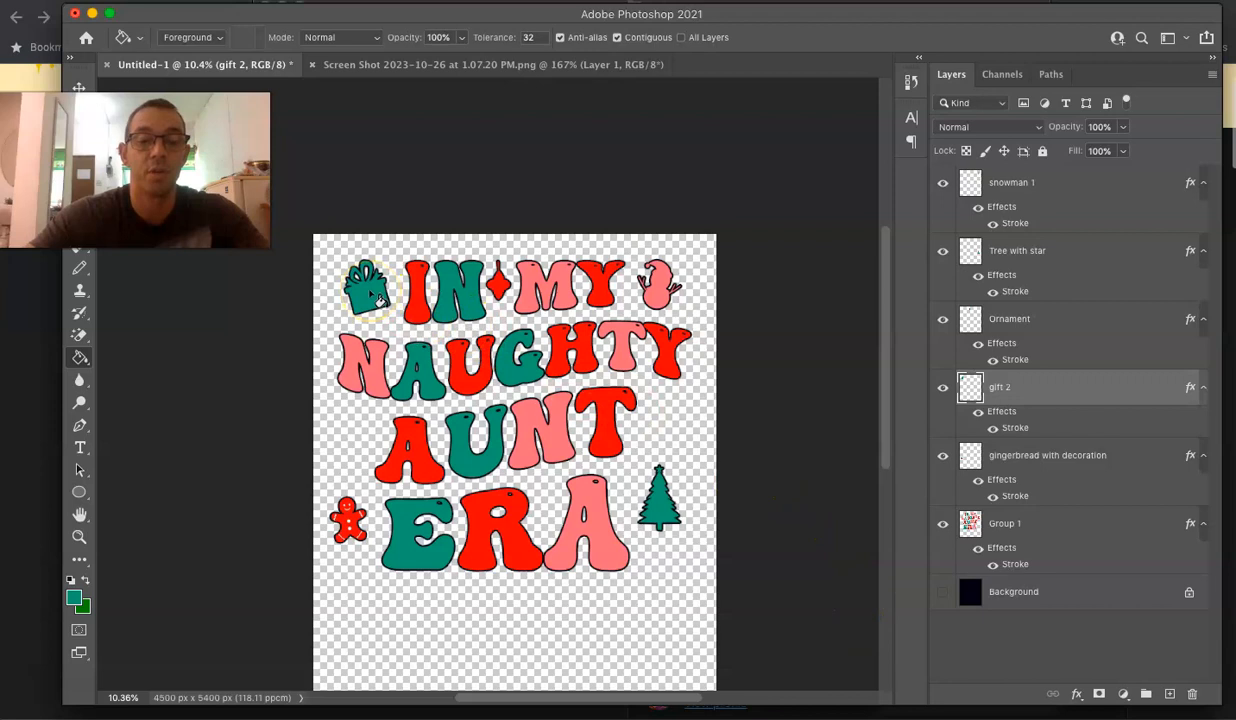
{"action": "key", "text": "v"}
{"action": "key", "text": "ctrl+t"}
{"action": "left_click_drag", "start_coordinate": [390, 261], "coordinate": [373, 272]}
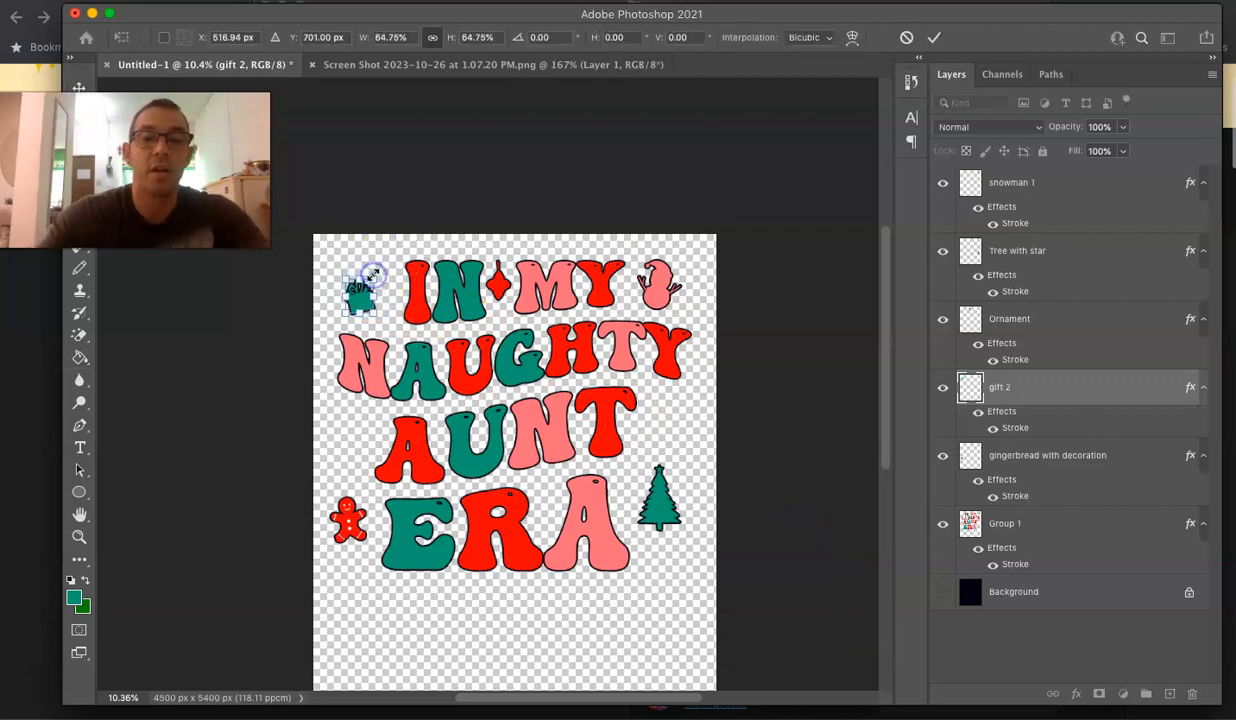
{"action": "key", "text": "Return"}
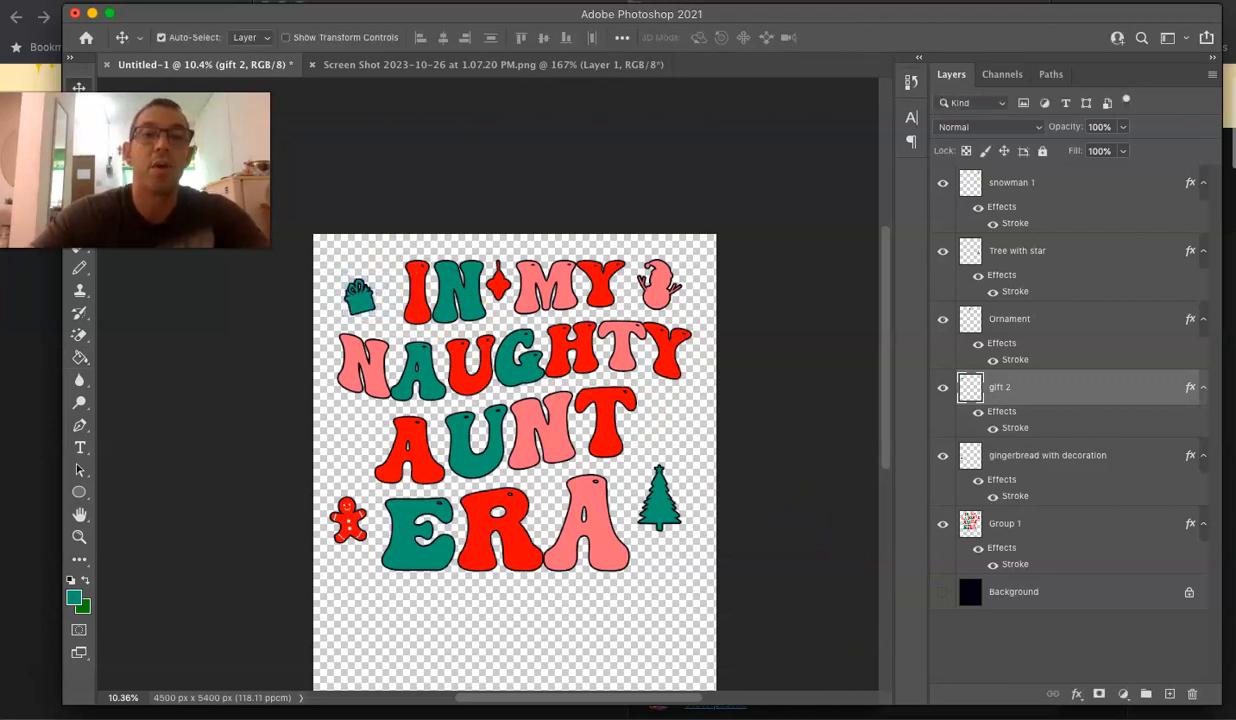
Examine the decorations around the lettering in the "In My Merry Era" reference screenshot, and return to the Untitled-1 design.
{"action": "left_click", "coordinate": [350, 64]}
{"action": "scroll", "coordinate": [216, 446], "scroll_direction": "up", "scroll_amount": 3}
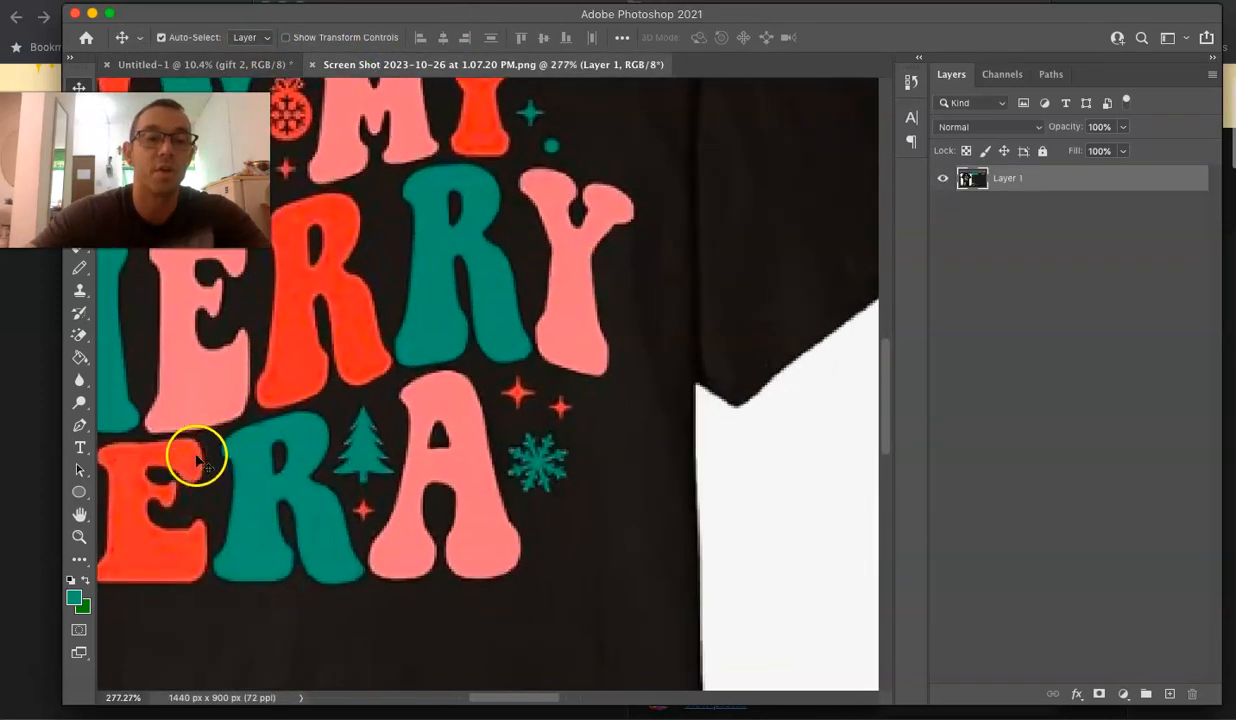
{"action": "scroll", "coordinate": [230, 450], "scroll_direction": "left", "scroll_amount": 3}
{"action": "scroll", "coordinate": [346, 456], "scroll_direction": "down", "scroll_amount": 2}
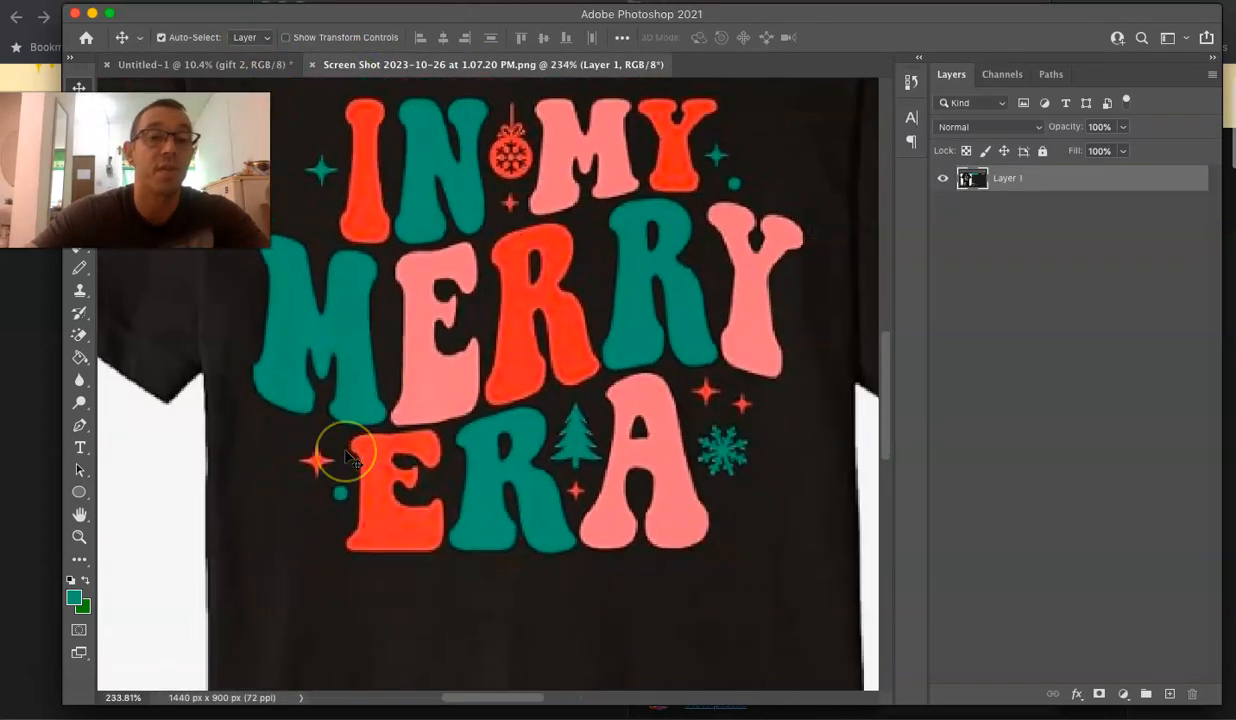
{"action": "scroll", "coordinate": [350, 458], "scroll_direction": "down", "scroll_amount": 2}
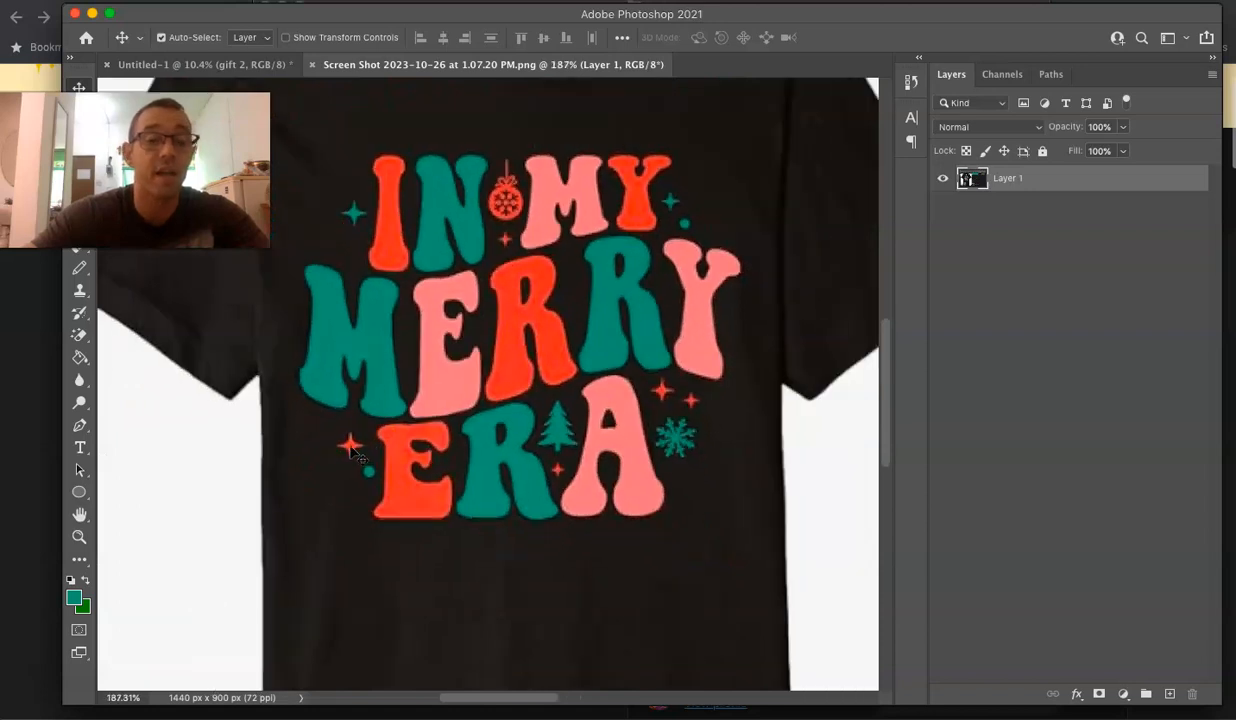
{"action": "left_click", "coordinate": [251, 65]}
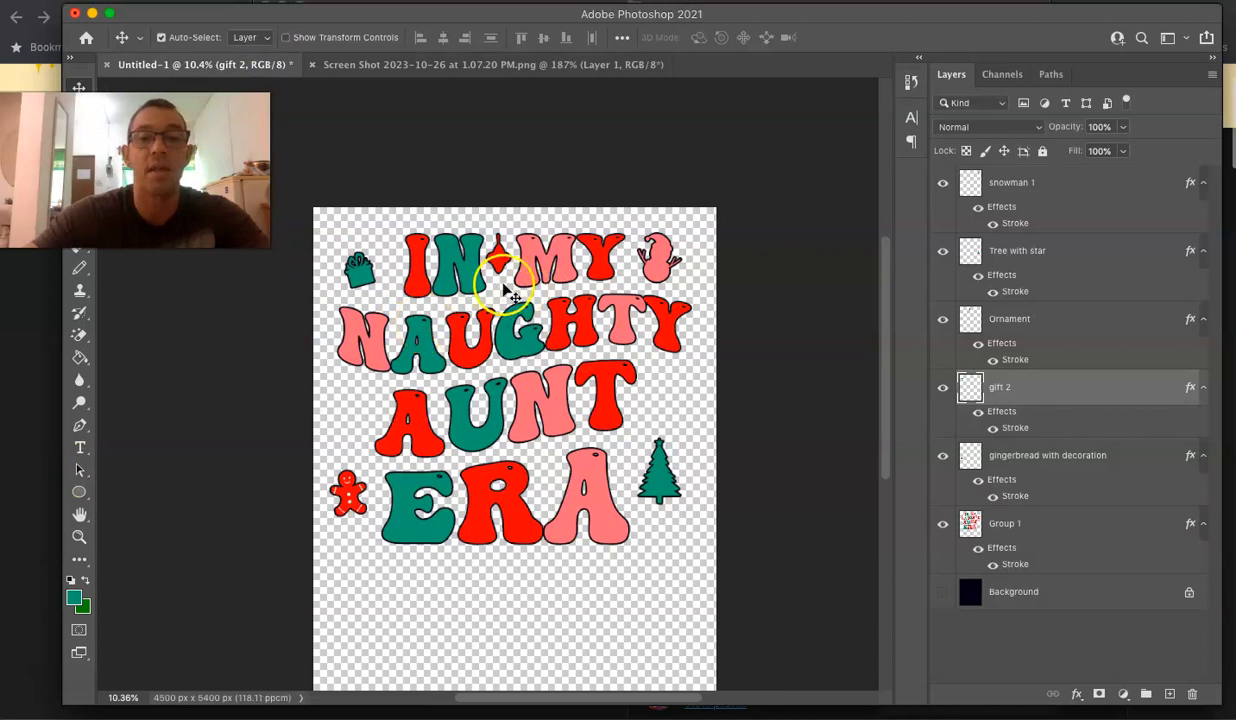
Add a white (fff) solid color fill layer and place it beneath Group 1, directly above the Background layer.
{"action": "left_click", "coordinate": [1170, 694]}
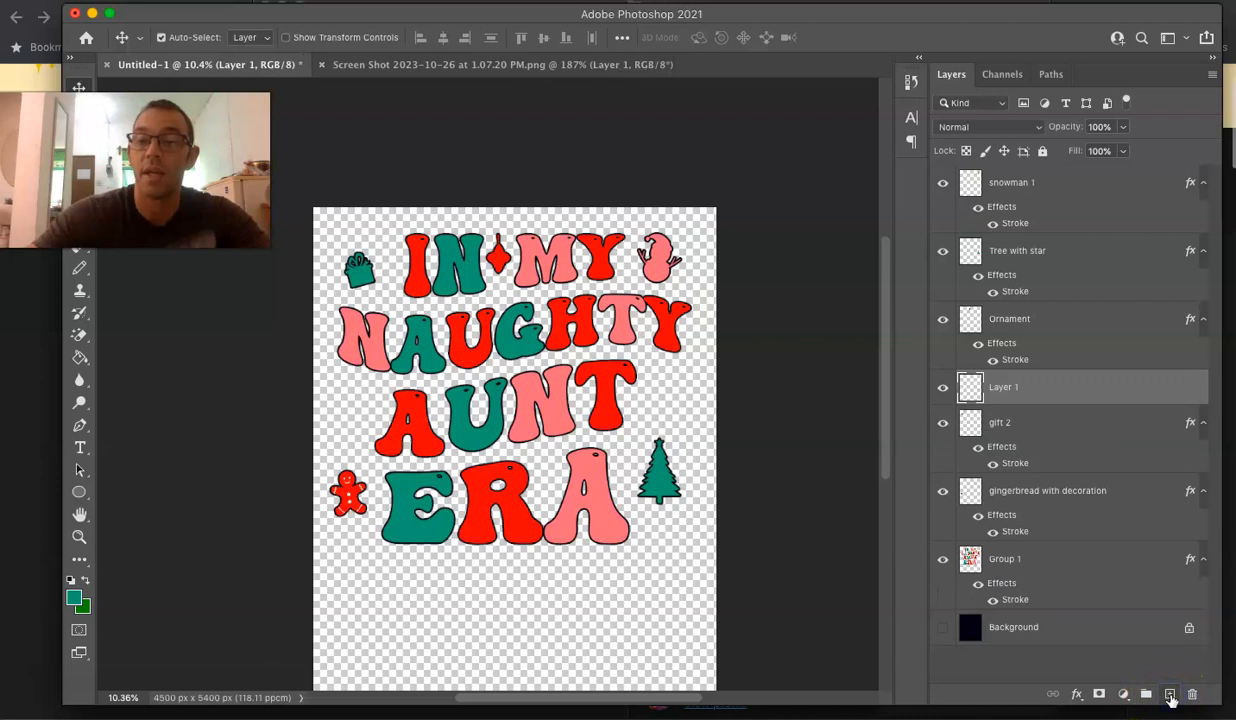
{"action": "left_click", "coordinate": [1122, 694]}
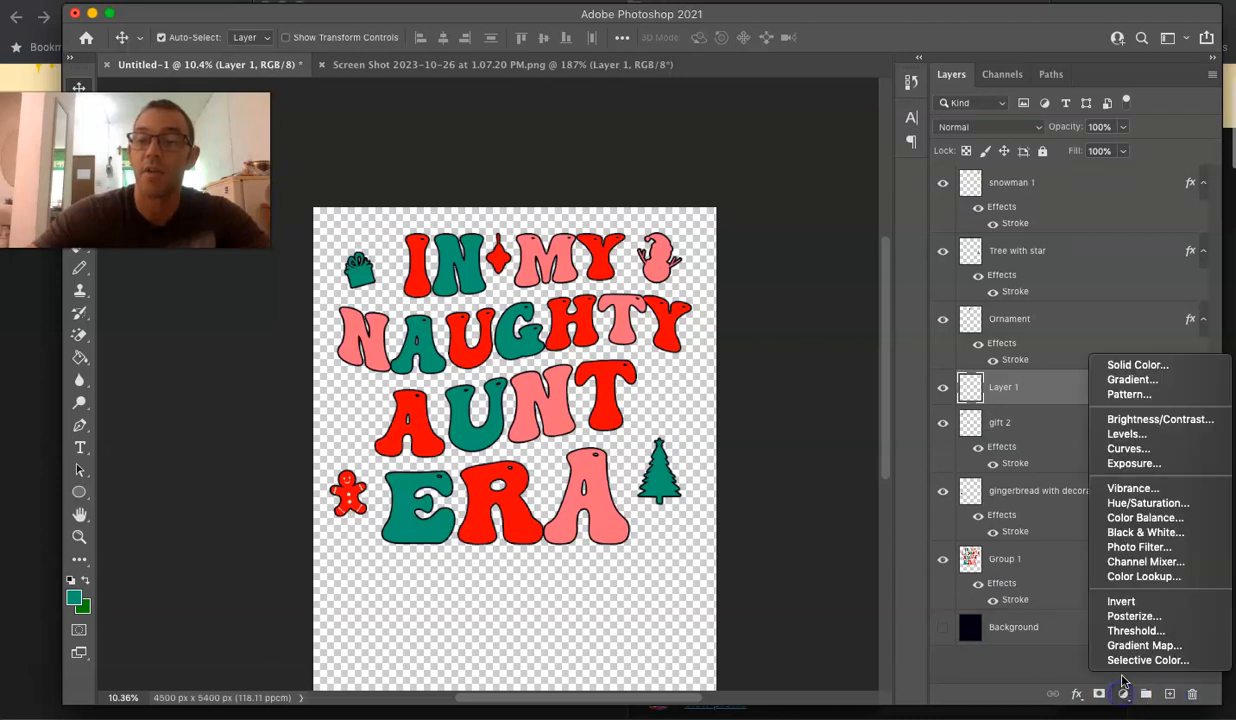
{"action": "left_click", "coordinate": [1128, 364]}
{"action": "type", "text": "fff"}
{"action": "key", "text": "Return"}
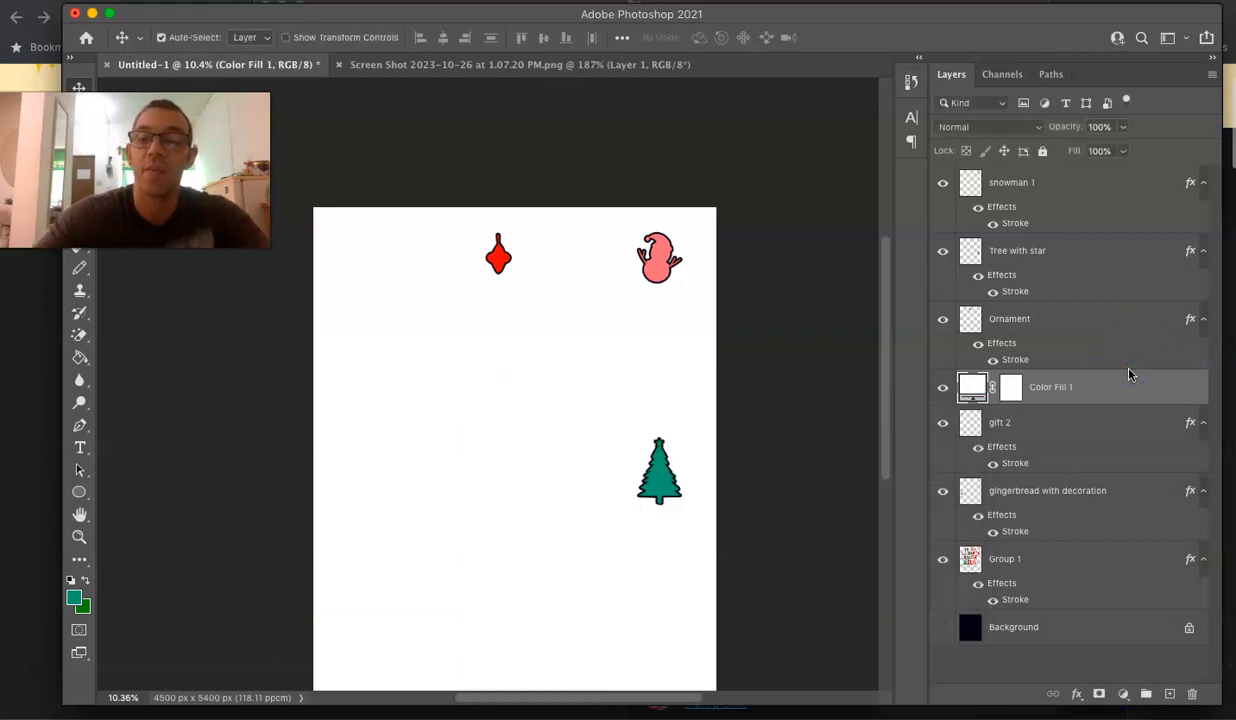
{"action": "left_click_drag", "start_coordinate": [1065, 389], "coordinate": [1028, 607]}
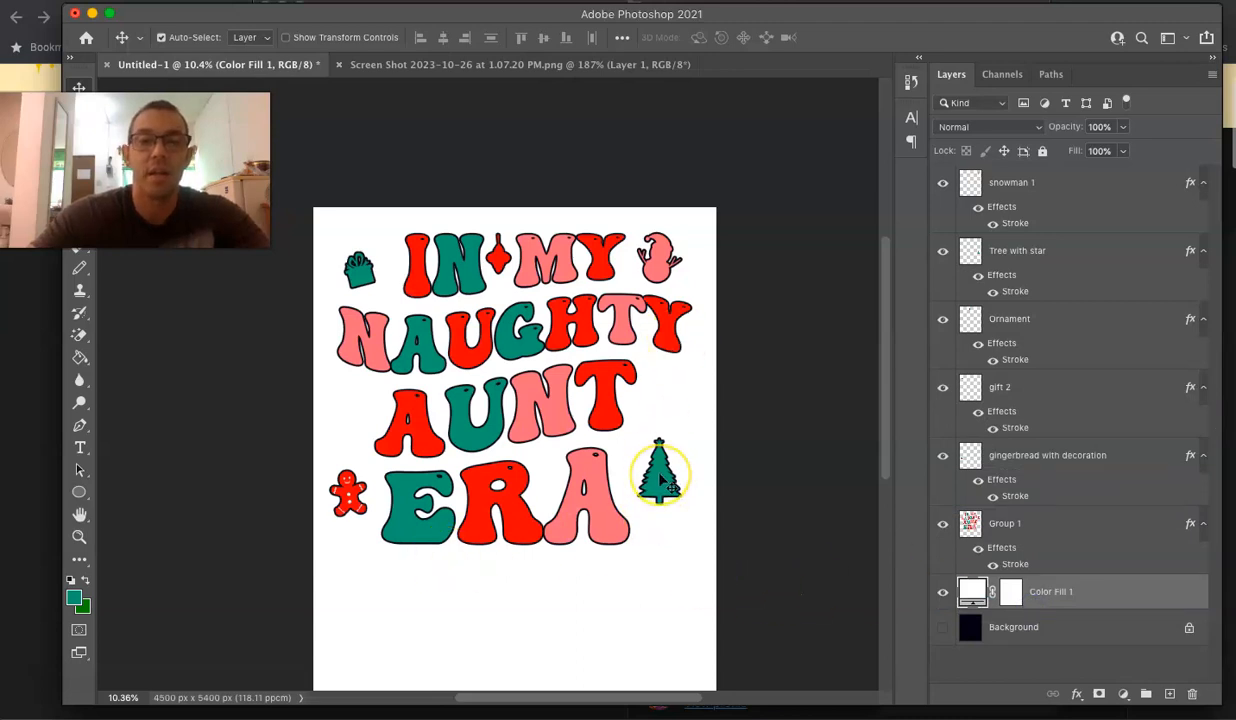
Hide the stroke effects on Group 1 and on the gingerbread, gift, ornament, tree and snowman layers.
{"action": "scroll", "coordinate": [660, 480], "scroll_direction": "up", "scroll_amount": 2}
{"action": "left_click", "coordinate": [993, 564]}
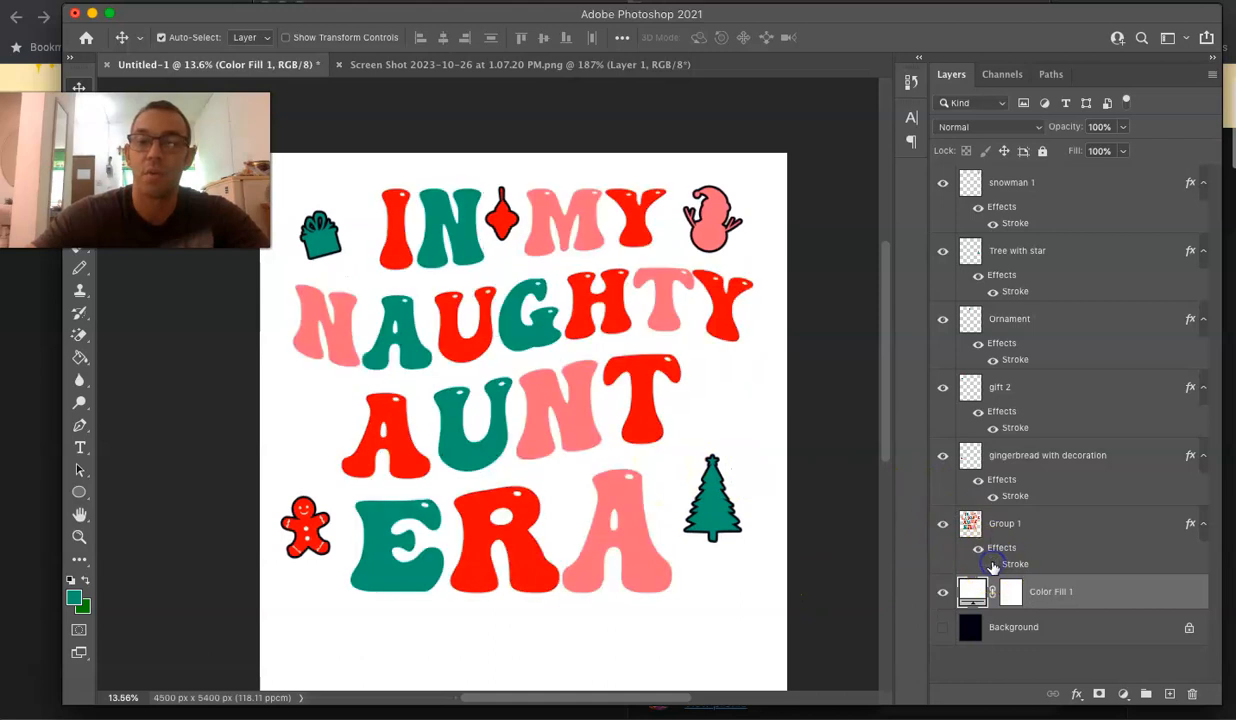
{"action": "left_click", "coordinate": [993, 496]}
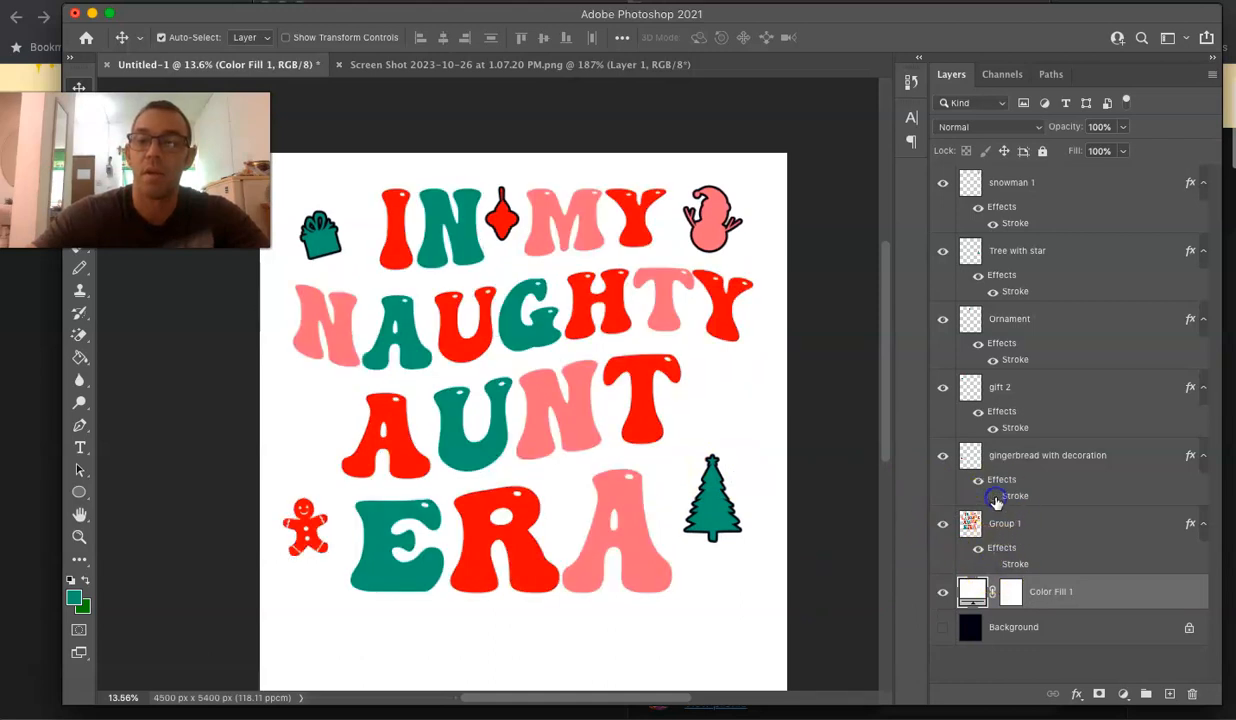
{"action": "left_click", "coordinate": [993, 428]}
{"action": "left_click", "coordinate": [993, 359]}
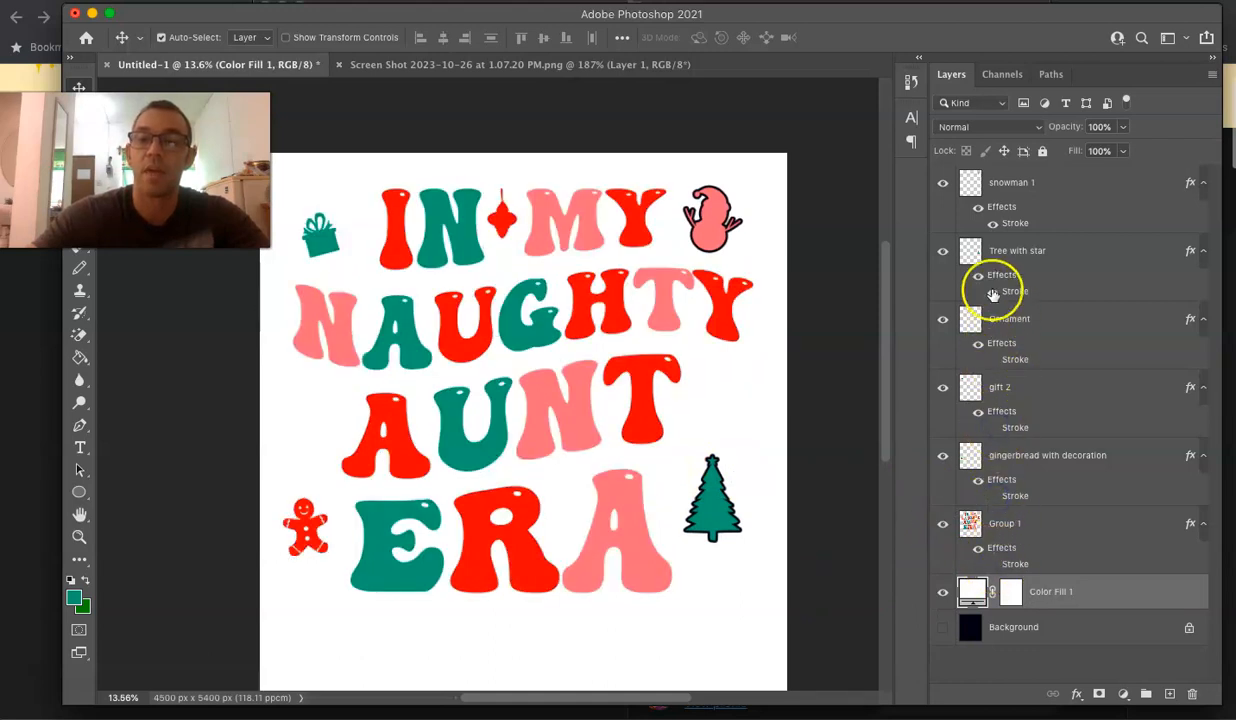
{"action": "left_click", "coordinate": [993, 291]}
{"action": "left_click", "coordinate": [993, 223]}
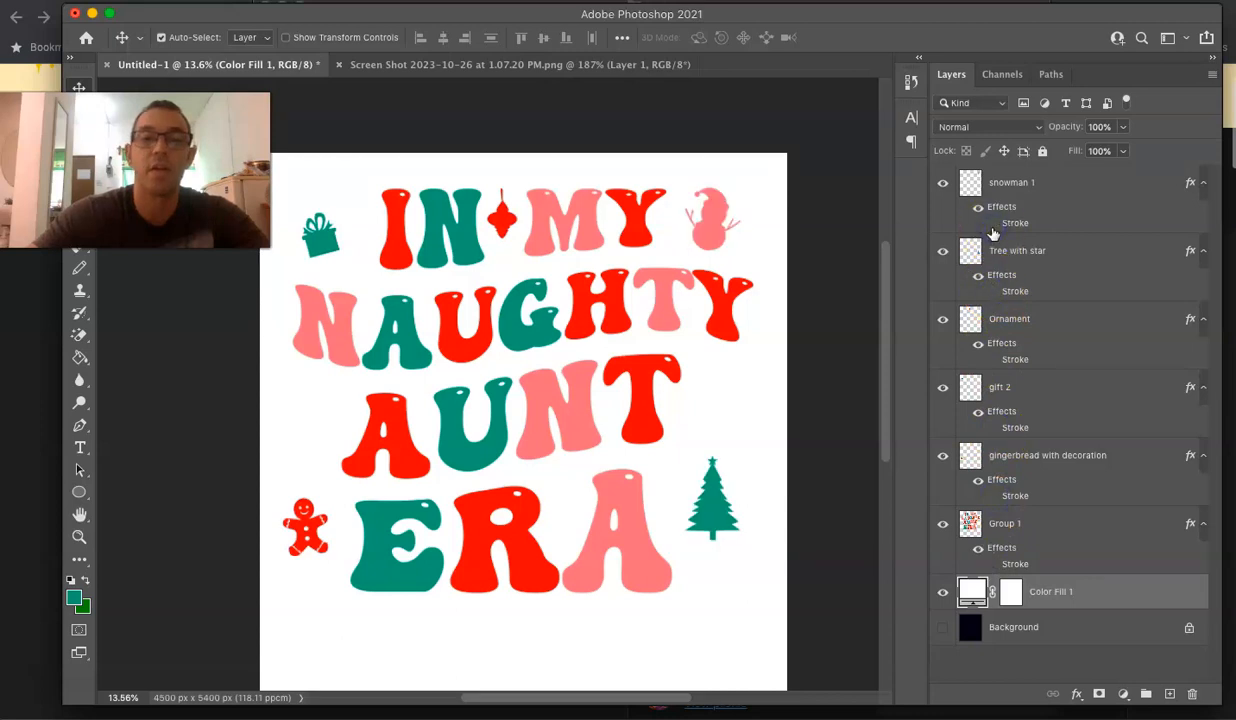
Scale the snowman down to about 66%, keeping it close to the Y of "MY", and commit the transform.
{"action": "left_click", "coordinate": [717, 240]}
{"action": "key", "text": "super+t"}
{"action": "left_click_drag", "start_coordinate": [739, 186], "coordinate": [697, 227]}
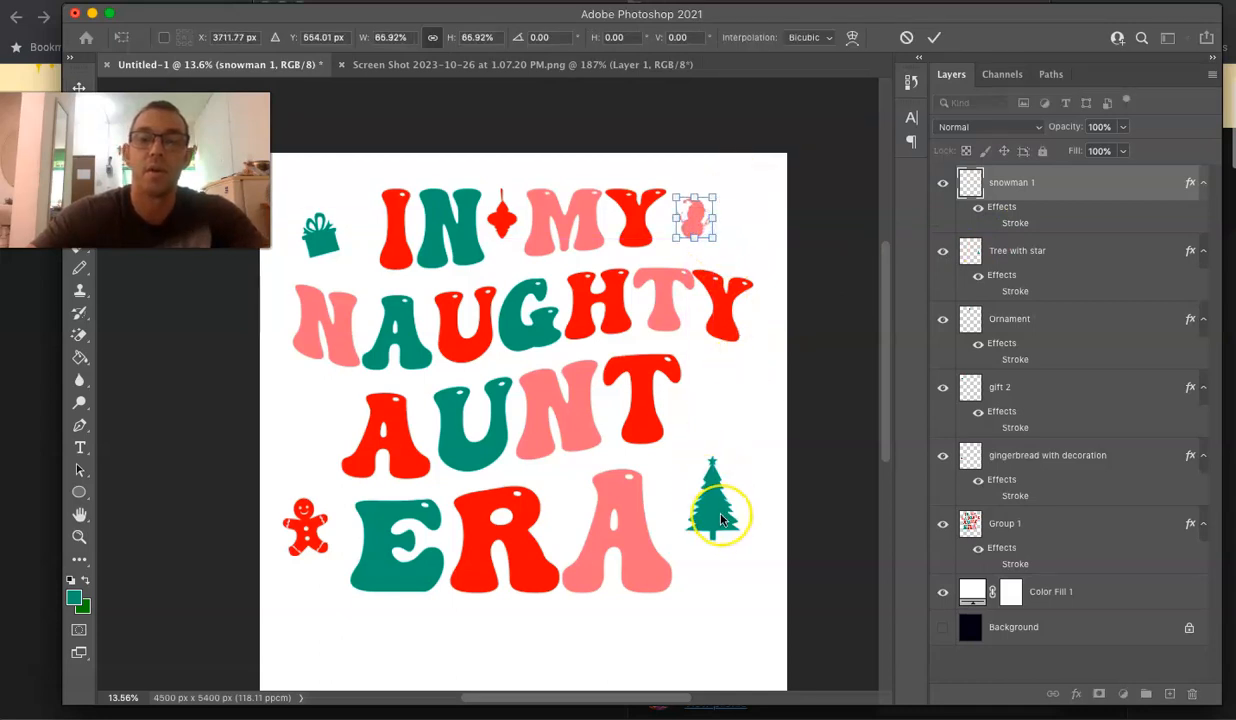
{"action": "key", "text": "Return"}
Move the tree and gingerbread man slightly upward, and shrink the gift to about 71% closer to "IN".
{"action": "left_click_drag", "start_coordinate": [720, 518], "coordinate": [706, 473]}
{"action": "left_click_drag", "start_coordinate": [300, 522], "coordinate": [299, 502]}
{"action": "left_click", "coordinate": [320, 236]}
{"action": "key", "text": "super+t"}
{"action": "left_click_drag", "start_coordinate": [342, 211], "coordinate": [337, 239]}
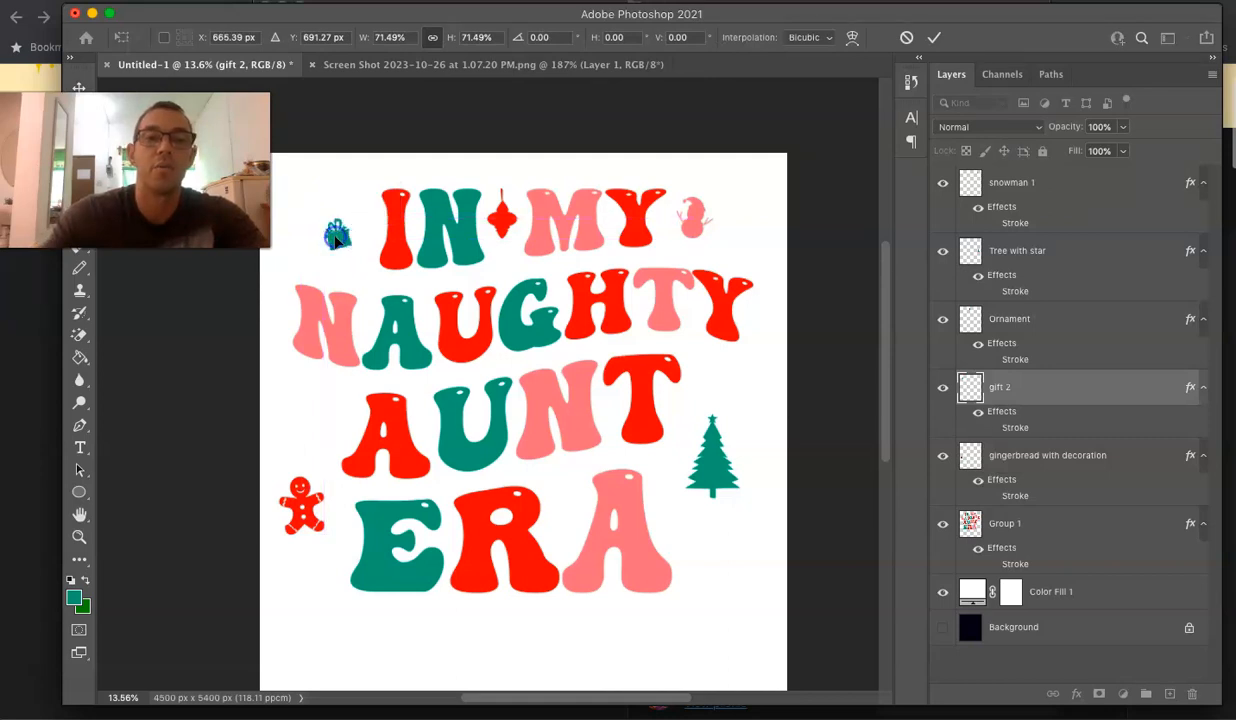
{"action": "key", "text": "Return"}
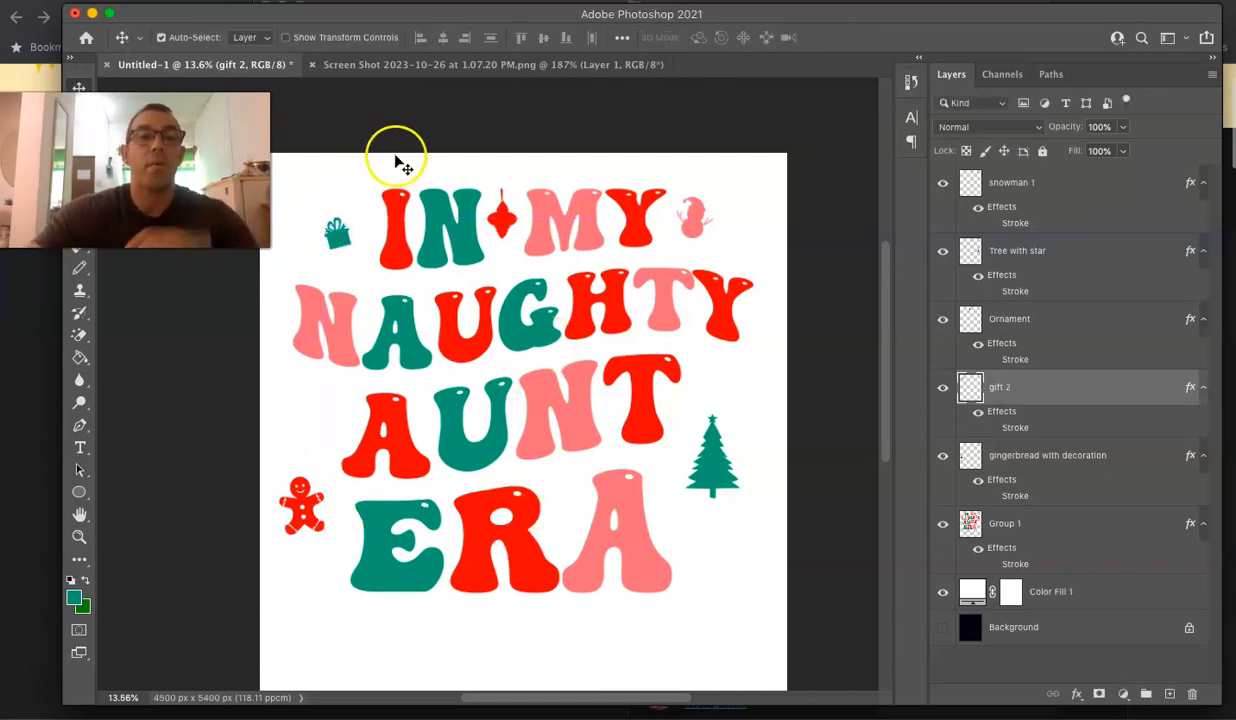
Hide the white color fill layer and show the dark Background layer behind the design.
{"action": "scroll", "coordinate": [215, 343], "scroll_direction": "down", "scroll_amount": 4}
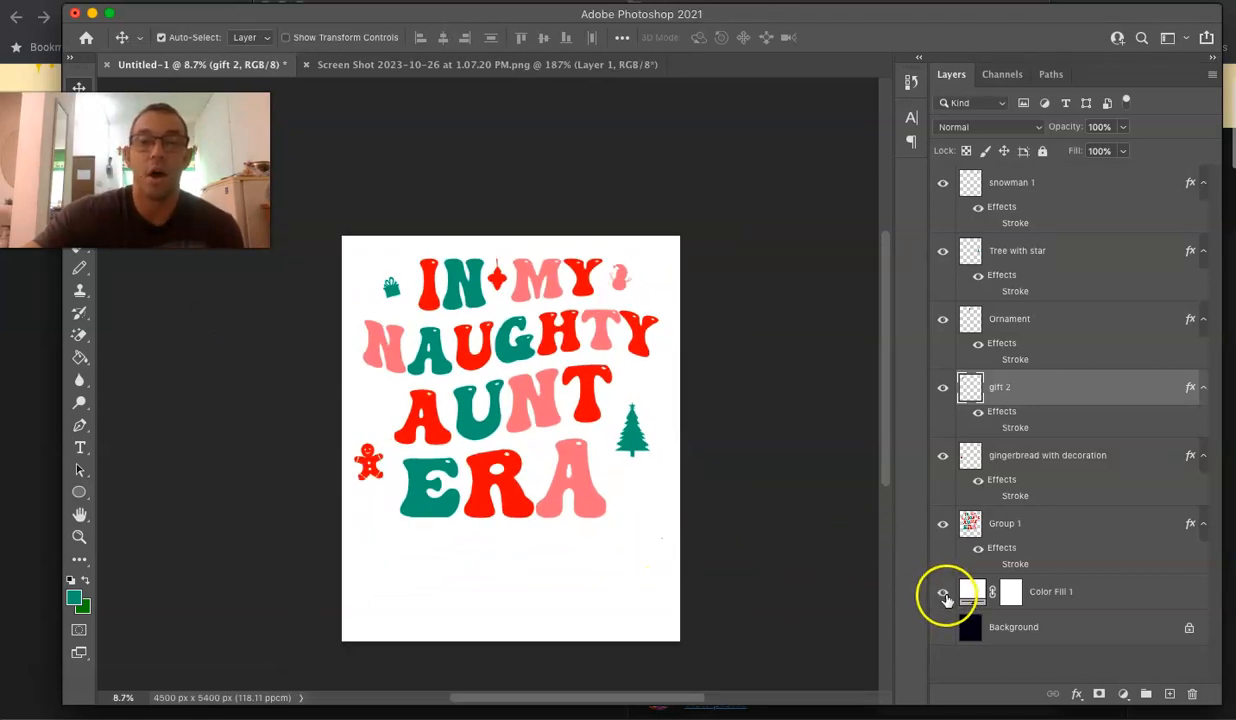
{"action": "left_click", "coordinate": [943, 593]}
{"action": "left_click", "coordinate": [943, 628]}
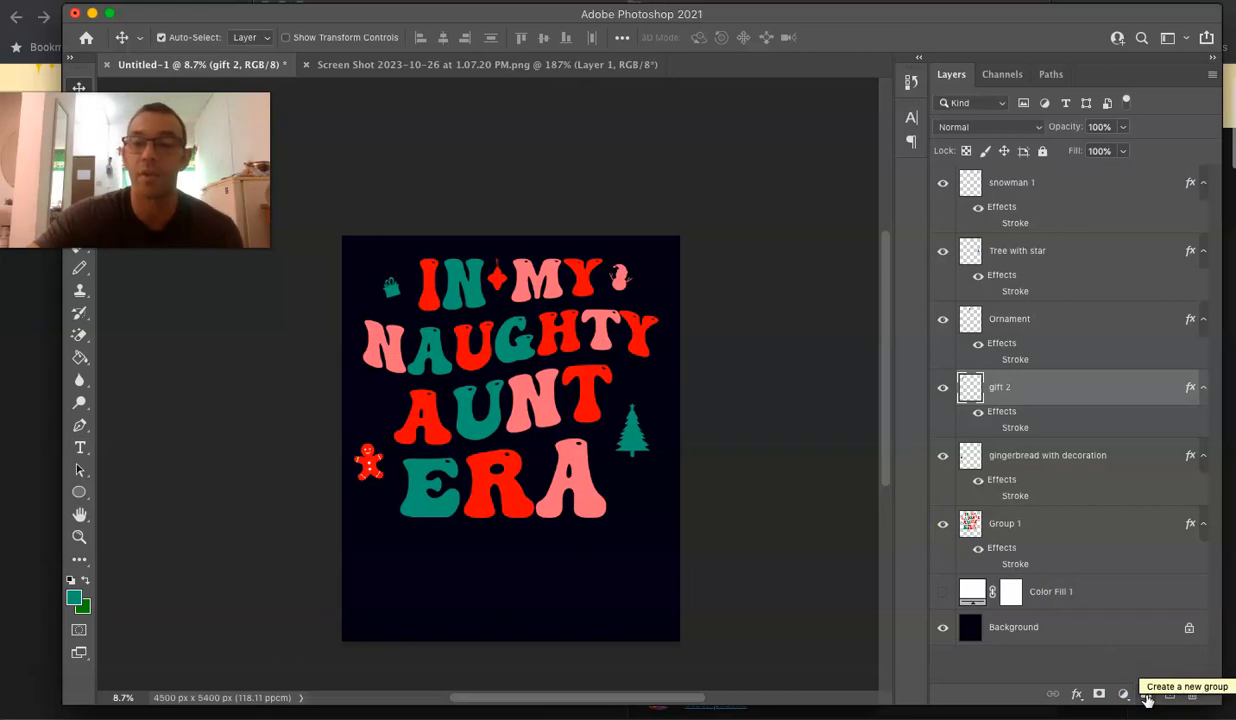
{"action": "right_click", "coordinate": [1043, 181]}
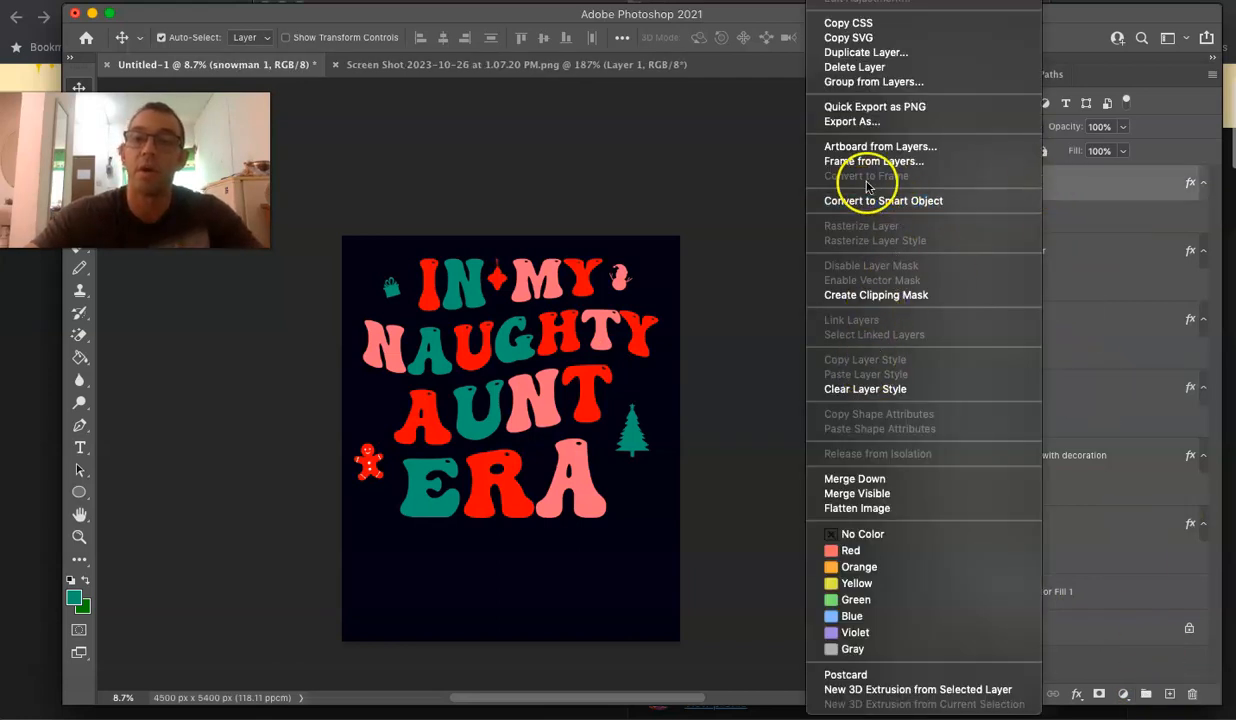
{"action": "left_click", "coordinate": [1081, 192]}
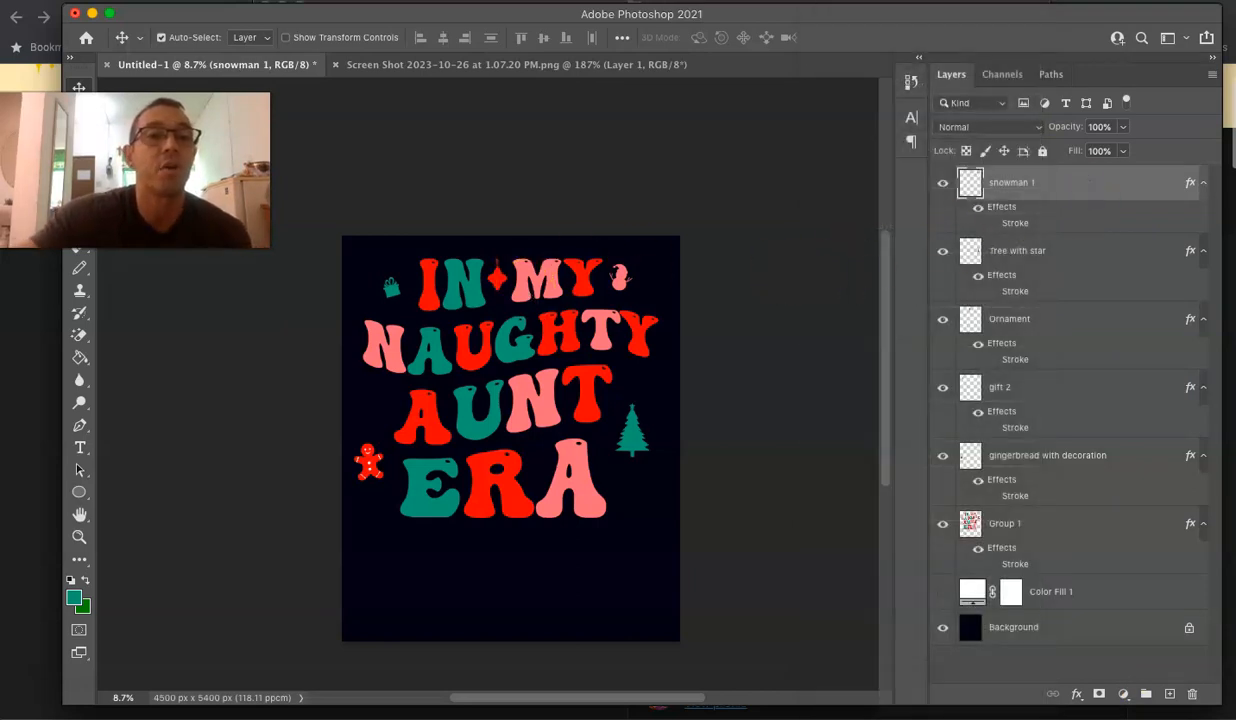
{"action": "left_click", "coordinate": [170, 2]}
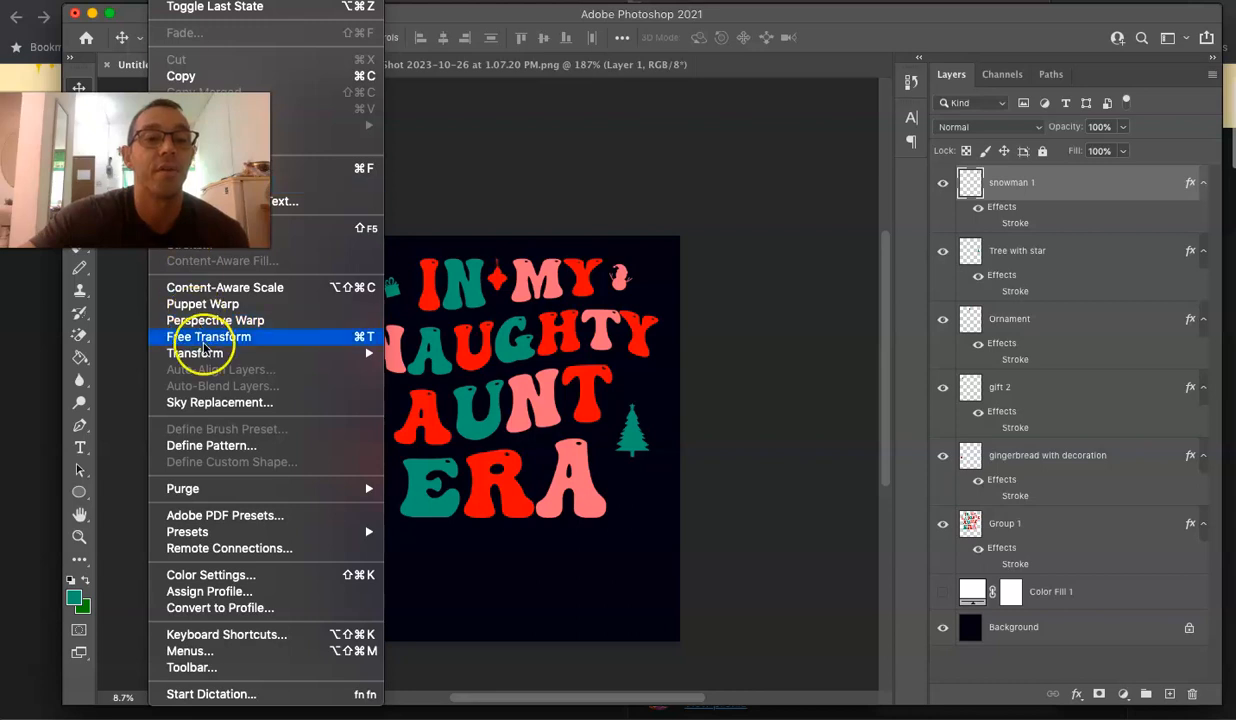
{"action": "left_click", "coordinate": [507, 193]}
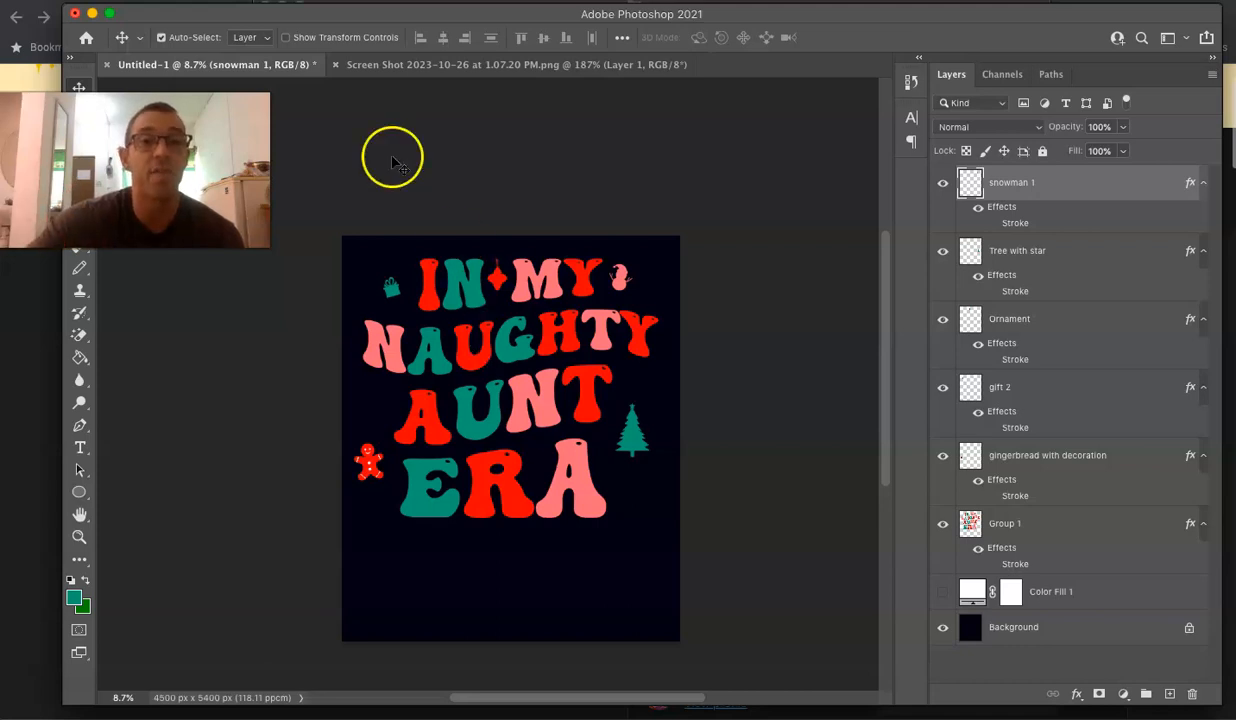
Compare the design with the whole "In My Merry Era" shirt in the reference screenshot.
{"action": "left_click", "coordinate": [408, 64]}
{"action": "scroll", "coordinate": [529, 298], "scroll_direction": "down", "scroll_amount": 5}
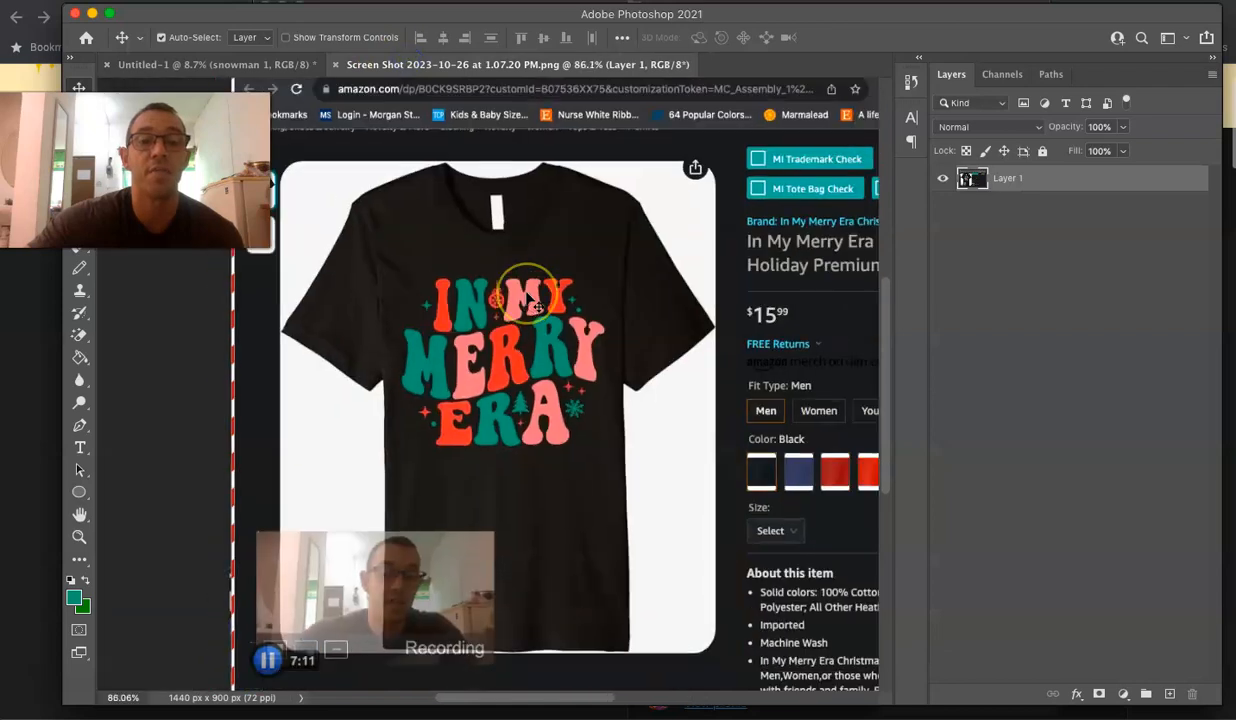
{"action": "left_click", "coordinate": [245, 63]}
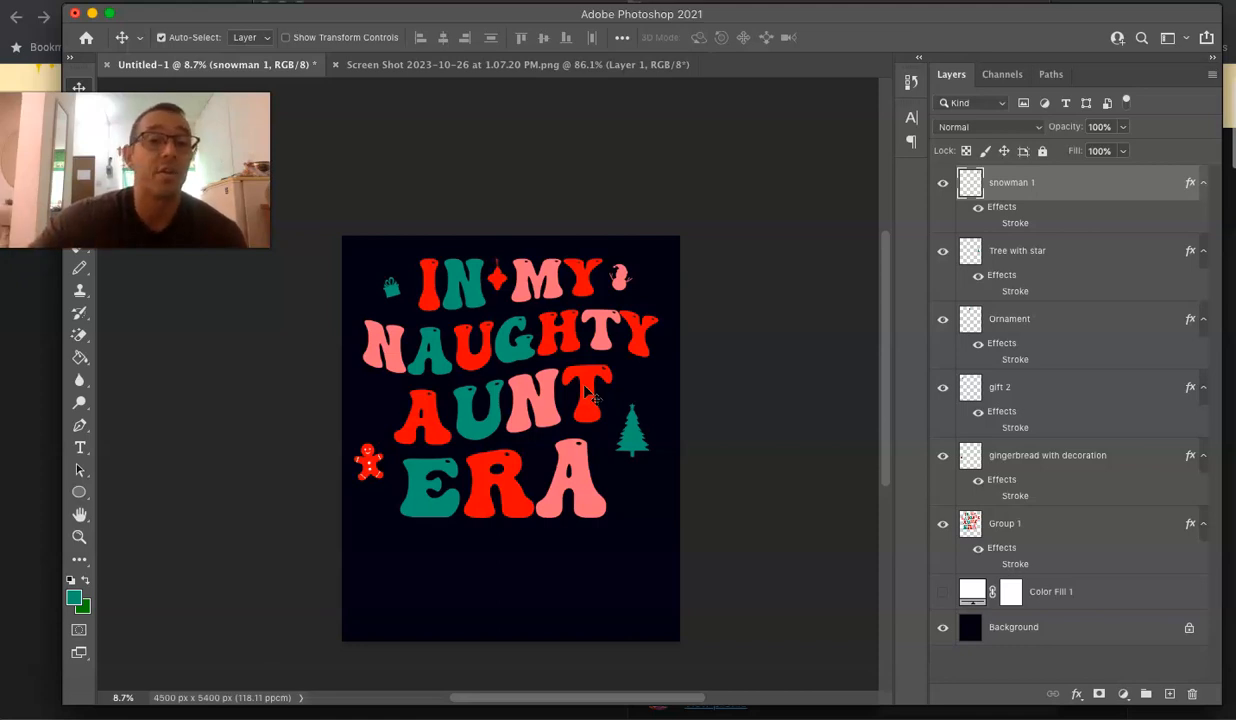
Switch to Chrome and look over the font categories on the Creative Fabrica Christmas Silhouette Clip Art page.
{"action": "left_click", "coordinate": [33, 433]}
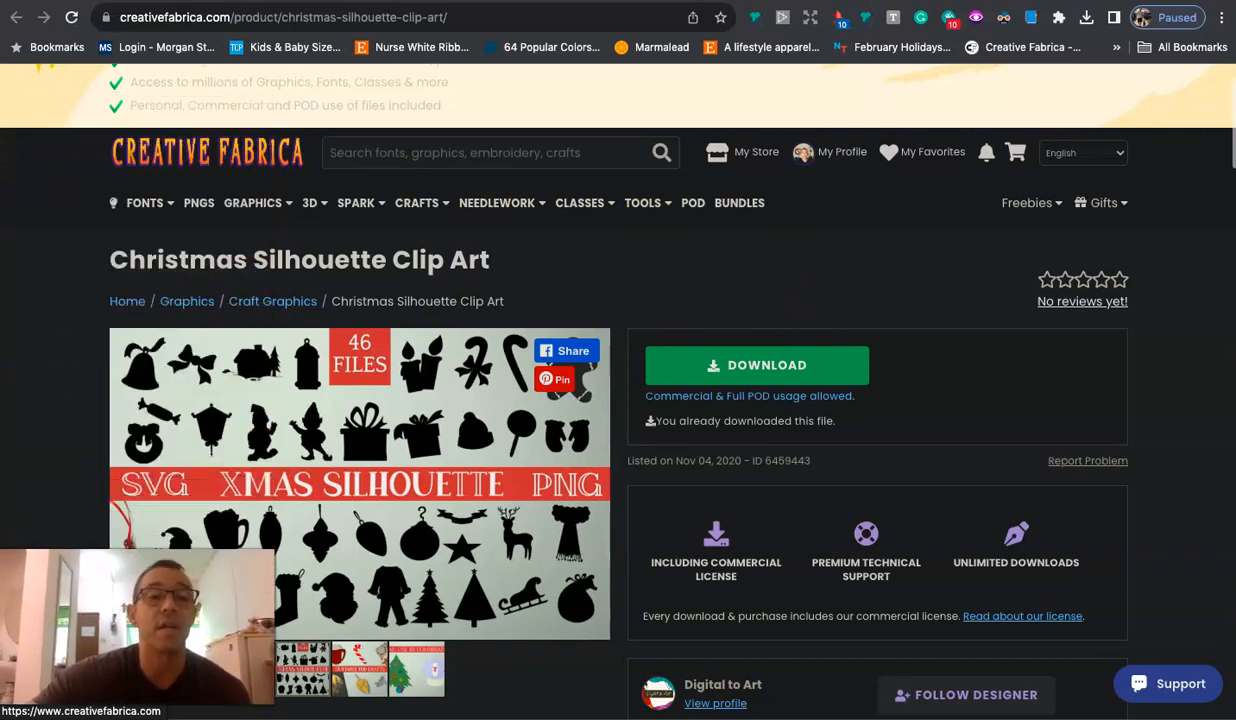
{"action": "mouse_move", "coordinate": [150, 202]}
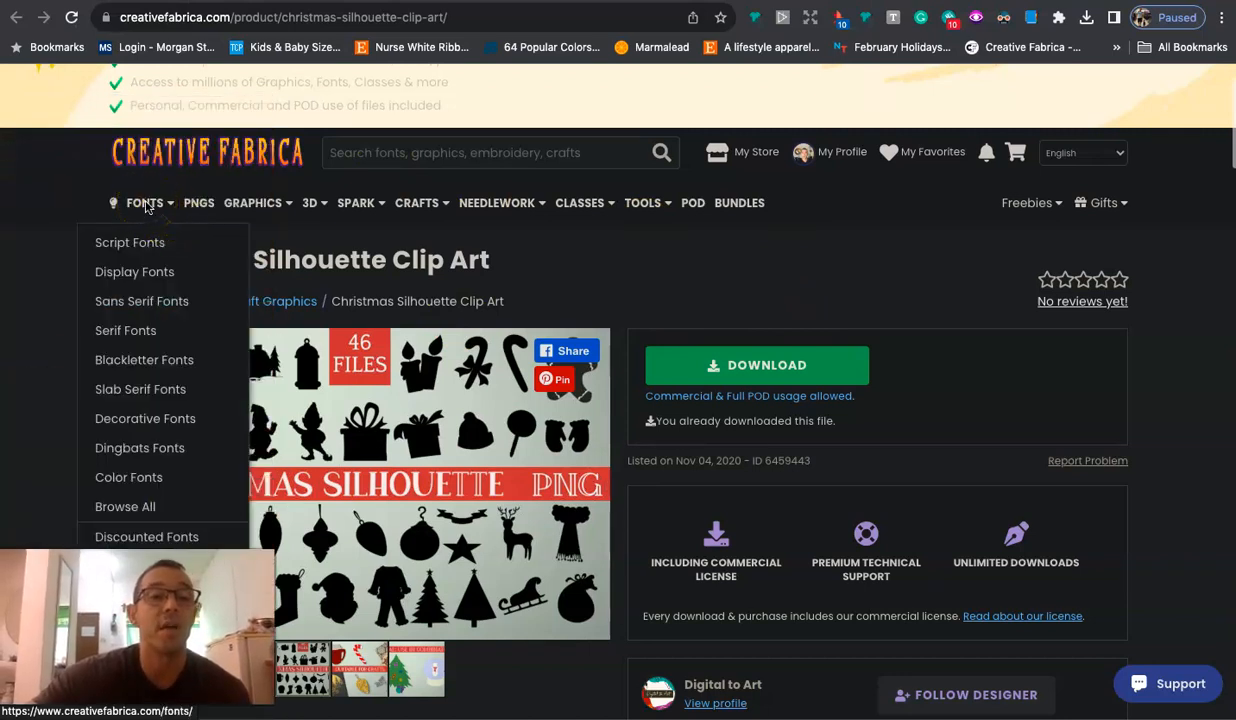
{"action": "mouse_move", "coordinate": [237, 202]}
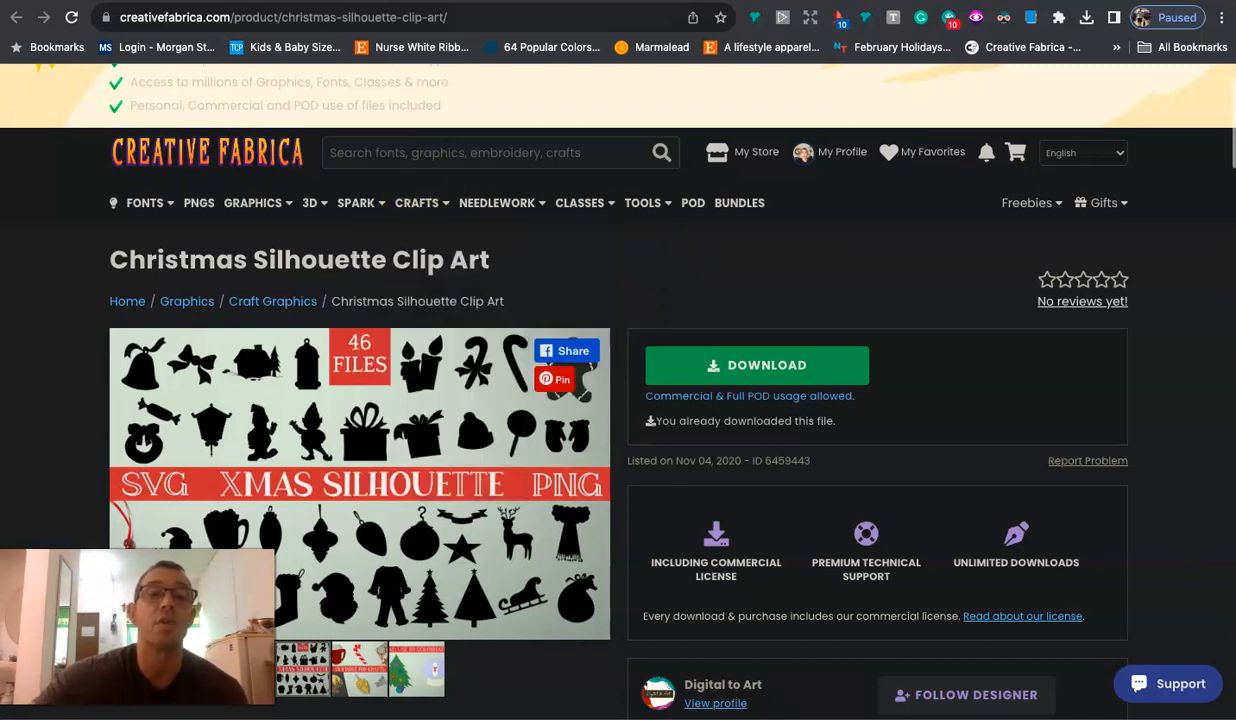
Switch to the Merch by Amazon dashboard and examine the daily, monthly and all-time sales and royalties.
{"action": "left_click", "coordinate": [420, 2]}
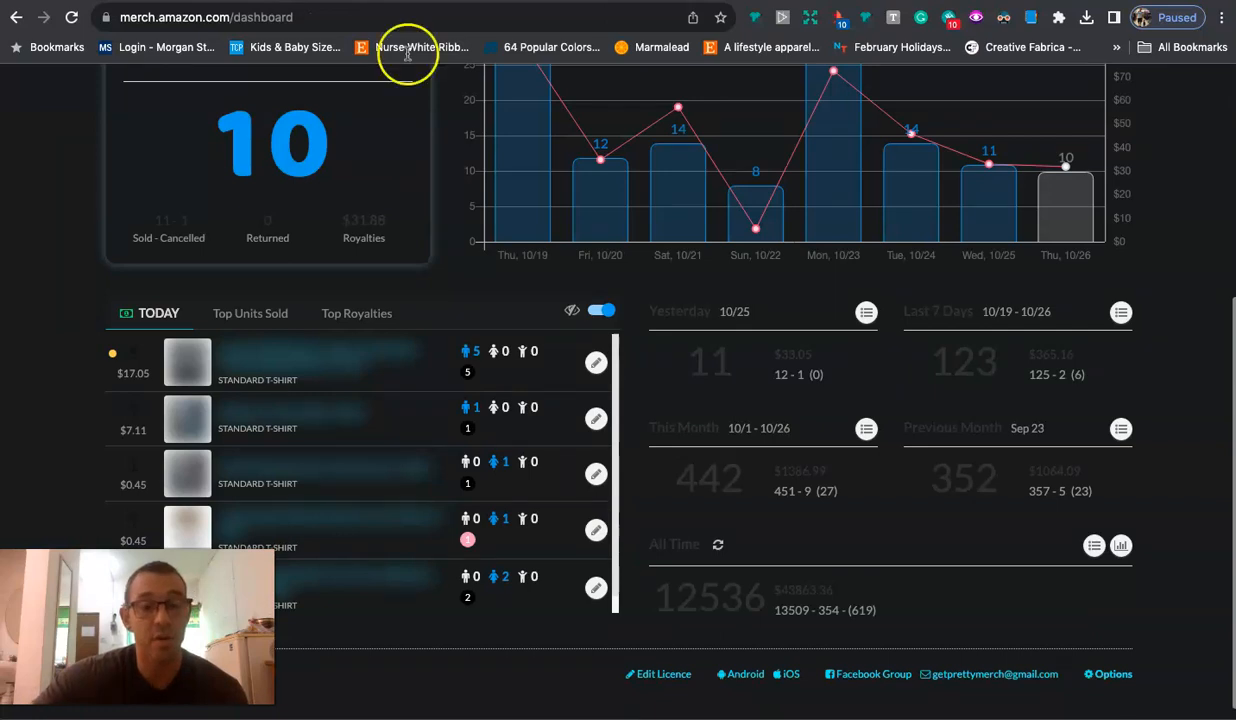
{"action": "scroll", "coordinate": [403, 248], "scroll_direction": "up", "scroll_amount": 2}
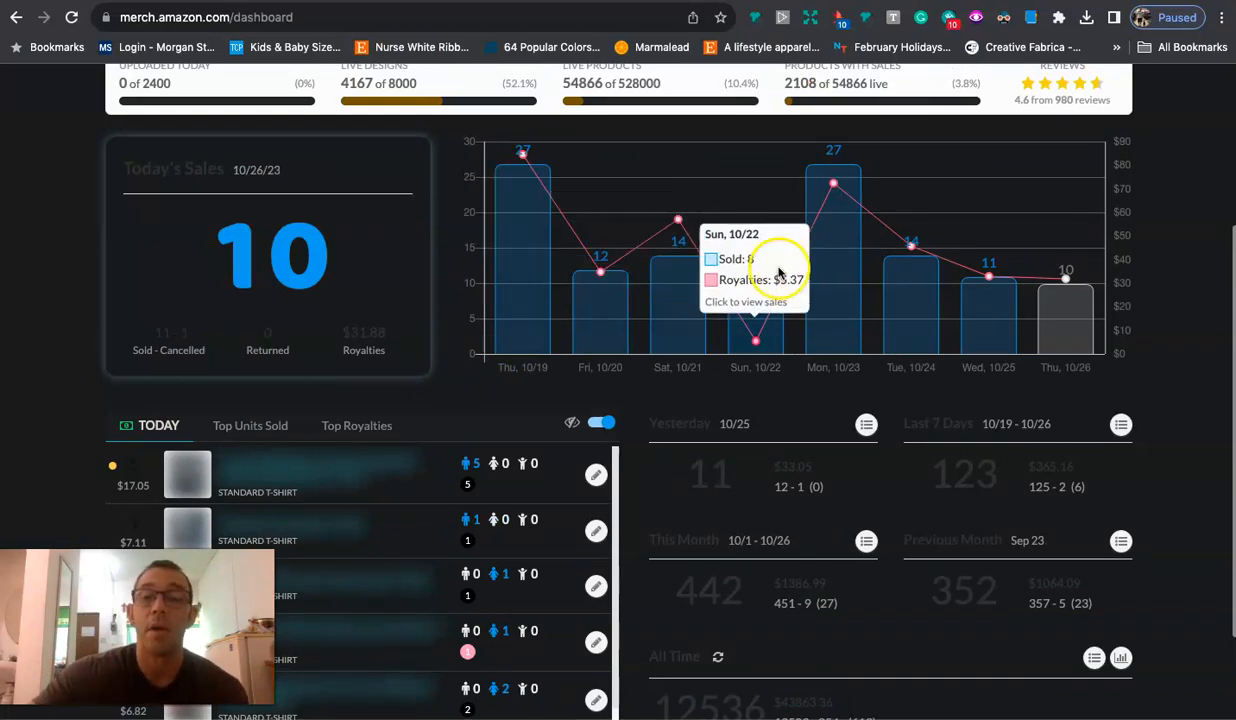
{"action": "scroll", "coordinate": [781, 272], "scroll_direction": "down", "scroll_amount": 2}
{"action": "scroll", "coordinate": [1126, 460], "scroll_direction": "up", "scroll_amount": 3}
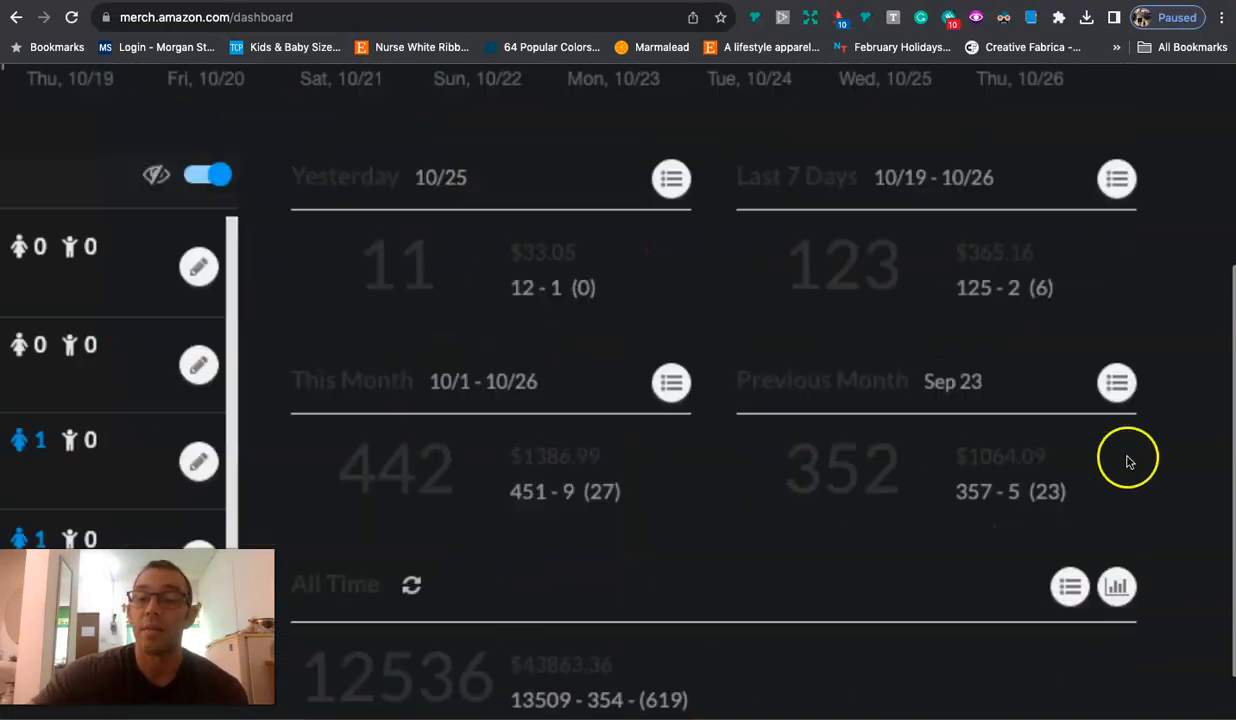
{"action": "scroll", "coordinate": [660, 489], "scroll_direction": "left", "scroll_amount": 5}
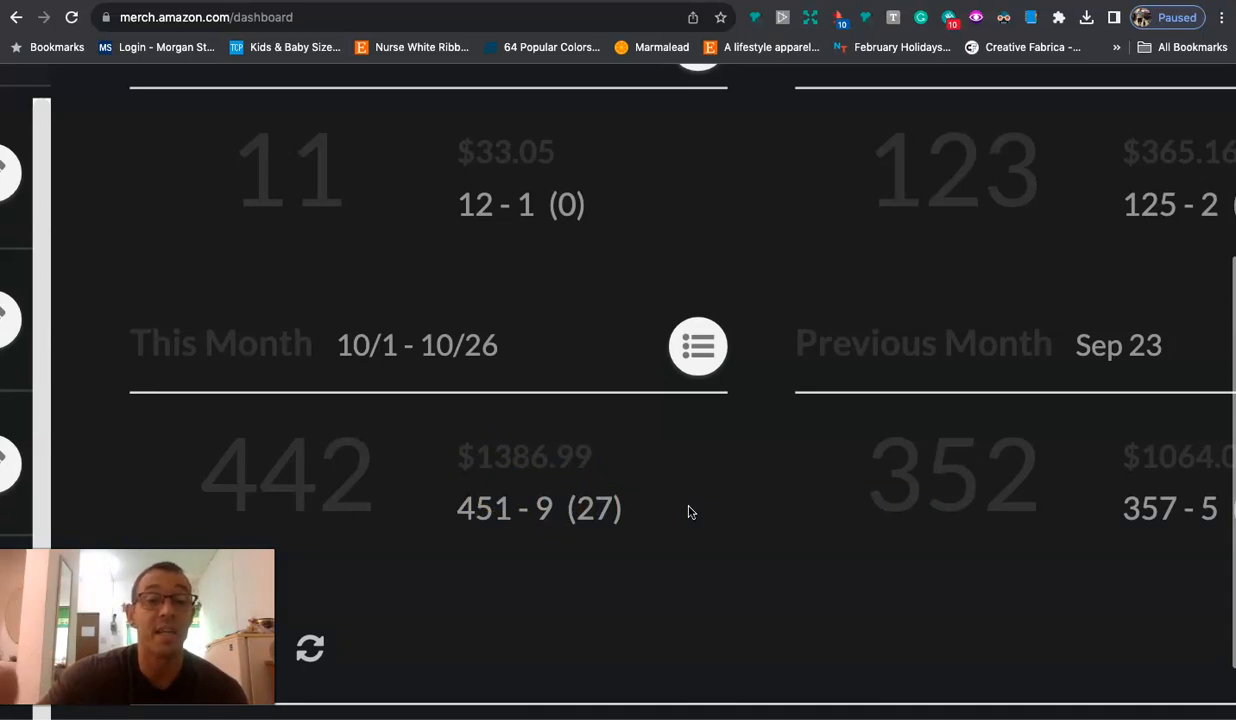
{"action": "scroll", "coordinate": [688, 512], "scroll_direction": "down", "scroll_amount": 5}
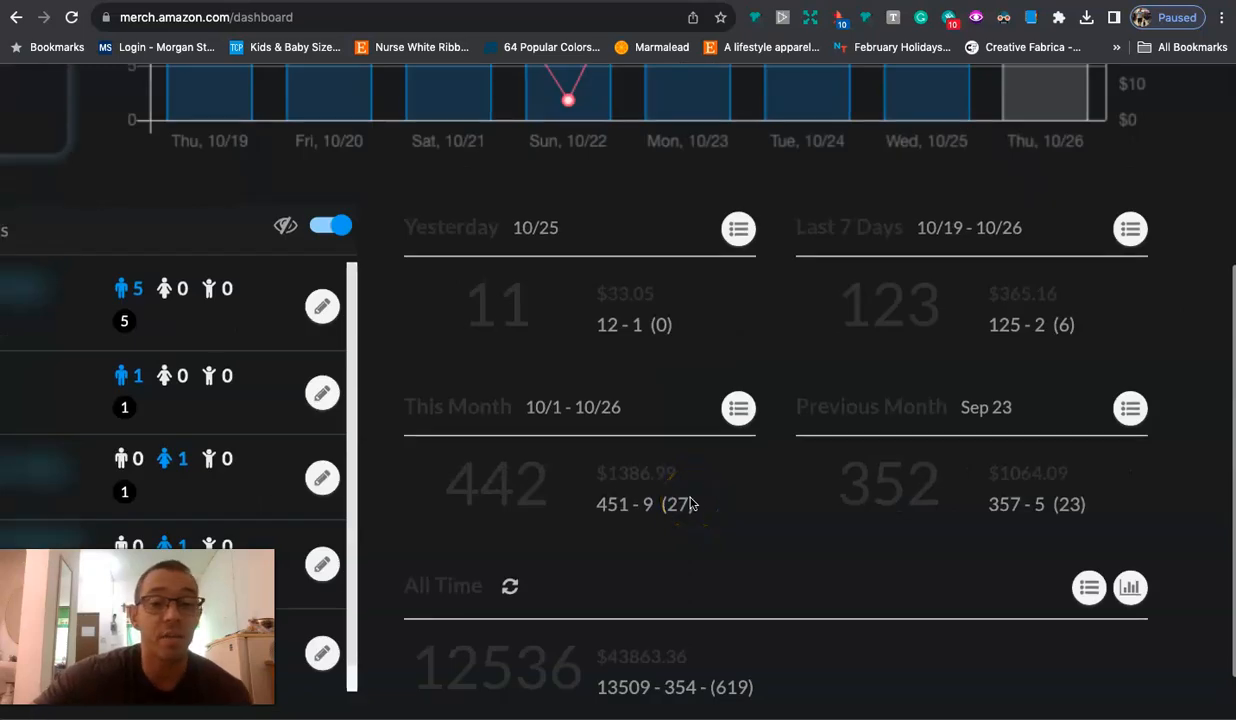
{"action": "scroll", "coordinate": [742, 396], "scroll_direction": "down", "scroll_amount": 3}
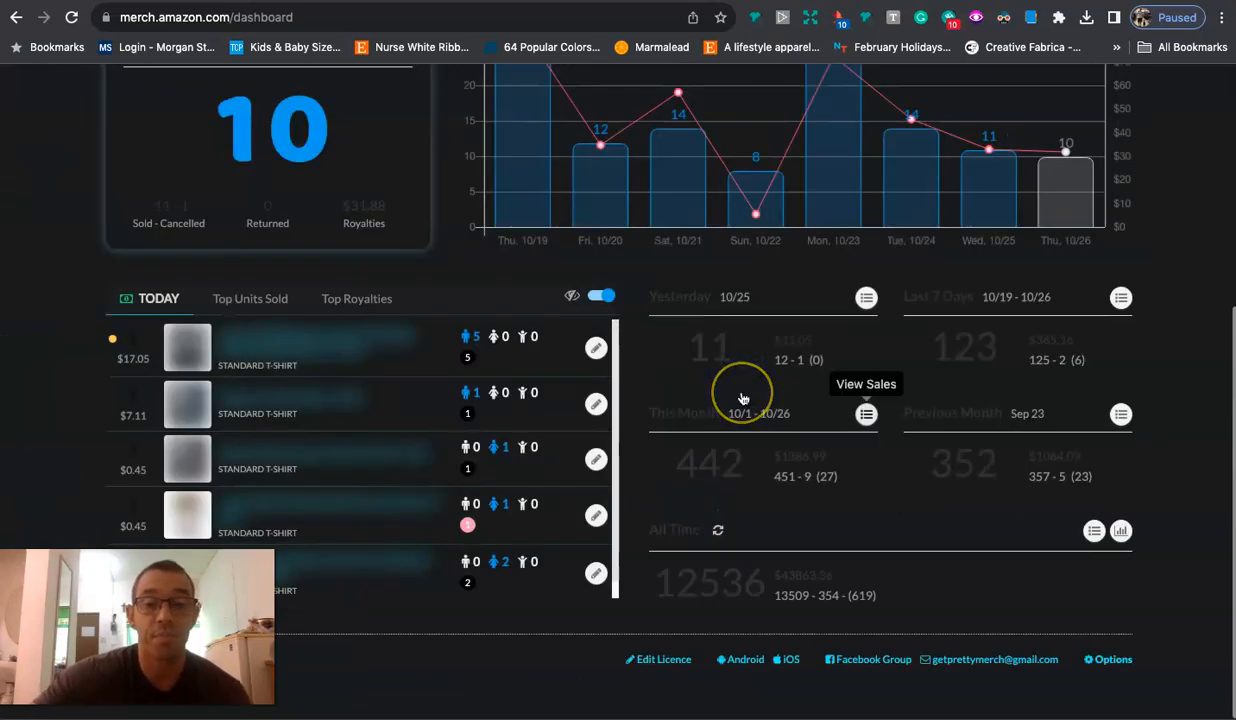
{"action": "left_click", "coordinate": [640, 485]}
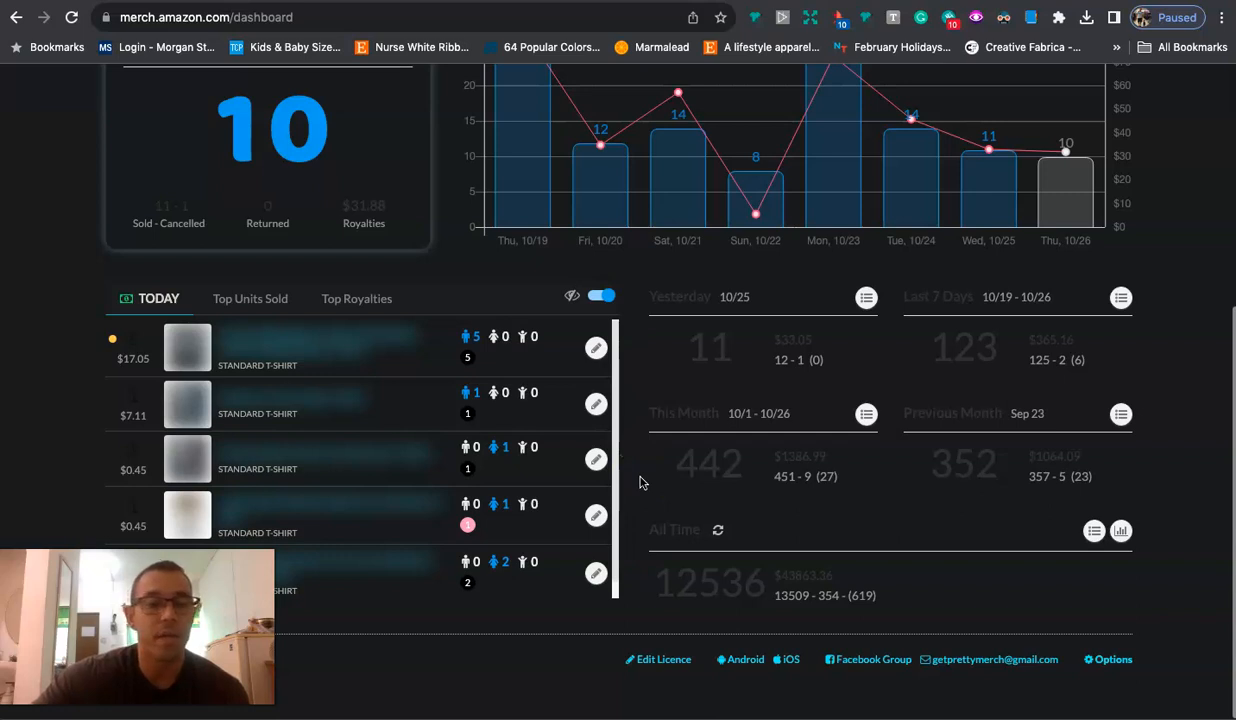
{"action": "left_click", "coordinate": [592, 358]}
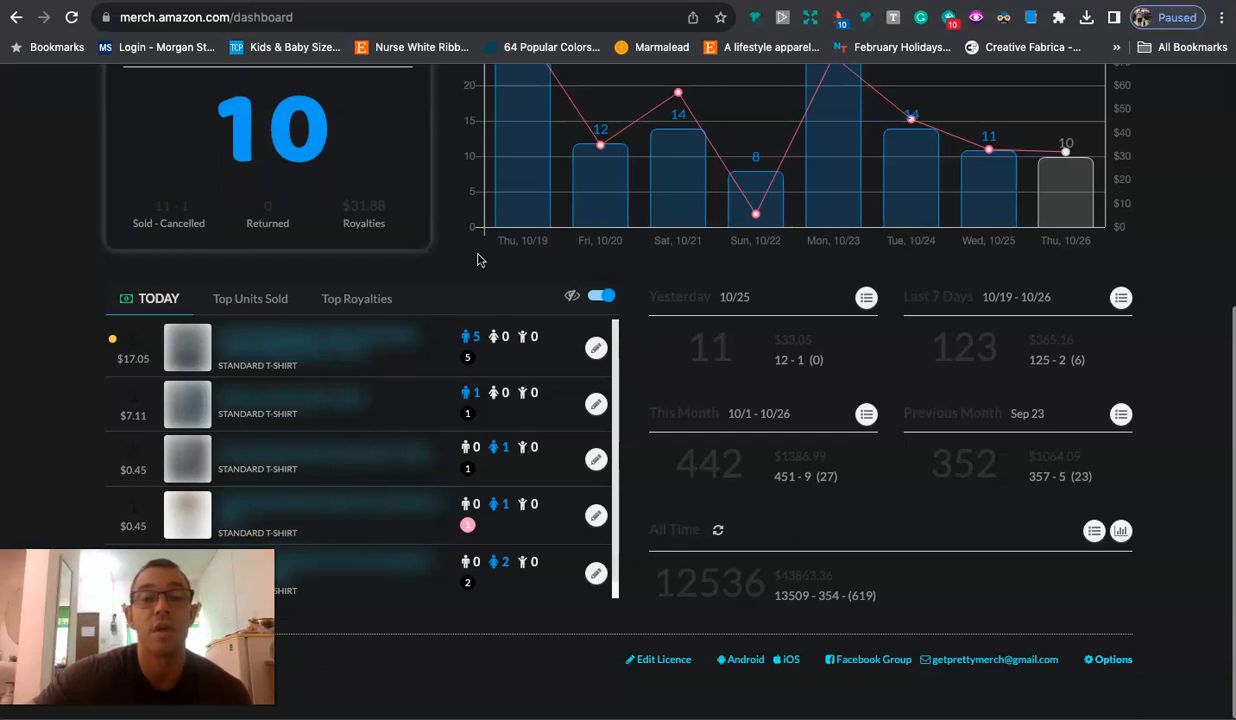
{"action": "scroll", "coordinate": [477, 260], "scroll_direction": "up", "scroll_amount": 1}
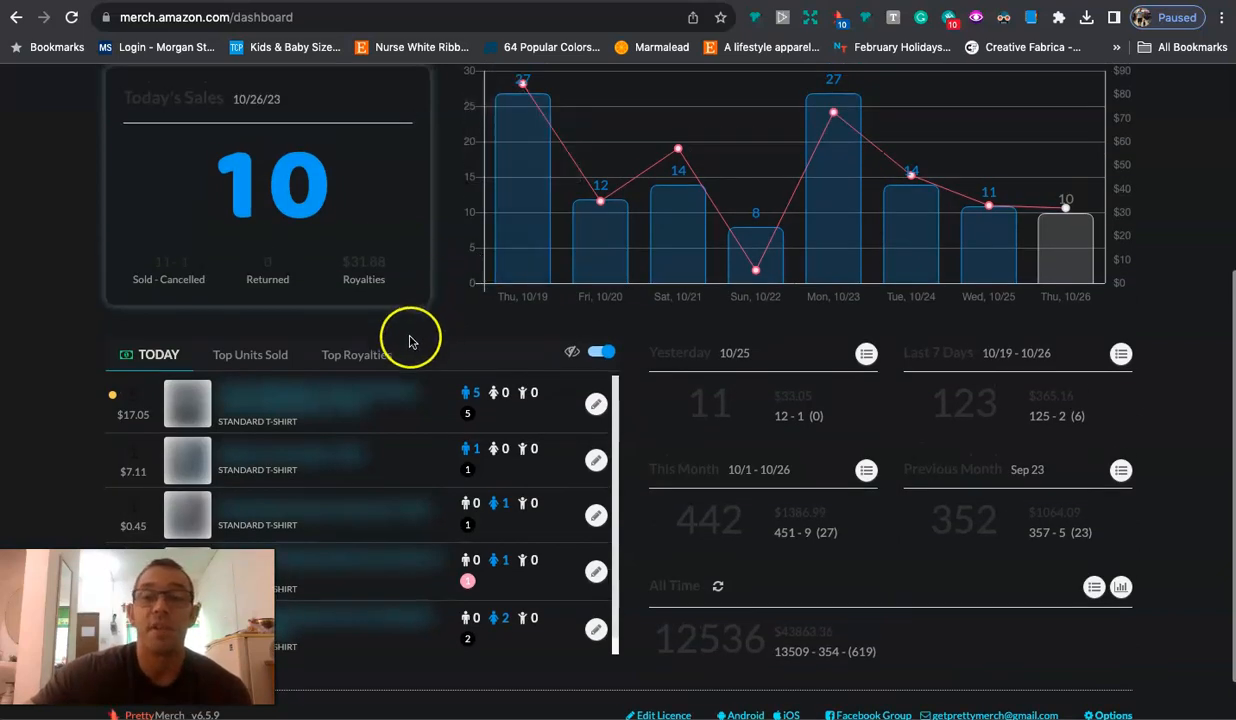